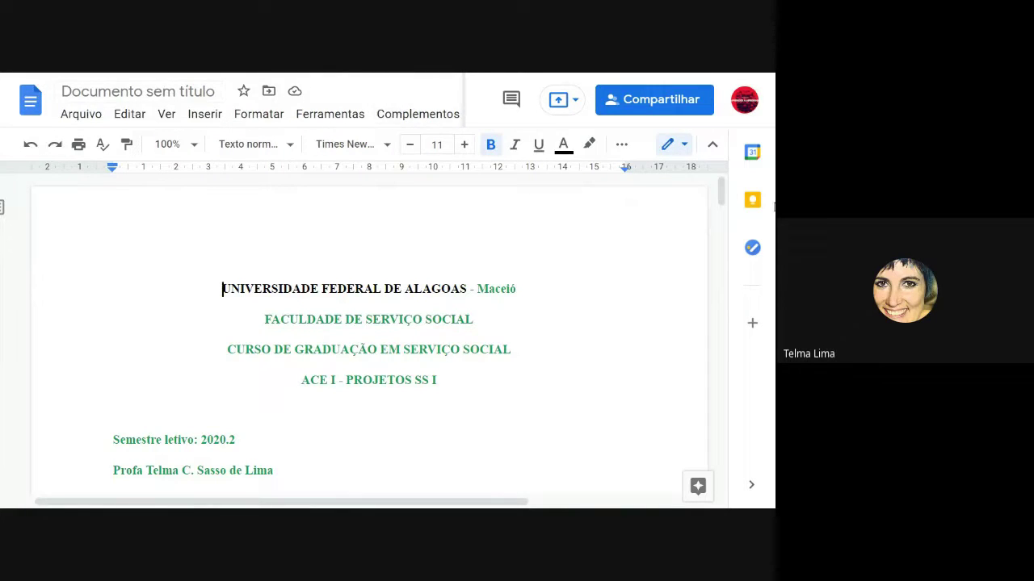
Examine the report's cover heading lines and their pending suggested edits in the untitled document.
{"action": "scroll", "coordinate": [723, 200], "scroll_direction": "down", "scroll_amount": 1}
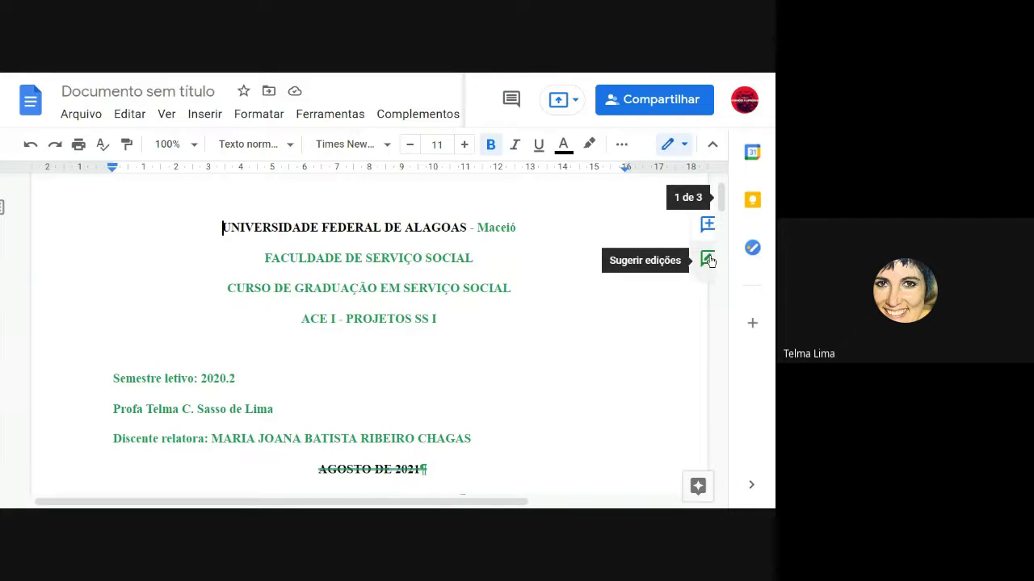
{"action": "left_click_drag", "start_coordinate": [722, 201], "coordinate": [723, 207]}
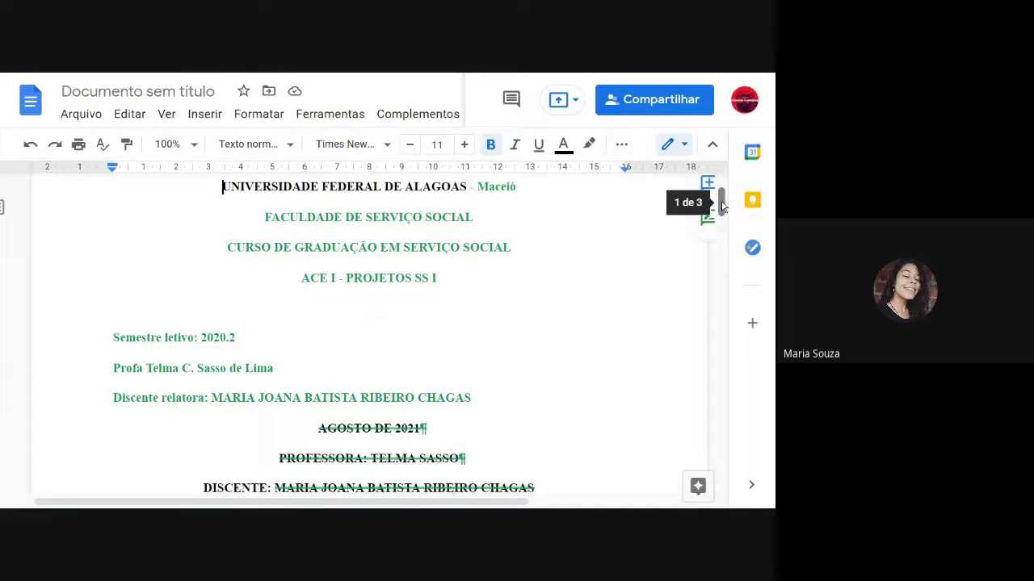
{"action": "left_click_drag", "start_coordinate": [723, 207], "coordinate": [722, 190]}
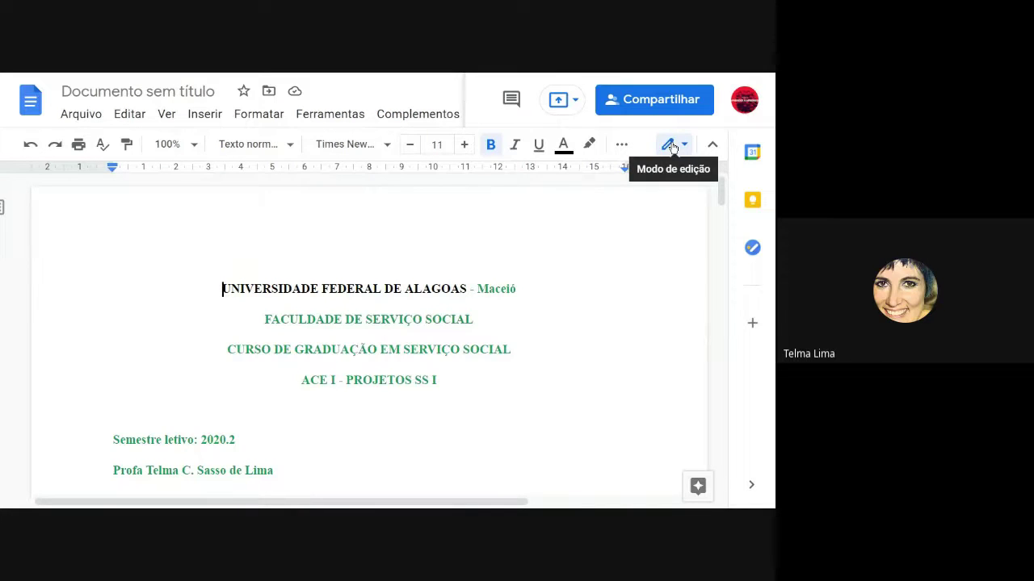
{"action": "left_click", "coordinate": [683, 149]}
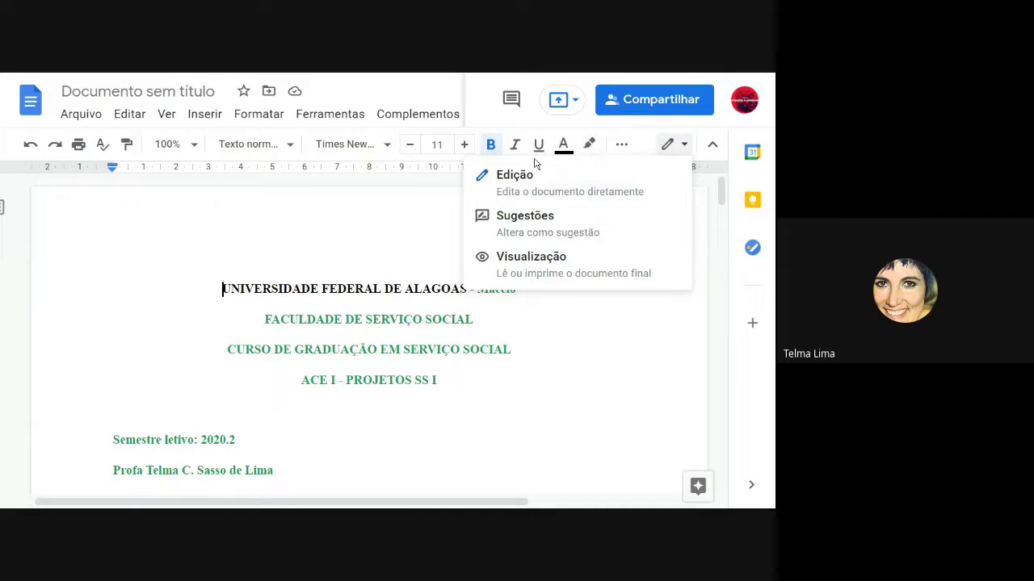
{"action": "left_click", "coordinate": [631, 357]}
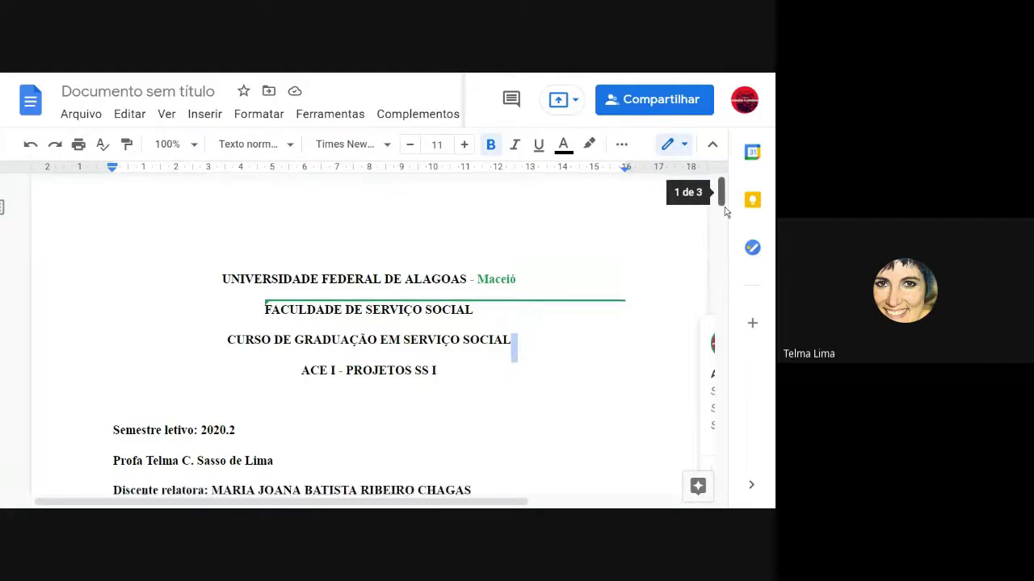
{"action": "scroll", "coordinate": [725, 211], "scroll_direction": "down", "scroll_amount": 2}
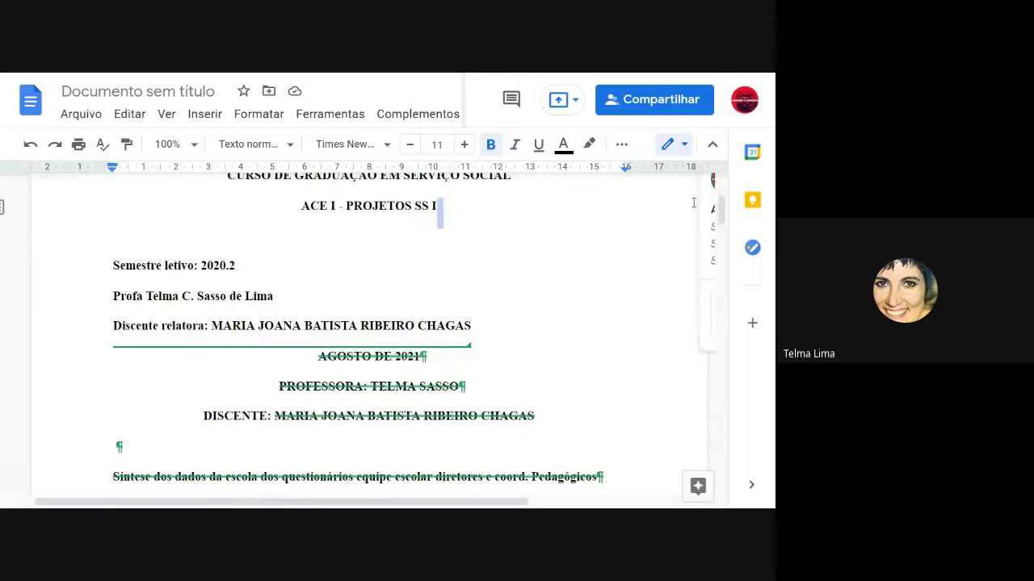
{"action": "scroll", "coordinate": [721, 208], "scroll_direction": "up", "scroll_amount": 2}
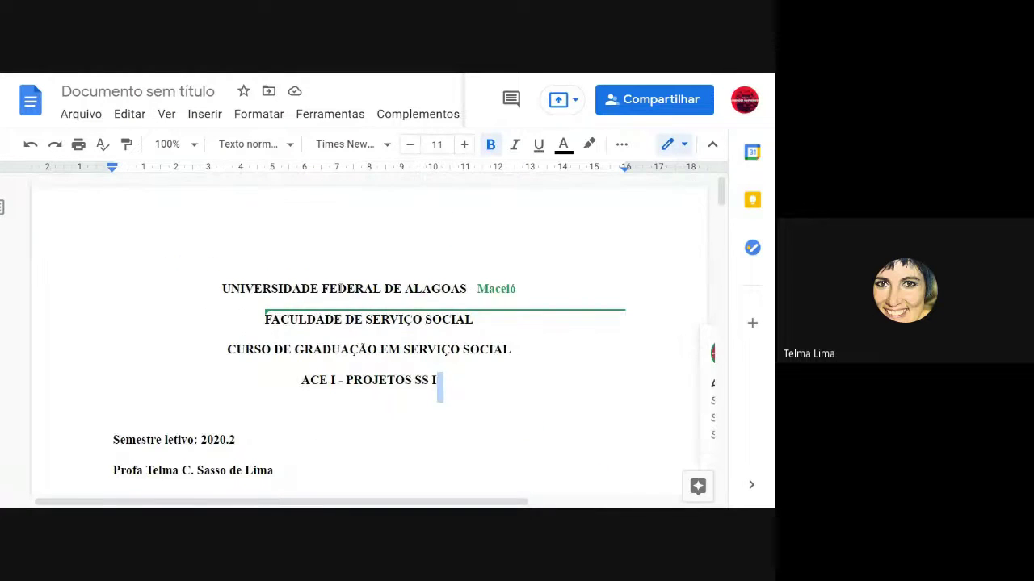
{"action": "left_click", "coordinate": [231, 289]}
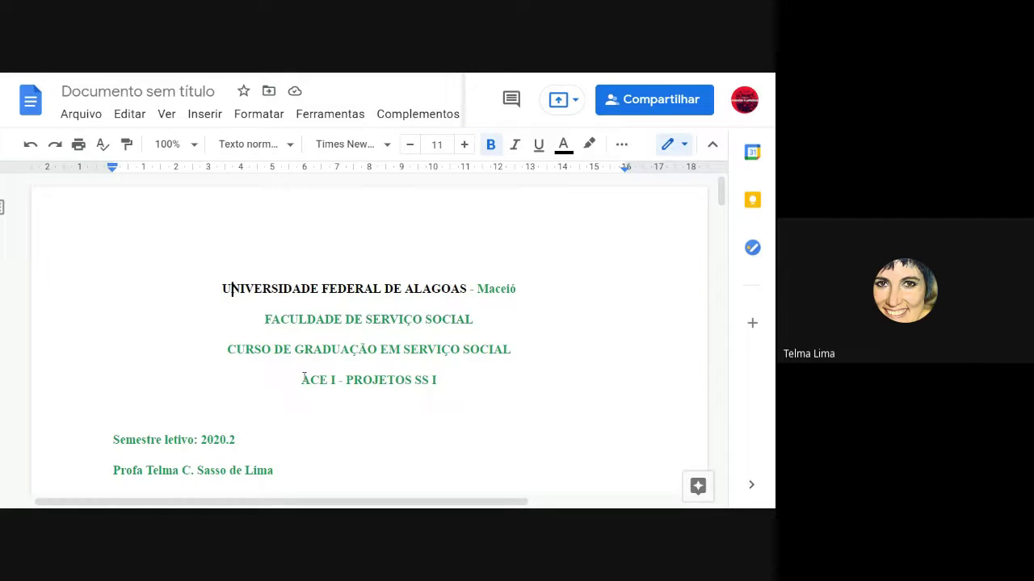
{"action": "left_click_drag", "start_coordinate": [301, 379], "coordinate": [437, 386]}
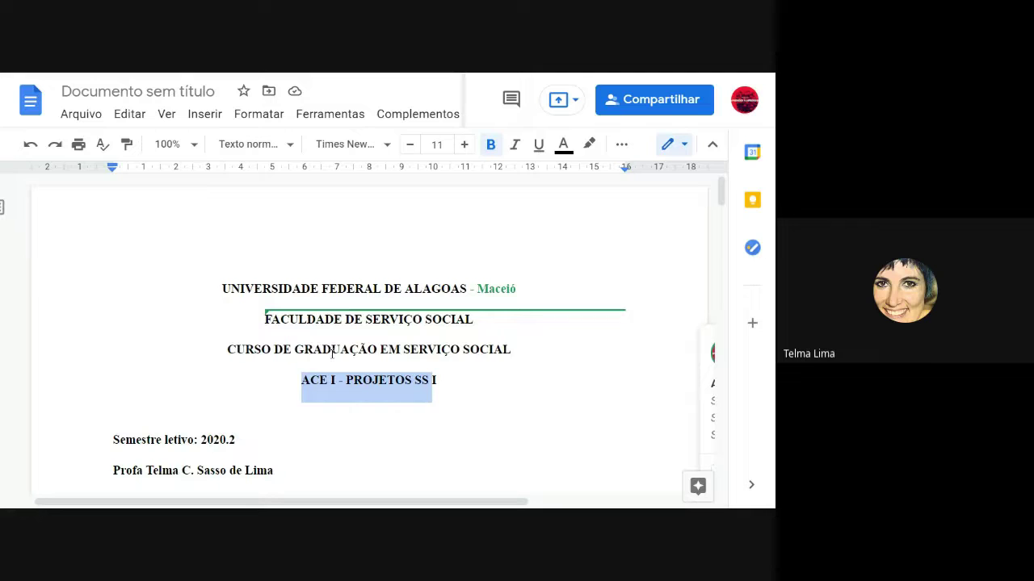
{"action": "left_click", "coordinate": [217, 350]}
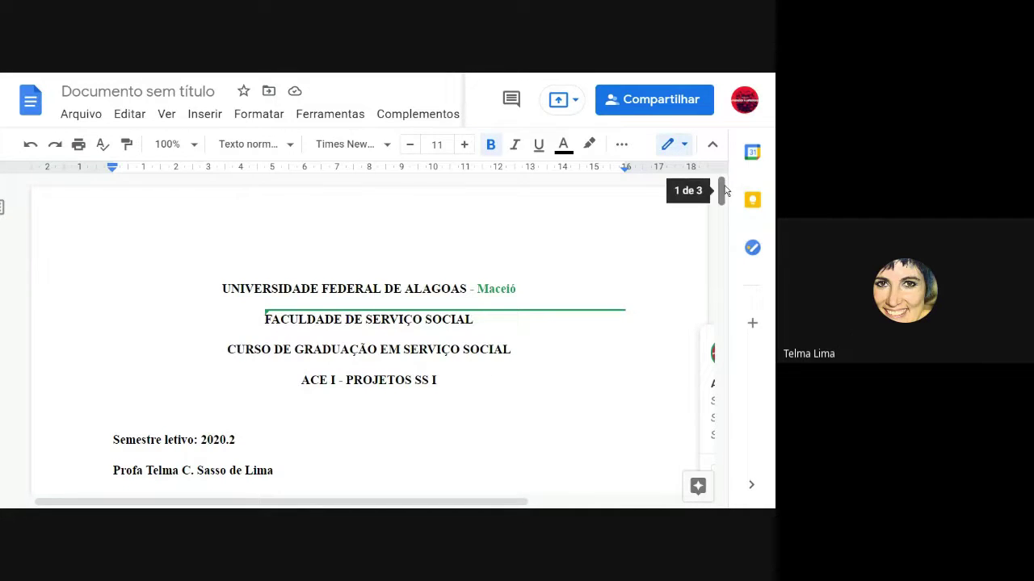
Accept the suggested addition of the heading lines starting with "FACULDADE DE SERVIÇO SOCIAL".
{"action": "left_click_drag", "start_coordinate": [725, 190], "coordinate": [724, 204]}
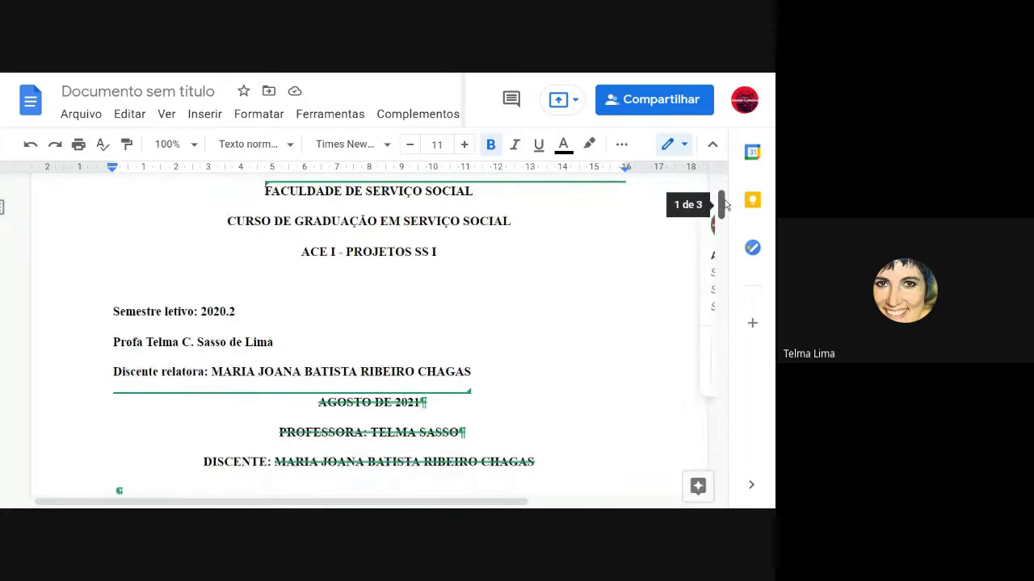
{"action": "left_click", "coordinate": [548, 502]}
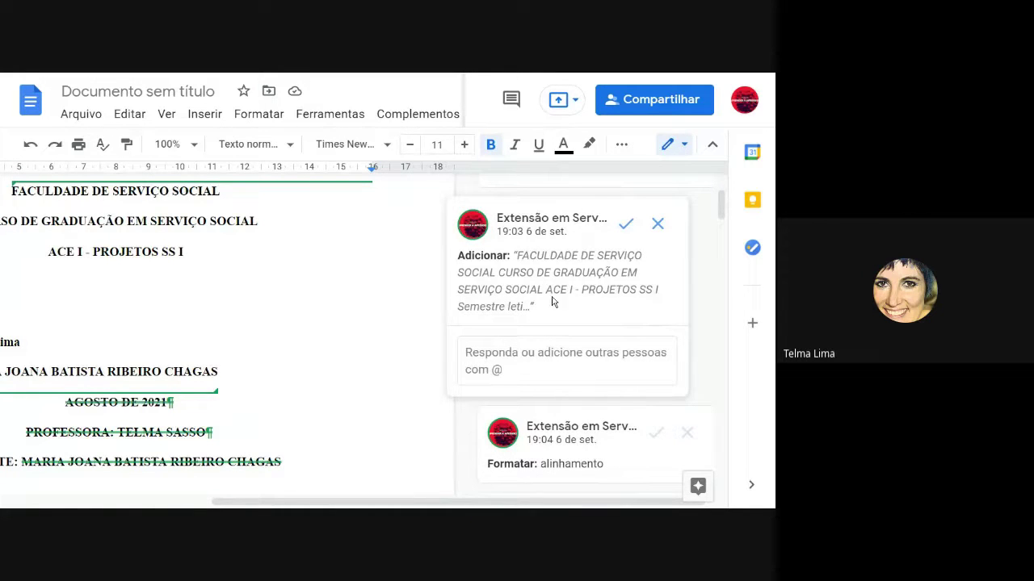
{"action": "left_click", "coordinate": [624, 231]}
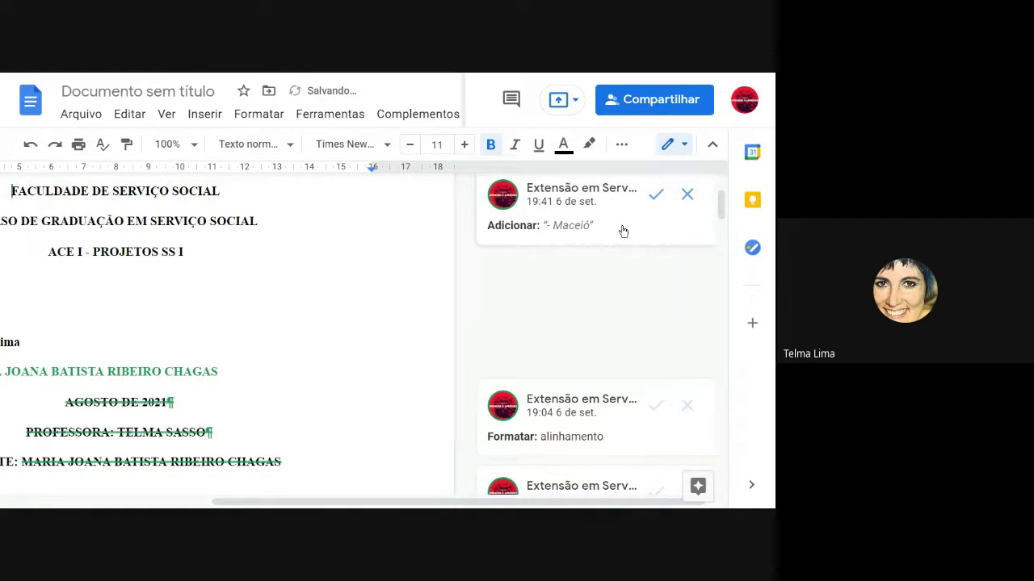
Accept the suggested addition of "- Maceió" after the university name in the first heading line.
{"action": "left_click_drag", "start_coordinate": [430, 502], "coordinate": [301, 505]}
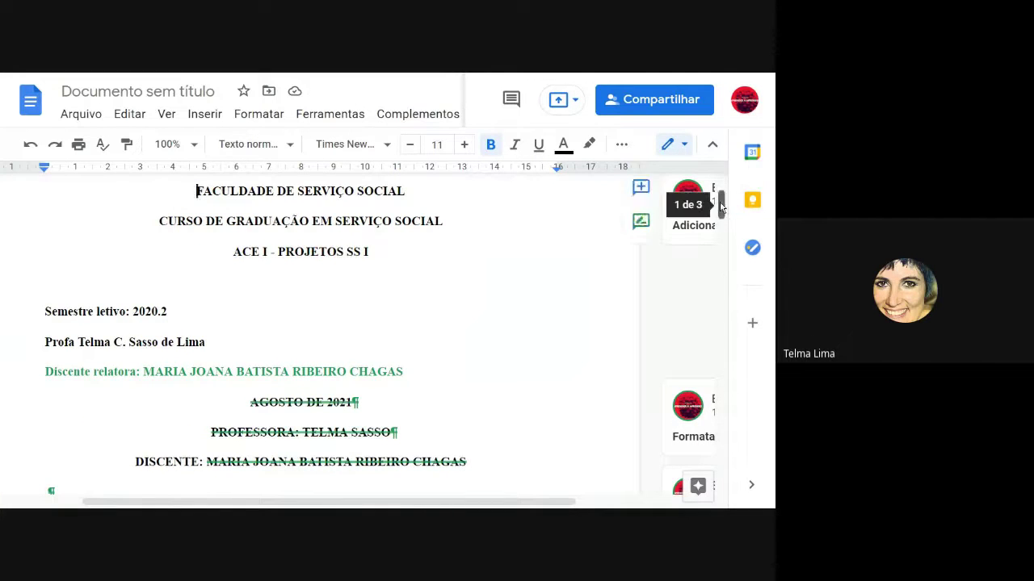
{"action": "left_click_drag", "start_coordinate": [721, 208], "coordinate": [722, 190]}
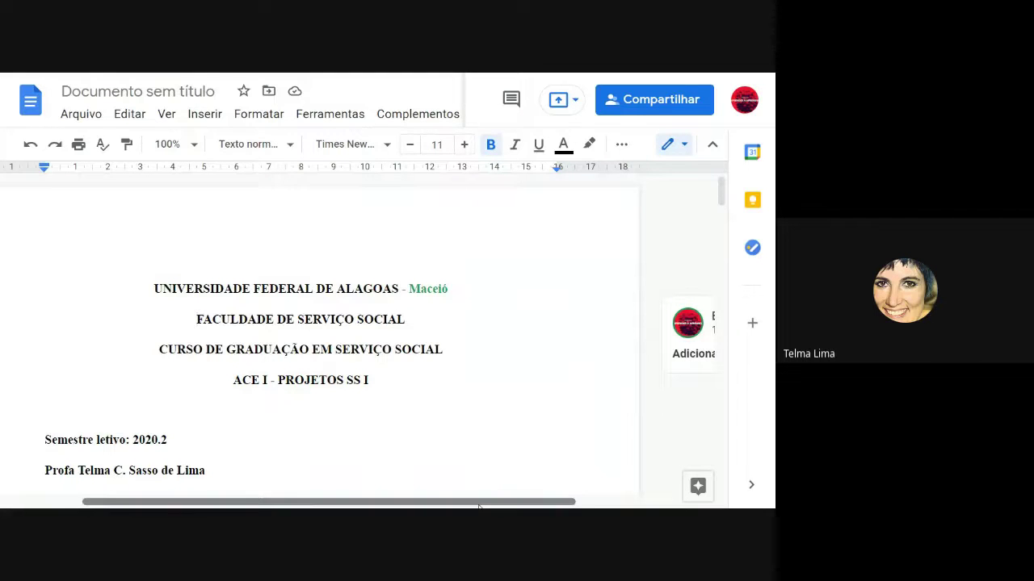
{"action": "left_click_drag", "start_coordinate": [478, 507], "coordinate": [606, 501]}
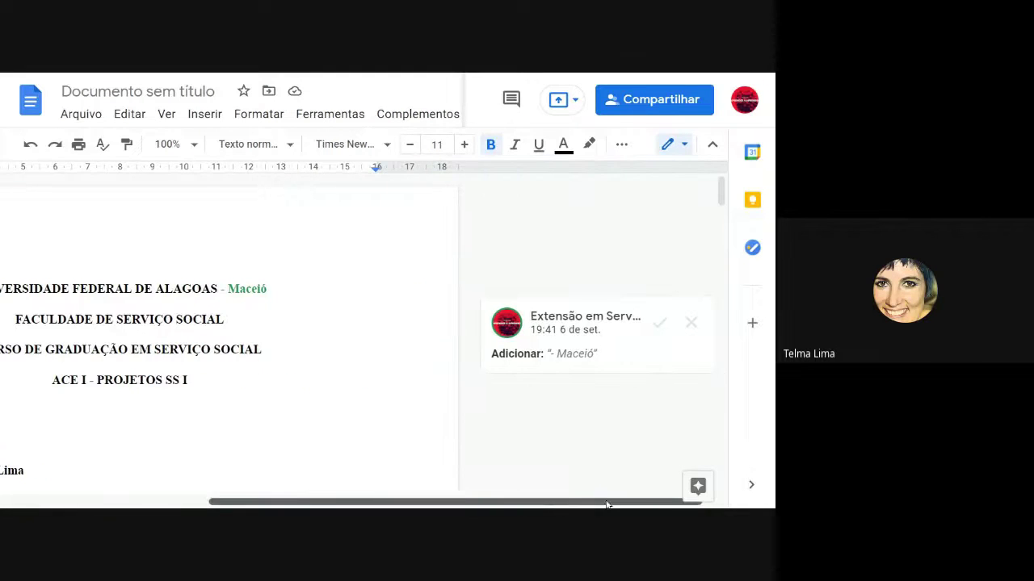
{"action": "left_click", "coordinate": [662, 323]}
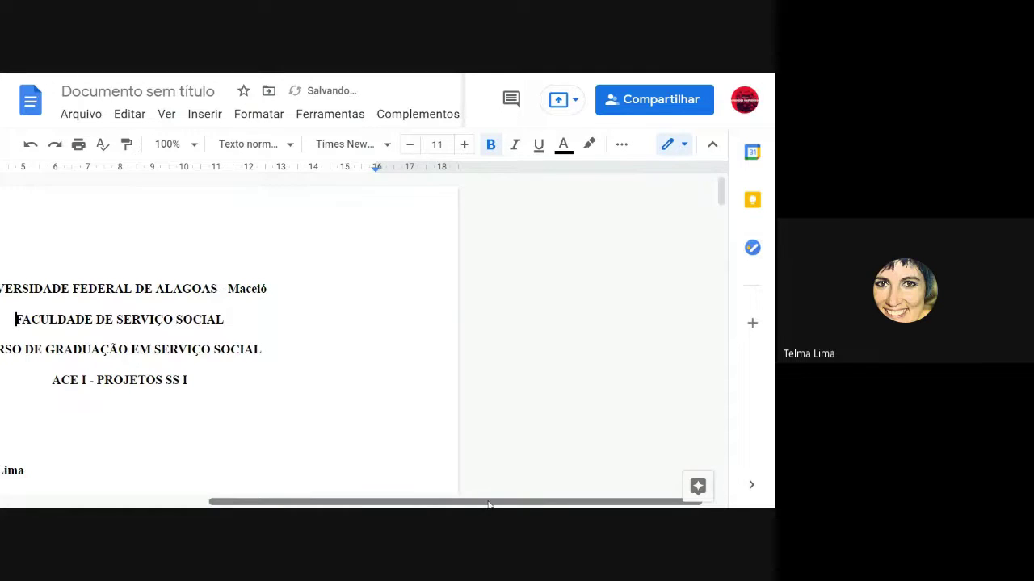
Review the pending suggestions on the rest of the cover and accept the alignment formatting suggestion at the student rapporteur line.
{"action": "left_click_drag", "start_coordinate": [488, 505], "coordinate": [341, 504]}
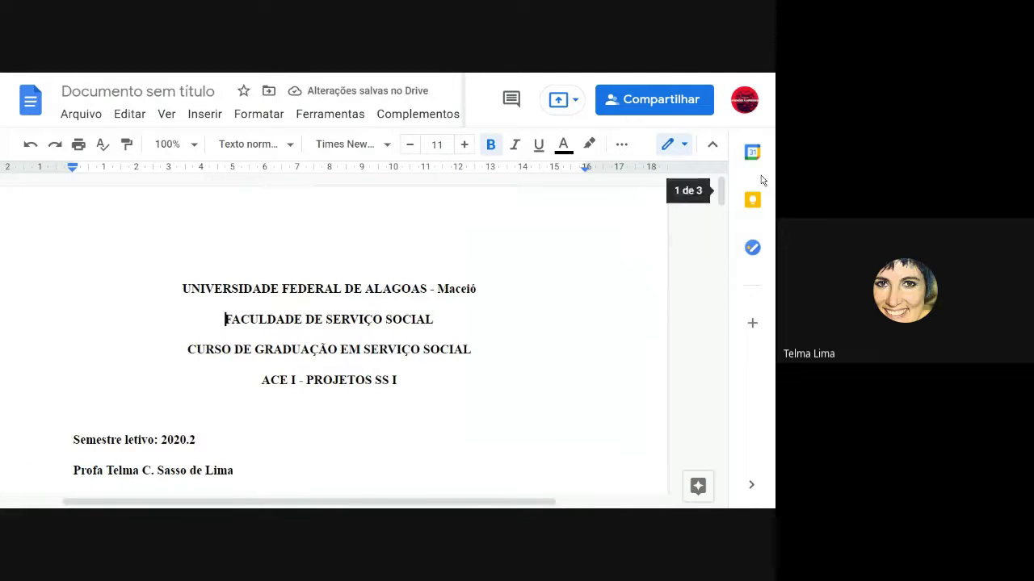
{"action": "left_click_drag", "start_coordinate": [722, 192], "coordinate": [725, 210]}
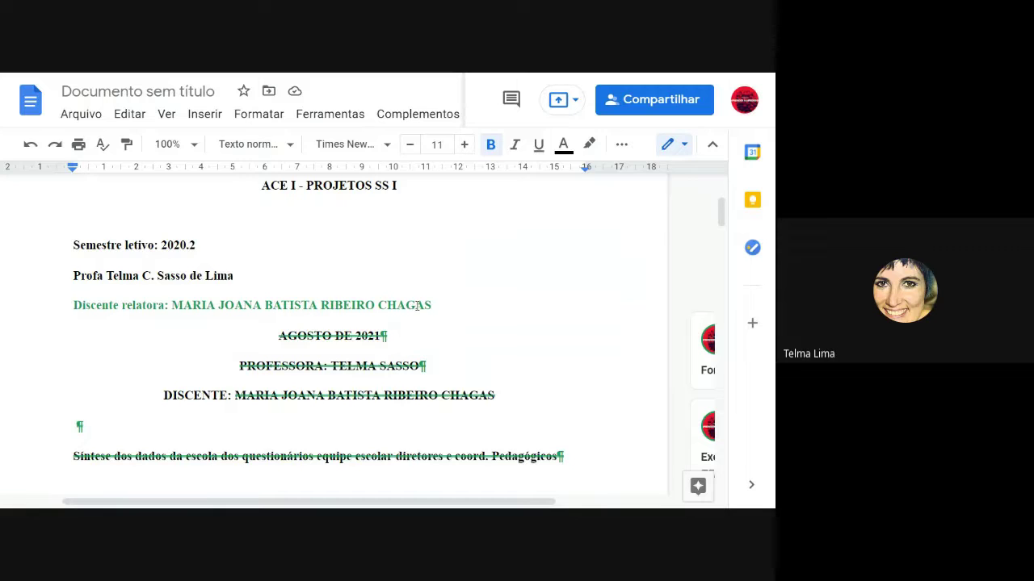
{"action": "left_click", "coordinate": [170, 305]}
{"action": "left_click_drag", "start_coordinate": [721, 206], "coordinate": [725, 220]}
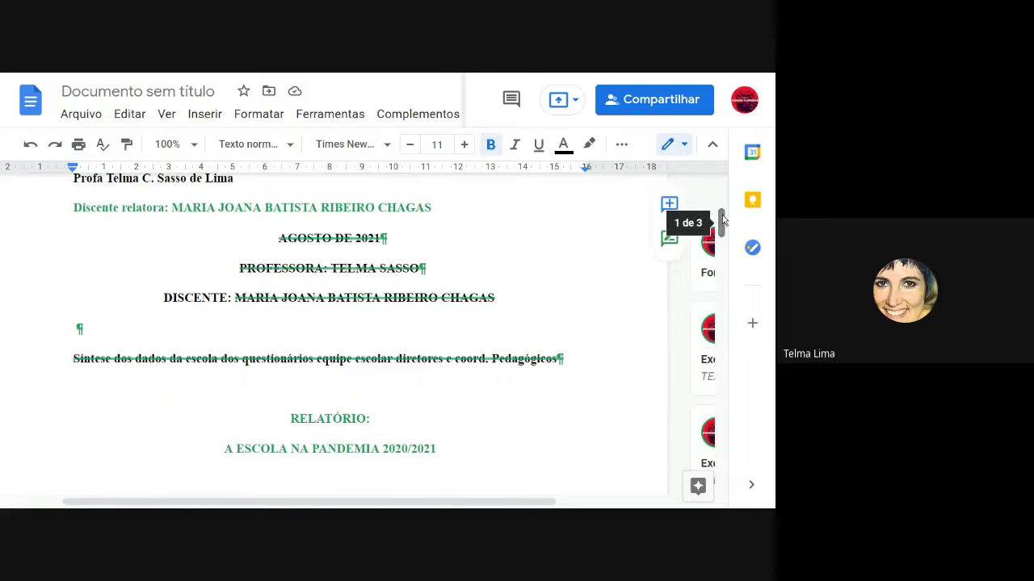
{"action": "mouse_move", "coordinate": [723, 219]}
{"action": "left_mouse_down"}
{"action": "mouse_move", "coordinate": [724, 211]}
{"action": "mouse_move", "coordinate": [721, 231]}
{"action": "left_mouse_up"}
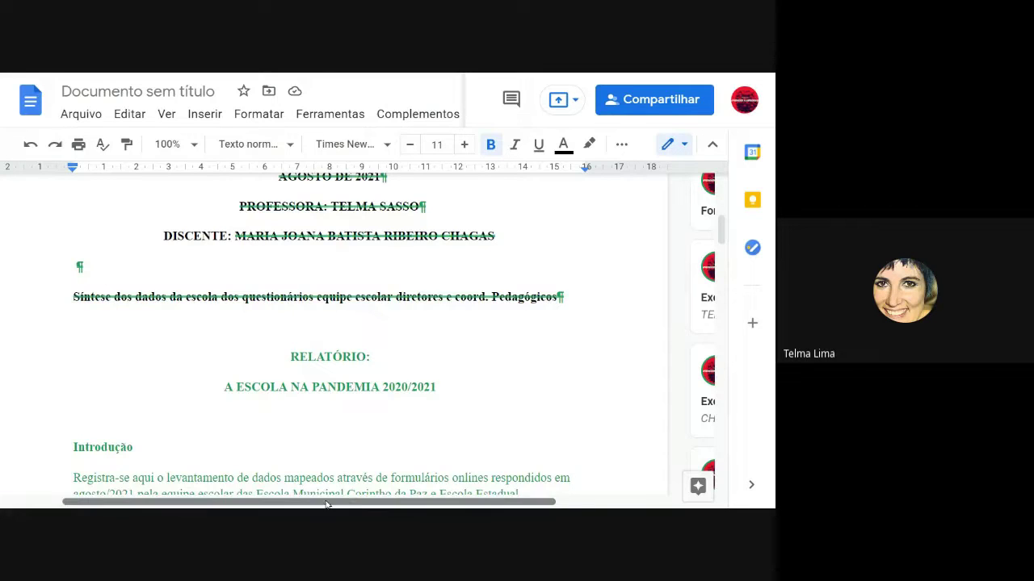
{"action": "left_click_drag", "start_coordinate": [723, 232], "coordinate": [722, 208]}
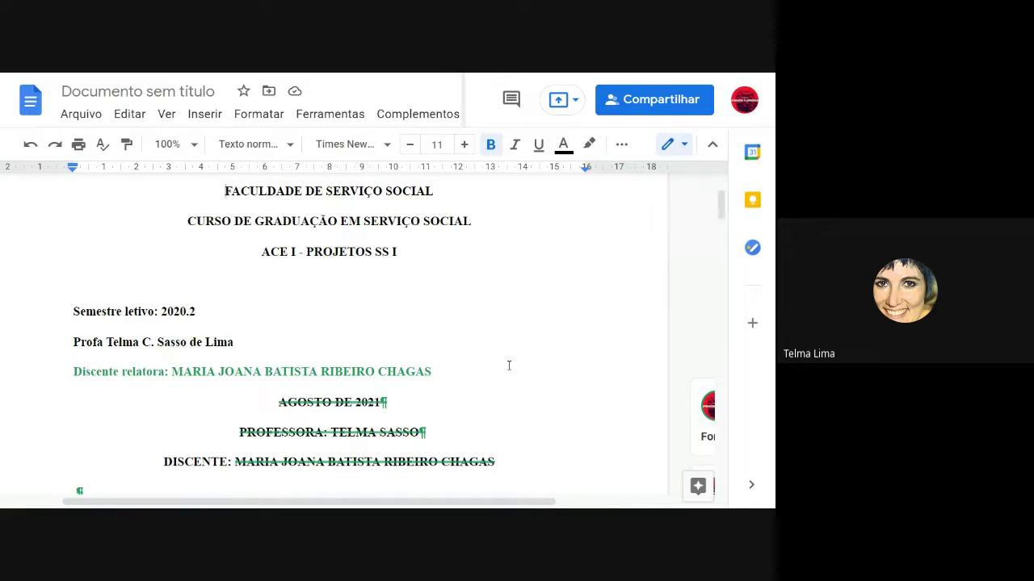
{"action": "left_click_drag", "start_coordinate": [259, 506], "coordinate": [374, 506]}
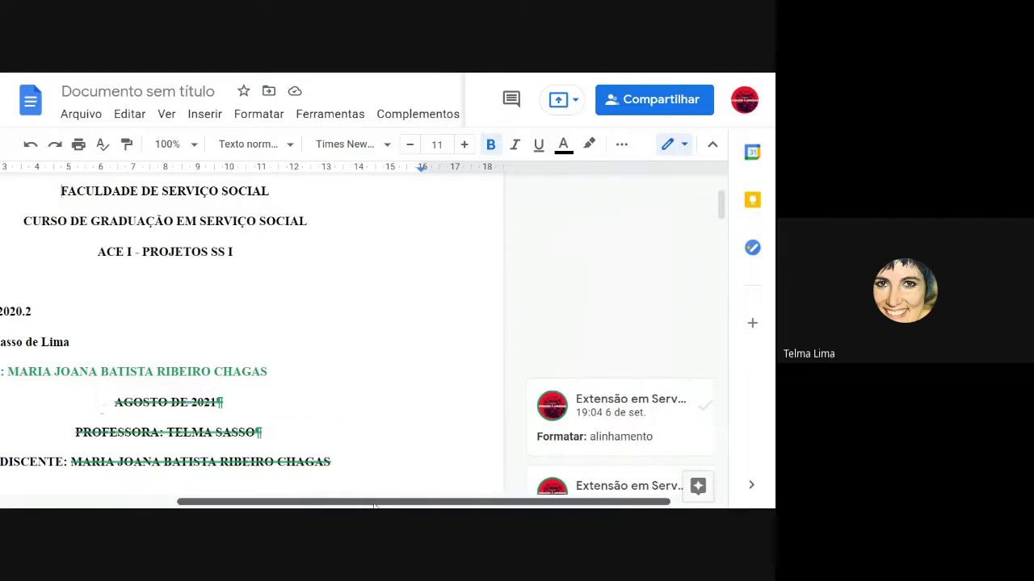
{"action": "left_click", "coordinate": [706, 408]}
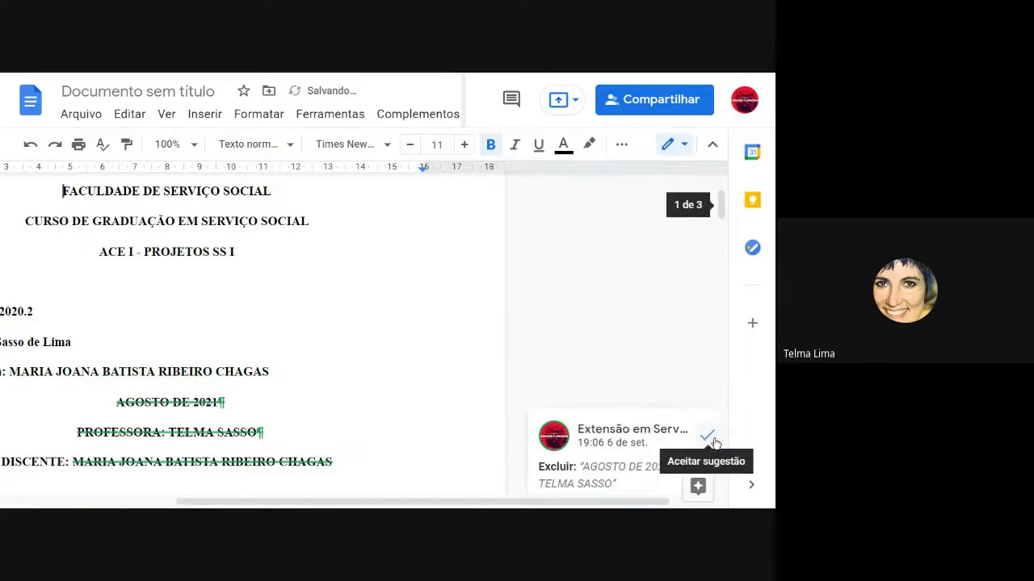
Accept the suggested deletions of the old date, professor, student name and "Síntese dos dados" lines, and the suggested "RELATÓRIO" addition.
{"action": "left_click", "coordinate": [708, 436]}
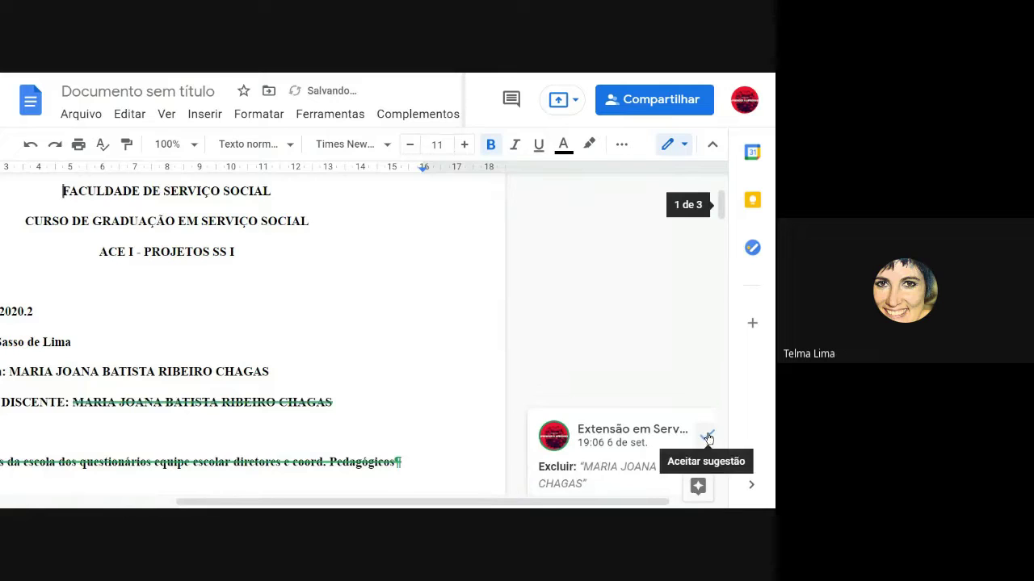
{"action": "left_click", "coordinate": [708, 440]}
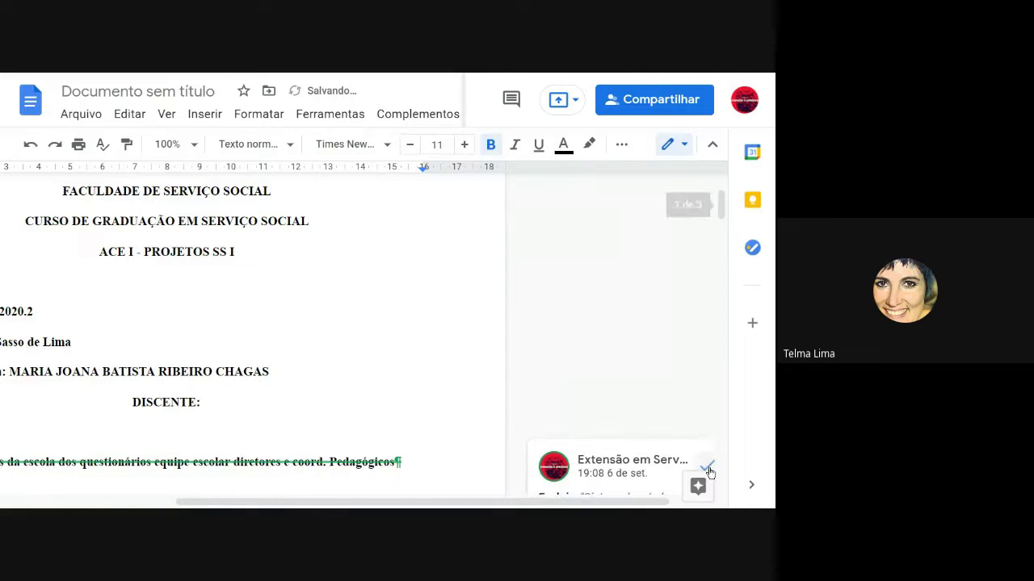
{"action": "left_click", "coordinate": [708, 468]}
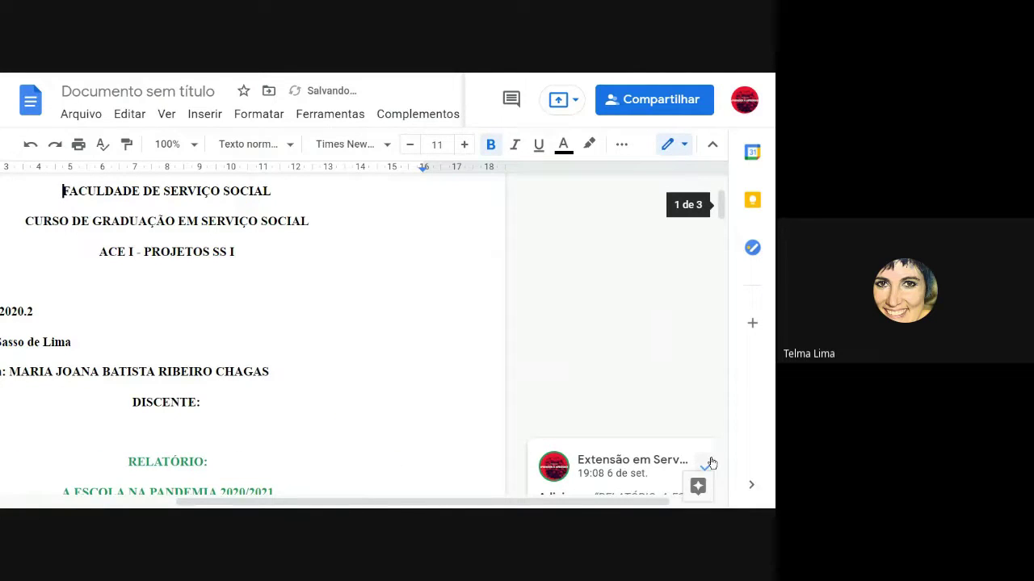
{"action": "left_click", "coordinate": [710, 469]}
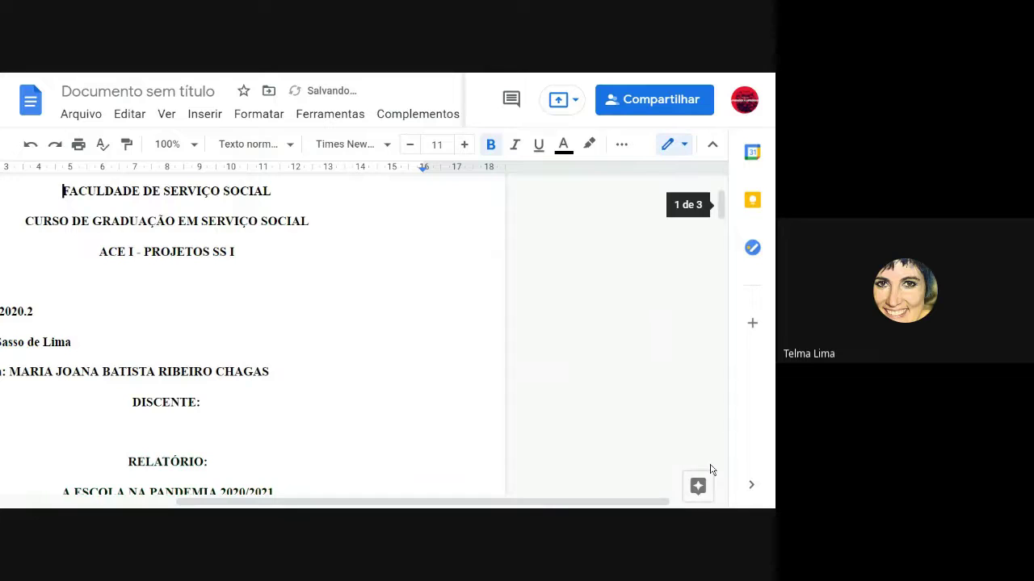
Delete the leftover centred "DISCENTE:" line above the "RELATÓRIO:" title.
{"action": "double_click", "coordinate": [223, 404]}
{"action": "key", "text": "BackSpace"}
{"action": "key", "text": "BackSpace"}
{"action": "key", "text": "BackSpace"}
{"action": "key", "text": "BackSpace"}
{"action": "key", "text": "BackSpace"}
{"action": "key", "text": "BackSpace"}
{"action": "key", "text": "BackSpace"}
{"action": "key", "text": "BackSpace"}
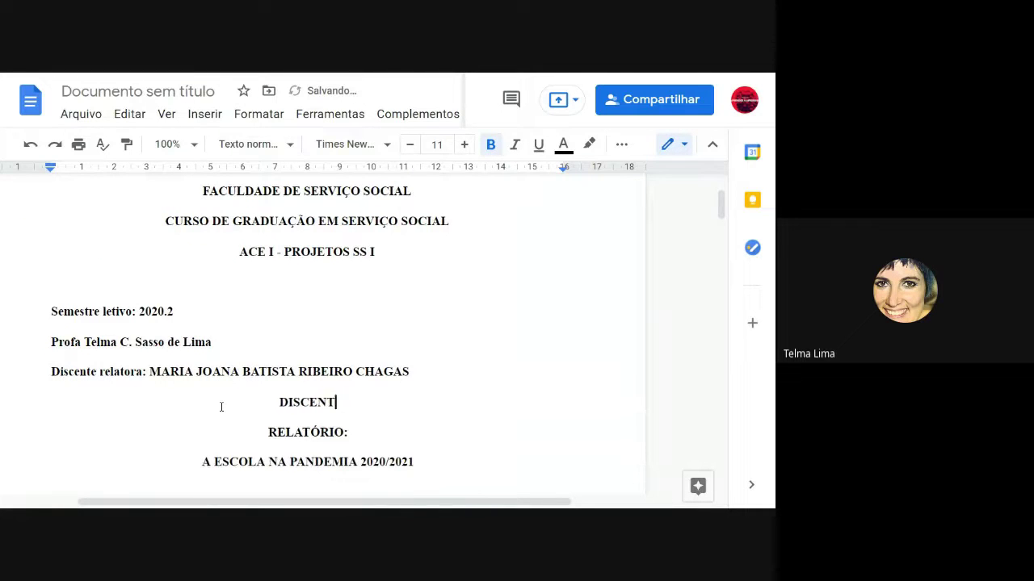
Look over the Introdução section of the report, switch to Gmail and open Google Drive from its list of Google apps.
{"action": "left_click_drag", "start_coordinate": [721, 204], "coordinate": [724, 234]}
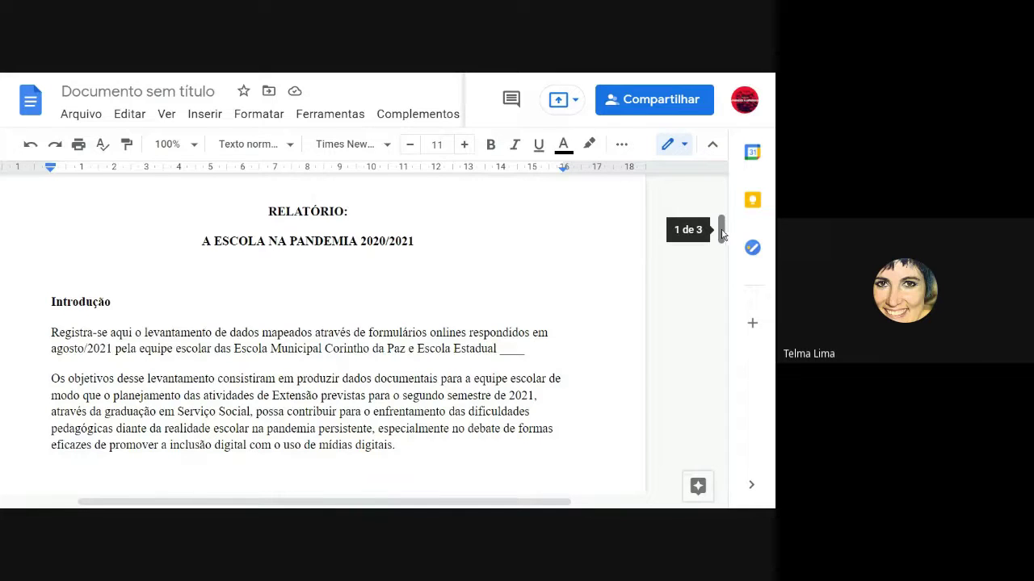
{"action": "left_click_drag", "start_coordinate": [721, 235], "coordinate": [722, 242]}
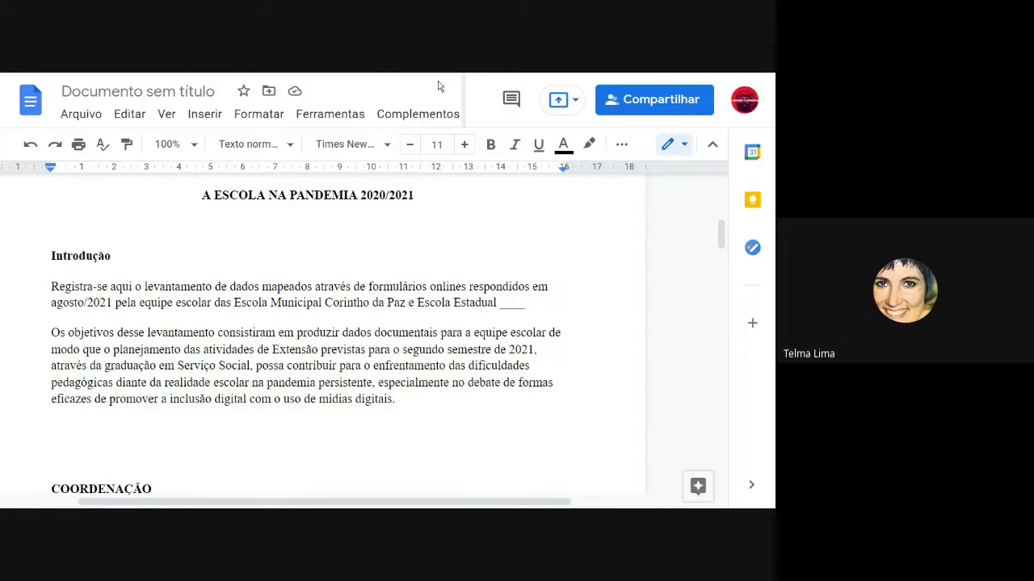
{"action": "left_click", "coordinate": [388, 113]}
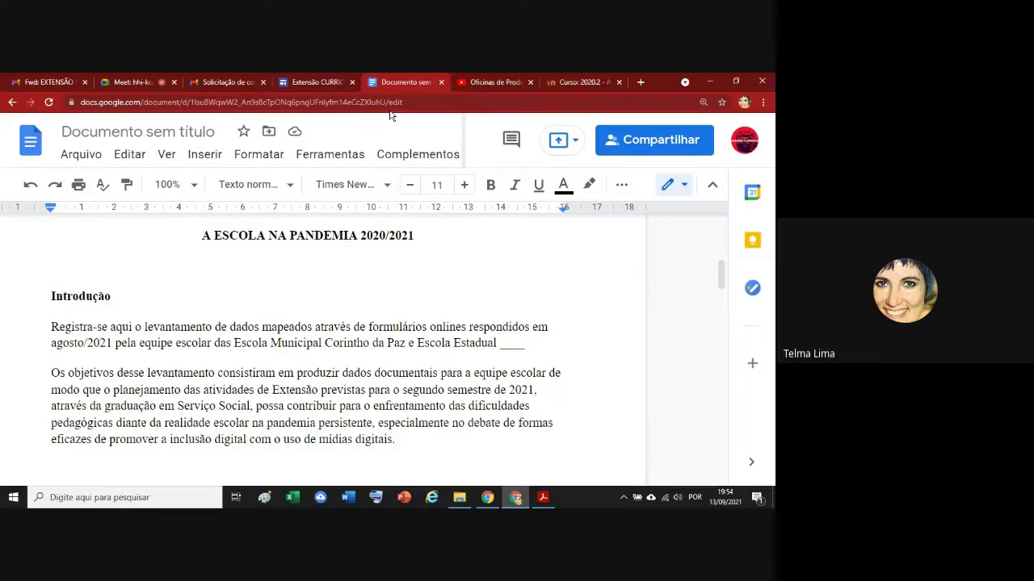
{"action": "left_click", "coordinate": [235, 81]}
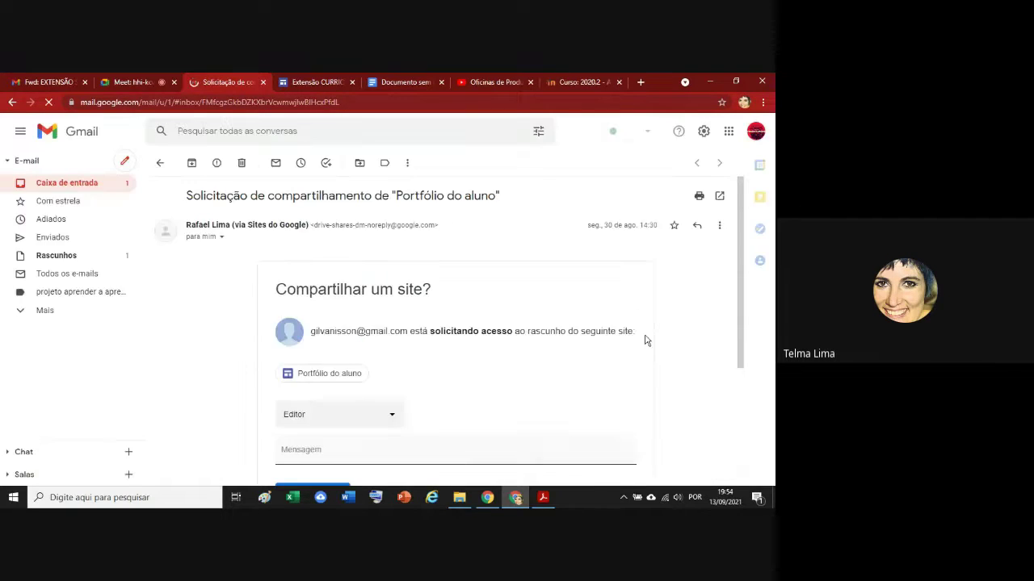
{"action": "left_click", "coordinate": [727, 138]}
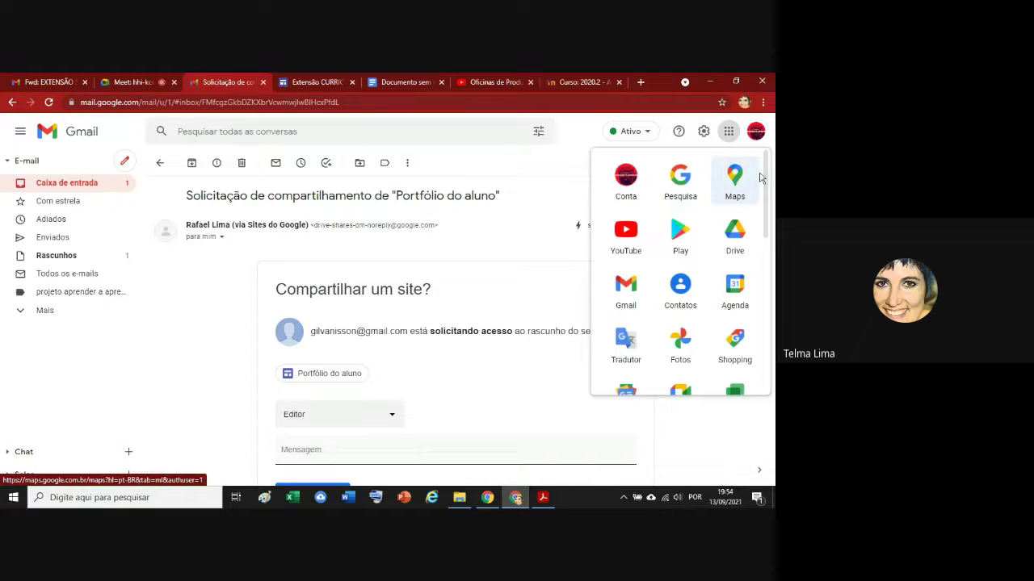
{"action": "scroll", "coordinate": [770, 197], "scroll_direction": "down", "scroll_amount": 1}
{"action": "scroll", "coordinate": [759, 235], "scroll_direction": "down", "scroll_amount": 4}
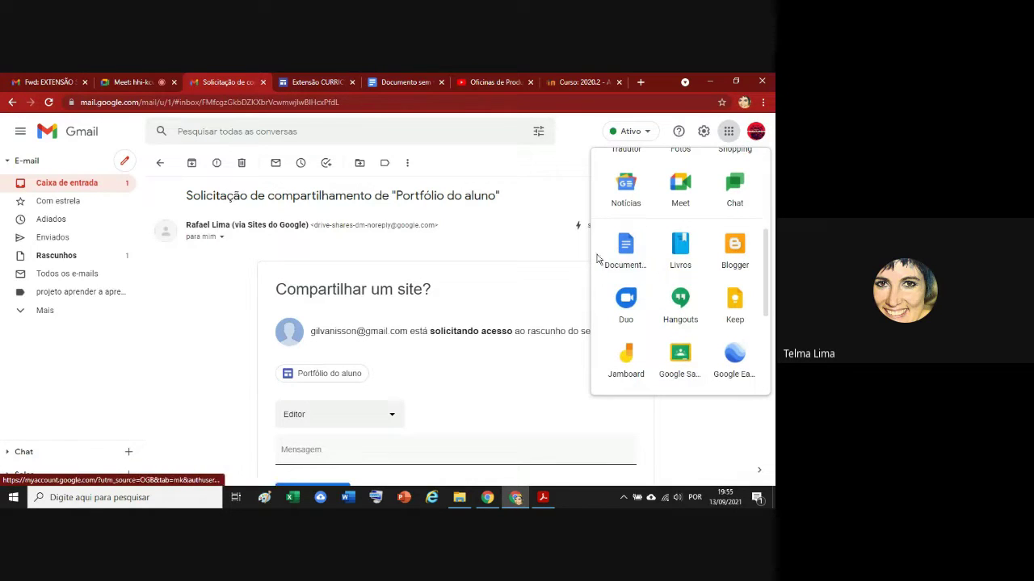
{"action": "left_click_drag", "start_coordinate": [768, 239], "coordinate": [741, 193]}
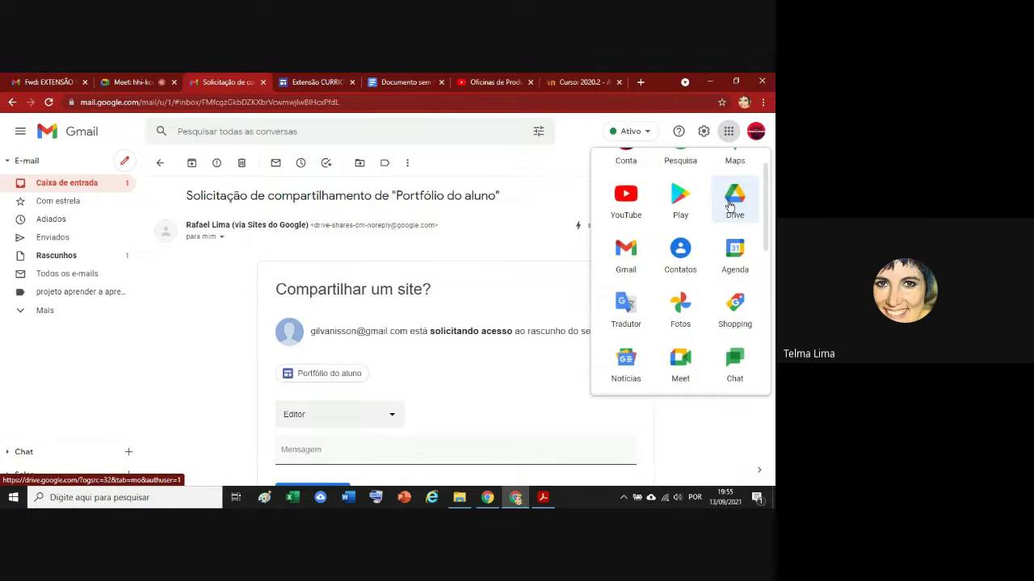
{"action": "left_click", "coordinate": [737, 196]}
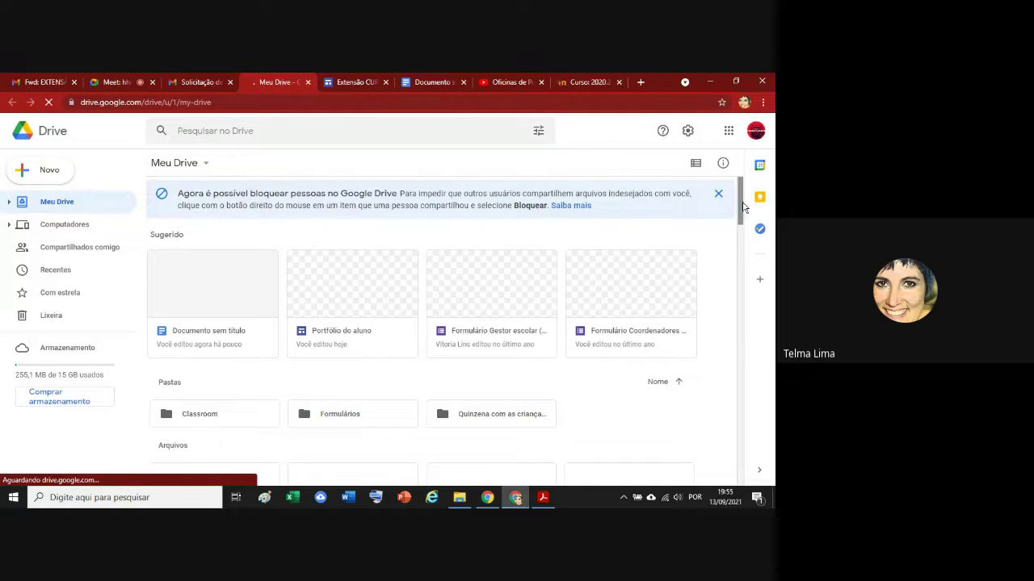
Open Google Forms, open the recent "Formulário Gestor escolar (direção e secretaria)" form and read its introductory description.
{"action": "scroll", "coordinate": [747, 223], "scroll_direction": "down", "scroll_amount": 2}
{"action": "left_click", "coordinate": [729, 130]}
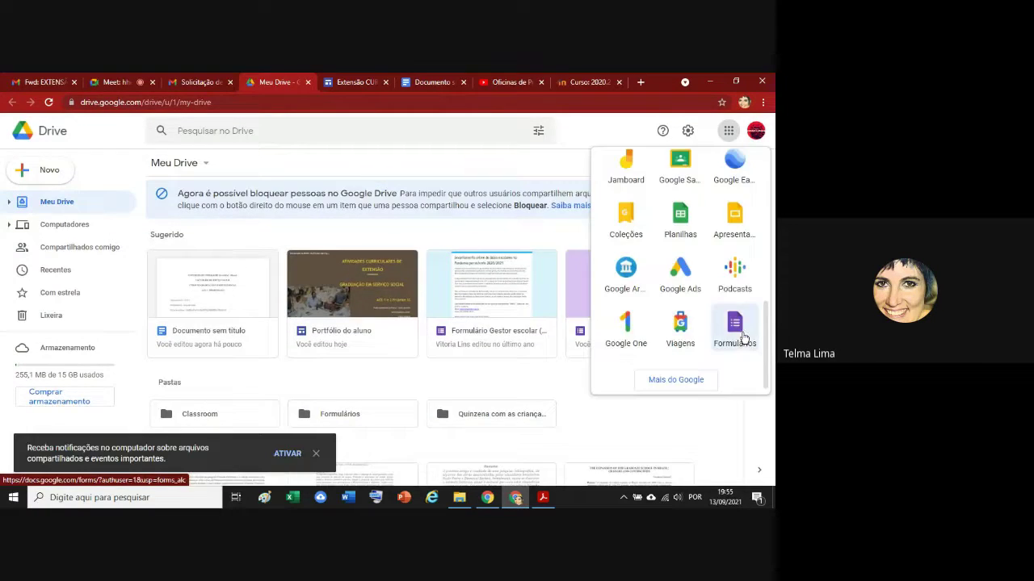
{"action": "left_click", "coordinate": [729, 323]}
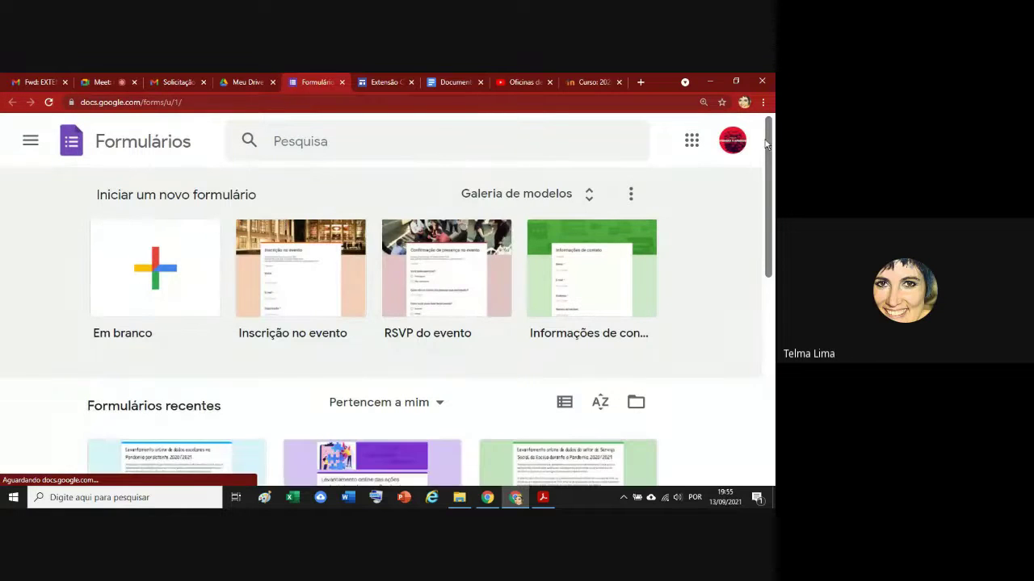
{"action": "left_click_drag", "start_coordinate": [773, 140], "coordinate": [774, 230]}
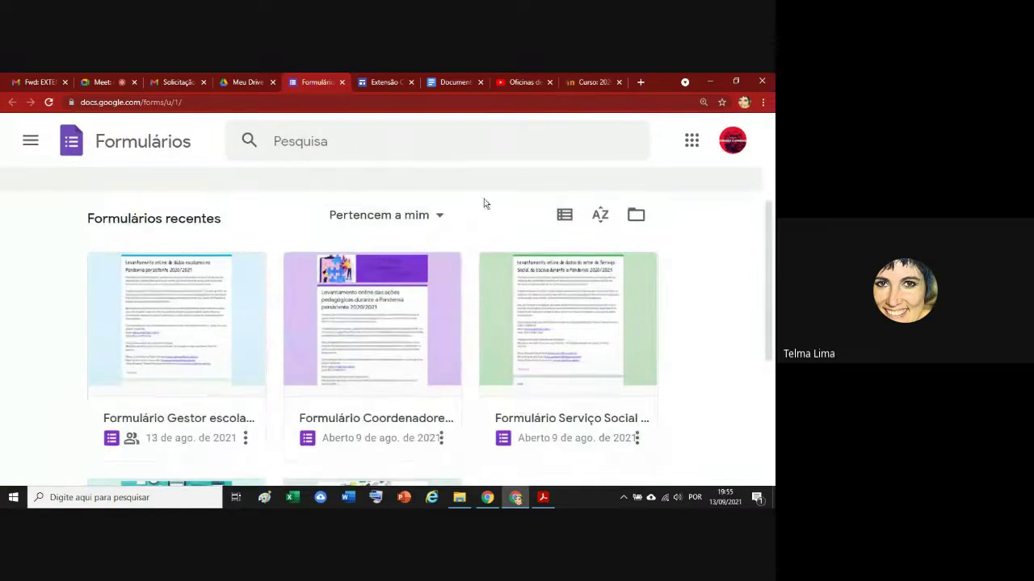
{"action": "left_click", "coordinate": [170, 418]}
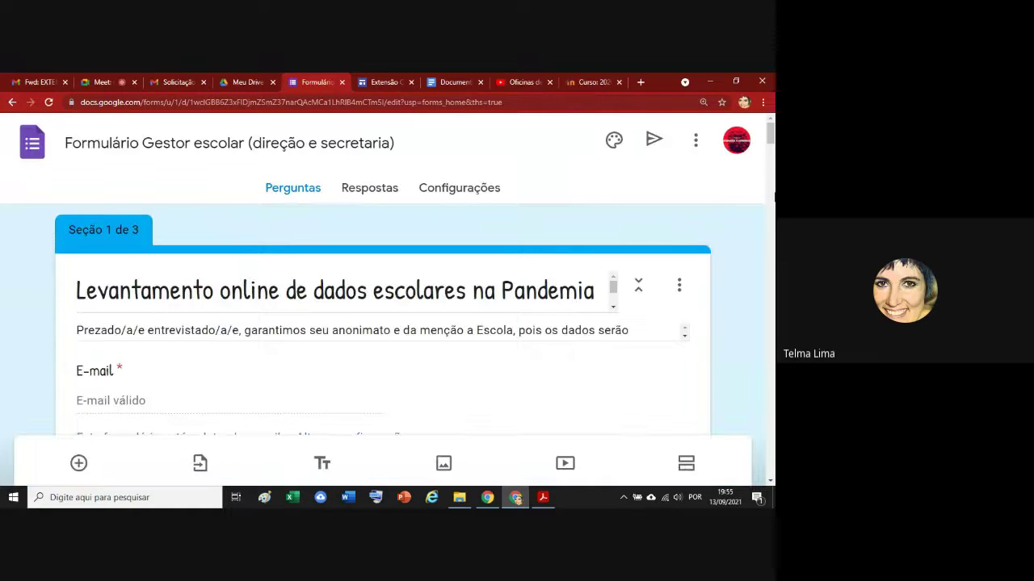
{"action": "scroll", "coordinate": [749, 302], "scroll_direction": "down", "scroll_amount": 2}
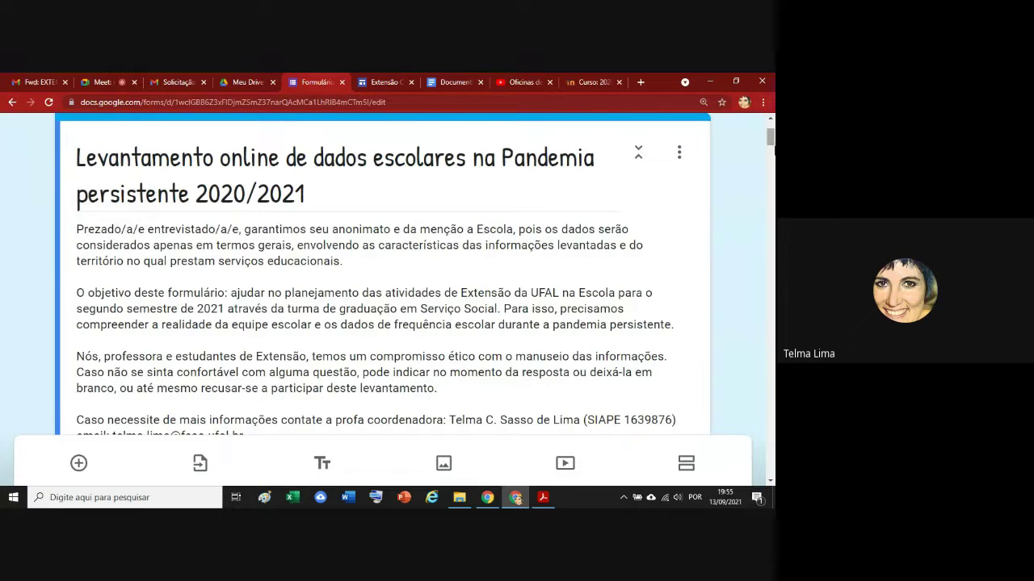
{"action": "scroll", "coordinate": [771, 139], "scroll_direction": "down", "scroll_amount": 3}
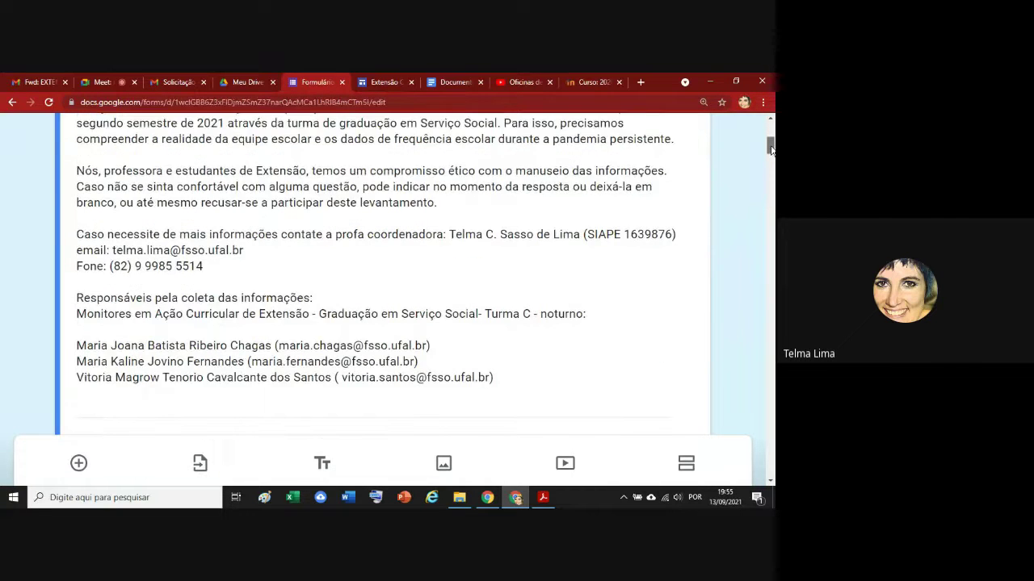
{"action": "scroll", "coordinate": [771, 139], "scroll_direction": "up", "scroll_amount": 4}
{"action": "scroll", "coordinate": [771, 139], "scroll_direction": "down", "scroll_amount": 2}
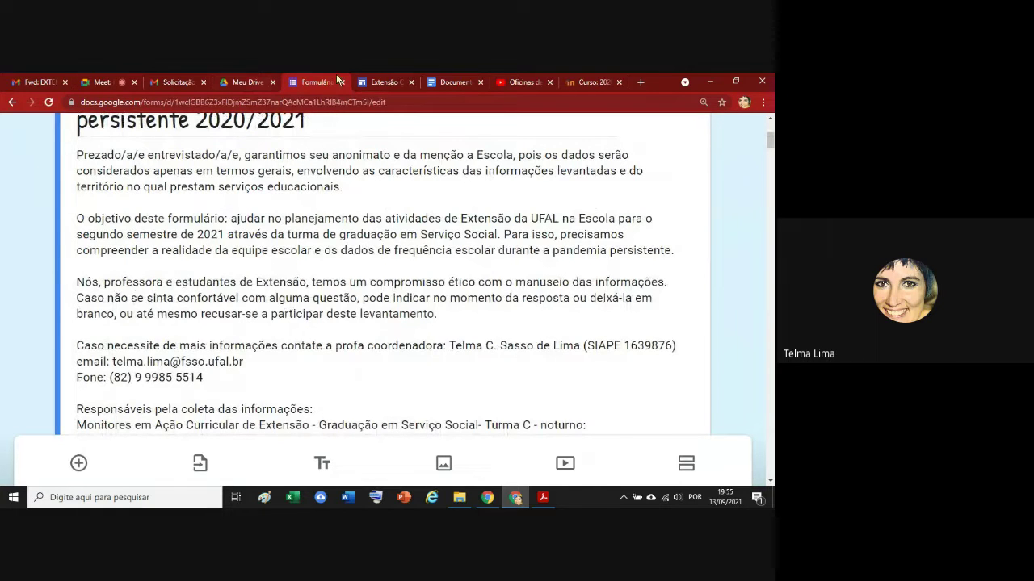
Return to the report in Google Docs and replace the blank after "Escola Estadual" in the Introdução with "Alfredo Gaspar de Mendonça.".
{"action": "left_click", "coordinate": [457, 81]}
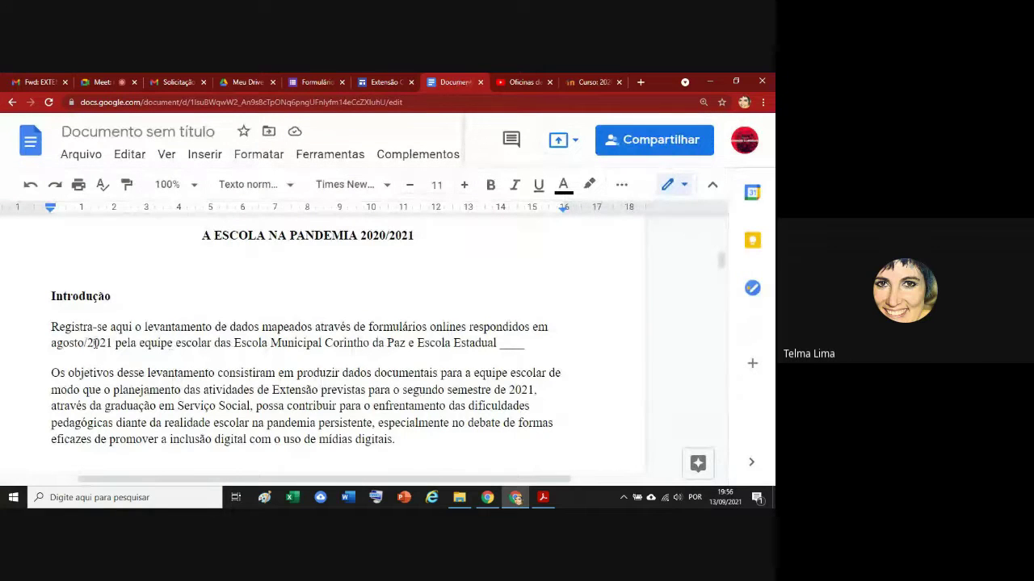
{"action": "left_click", "coordinate": [144, 334]}
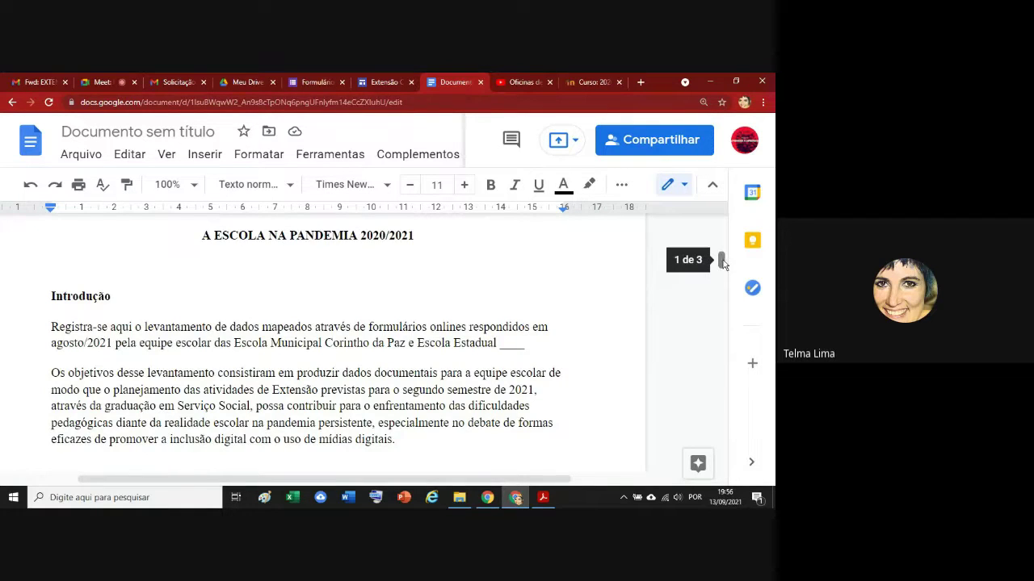
{"action": "left_click_drag", "start_coordinate": [723, 264], "coordinate": [724, 277]}
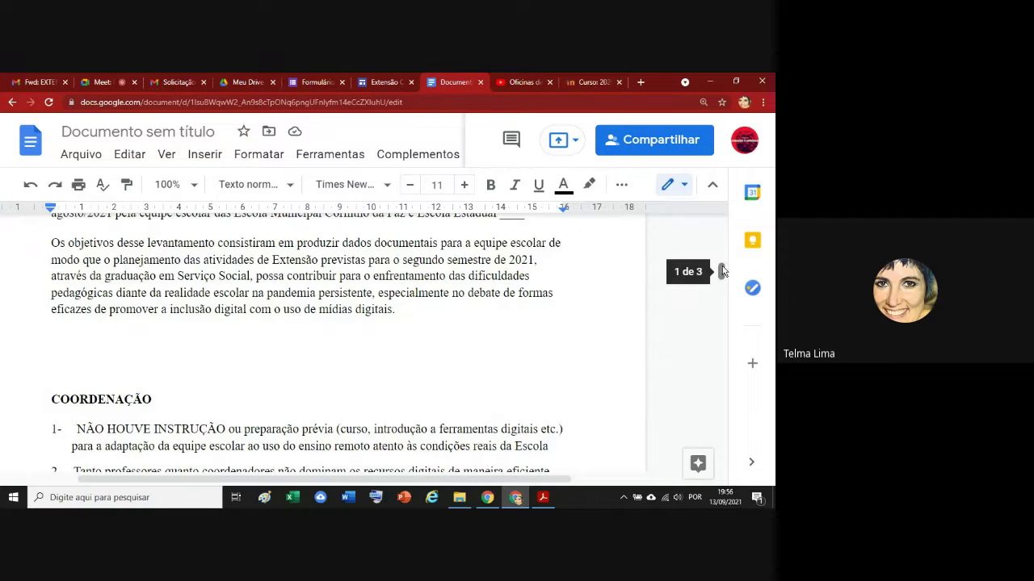
{"action": "left_click_drag", "start_coordinate": [722, 271], "coordinate": [722, 269]}
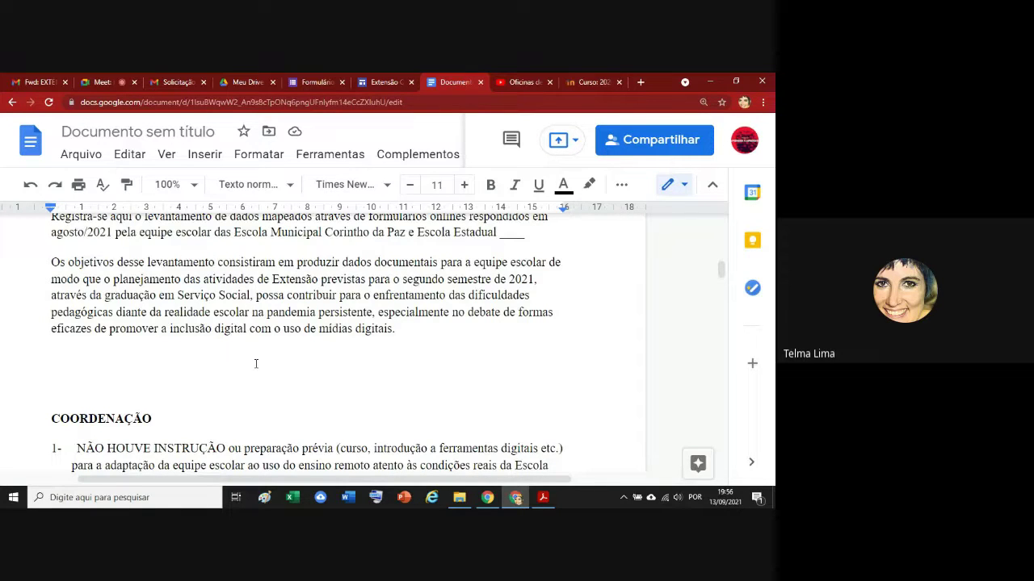
{"action": "left_click", "coordinate": [506, 233]}
{"action": "key", "text": "BackSpace"}
{"action": "key", "text": "Delete"}
{"action": "key", "text": "Delete"}
{"action": "key", "text": "Delete"}
{"action": "key", "text": "Delete"}
{"action": "type", "text": "Alf"}
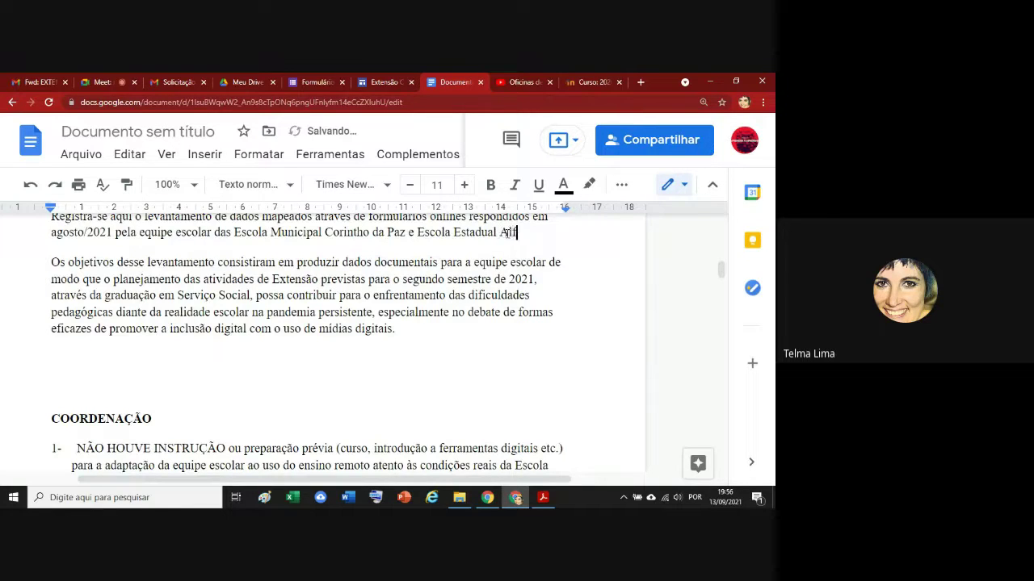
{"action": "type", "text": "redo Gaspar"}
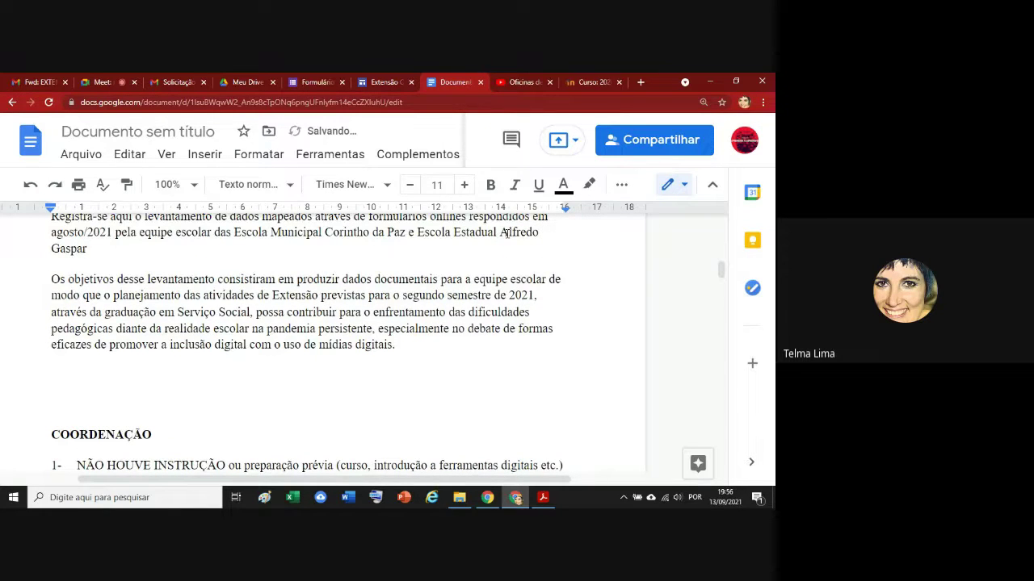
{"action": "type", "text": " de Mendonça."}
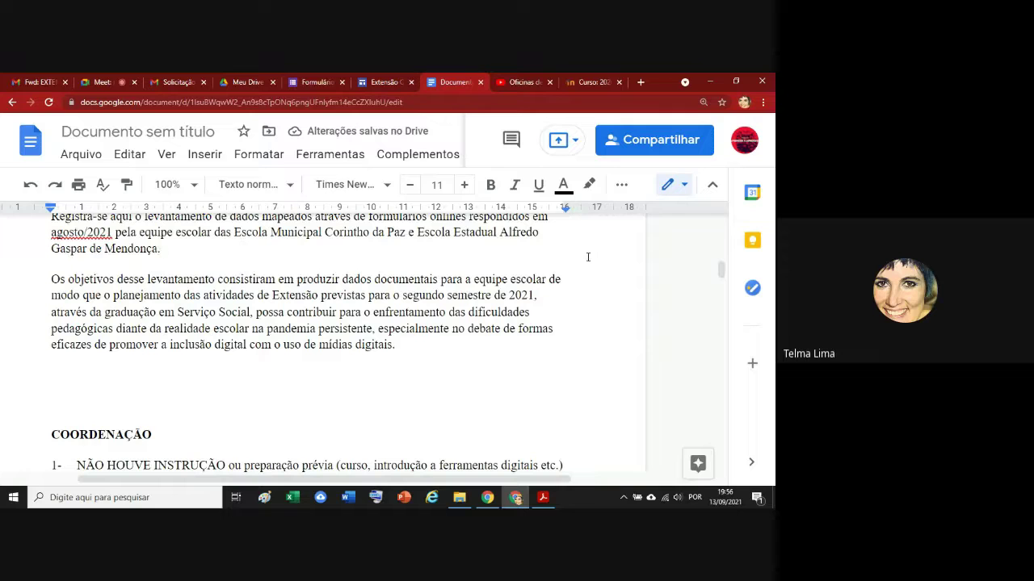
Replace the word "desse" with "do" in the opening sentence of the objectives paragraph.
{"action": "double_click", "coordinate": [287, 245]}
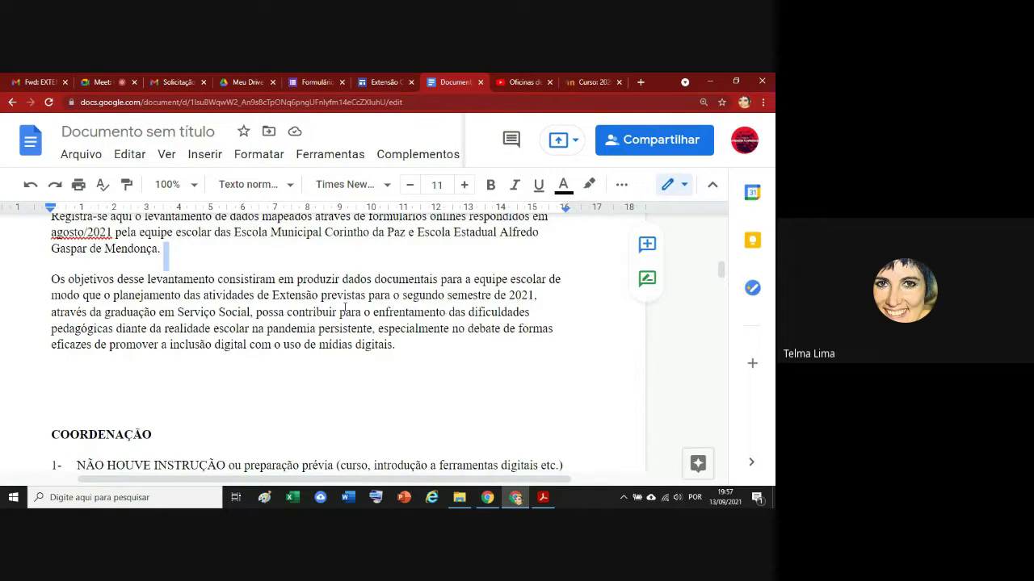
{"action": "left_click", "coordinate": [453, 295]}
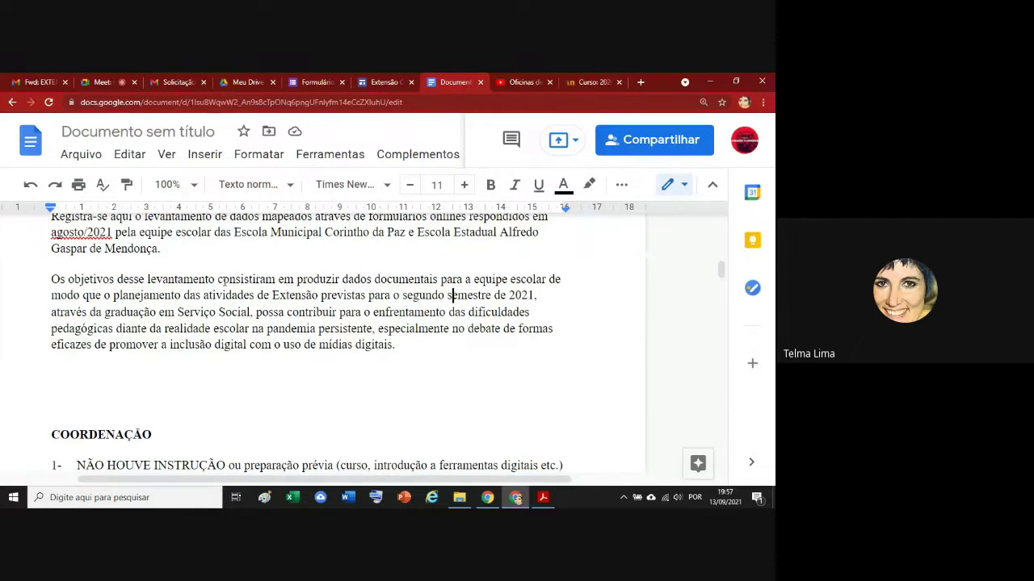
{"action": "double_click", "coordinate": [124, 278]}
{"action": "type", "text": "do"}
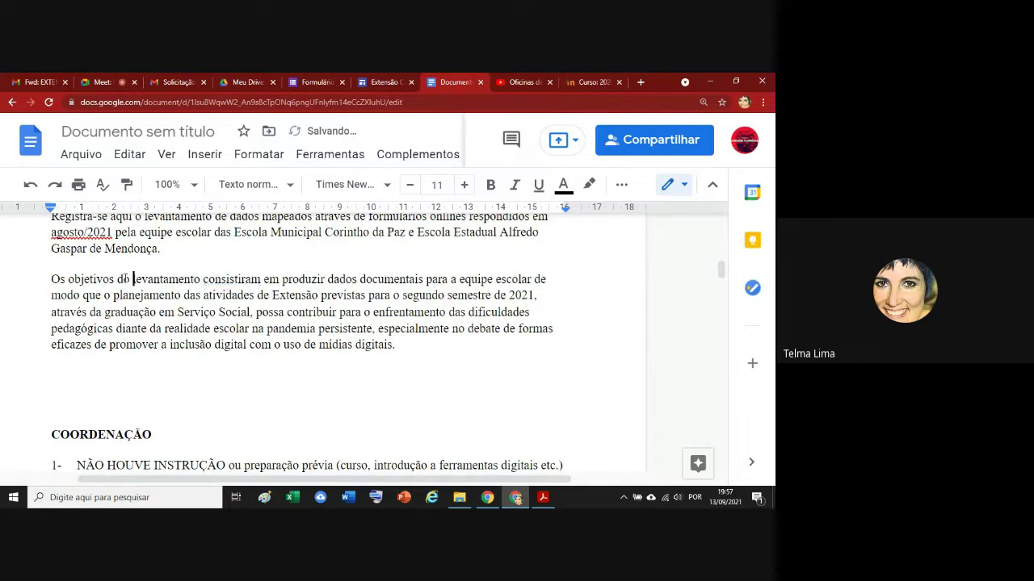
Insert "aplicado as Escolas" after "levantamento" in the first sentence of the objectives paragraph.
{"action": "key", "text": "Right"}
{"action": "key", "text": "Right"}
{"action": "key", "text": "Right"}
{"action": "key", "text": "Right"}
{"action": "key", "text": "Right"}
{"action": "key", "text": "Right"}
{"action": "key", "text": "Right"}
{"action": "key", "text": "Right"}
{"action": "key", "text": "Right"}
{"action": "key", "text": "Right"}
{"action": "key", "text": "Right"}
{"action": "key", "text": "Right"}
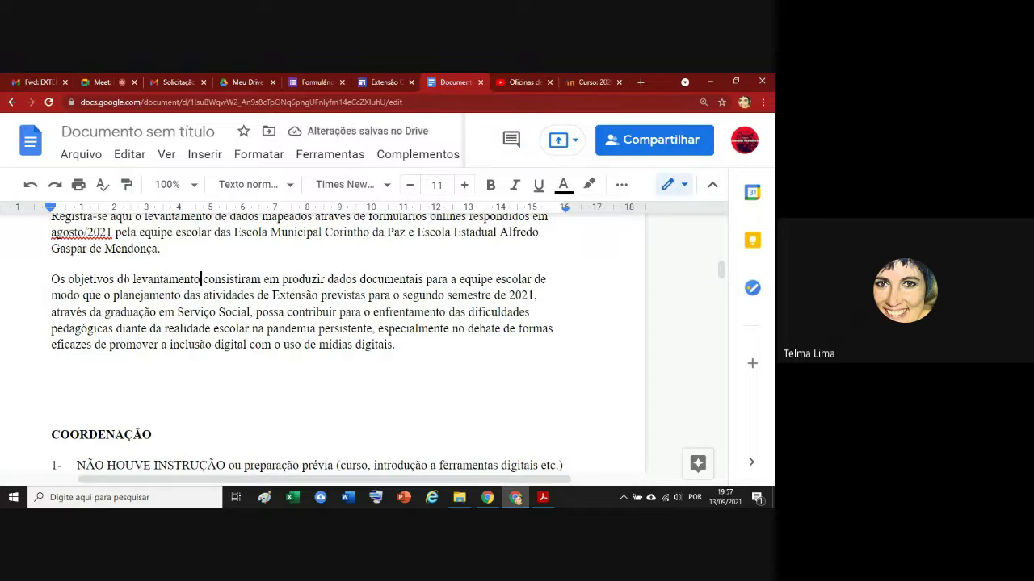
{"action": "type", "text": "aplicado"}
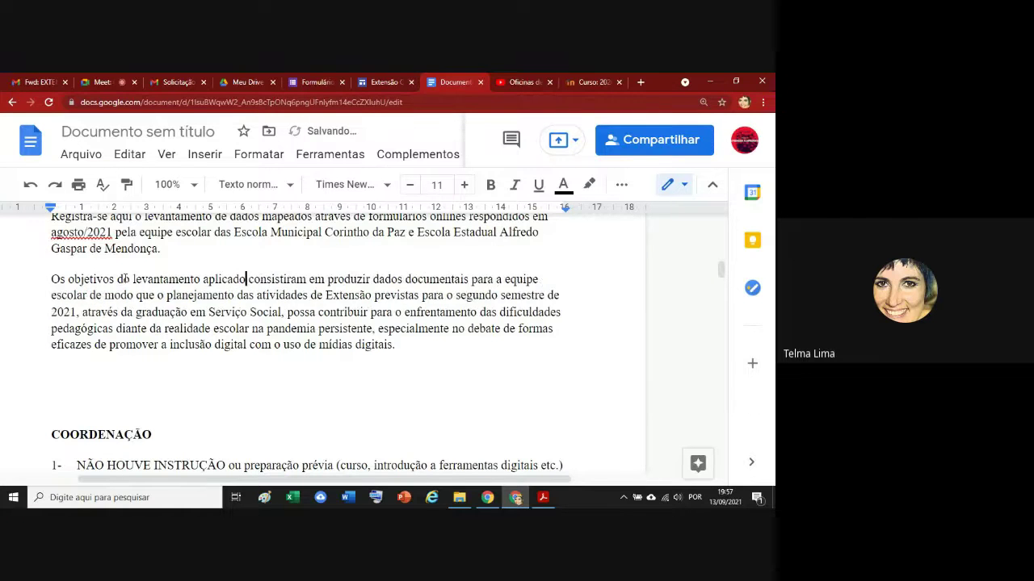
{"action": "type", "text": " as Esco"}
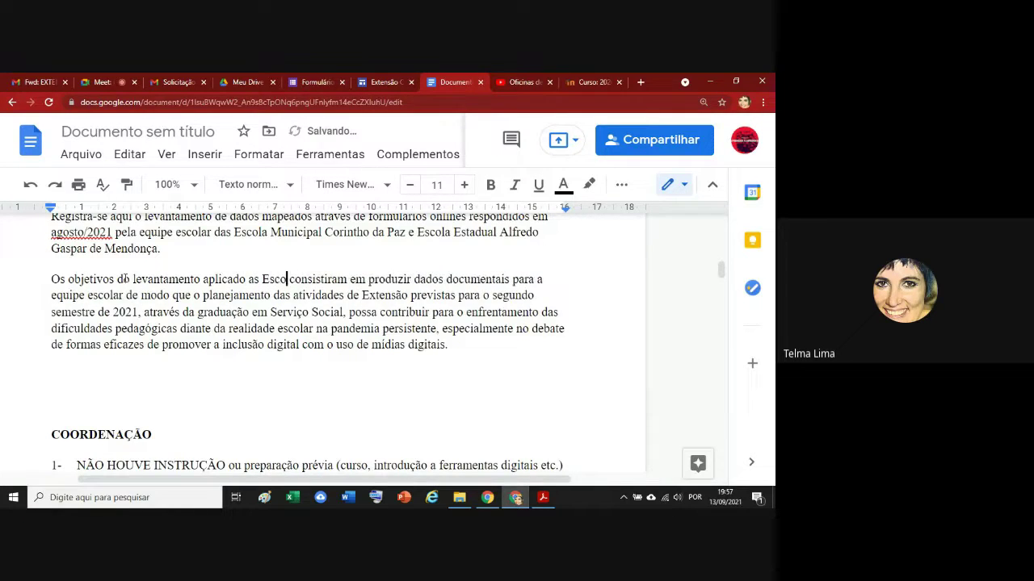
{"action": "type", "text": "las"}
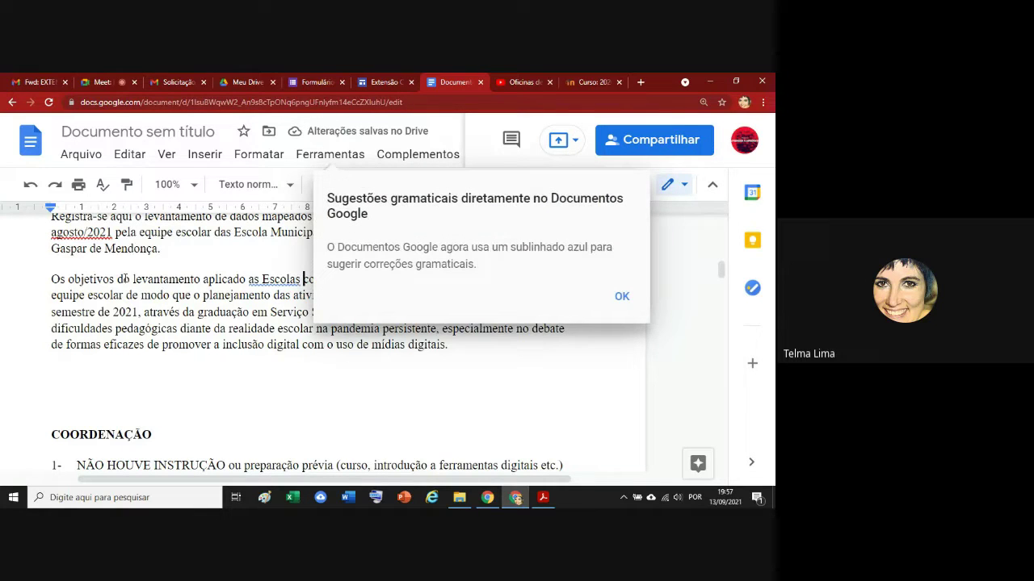
Accept the grammar correction "às Escolas" in the objectives paragraph and dismiss the notice about grammar suggestions.
{"action": "key", "text": "Left"}
{"action": "key", "text": "Left"}
{"action": "key", "text": "Left"}
{"action": "key", "text": "Left"}
{"action": "key", "text": "Left"}
{"action": "key", "text": "Left"}
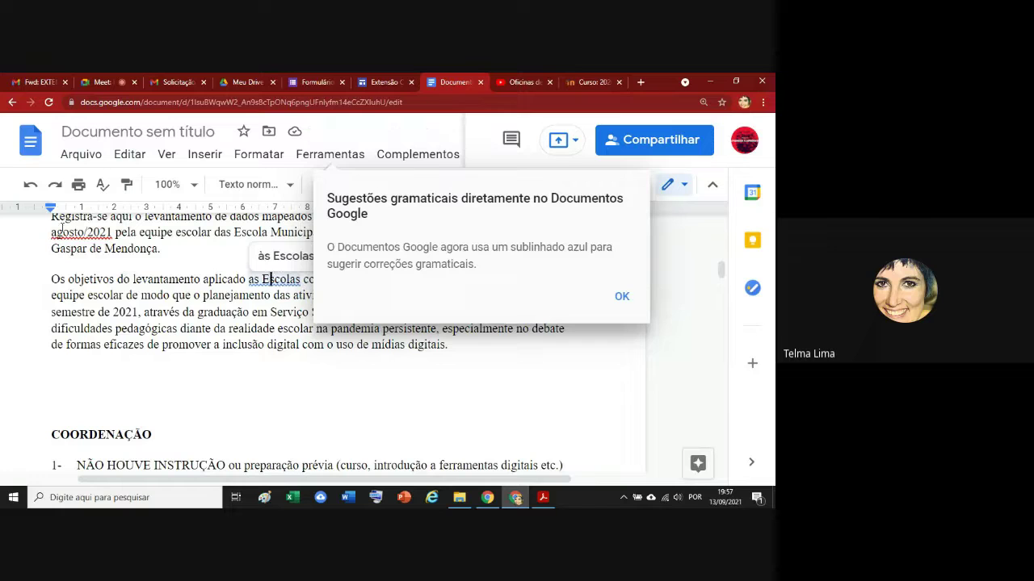
{"action": "left_click", "coordinate": [285, 256]}
{"action": "left_click", "coordinate": [329, 346]}
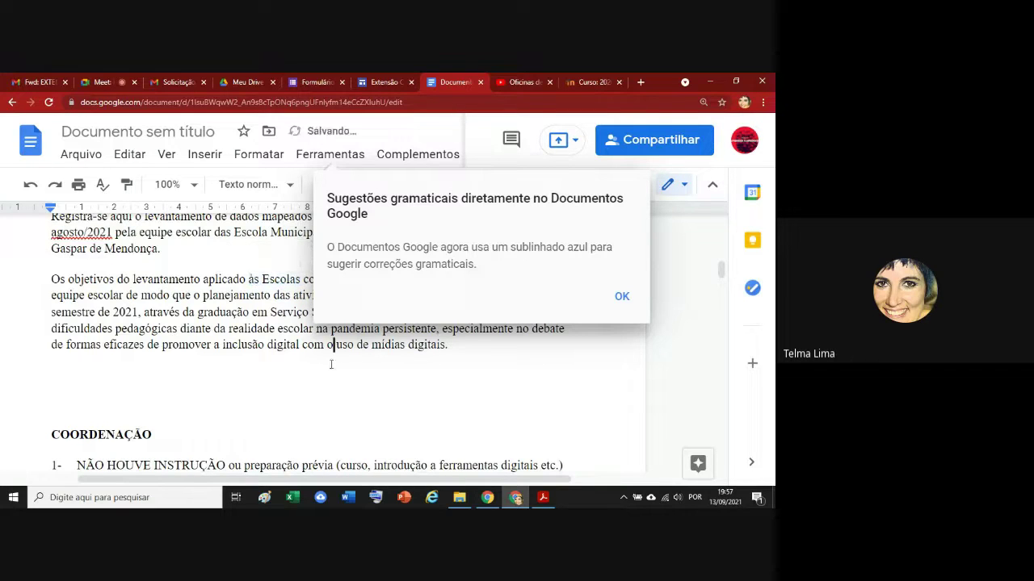
{"action": "left_click", "coordinate": [620, 296]}
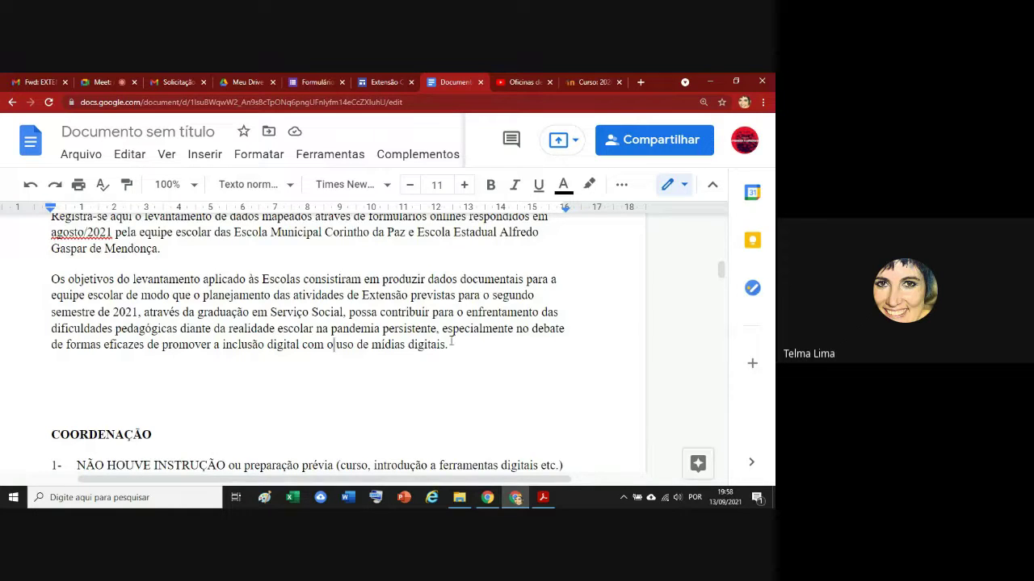
Look through the end of the Introdução and the COORDENAÇÃO items down to item 4 on teaching methods and resources.
{"action": "left_click", "coordinate": [450, 344]}
{"action": "left_click", "coordinate": [291, 374]}
{"action": "scroll", "coordinate": [264, 403], "scroll_direction": "down", "scroll_amount": 5}
{"action": "key", "text": "Up"}
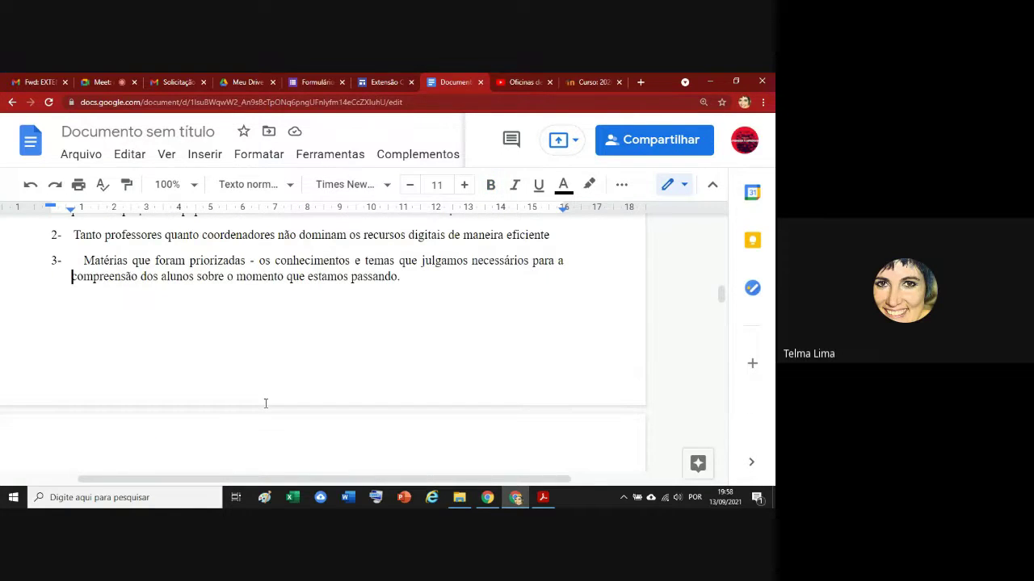
{"action": "key", "text": "Up"}
{"action": "key", "text": "Up"}
{"action": "key", "text": "Up"}
{"action": "key", "text": "Up"}
{"action": "key", "text": "Up"}
{"action": "key", "text": "Up"}
{"action": "key", "text": "Up"}
{"action": "key", "text": "Up"}
{"action": "key", "text": "Up"}
{"action": "key", "text": "Up"}
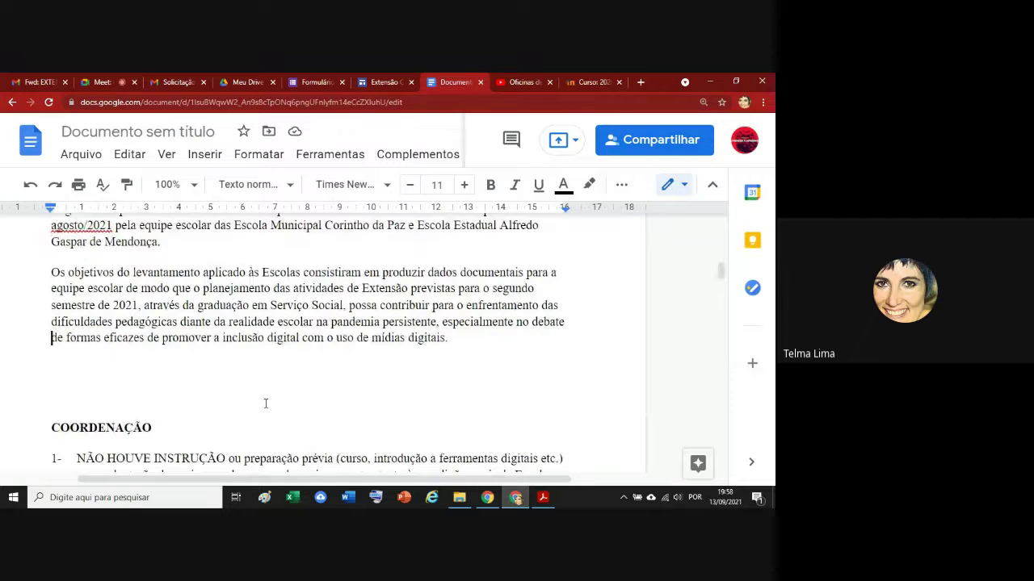
{"action": "key", "text": "Down"}
{"action": "key", "text": "Down"}
{"action": "key", "text": "Down"}
{"action": "key", "text": "Down"}
{"action": "key", "text": "Down"}
{"action": "key", "text": "Down"}
{"action": "key", "text": "Down"}
{"action": "key", "text": "Down"}
{"action": "key", "text": "Down"}
{"action": "key", "text": "Down"}
{"action": "key", "text": "Down"}
{"action": "key", "text": "Down"}
{"action": "key", "text": "Down"}
{"action": "key", "text": "Down"}
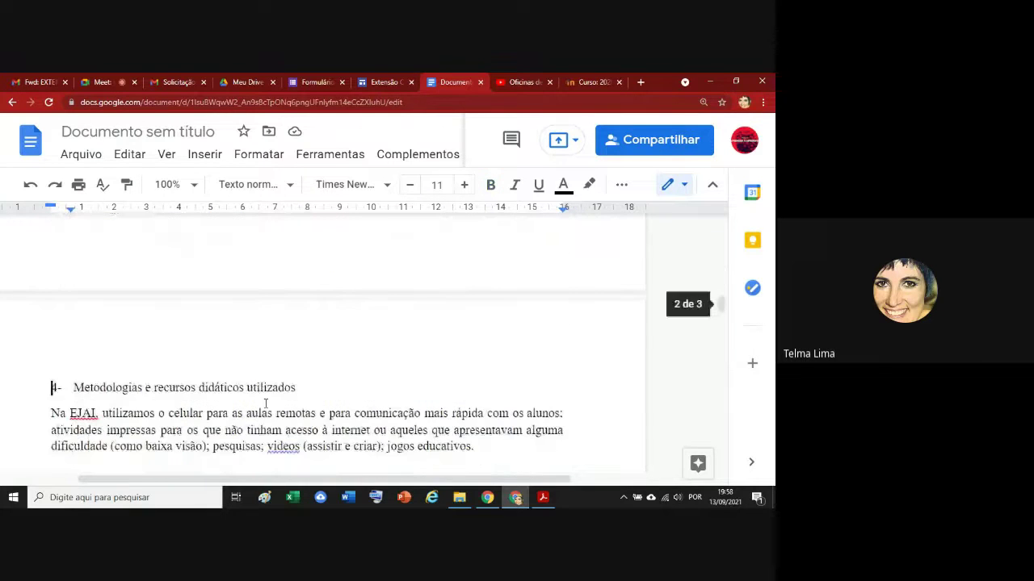
Look through the COORDENAÇÃO items from item 4 to item 12 and the following items on equipment support for the school.
{"action": "key", "text": "Down"}
{"action": "key", "text": "Down"}
{"action": "key", "text": "Down"}
{"action": "key", "text": "Down"}
{"action": "key", "text": "Down"}
{"action": "key", "text": "Down"}
{"action": "key", "text": "Down"}
{"action": "key", "text": "Down"}
{"action": "key", "text": "Down"}
{"action": "key", "text": "Down"}
{"action": "key", "text": "Down"}
{"action": "key", "text": "Down"}
{"action": "key", "text": "Down"}
{"action": "key", "text": "Down"}
{"action": "key", "text": "Down"}
{"action": "key", "text": "Down"}
{"action": "key", "text": "Down"}
{"action": "key", "text": "Down"}
{"action": "key", "text": "Down"}
{"action": "key", "text": "Down"}
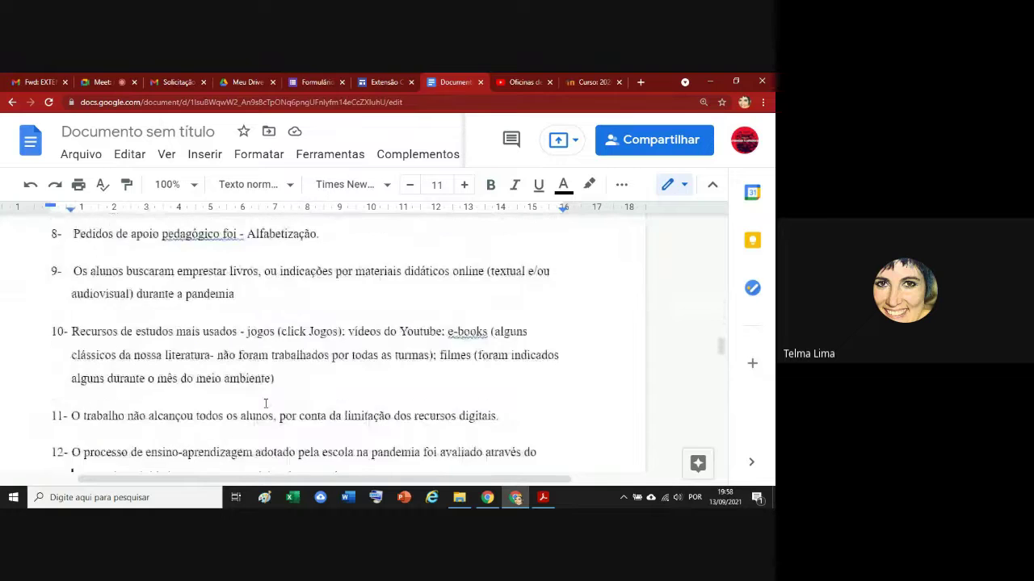
{"action": "key", "text": "Down"}
{"action": "key", "text": "Down"}
{"action": "key", "text": "Down"}
{"action": "key", "text": "Down"}
{"action": "key", "text": "Down"}
{"action": "key", "text": "Down"}
{"action": "key", "text": "Down"}
{"action": "key", "text": "Down"}
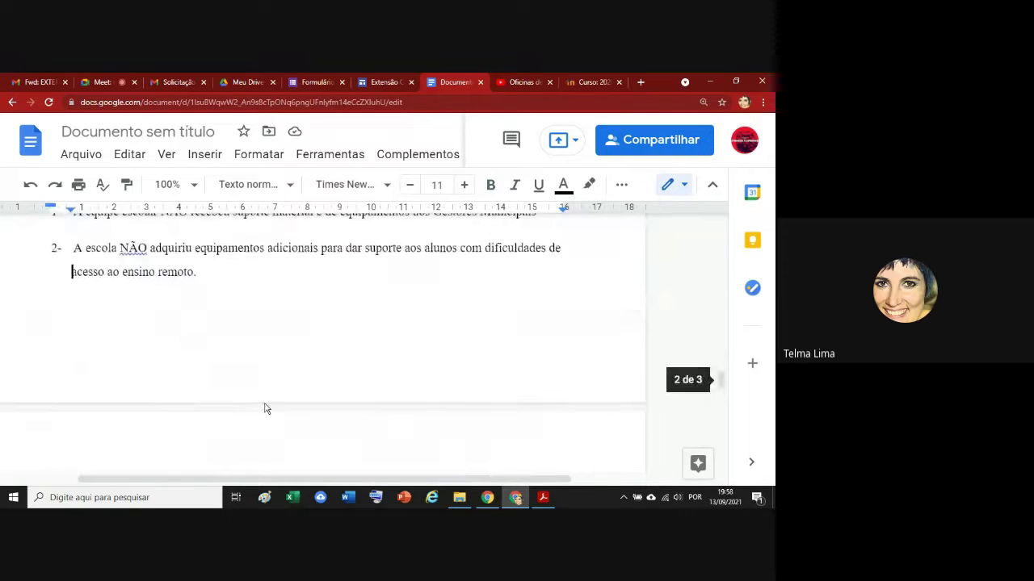
Go back through the report to review the start of COORDENAÇÃO and the closing paragraphs of the introduction.
{"action": "key", "text": "Up"}
{"action": "key", "text": "Up"}
{"action": "key", "text": "Up"}
{"action": "key", "text": "Up"}
{"action": "key", "text": "Up"}
{"action": "key", "text": "Up"}
{"action": "key", "text": "Up"}
{"action": "key", "text": "Up"}
{"action": "key", "text": "Up"}
{"action": "key", "text": "Up"}
{"action": "key", "text": "Up"}
{"action": "key", "text": "Up"}
{"action": "key", "text": "Up"}
{"action": "key", "text": "Up"}
{"action": "key", "text": "Up"}
{"action": "key", "text": "Up"}
{"action": "key", "text": "Up"}
{"action": "key", "text": "Up"}
{"action": "key", "text": "Up"}
{"action": "key", "text": "Up"}
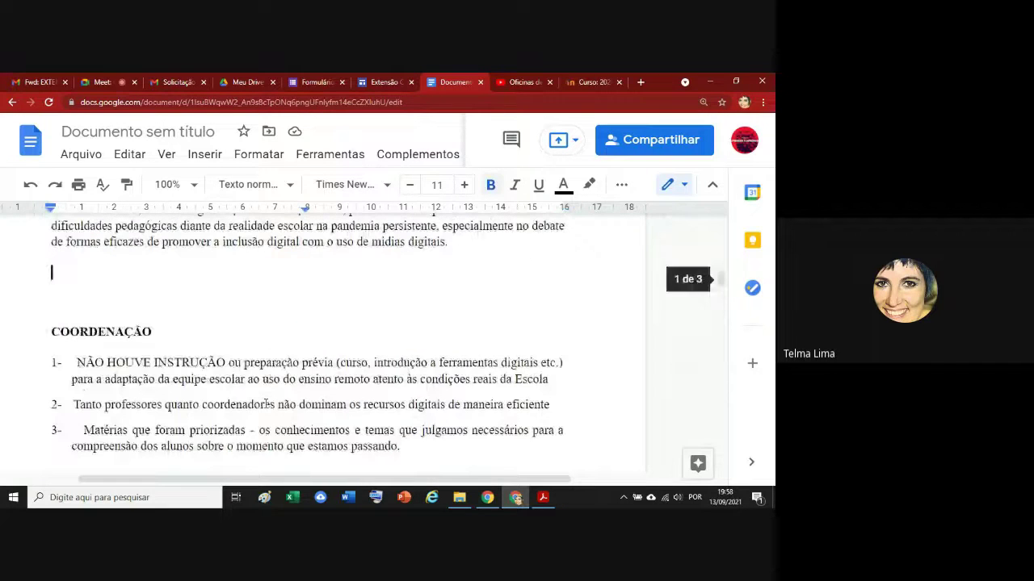
{"action": "key", "text": "Up"}
{"action": "key", "text": "Down"}
{"action": "key", "text": "Down"}
{"action": "key", "text": "Up"}
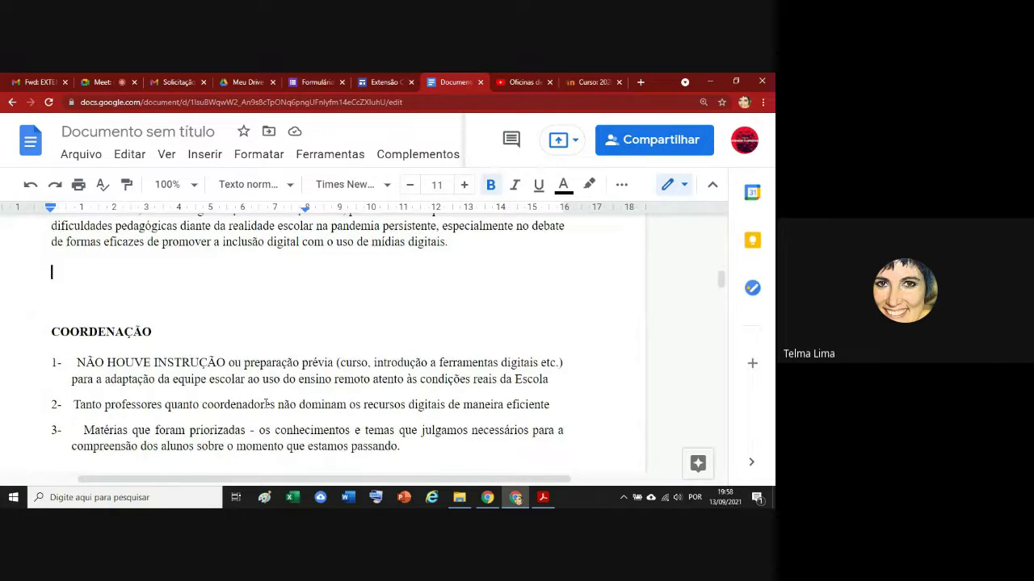
{"action": "key", "text": "Down"}
{"action": "key", "text": "Up"}
{"action": "key", "text": "Up"}
{"action": "key", "text": "Up"}
{"action": "key", "text": "Up"}
{"action": "key", "text": "Up"}
{"action": "key", "text": "Up"}
{"action": "key", "text": "Up"}
{"action": "key", "text": "Up"}
{"action": "key", "text": "Up"}
{"action": "key", "text": "Up"}
{"action": "key", "text": "Up"}
{"action": "key", "text": "Up"}
{"action": "key", "text": "Up"}
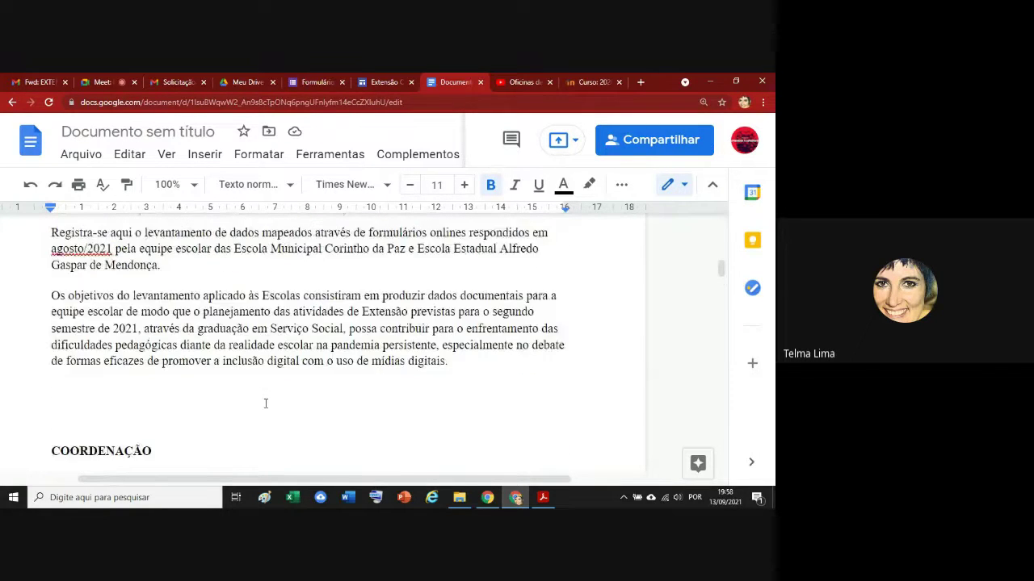
Add the bold numbered heading "1. Breve Caracterização das Escolas" above COORDENAÇÃO, followed by a new unnumbered line.
{"action": "key", "text": "Down"}
{"action": "key", "text": "Down"}
{"action": "key", "text": "Down"}
{"action": "key", "text": "Down"}
{"action": "key", "text": "Down"}
{"action": "key", "text": "Down"}
{"action": "key", "text": "Down"}
{"action": "key", "text": "Down"}
{"action": "key", "text": "Down"}
{"action": "key", "text": "Down"}
{"action": "key", "text": "Down"}
{"action": "key", "text": "Down"}
{"action": "key", "text": "Down"}
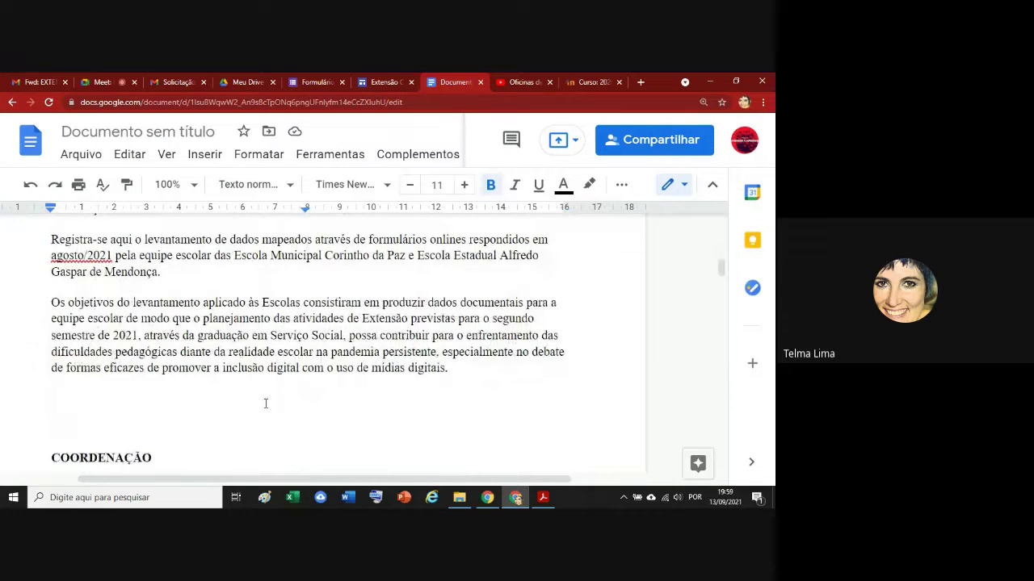
{"action": "type", "text": "Breve Caracterização das Escolas"}
{"action": "mouse_move", "coordinate": [306, 207]}
{"action": "left_mouse_down"}
{"action": "mouse_move", "coordinate": [542, 216]}
{"action": "mouse_move", "coordinate": [563, 233]}
{"action": "left_mouse_up"}
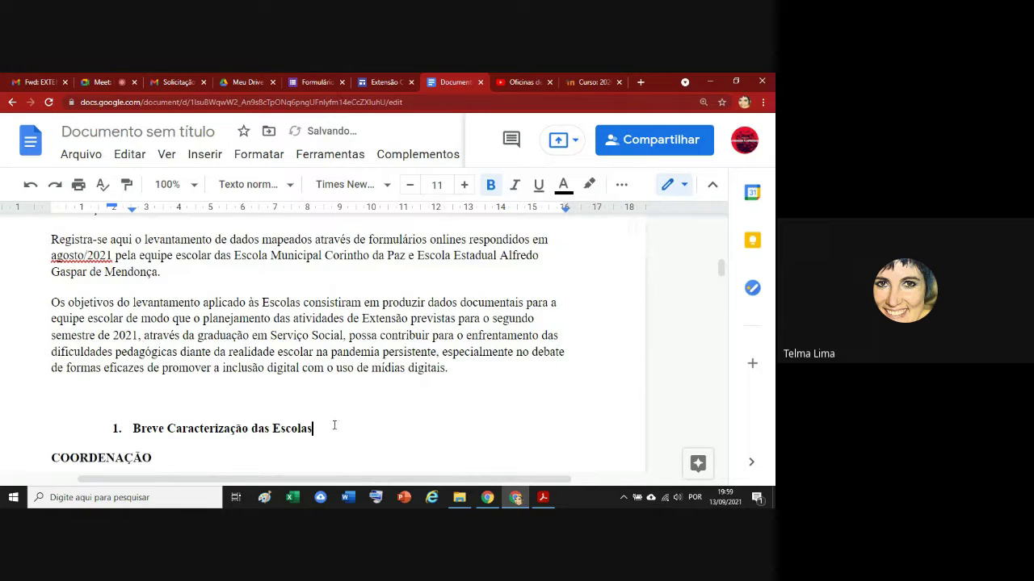
{"action": "key", "text": "Return"}
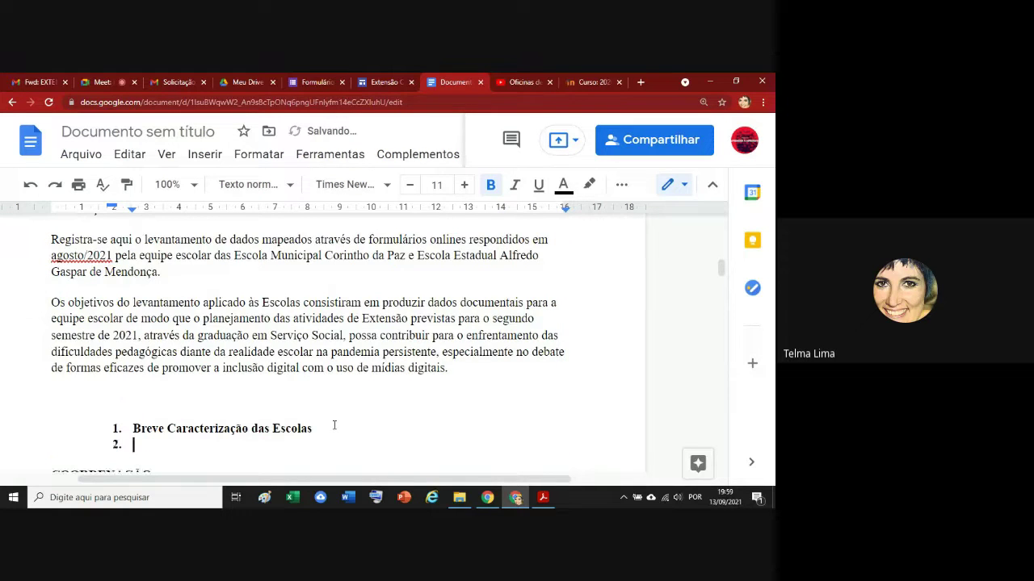
{"action": "key", "text": "BackSpace"}
{"action": "key", "text": "BackSpace"}
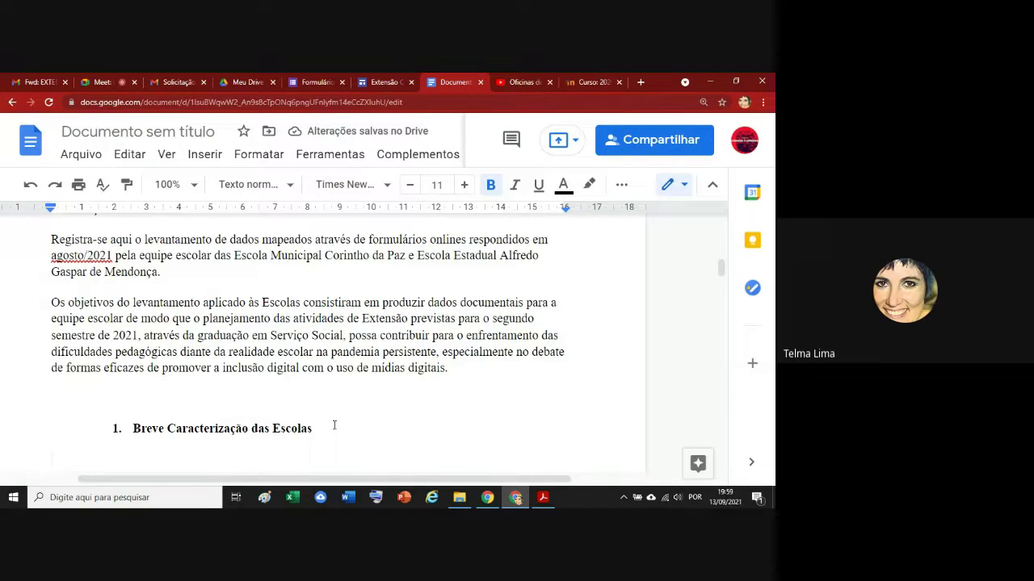
Write "Breve historica -" on the line below the "Breve Caracterização das Escolas" heading.
{"action": "type", "text": "Breve hís"}
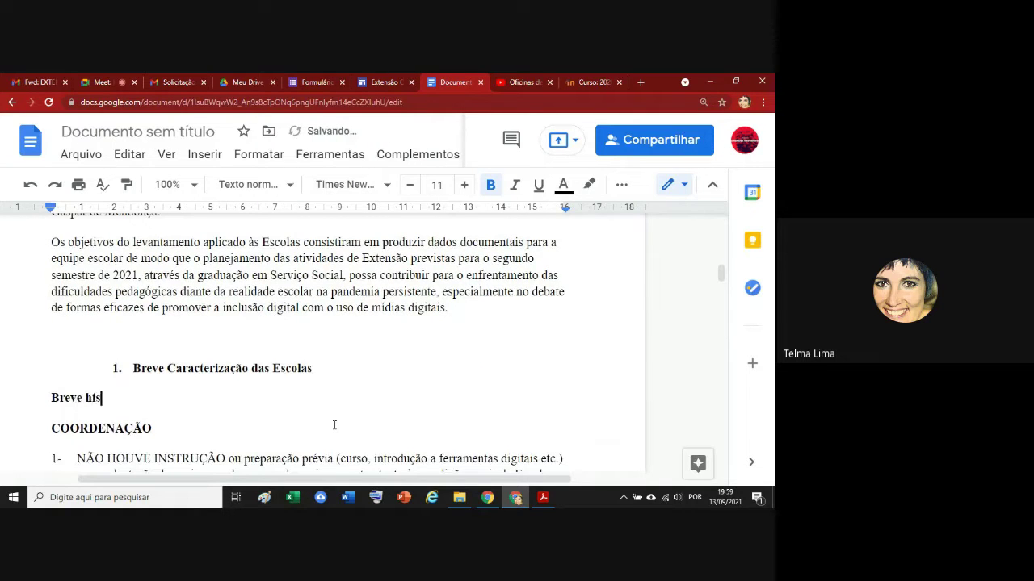
{"action": "key", "text": "BackSpace"}
{"action": "key", "text": "BackSpace"}
{"action": "type", "text": "istorica -"}
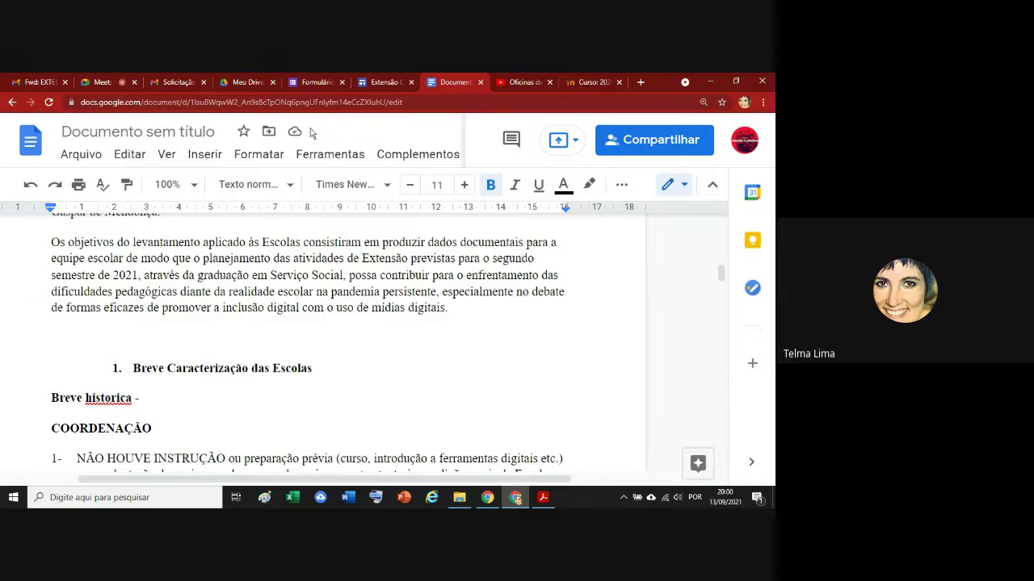
Switch to the Google Forms survey and examine questions 1 to 1.3 on the number of enrolled students per teaching level.
{"action": "left_click", "coordinate": [307, 83]}
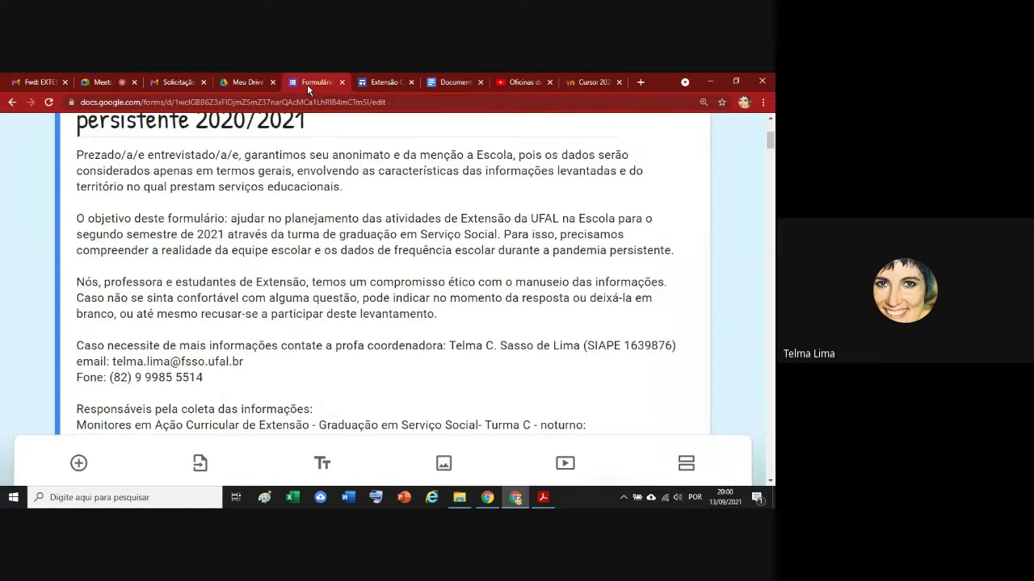
{"action": "scroll", "coordinate": [770, 146], "scroll_direction": "down", "scroll_amount": 3}
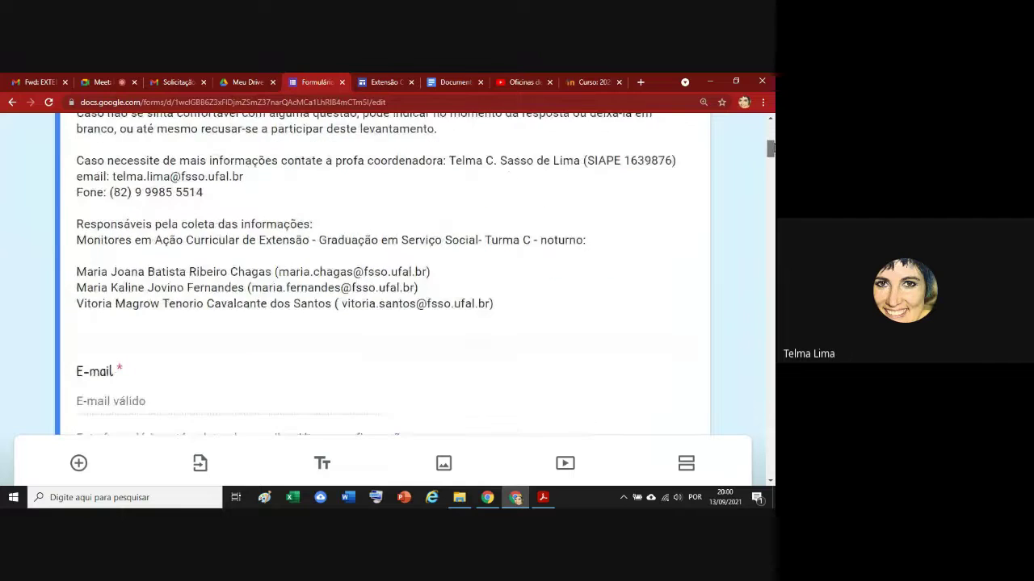
{"action": "scroll", "coordinate": [381, 274], "scroll_direction": "down", "scroll_amount": 4}
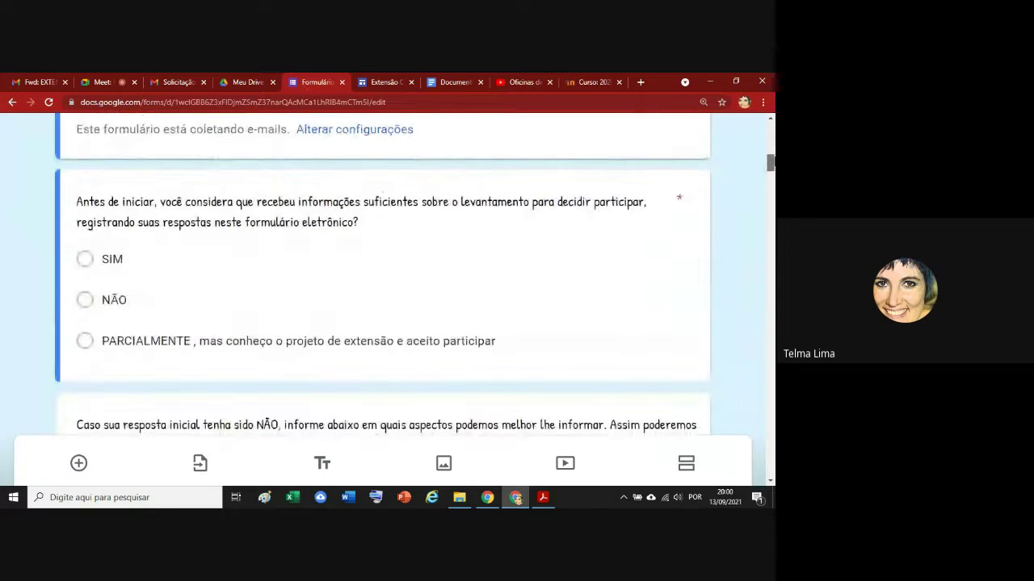
{"action": "scroll", "coordinate": [381, 275], "scroll_direction": "down", "scroll_amount": 10}
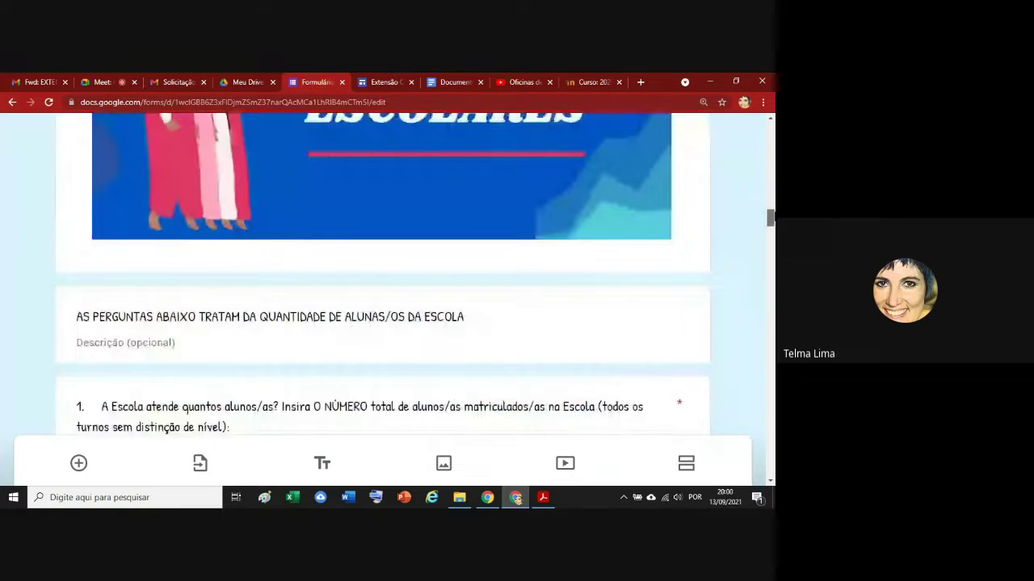
{"action": "scroll", "coordinate": [382, 274], "scroll_direction": "down", "scroll_amount": 3}
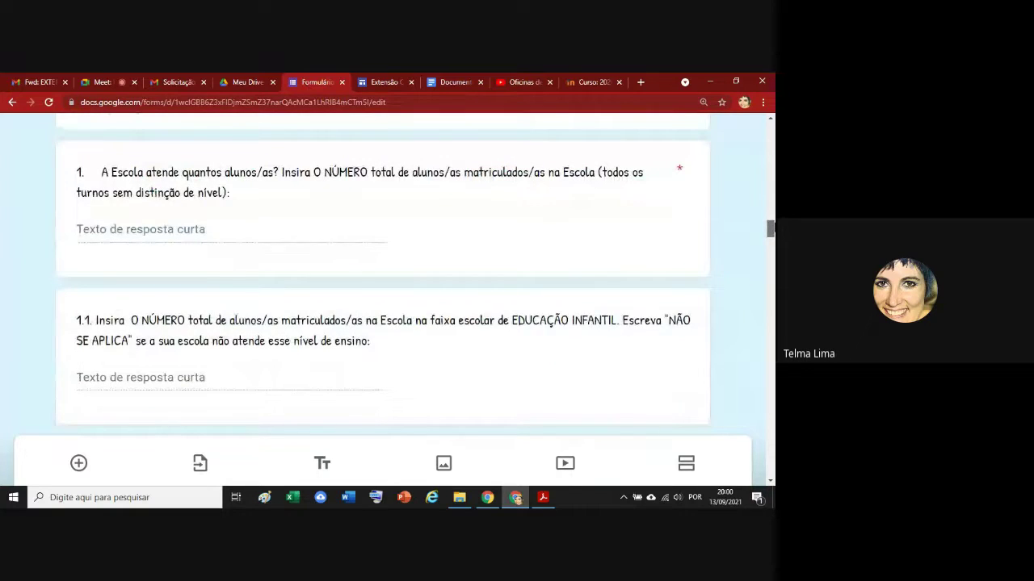
{"action": "left_click_drag", "start_coordinate": [773, 229], "coordinate": [774, 229]}
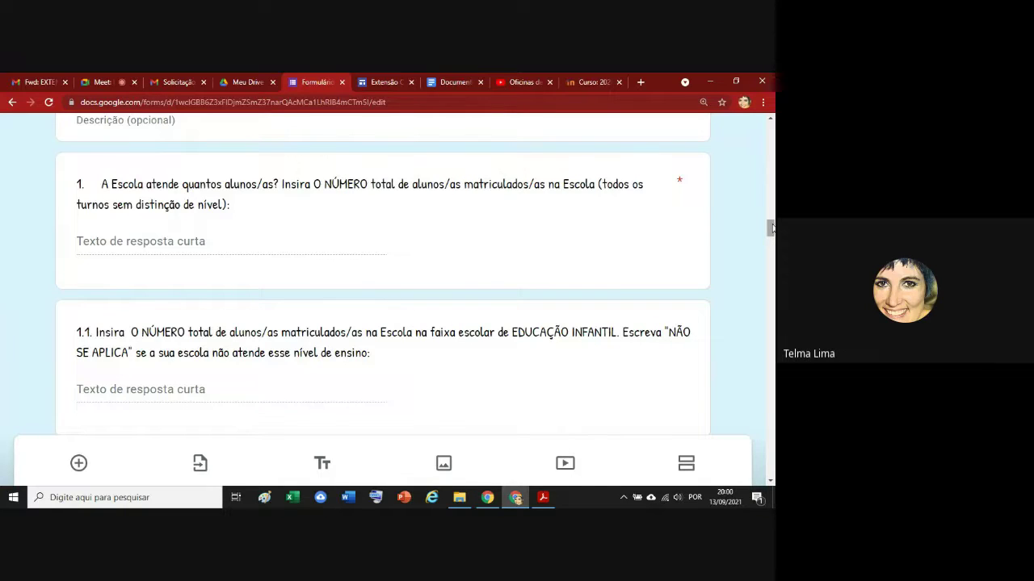
{"action": "left_click_drag", "start_coordinate": [770, 228], "coordinate": [770, 234]}
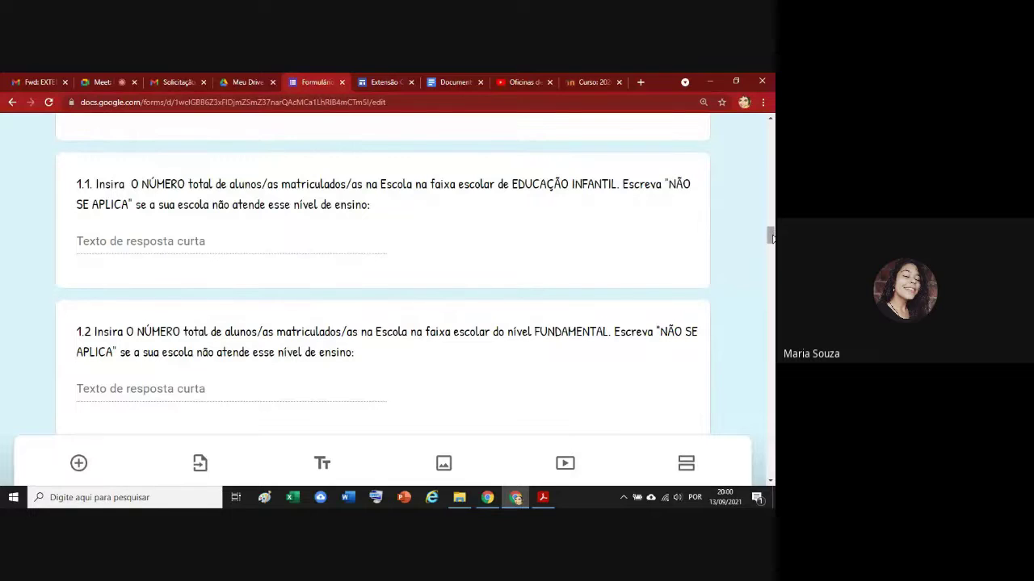
{"action": "left_click_drag", "start_coordinate": [770, 236], "coordinate": [771, 241]}
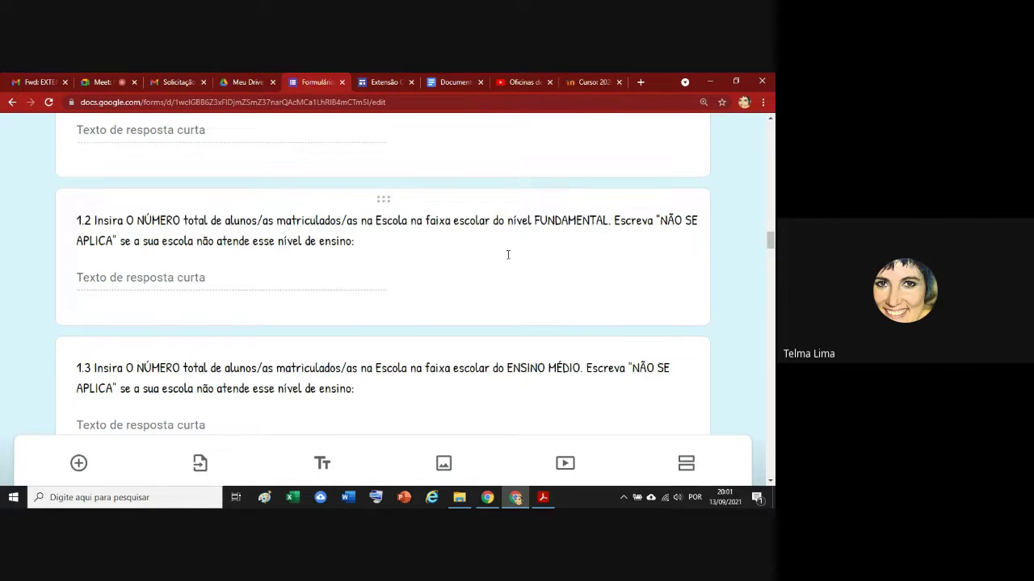
{"action": "left_click", "coordinate": [771, 482]}
{"action": "left_click", "coordinate": [772, 481]}
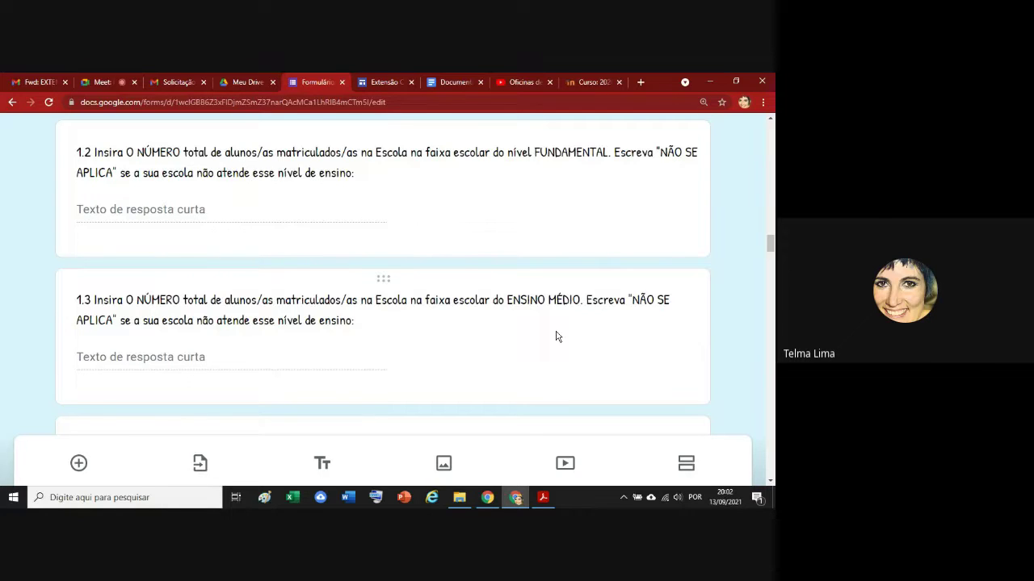
Examine form question 1.4 on EJAI enrolment and question 2 on support received for implementing remote teaching.
{"action": "scroll", "coordinate": [555, 337], "scroll_direction": "down", "scroll_amount": 3}
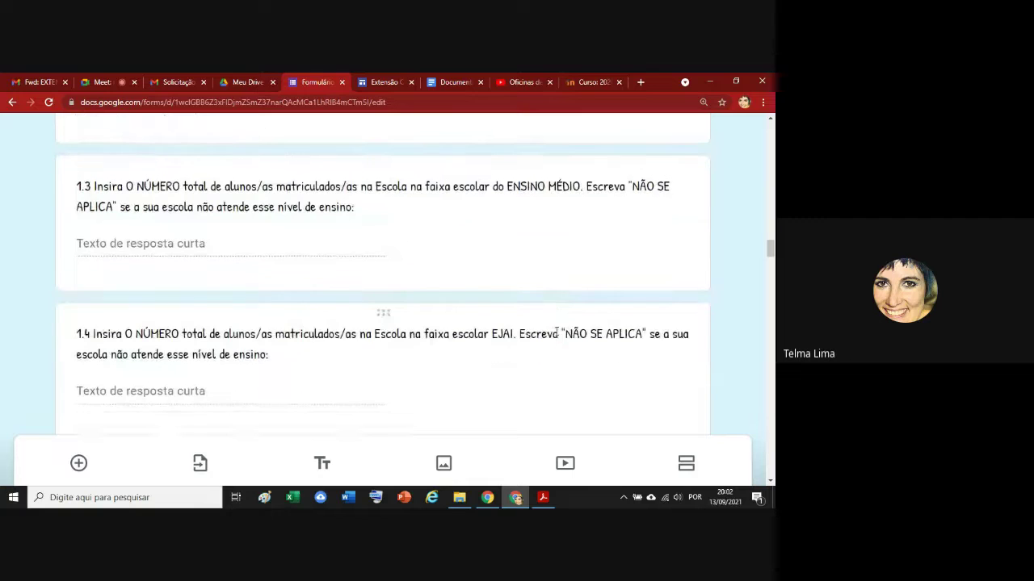
{"action": "scroll", "coordinate": [555, 337], "scroll_direction": "down", "scroll_amount": 1}
{"action": "scroll", "coordinate": [556, 337], "scroll_direction": "down", "scroll_amount": 2}
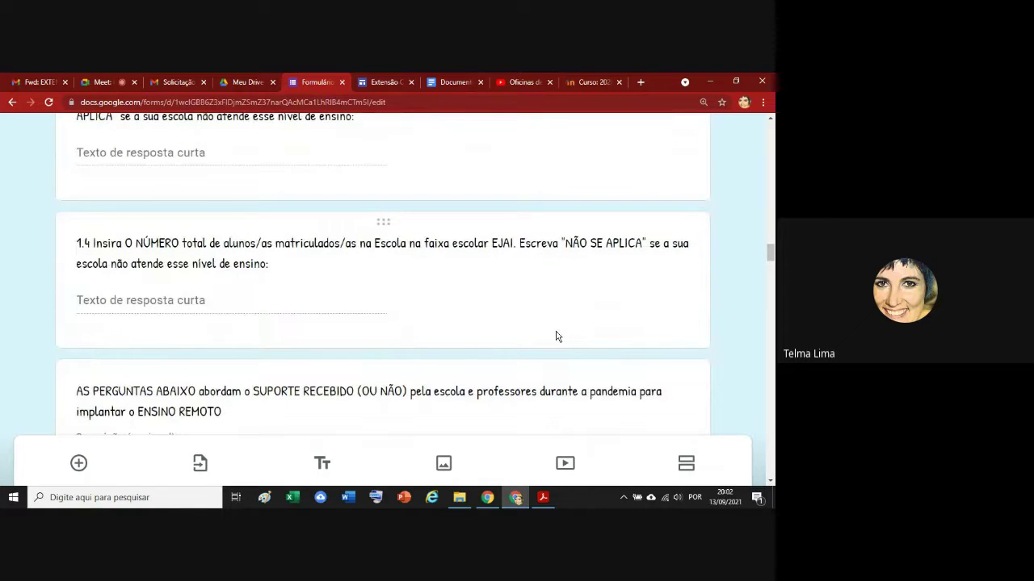
{"action": "scroll", "coordinate": [555, 336], "scroll_direction": "down", "scroll_amount": 2}
{"action": "scroll", "coordinate": [556, 331], "scroll_direction": "down", "scroll_amount": 4}
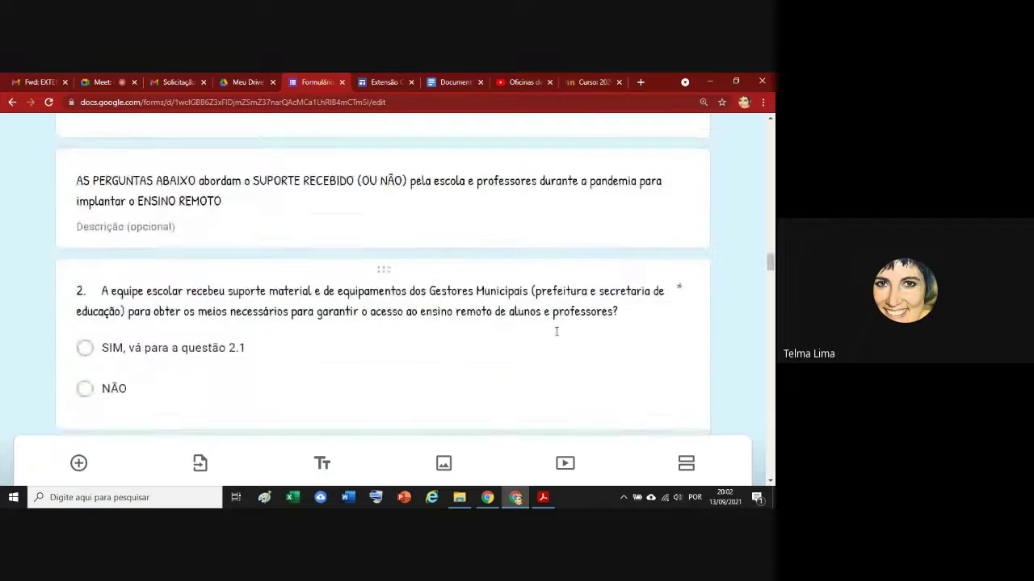
{"action": "scroll", "coordinate": [556, 331], "scroll_direction": "up", "scroll_amount": 1}
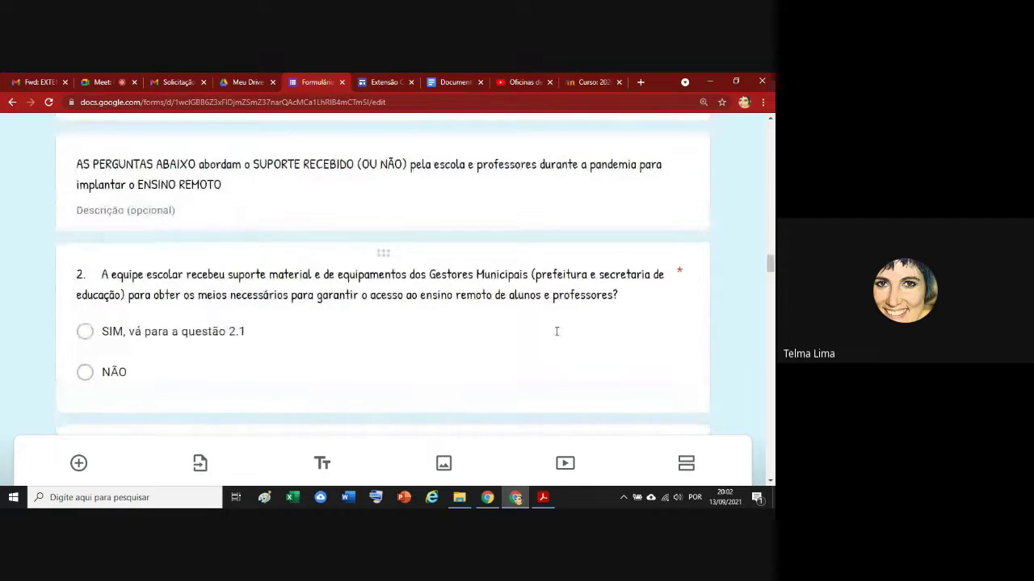
{"action": "scroll", "coordinate": [556, 331], "scroll_direction": "down", "scroll_amount": 1}
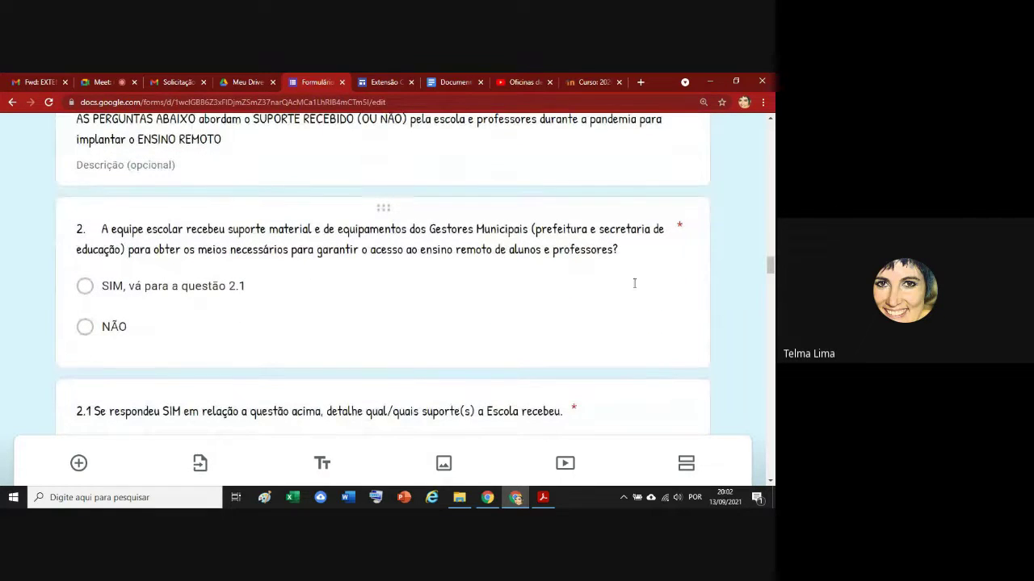
Return to the Google Docs report, complete the line as "Breve historica das escolas" without the dash, and start a new line.
{"action": "left_click", "coordinate": [444, 83]}
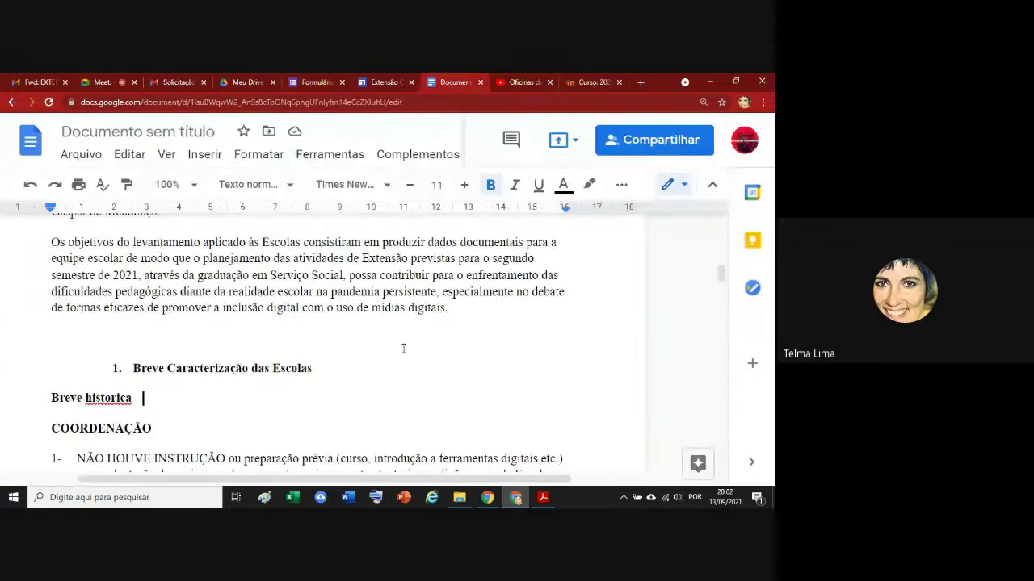
{"action": "key", "text": "BackSpace"}
{"action": "key", "text": "BackSpace"}
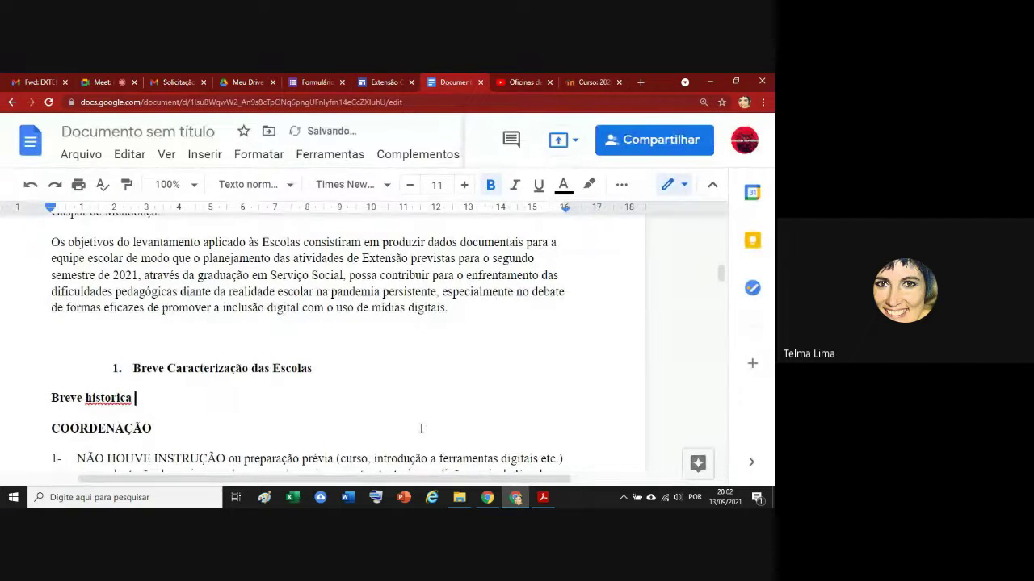
{"action": "type", "text": "da"}
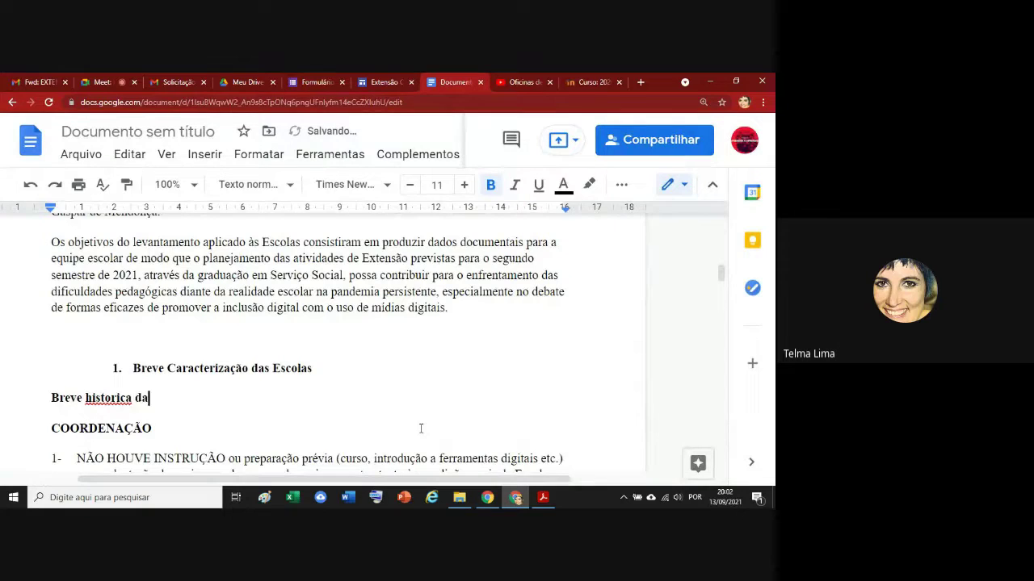
{"action": "type", "text": "s escolas"}
{"action": "key", "text": "Return"}
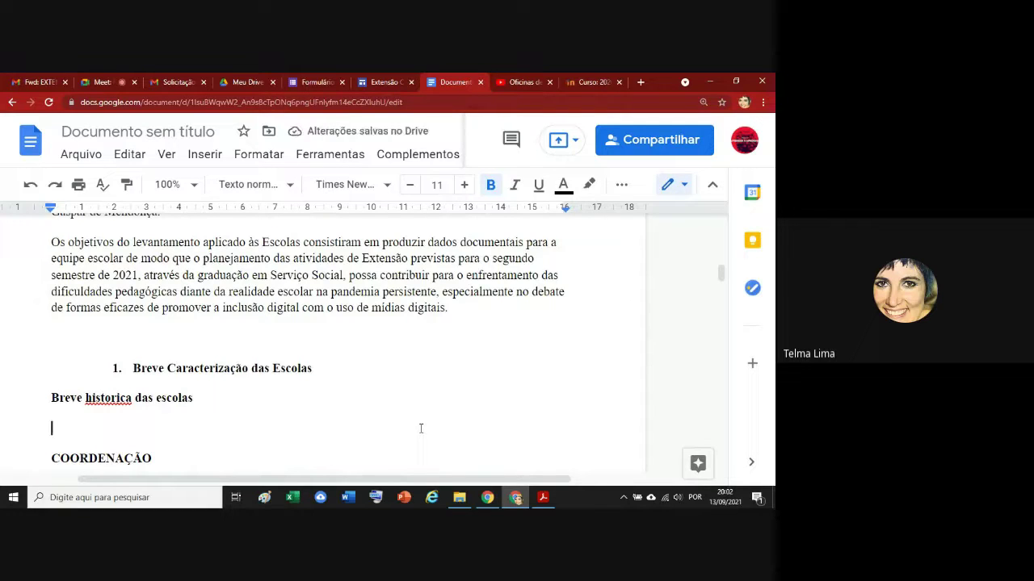
Add the line "nivel de ensino e numero alunos matriculados em 2021" under the school characterization heading, followed by a new line.
{"action": "type", "text": "nivel de ens"}
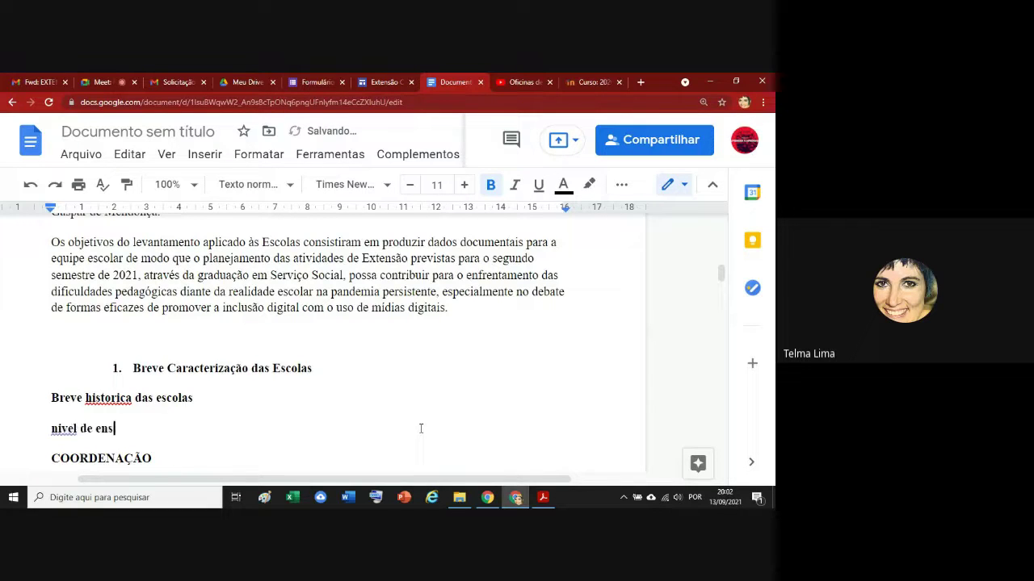
{"action": "type", "text": "ino e numero a"}
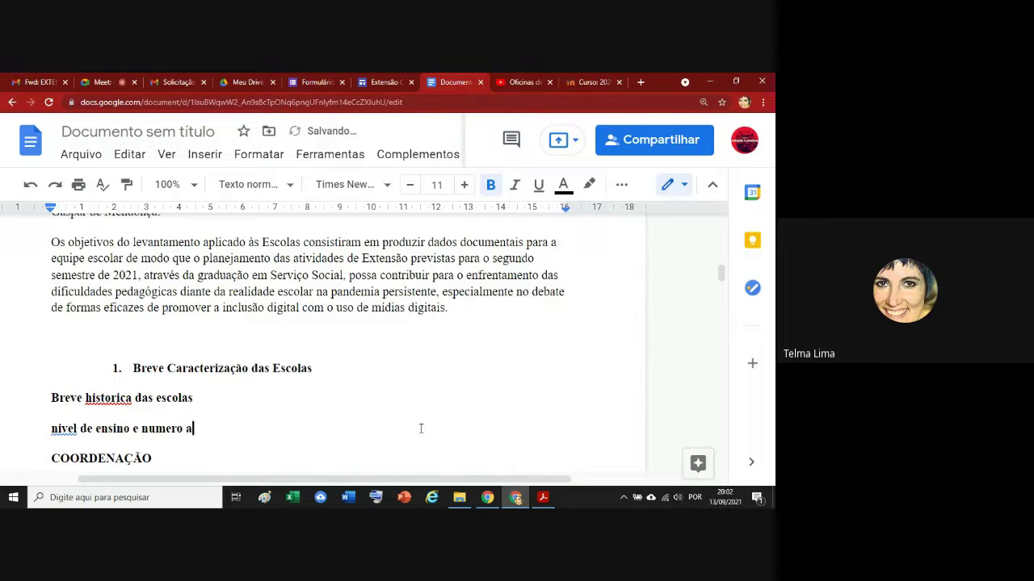
{"action": "type", "text": "lunos matriculados "}
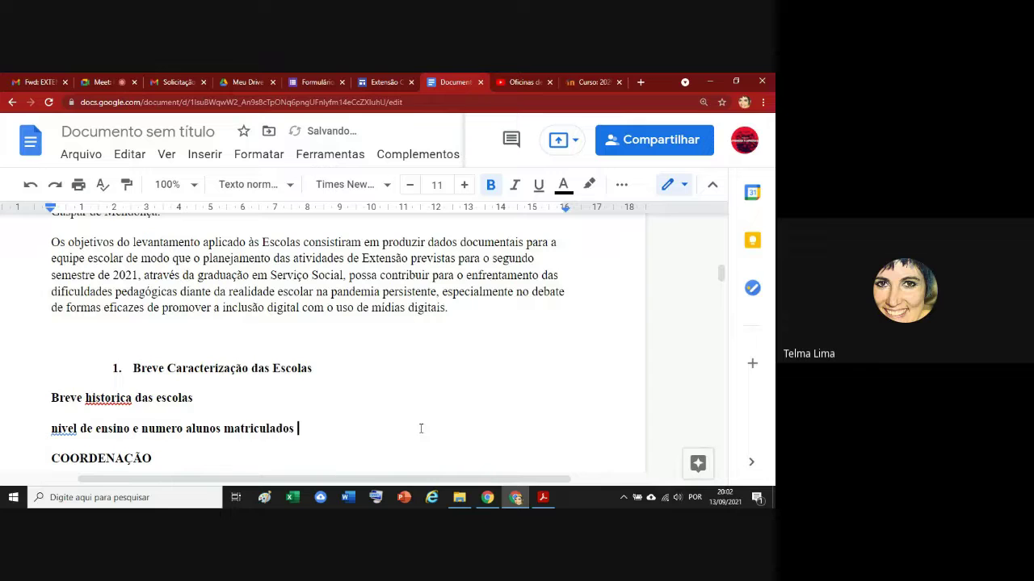
{"action": "type", "text": "em2021"}
{"action": "key", "text": "Left"}
{"action": "key", "text": "Left"}
{"action": "key", "text": "Left"}
{"action": "key", "text": "Left"}
{"action": "key", "text": "Right"}
{"action": "key", "text": "Right"}
{"action": "key", "text": "Right"}
{"action": "key", "text": "Right"}
{"action": "key", "text": "Return"}
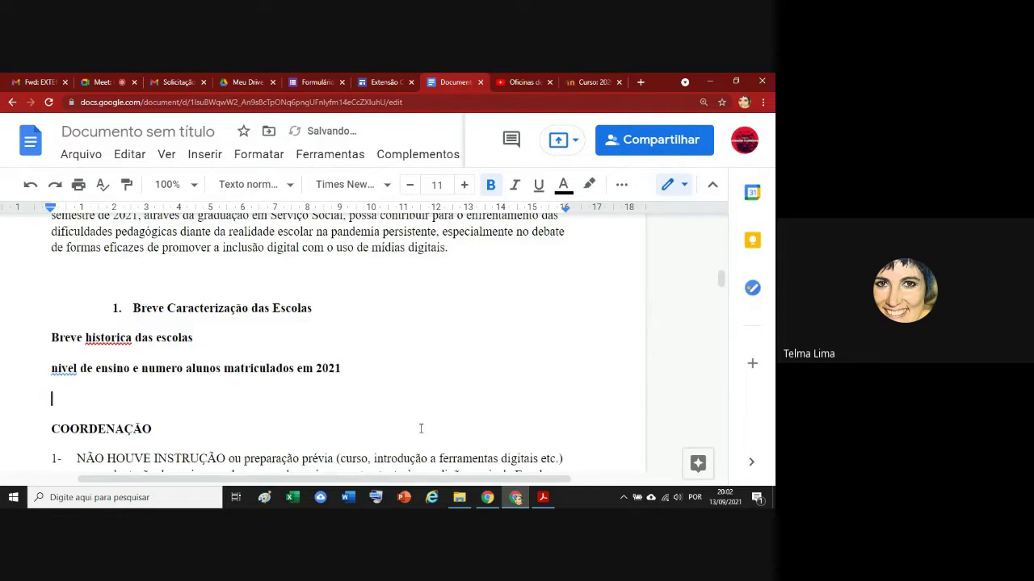
Add the line "estrutura fisica" above COORDENAÇÃO and reopen the survey form in Google Forms.
{"action": "type", "text": "estrutura fisico"}
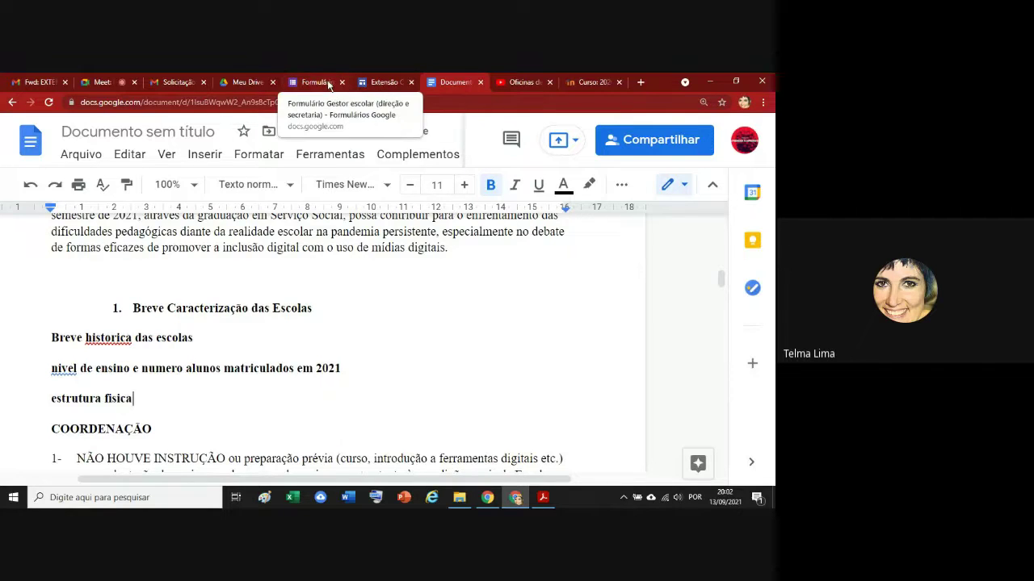
{"action": "left_click", "coordinate": [316, 83]}
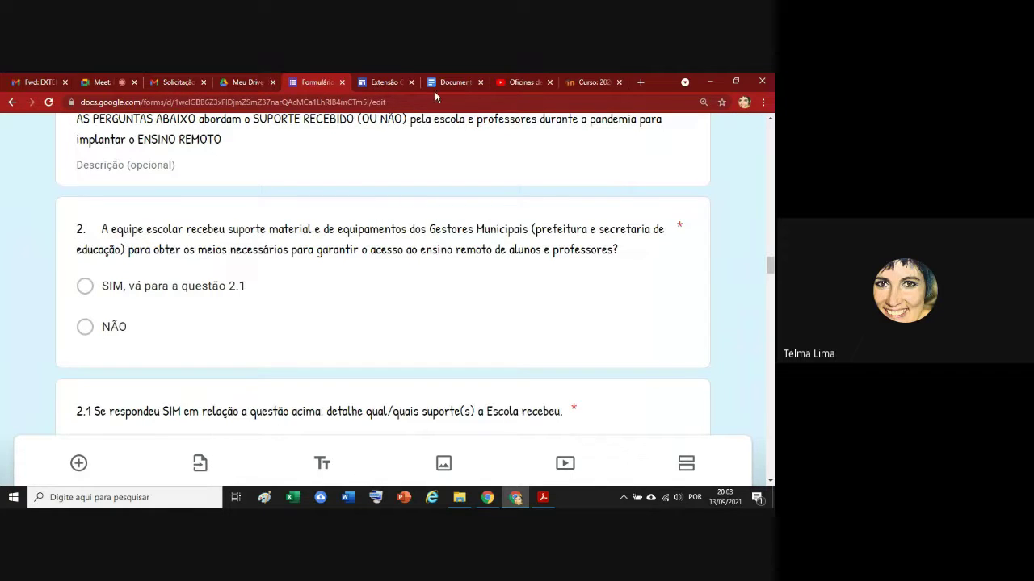
{"action": "left_click", "coordinate": [457, 81]}
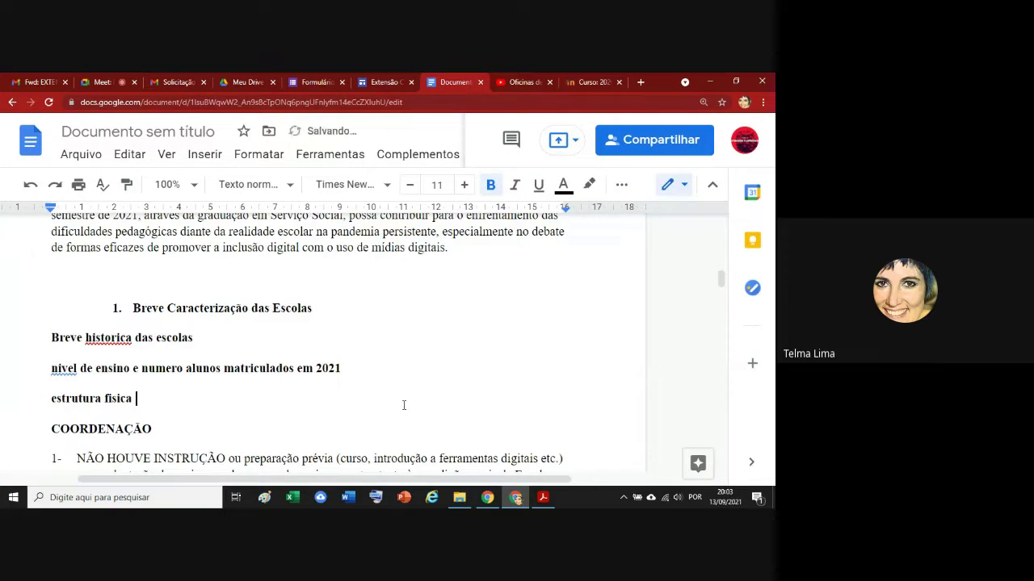
{"action": "key", "text": "BackSpace"}
{"action": "type", "text": "ext"}
{"action": "key", "text": "BackSpace"}
{"action": "key", "text": "BackSpace"}
{"action": "key", "text": "BackSpace"}
Check question 2.1 of the survey form on the support the school received, and return to the report.
{"action": "left_click", "coordinate": [317, 82]}
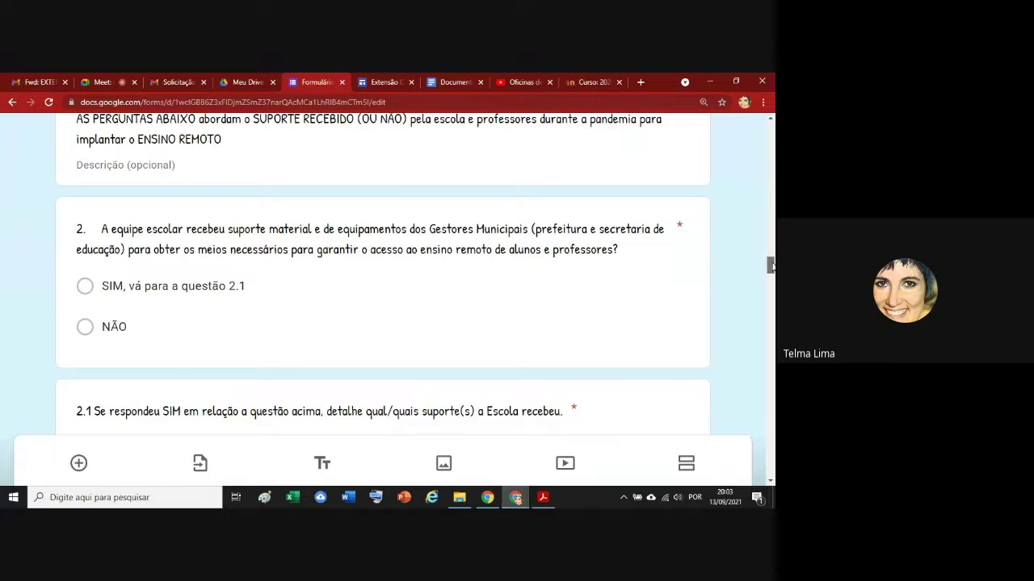
{"action": "left_click_drag", "start_coordinate": [771, 266], "coordinate": [771, 271]}
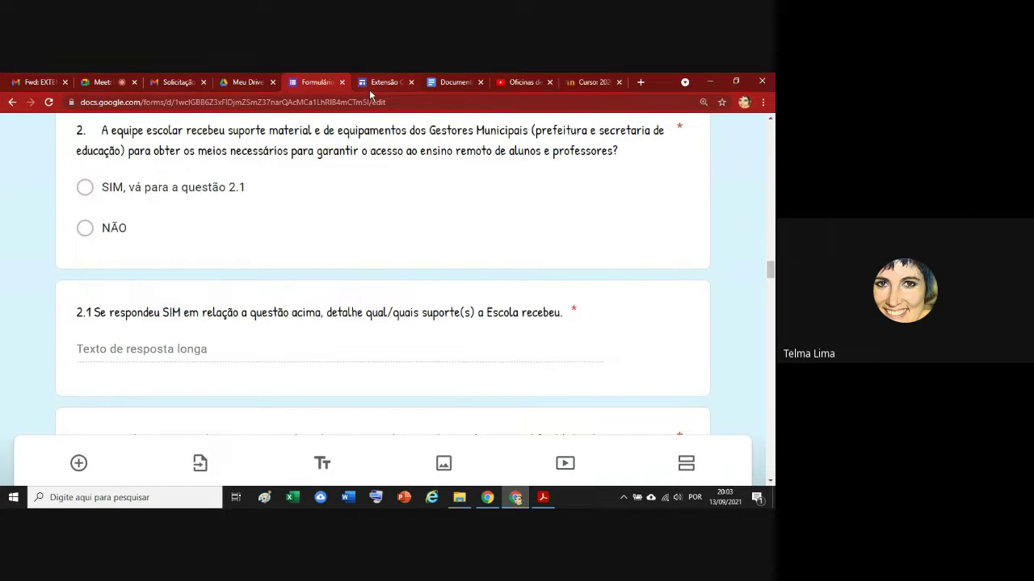
{"action": "left_click", "coordinate": [450, 83]}
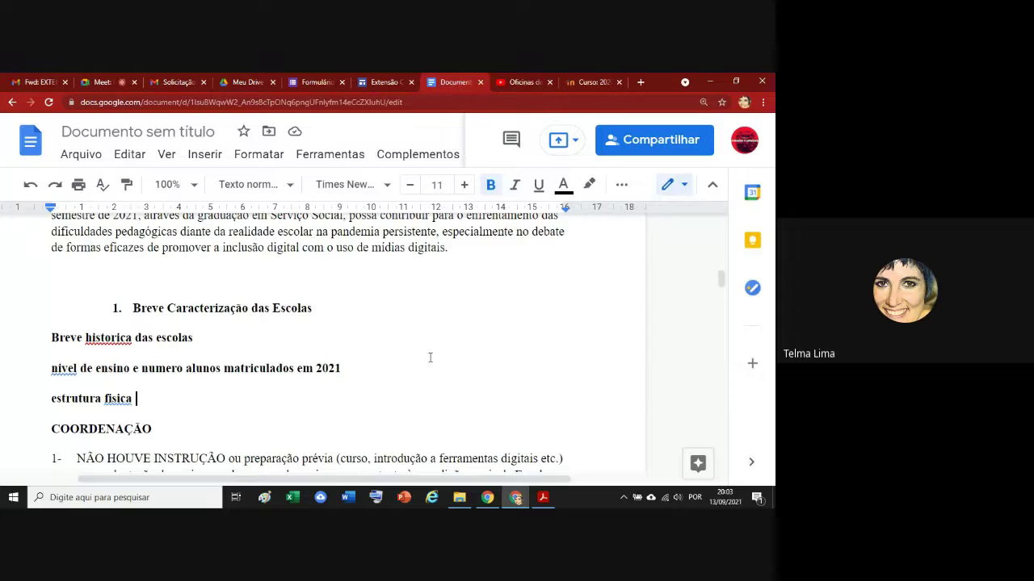
{"action": "type", "text": ","}
{"action": "key", "text": "BackSpace"}
{"action": "key", "text": "BackSpace"}
{"action": "type", "text": "(materia"}
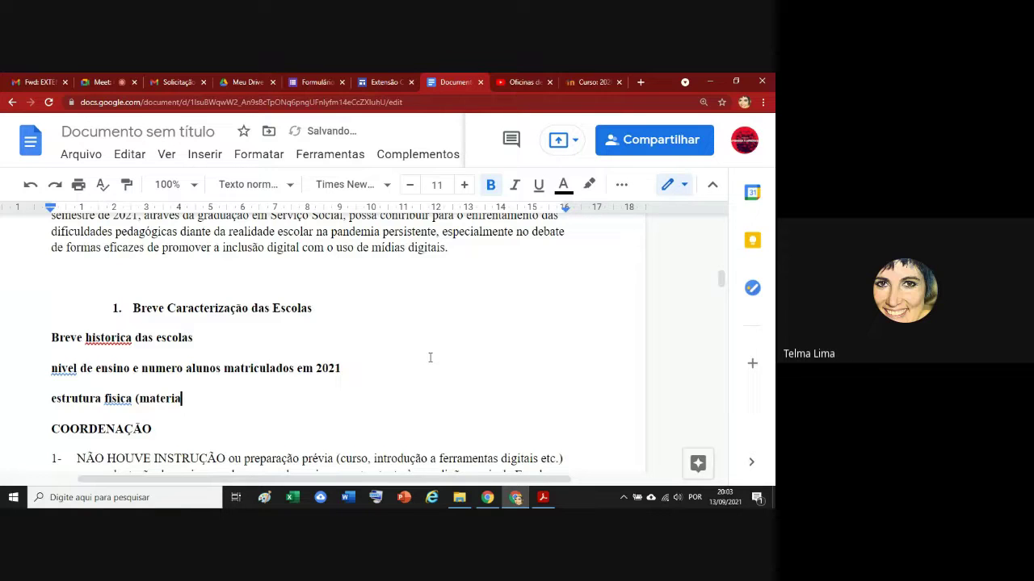
{"action": "key", "text": "BackSpace"}
{"action": "key", "text": "BackSpace"}
{"action": "key", "text": "BackSpace"}
{"action": "key", "text": "BackSpace"}
{"action": "key", "text": "BackSpace"}
{"action": "key", "text": "BackSpace"}
{"action": "type", "text": "matr"}
{"action": "key", "text": "BackSpace"}
{"action": "key", "text": "BackSpace"}
{"action": "key", "text": "BackSpace"}
{"action": "key", "text": "BackSpace"}
{"action": "key", "text": "BackSpace"}
{"action": "type", "text": "("}
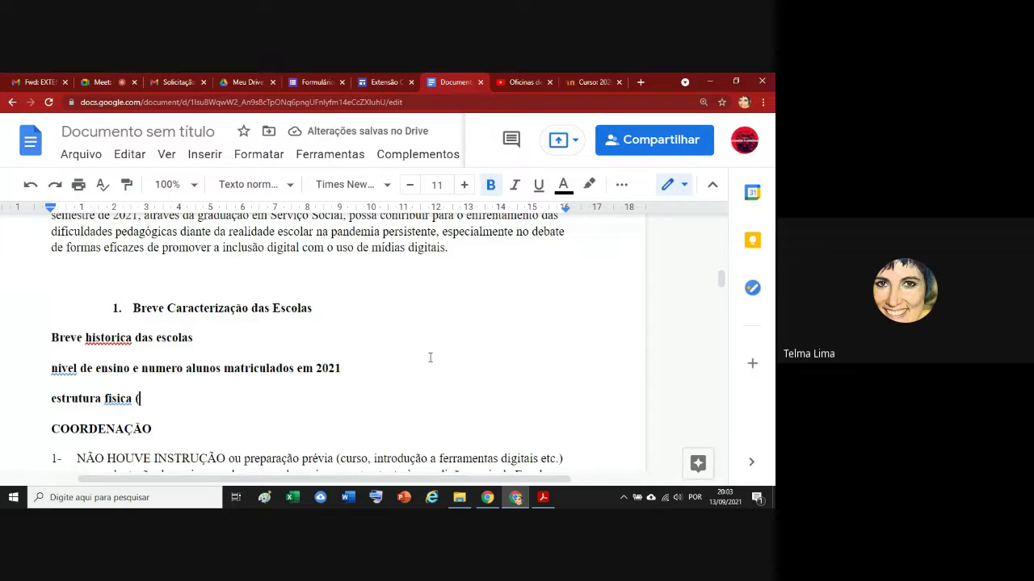
{"action": "type", "text": "es"}
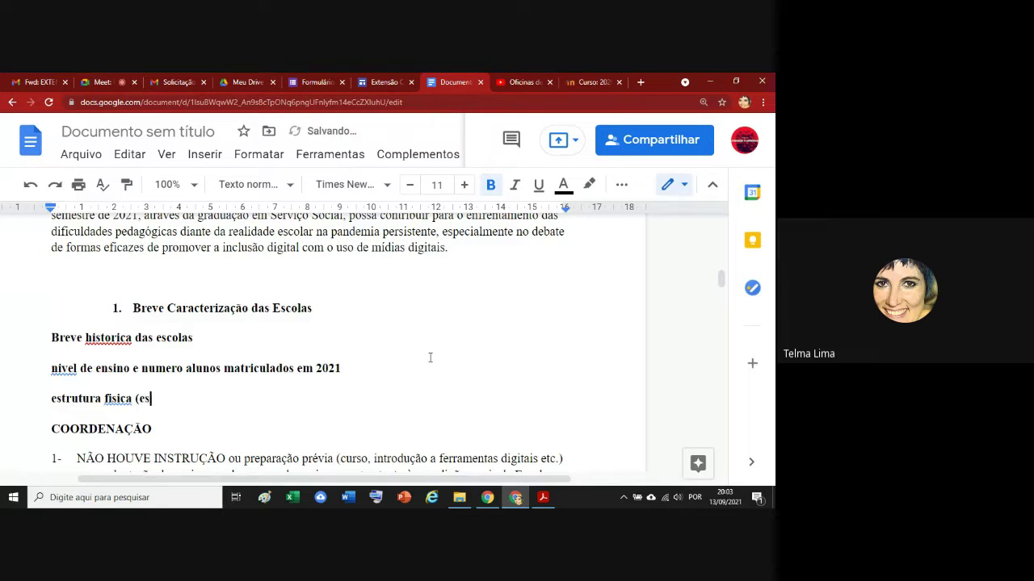
{"action": "type", "text": "paço"}
{"action": "key", "text": "BackSpace"}
{"action": "key", "text": "BackSpace"}
{"action": "key", "text": "BackSpace"}
{"action": "key", "text": "BackSpace"}
{"action": "key", "text": "BackSpace"}
{"action": "key", "text": "BackSpace"}
{"action": "key", "text": "BackSpace"}
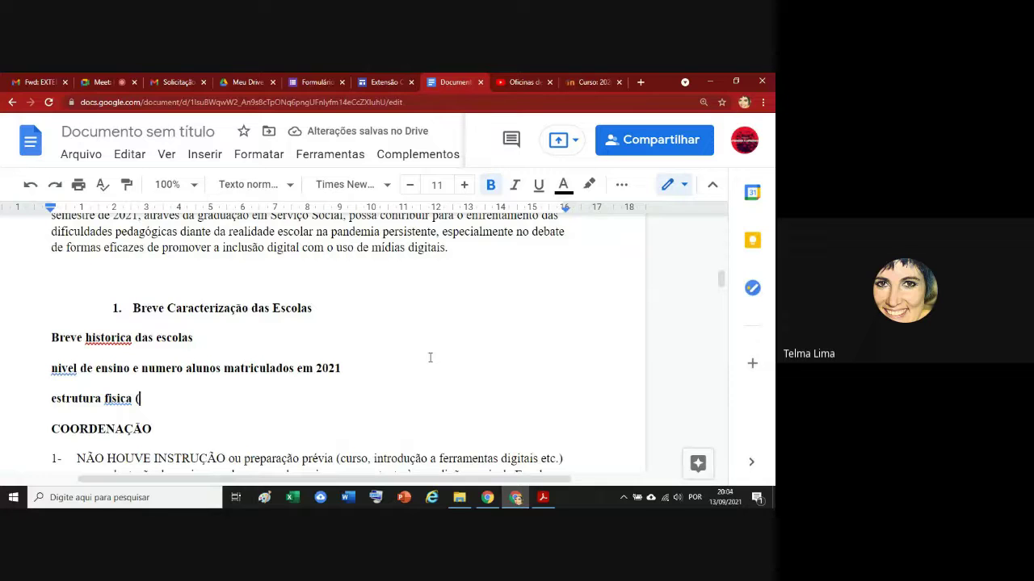
Reread form question 2 and complete the report line as "estrutura fisica, material de estudo e equipamentos eletrônicas" without the open parenthesis.
{"action": "left_click", "coordinate": [315, 84]}
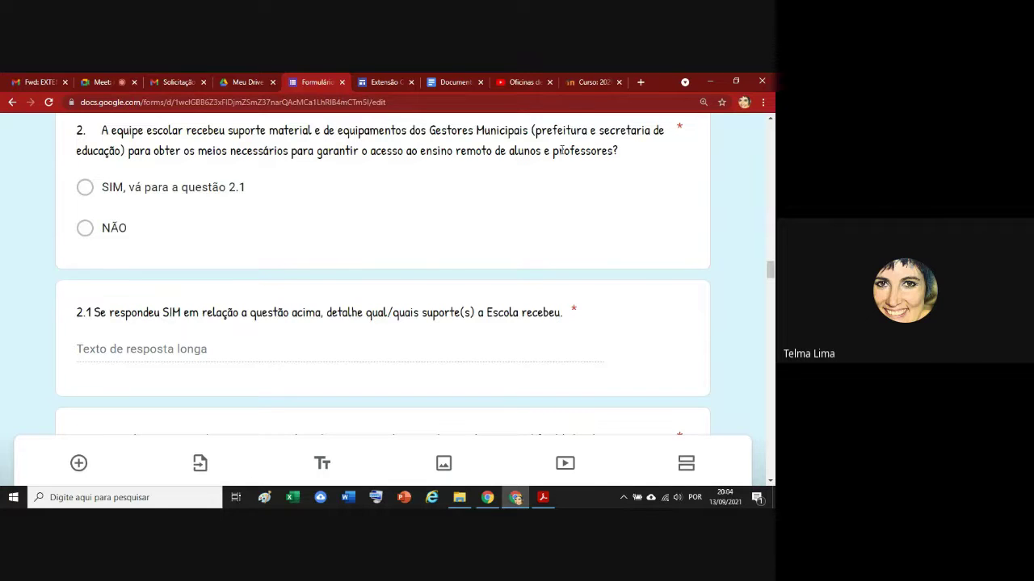
{"action": "left_click", "coordinate": [451, 84]}
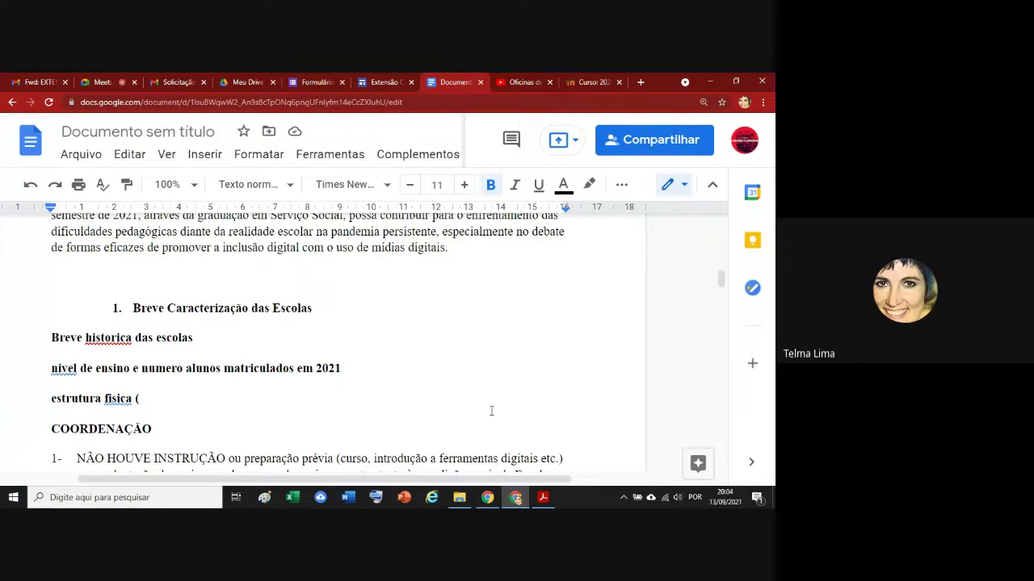
{"action": "key", "text": "BackSpace"}
{"action": "key", "text": "BackSpace"}
{"action": "type", "text": ", m"}
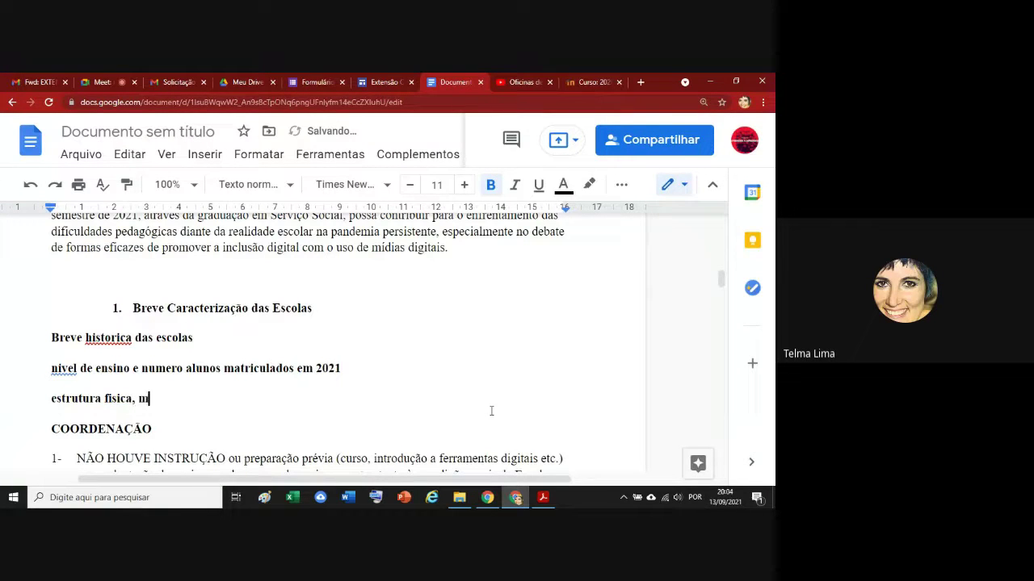
{"action": "type", "text": "aterial de estud"}
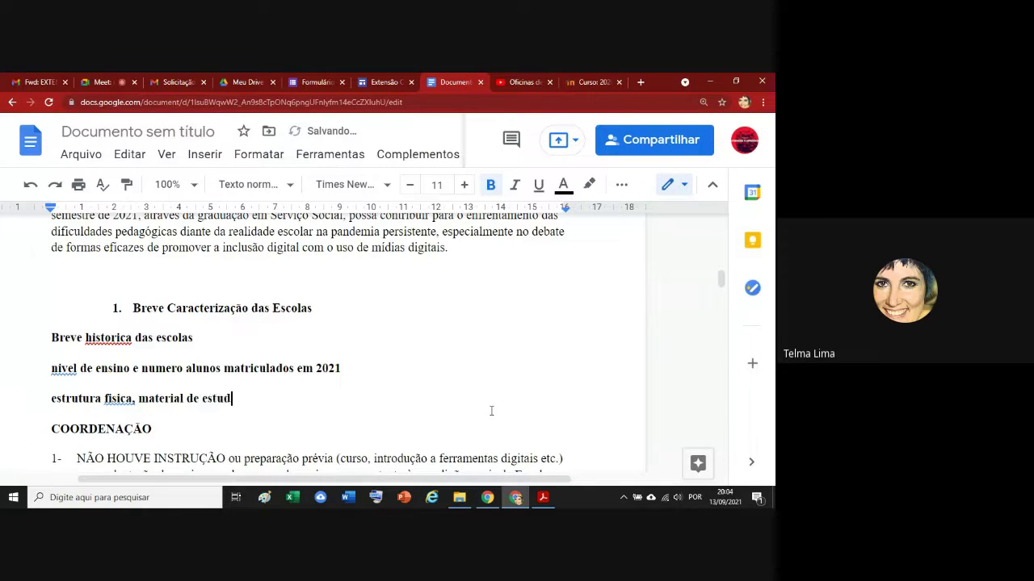
{"action": "type", "text": "o e equipamentos "}
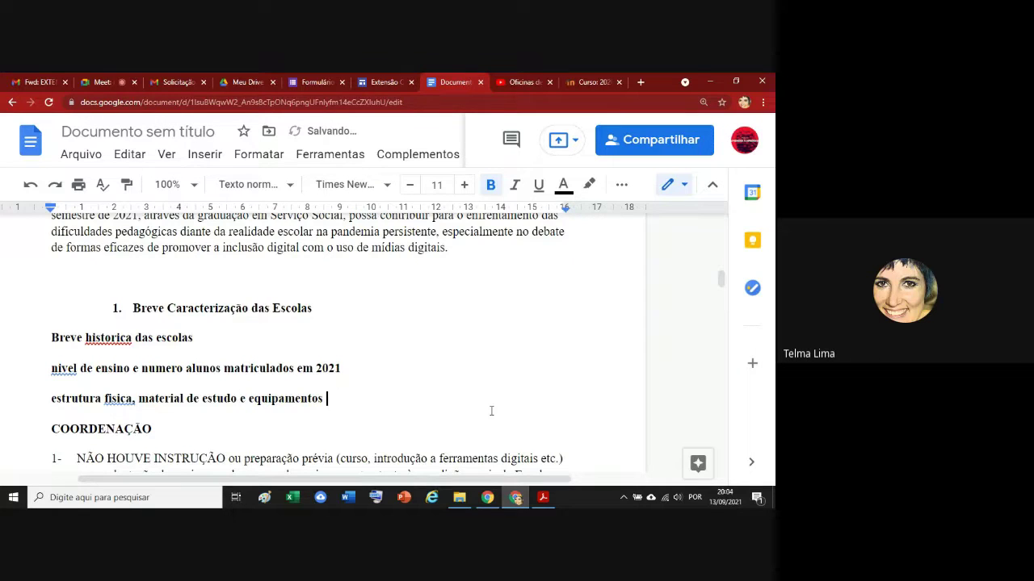
{"action": "type", "text": "eletr^nica"}
{"action": "key", "text": "BackSpace"}
{"action": "key", "text": "BackSpace"}
{"action": "key", "text": "BackSpace"}
{"action": "key", "text": "BackSpace"}
{"action": "key", "text": "BackSpace"}
{"action": "type", "text": "ônicas"}
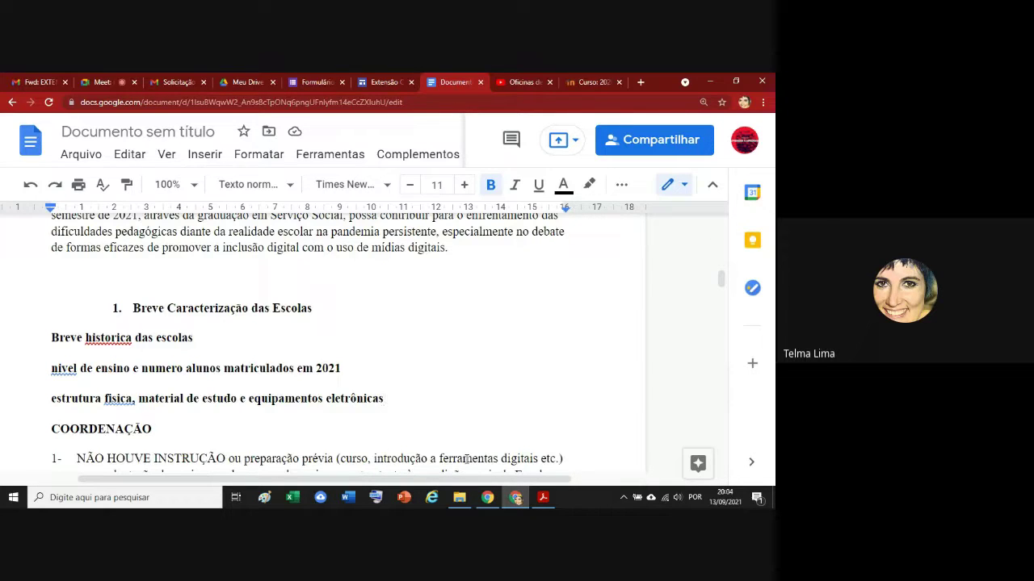
Insert the subheadings "1.1 E M C P" and "1.2 E E A G M" on separate lines above "Breve historica das escolas".
{"action": "left_click", "coordinate": [51, 338]}
{"action": "key", "text": "Return"}
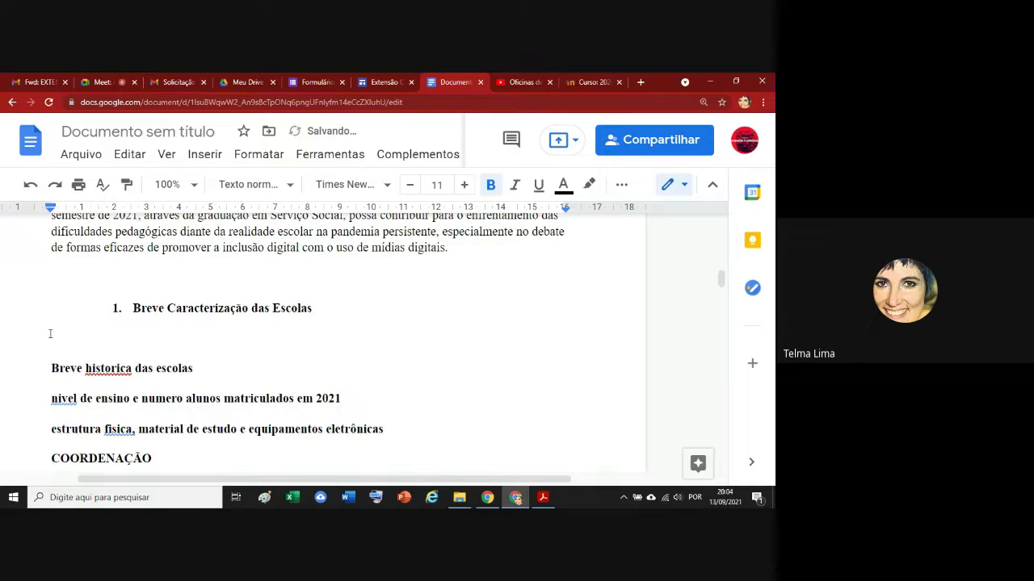
{"action": "type", "text": "1.1 E M C P"}
{"action": "key", "text": "Return"}
{"action": "type", "text": "1"}
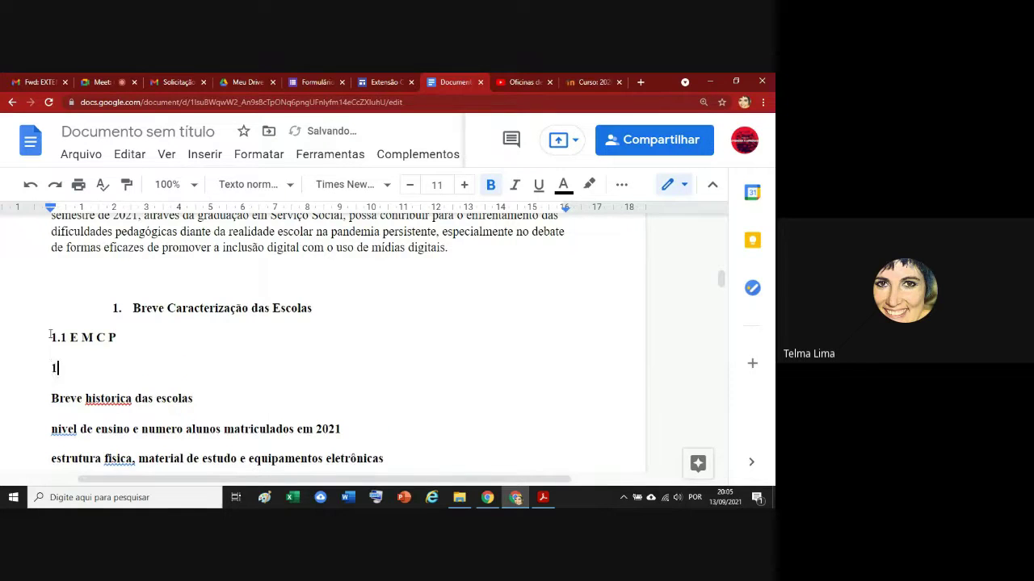
{"action": "type", "text": ".2 E E A G M"}
Copy the three outline lines from "Breve historica das escolas" through "equipamentos eletrônicas" to a new line under subheading 1.1.
{"action": "left_click", "coordinate": [96, 337]}
{"action": "left_click_drag", "start_coordinate": [48, 397], "coordinate": [405, 408]}
{"action": "key", "text": "ctrl+c"}
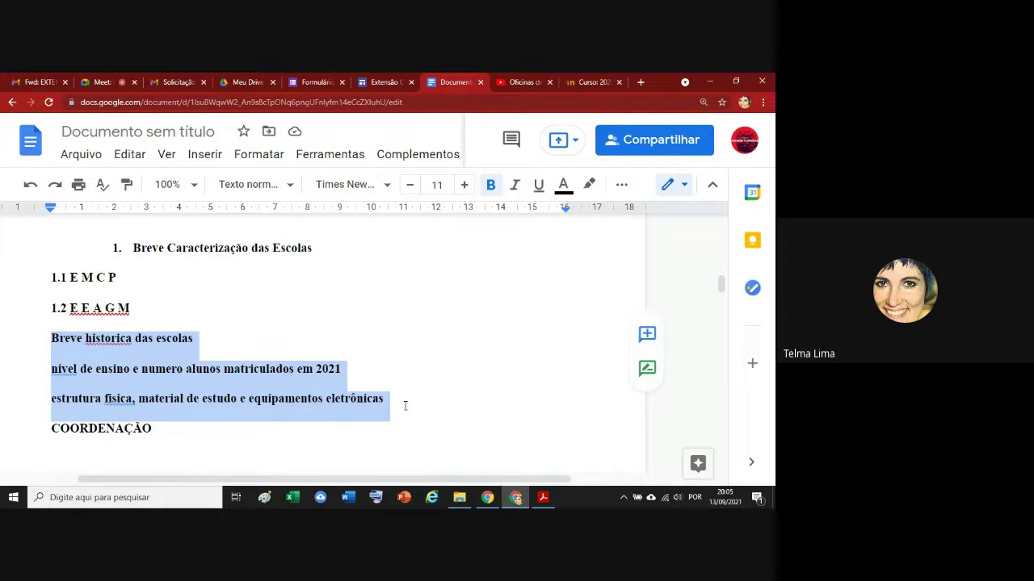
{"action": "left_click", "coordinate": [98, 279]}
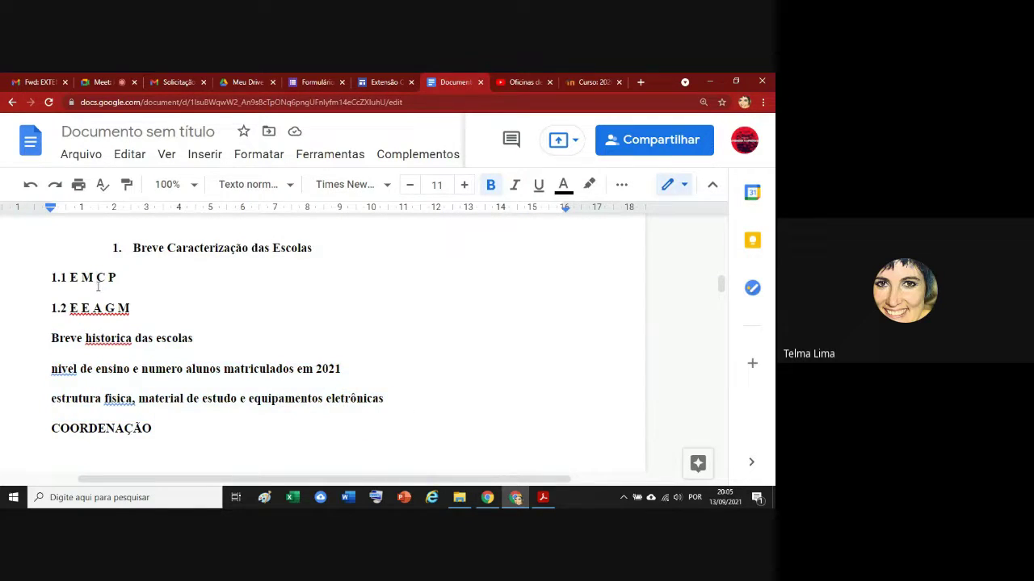
{"action": "left_click", "coordinate": [135, 274]}
{"action": "key", "text": "Return"}
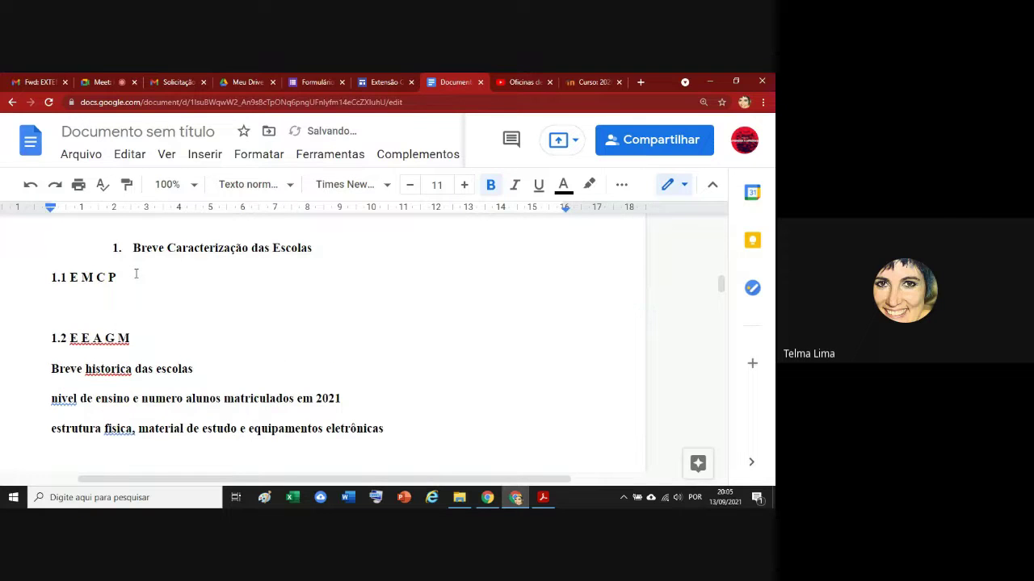
{"action": "key", "text": "ctrl+v"}
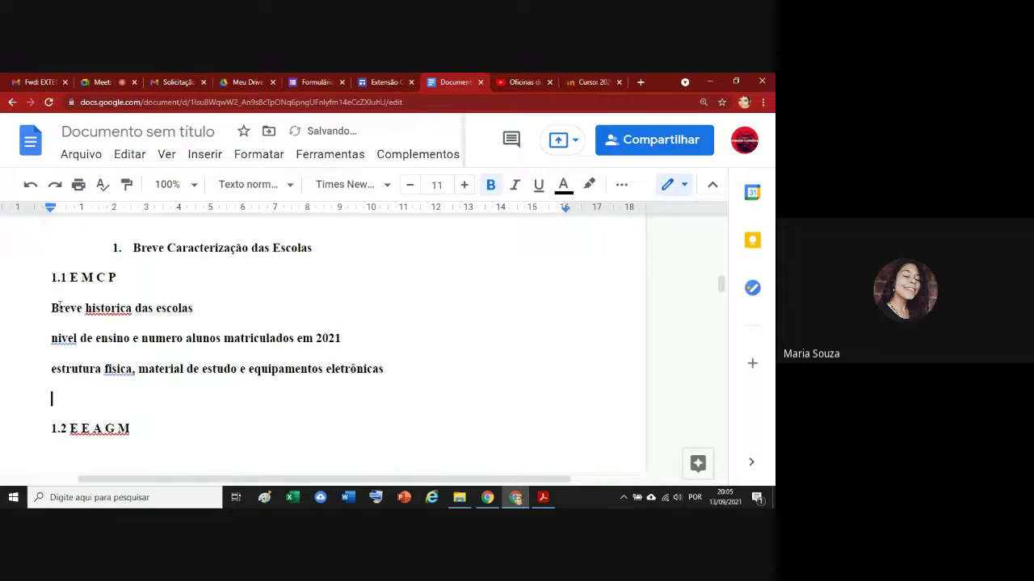
Remove bold from the three outline lines under both 1.1 and 1.2, and insert an empty line above COORDENAÇÃO.
{"action": "left_click", "coordinate": [51, 308]}
{"action": "left_click_drag", "start_coordinate": [51, 308], "coordinate": [388, 374]}
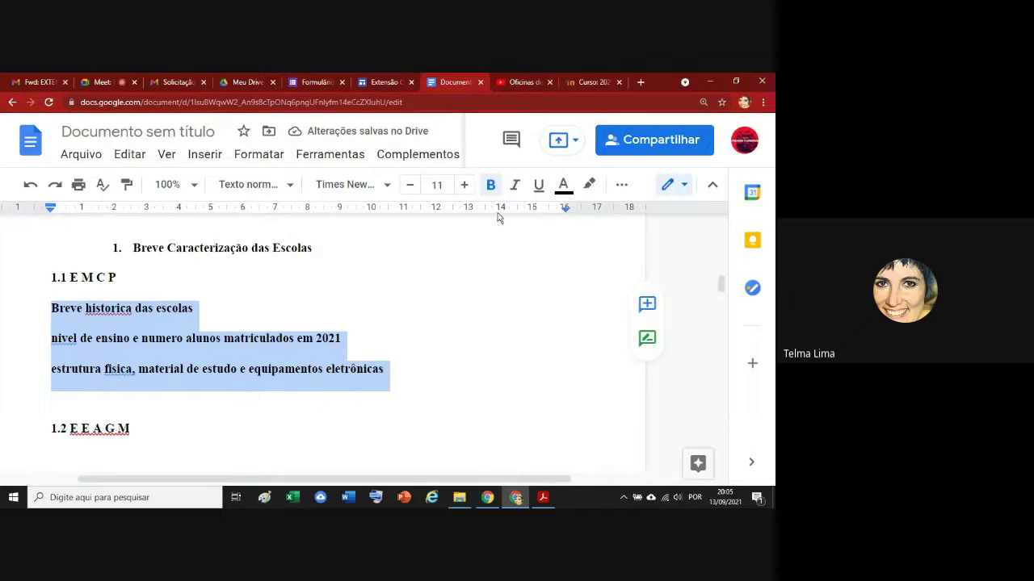
{"action": "left_click", "coordinate": [490, 184]}
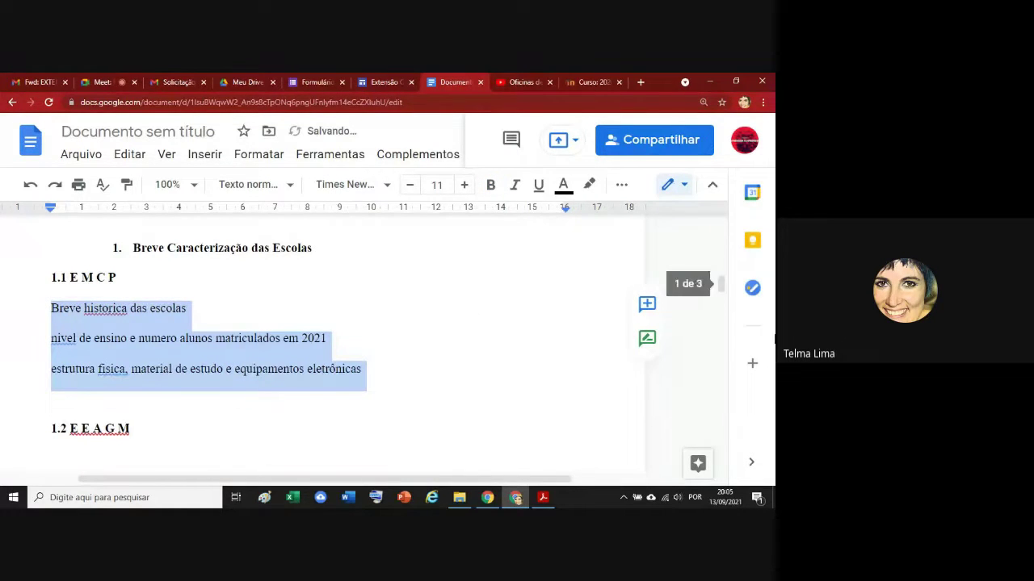
{"action": "left_click_drag", "start_coordinate": [719, 281], "coordinate": [723, 315]}
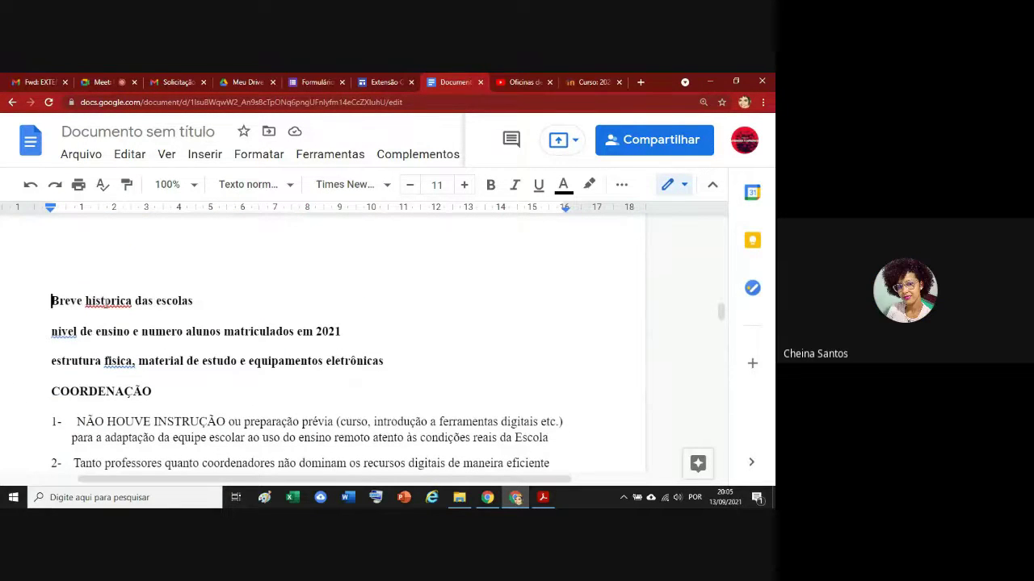
{"action": "left_click_drag", "start_coordinate": [52, 301], "coordinate": [405, 359]}
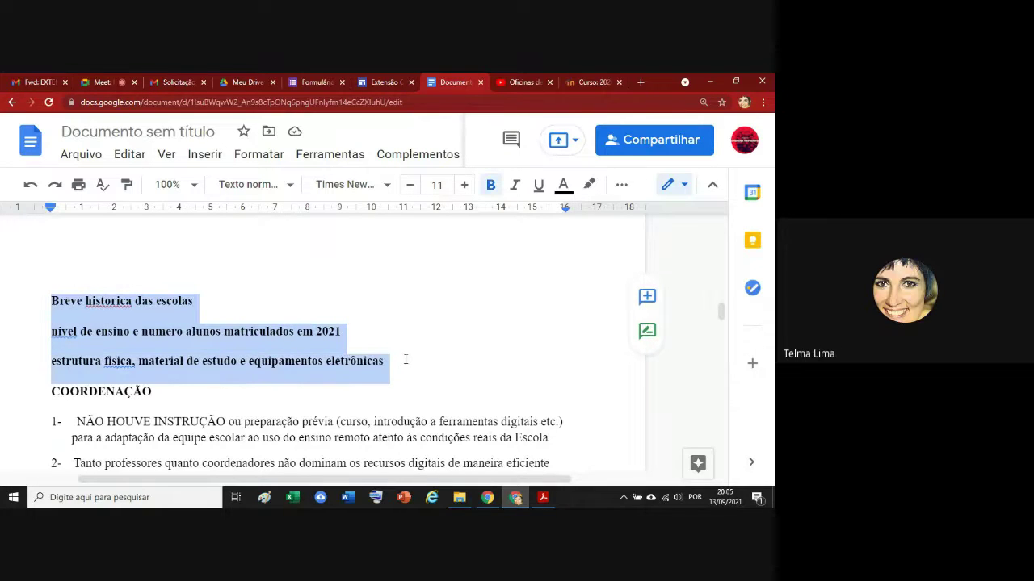
{"action": "left_click", "coordinate": [490, 184]}
{"action": "left_click", "coordinate": [476, 313]}
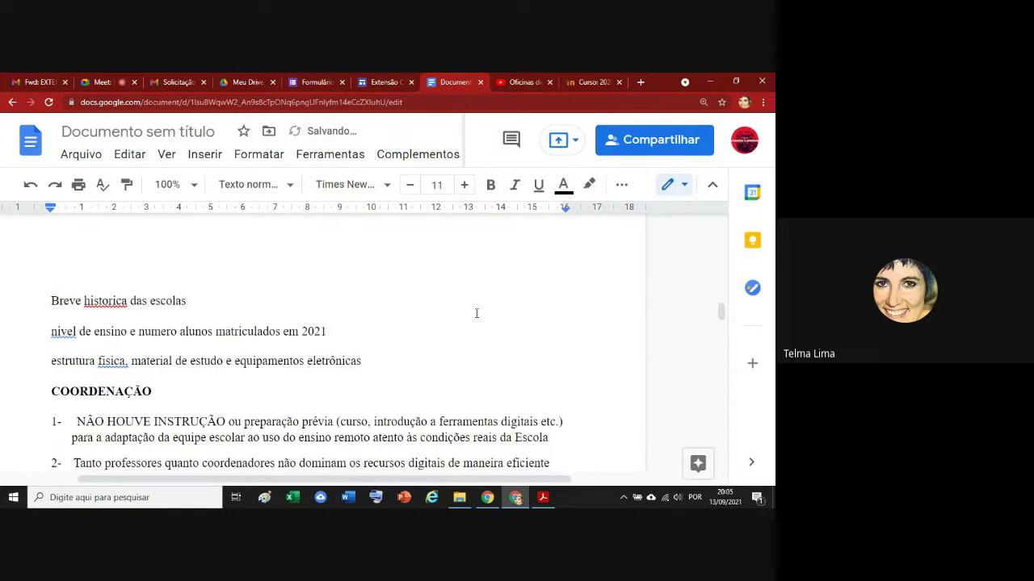
{"action": "left_click", "coordinate": [51, 392]}
{"action": "key", "text": "Return"}
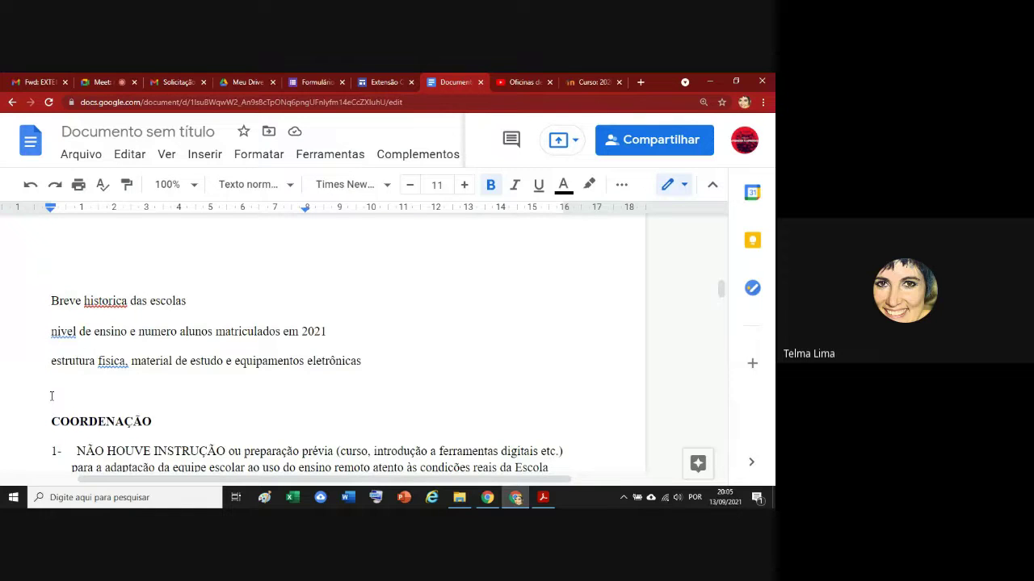
Examine survey form question 3 on additional equipment and question 4 on resources for students and families.
{"action": "left_click", "coordinate": [311, 80]}
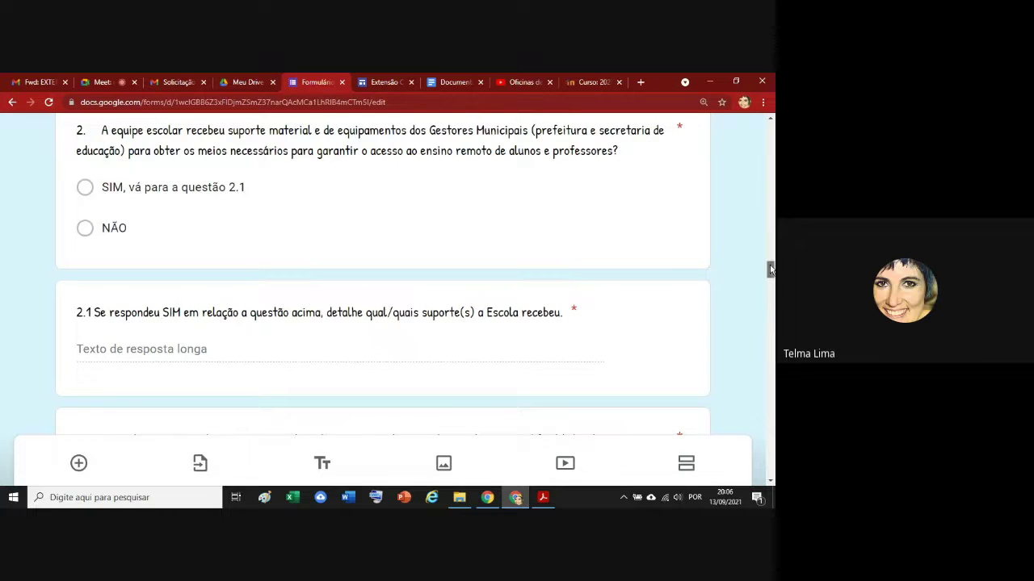
{"action": "scroll", "coordinate": [770, 272], "scroll_direction": "down", "scroll_amount": 1}
{"action": "left_click_drag", "start_coordinate": [771, 271], "coordinate": [770, 282]}
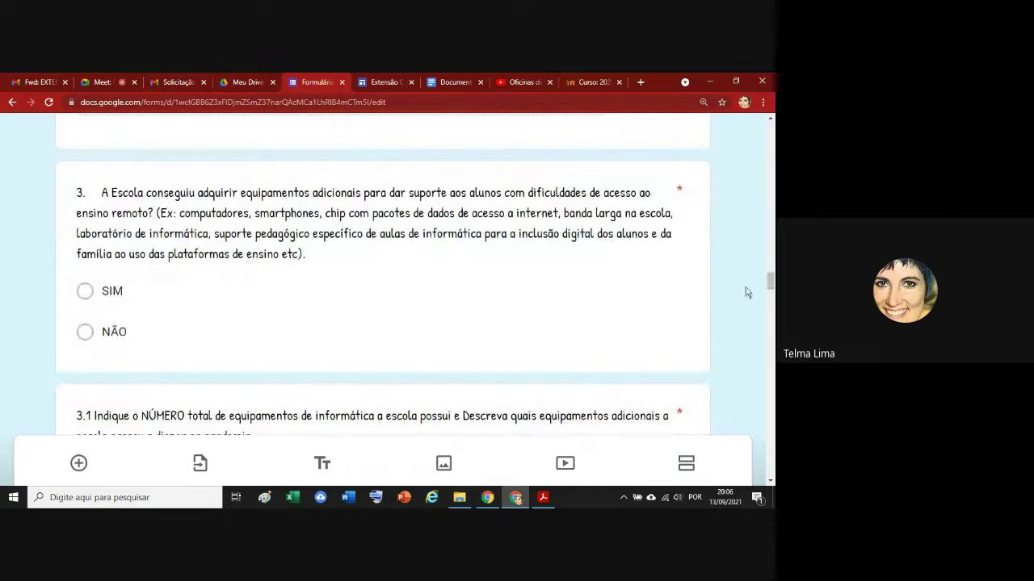
{"action": "left_click_drag", "start_coordinate": [770, 278], "coordinate": [771, 294]}
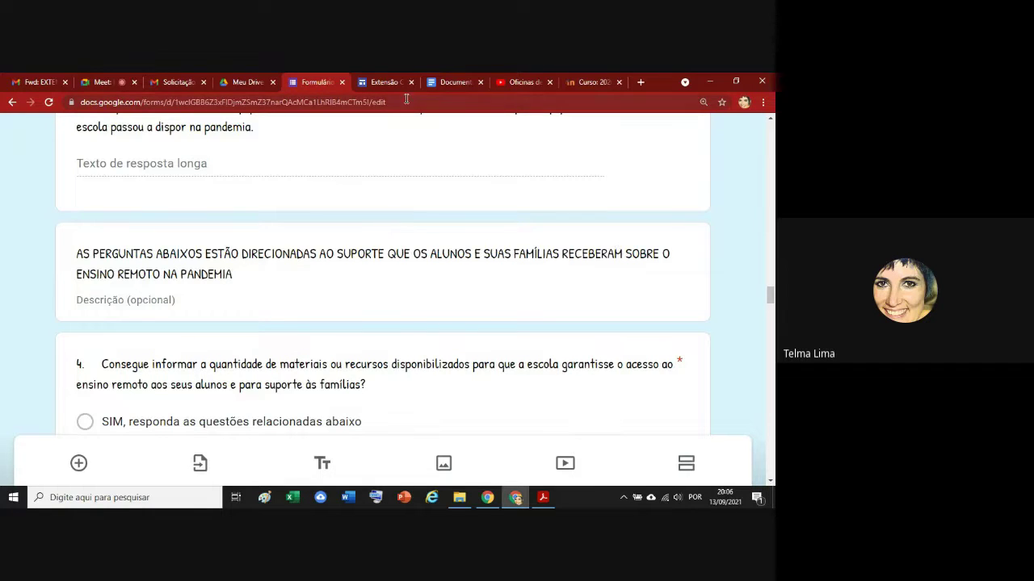
Add the subheading "1.3 As Escolas na Pandemia persistente" above COORDENAÇÃO in the report, start a new line, and reopen the survey form.
{"action": "left_click", "coordinate": [441, 82]}
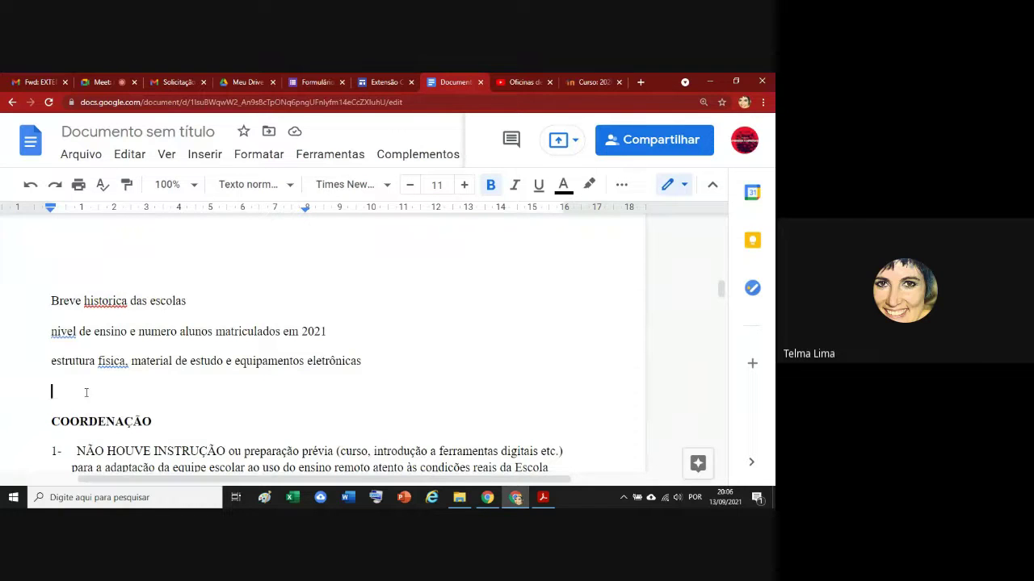
{"action": "type", "text": "1.3"}
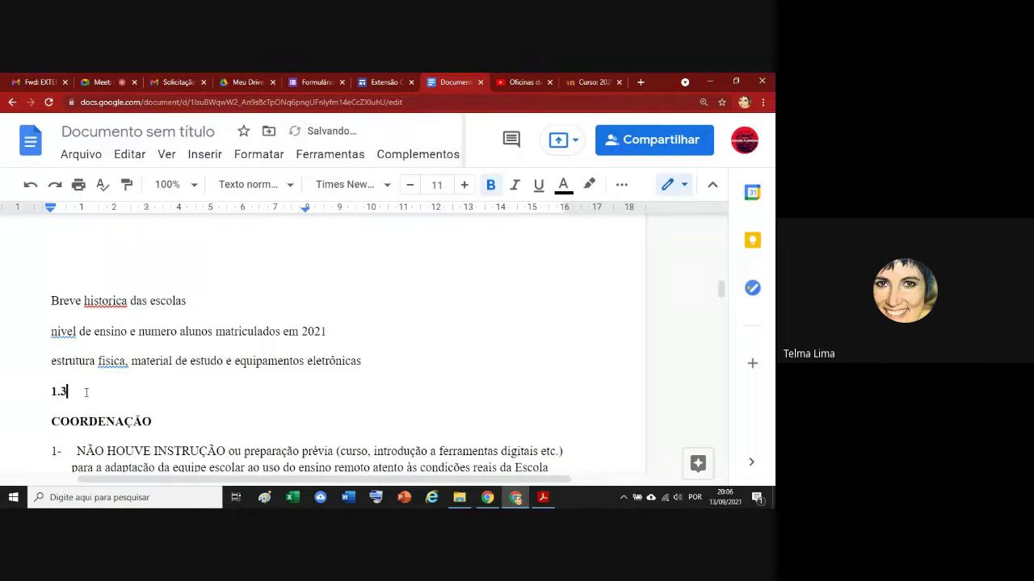
{"action": "type", "text": " As Escolas na Pandemia"}
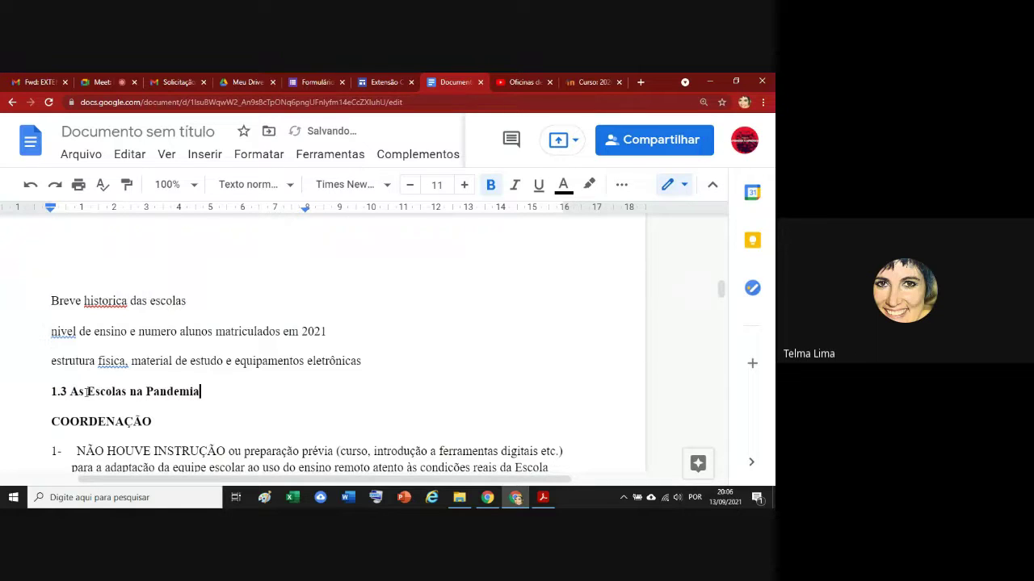
{"action": "key", "text": "Return"}
{"action": "key", "text": "Left"}
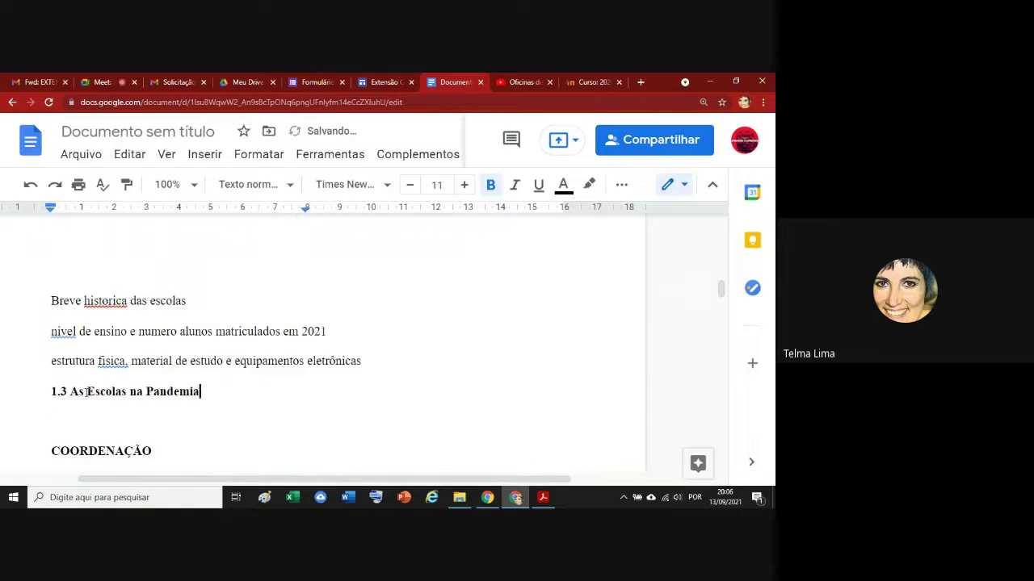
{"action": "type", "text": "persistente"}
{"action": "key", "text": "Return"}
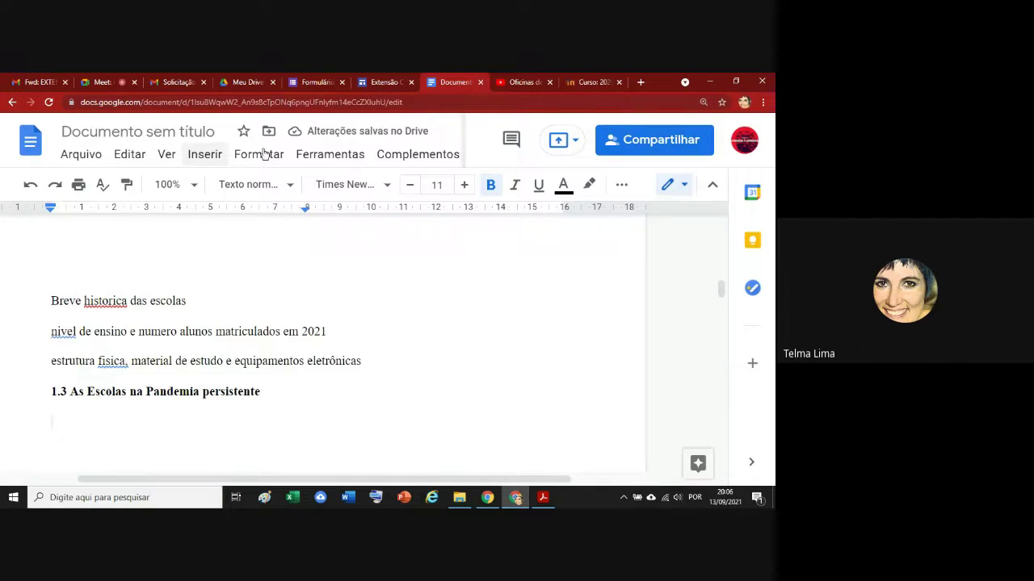
{"action": "left_click", "coordinate": [314, 83]}
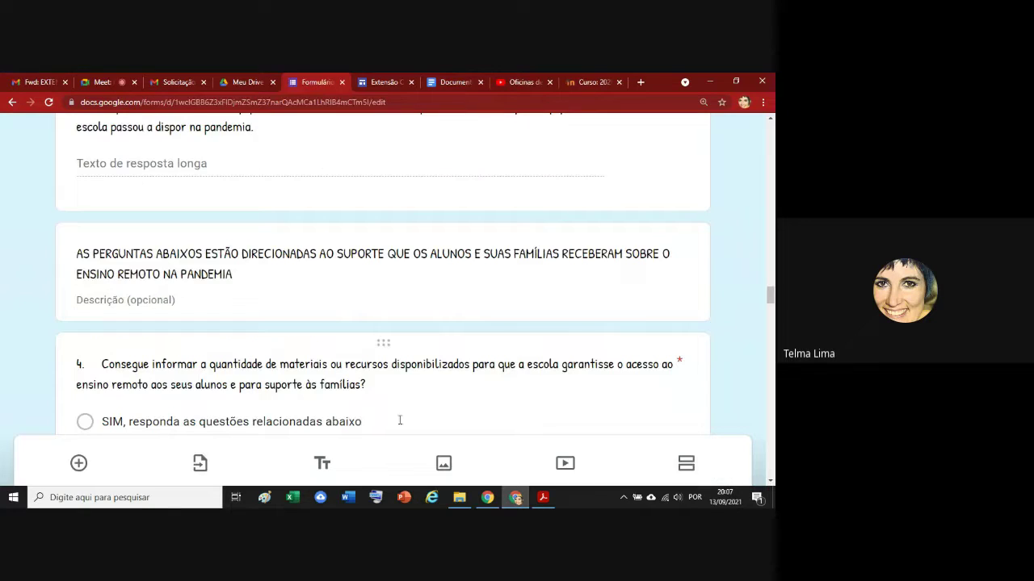
Check survey form question 4, then add the line "Recursos adicionais recebidos" under subheading 1.3 in the report and start a new line.
{"action": "scroll", "coordinate": [770, 481], "scroll_direction": "down", "scroll_amount": 1}
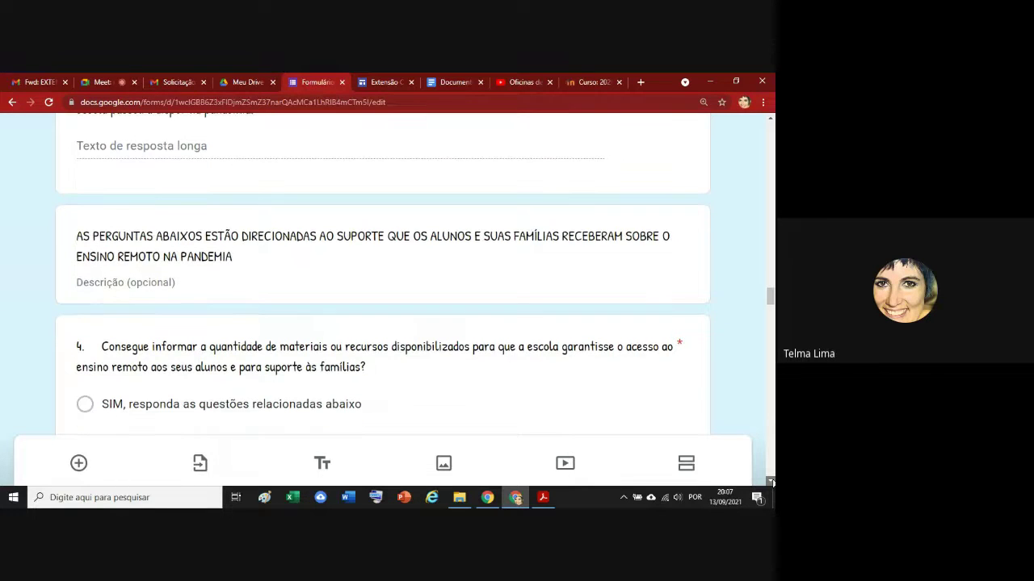
{"action": "scroll", "coordinate": [771, 481], "scroll_direction": "down", "scroll_amount": 1}
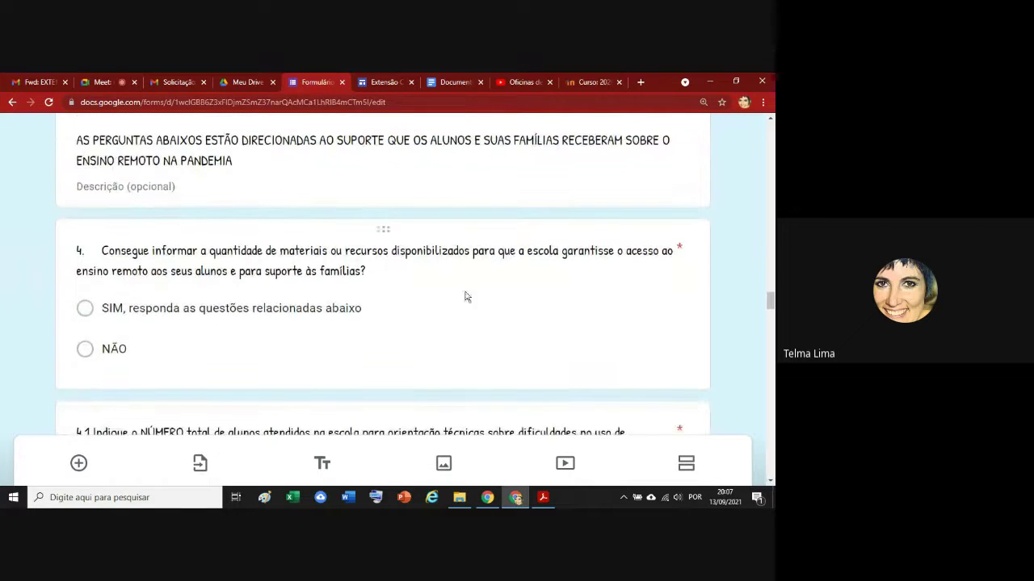
{"action": "left_click", "coordinate": [456, 82]}
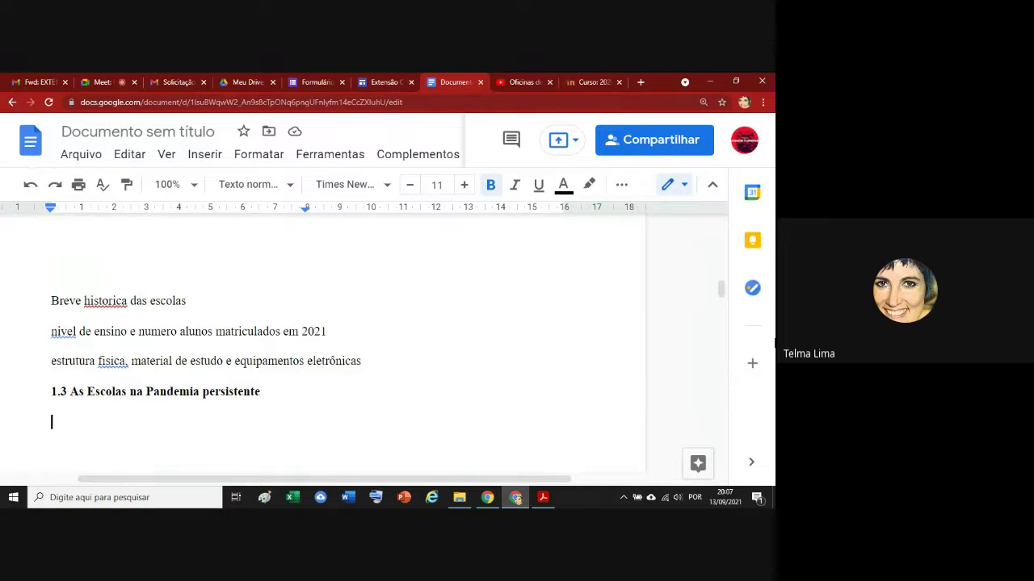
{"action": "type", "text": "Re"}
{"action": "key", "text": "BackSpace"}
{"action": "type", "text": "e"}
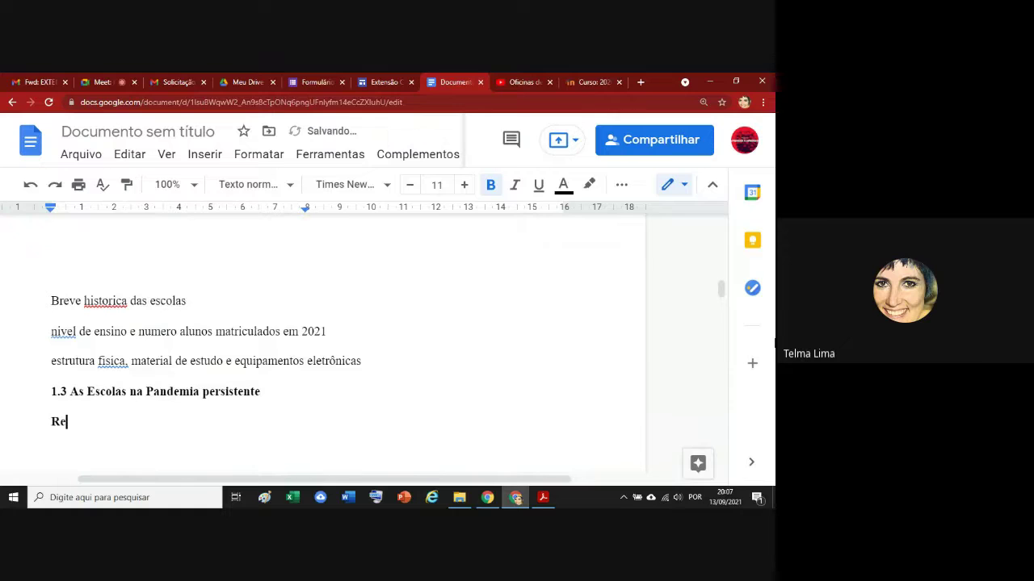
{"action": "type", "text": "cursos adicionais re"}
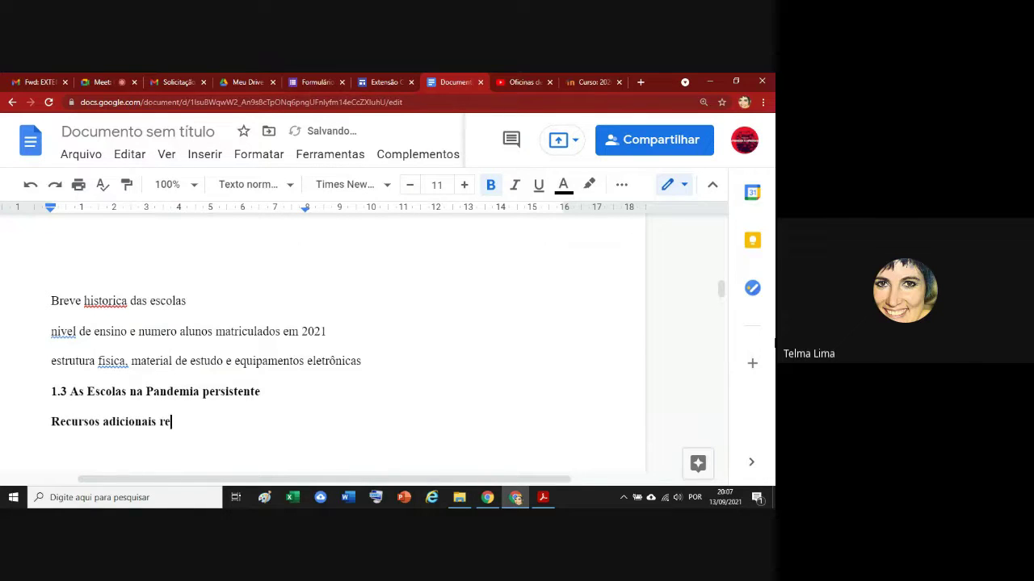
{"action": "type", "text": "cebidos"}
{"action": "key", "text": "Return"}
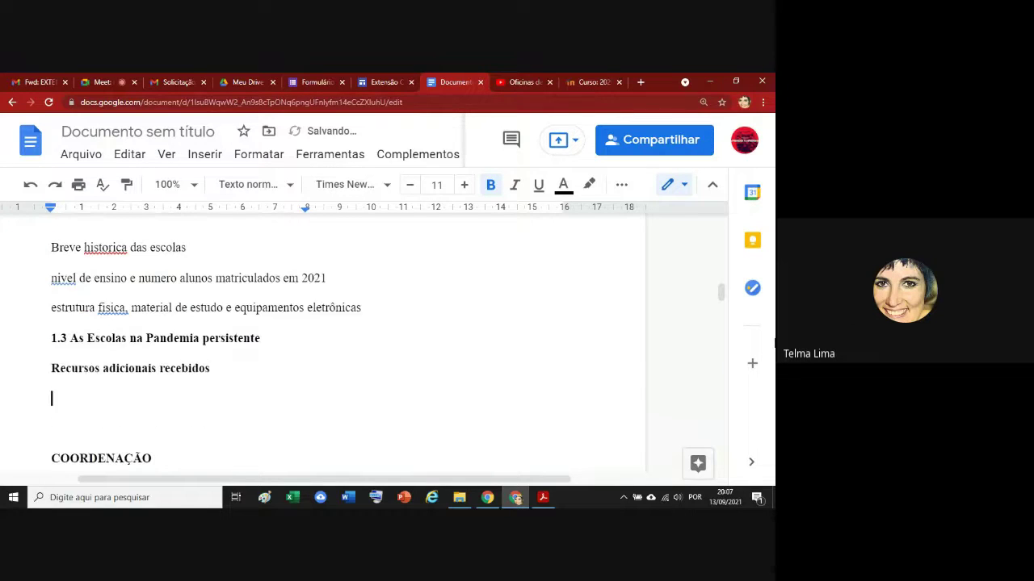
Check form question 4.1, then insert the subheading "1.3.1 corintho" above "Recursos adicionais recebidos" in the report.
{"action": "left_click", "coordinate": [316, 83]}
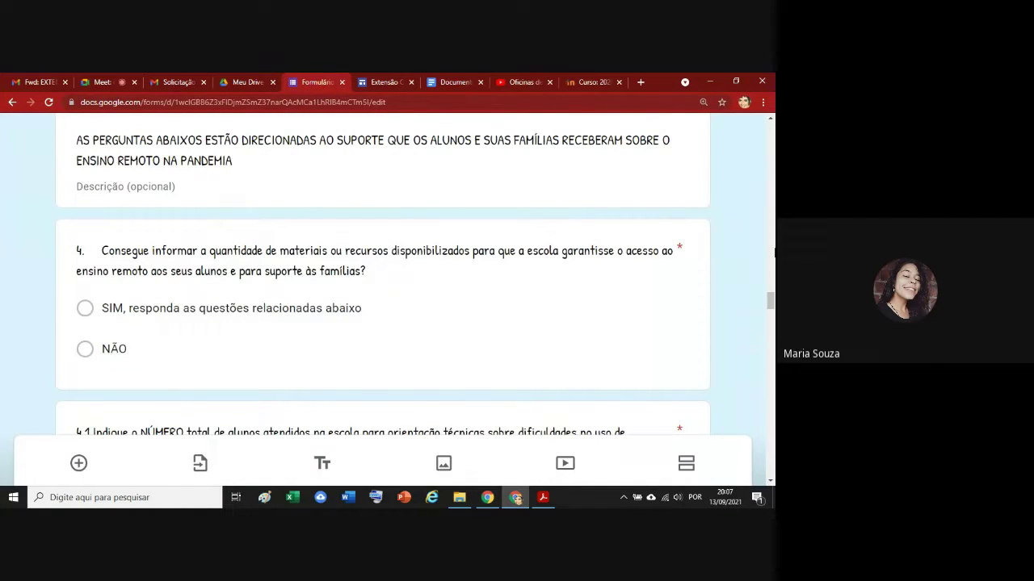
{"action": "left_click_drag", "start_coordinate": [770, 300], "coordinate": [771, 305]}
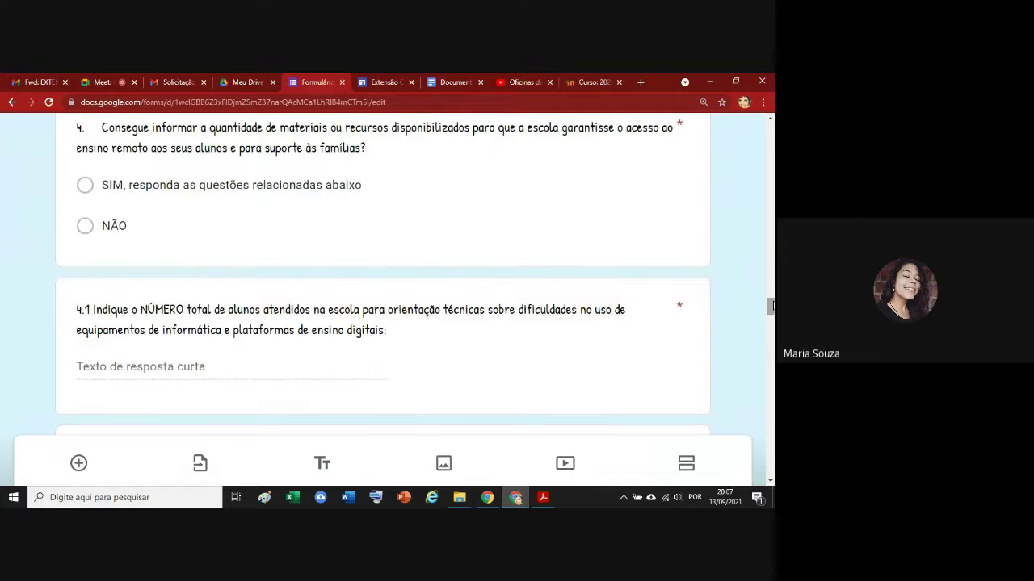
{"action": "left_click", "coordinate": [440, 82]}
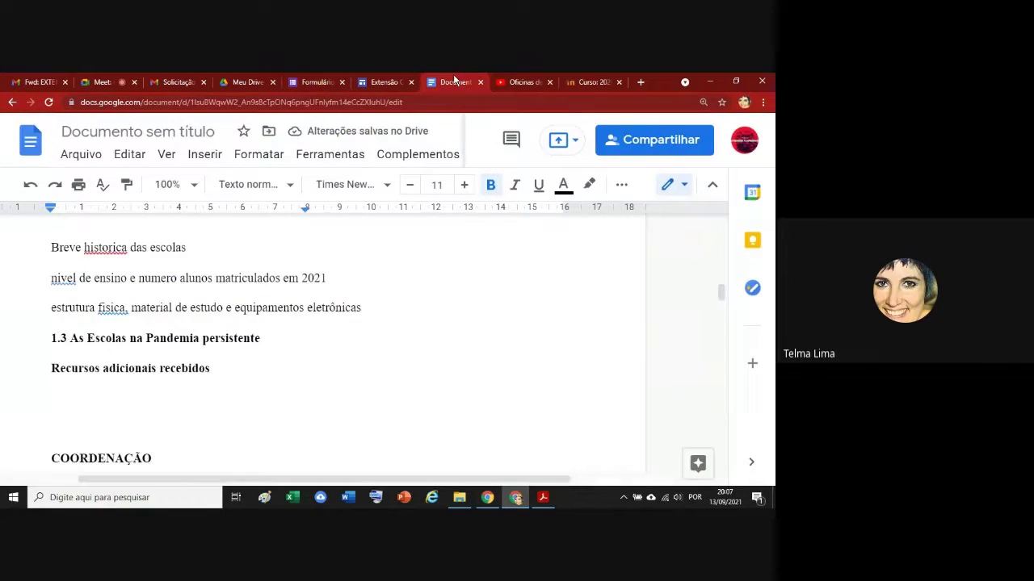
{"action": "left_click", "coordinate": [51, 368]}
{"action": "key", "text": "Return"}
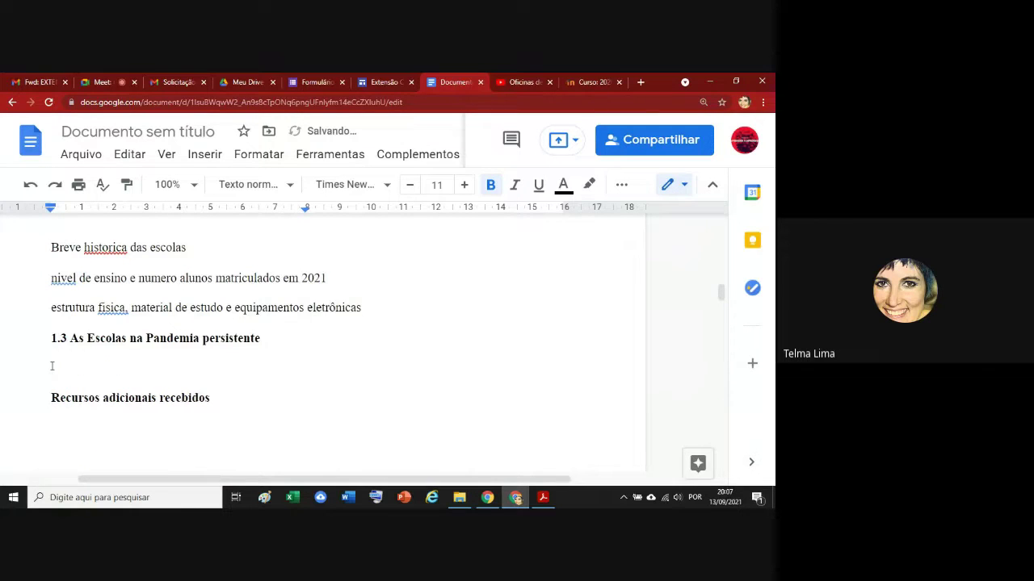
{"action": "type", "text": "1.3.1 corintho"}
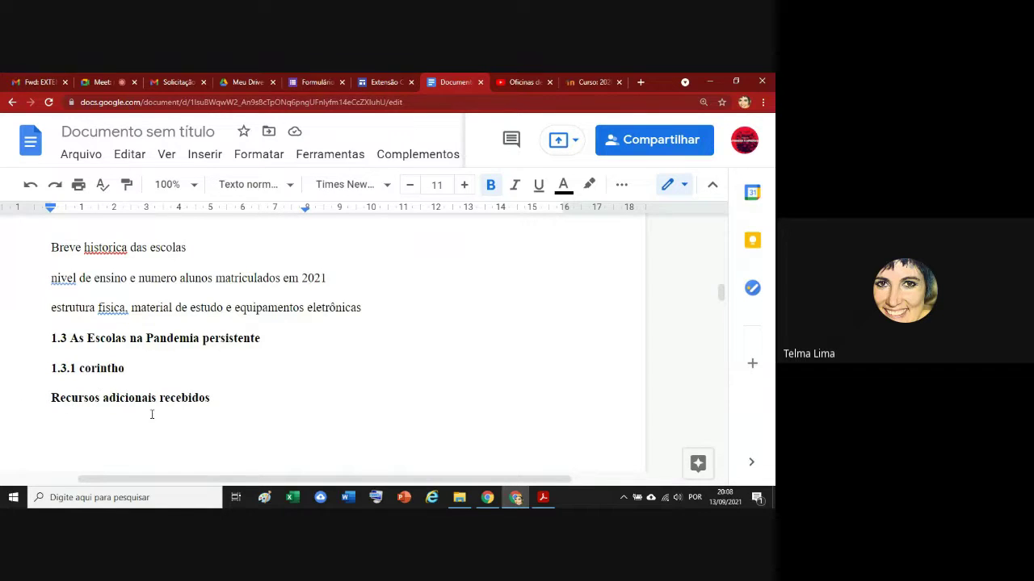
Start a new line below "Recursos adicionais recebidos" and consult form question 4.1 before returning to the report.
{"action": "left_click_drag", "start_coordinate": [221, 397], "coordinate": [578, 450]}
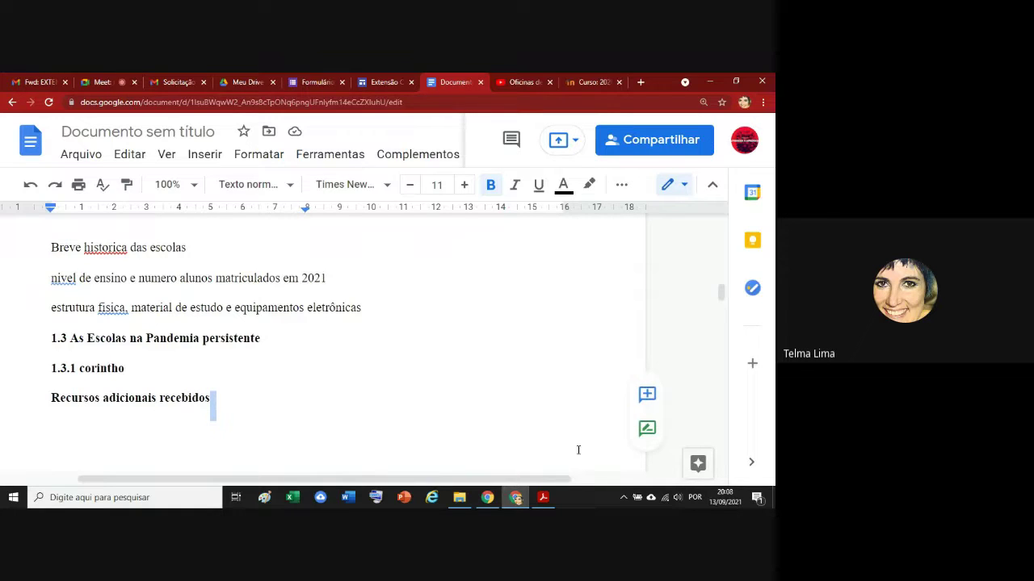
{"action": "left_click", "coordinate": [223, 379]}
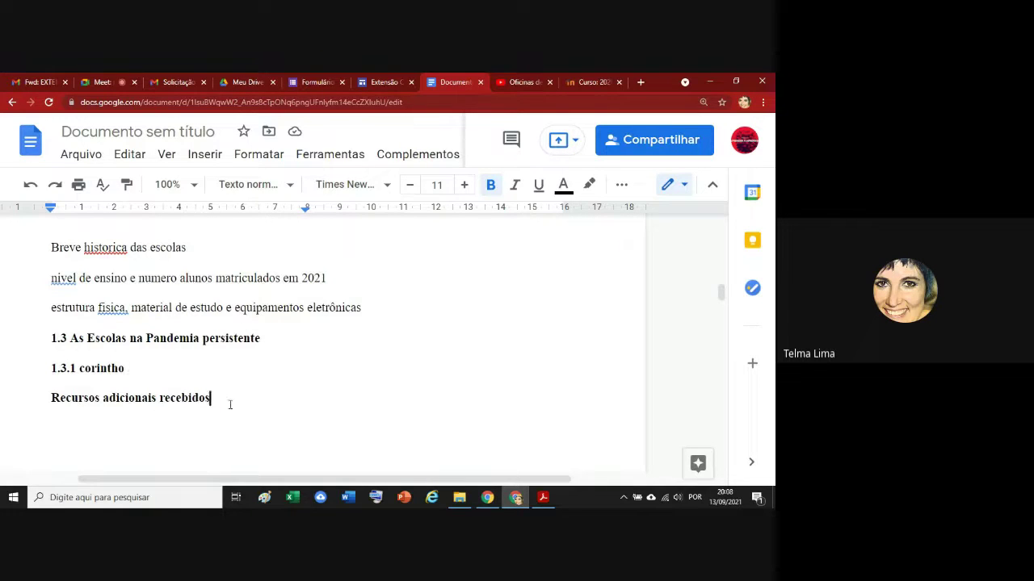
{"action": "key", "text": "Return"}
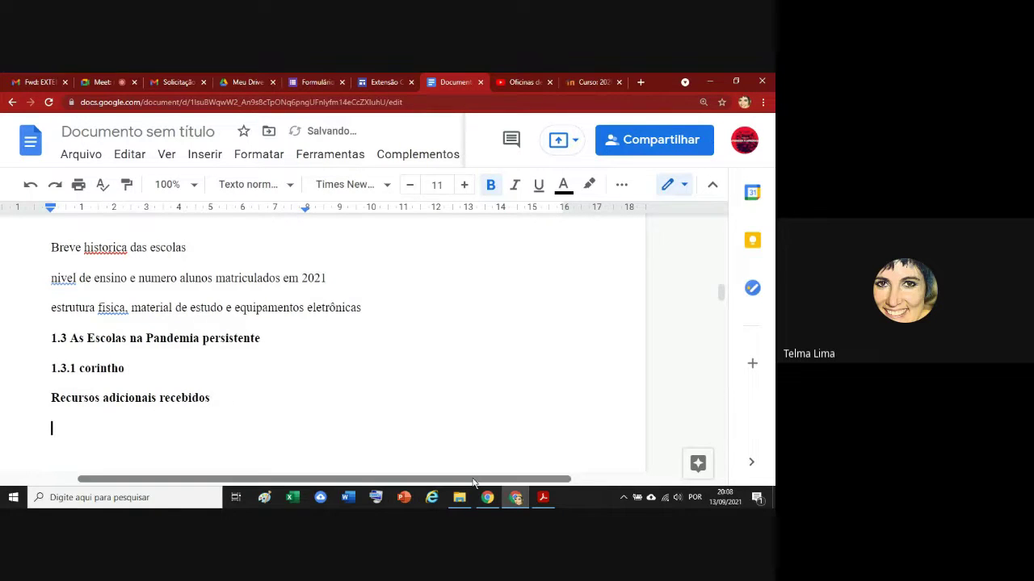
{"action": "left_click", "coordinate": [308, 81]}
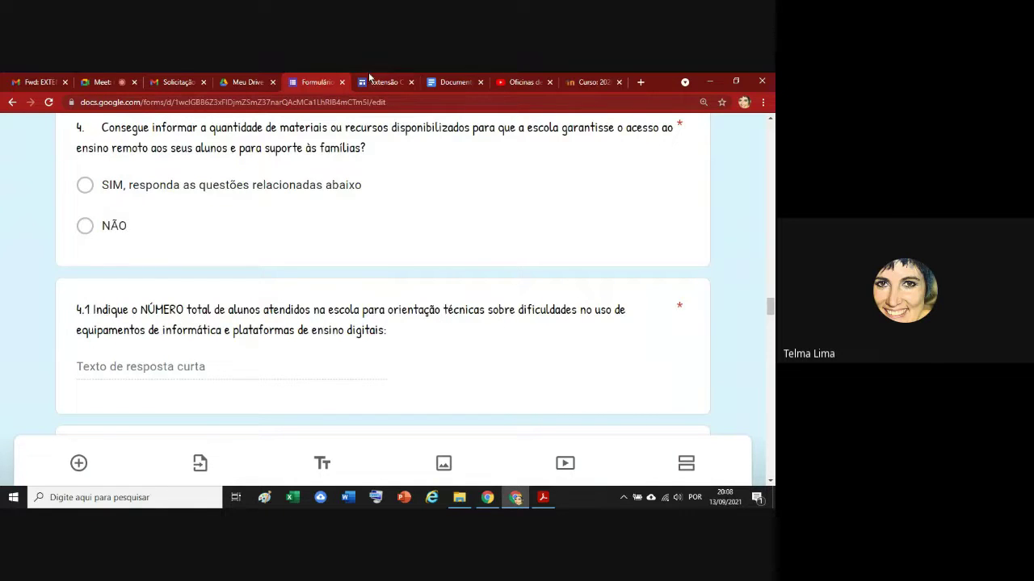
{"action": "left_click", "coordinate": [451, 82]}
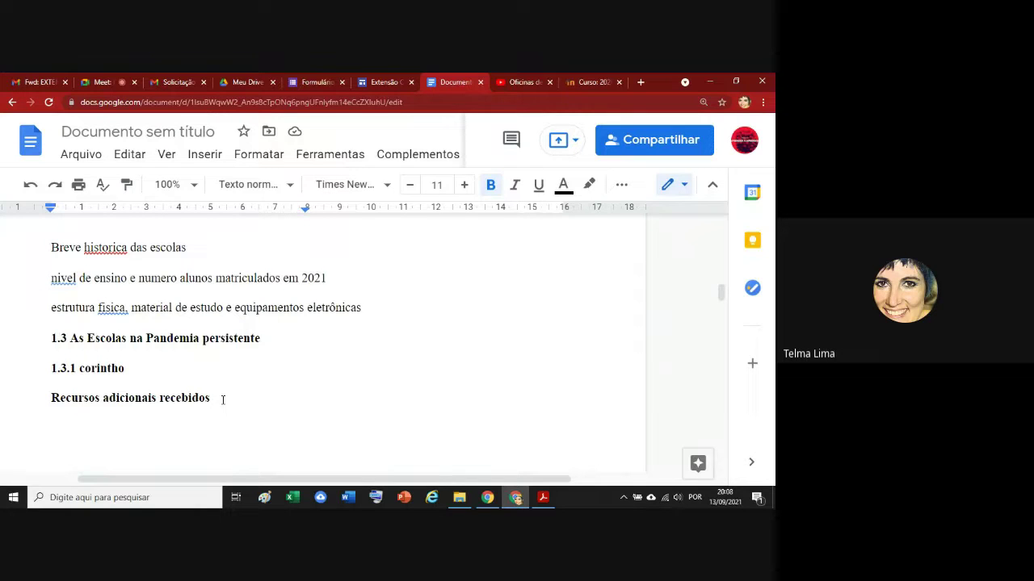
{"action": "type", "text": "suporte"}
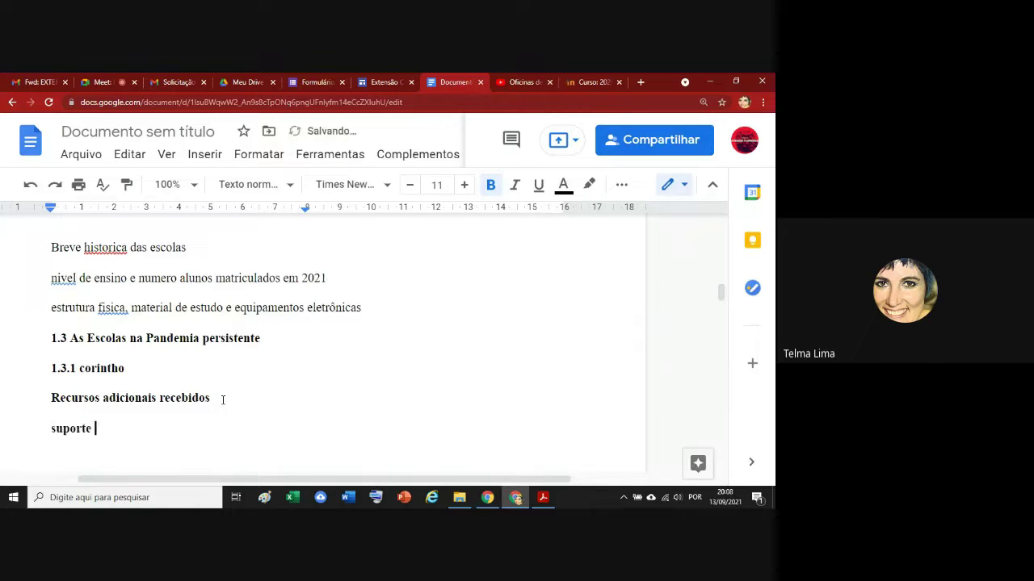
{"action": "left_click", "coordinate": [312, 82]}
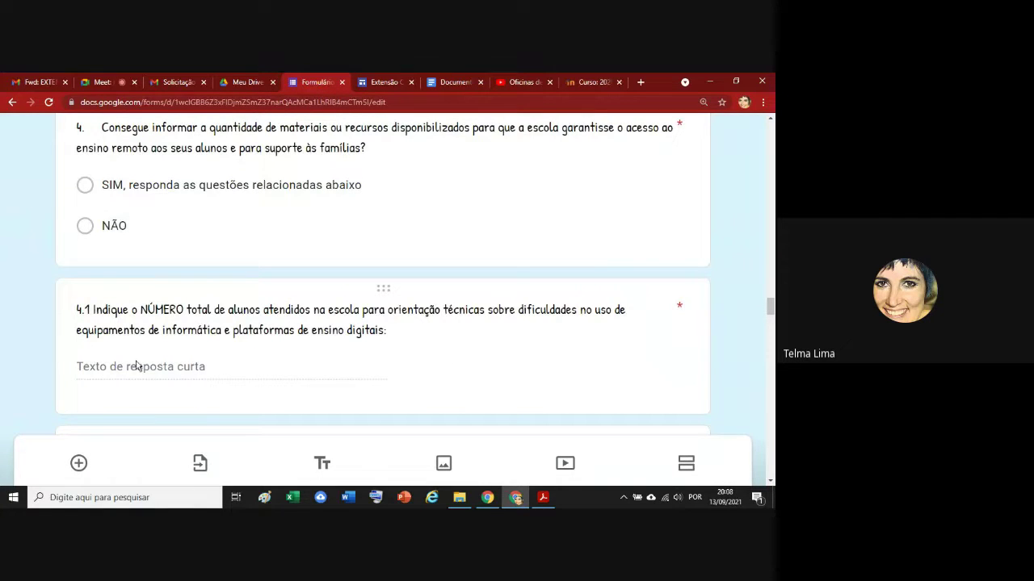
{"action": "left_click", "coordinate": [456, 82]}
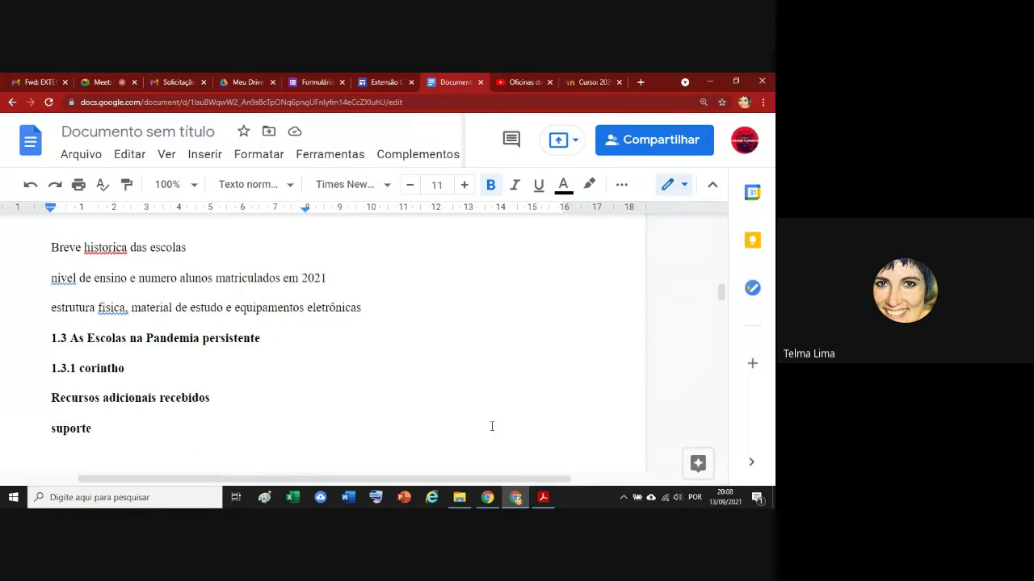
{"action": "type", "text": "téc"}
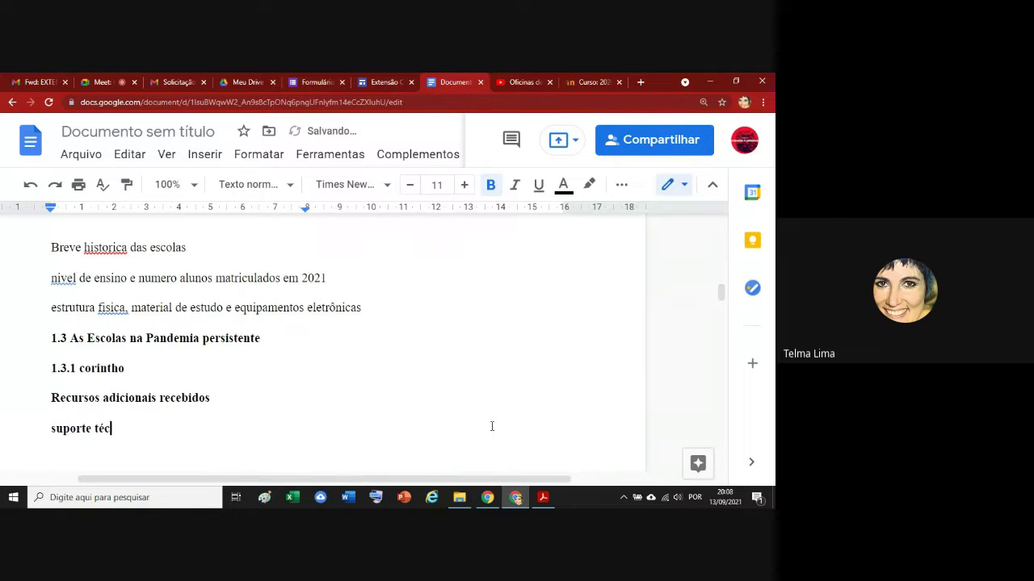
{"action": "type", "text": "nic"}
{"action": "key", "text": "BackSpace"}
{"action": "key", "text": "BackSpace"}
{"action": "key", "text": "BackSpace"}
{"action": "key", "text": "BackSpace"}
{"action": "key", "text": "BackSpace"}
{"action": "key", "text": "BackSpace"}
{"action": "key", "text": "BackSpace"}
{"action": "key", "text": "BackSpace"}
{"action": "key", "text": "BackSpace"}
{"action": "key", "text": "BackSpace"}
{"action": "key", "text": "BackSpace"}
{"action": "key", "text": "BackSpace"}
{"action": "key", "text": "BackSpace"}
{"action": "key", "text": "BackSpace"}
Write "Orientações aos estudantes e familiares (para uso da tecnologia" on the line below "Recursos adicionais recebidos".
{"action": "type", "text": "Orientações aos estudante"}
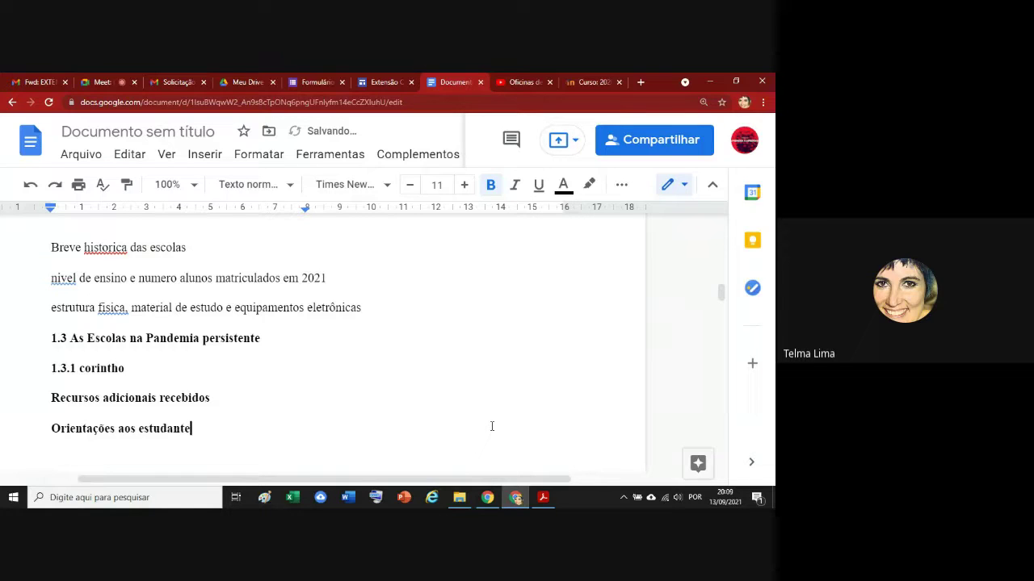
{"action": "type", "text": "s e familiares ("}
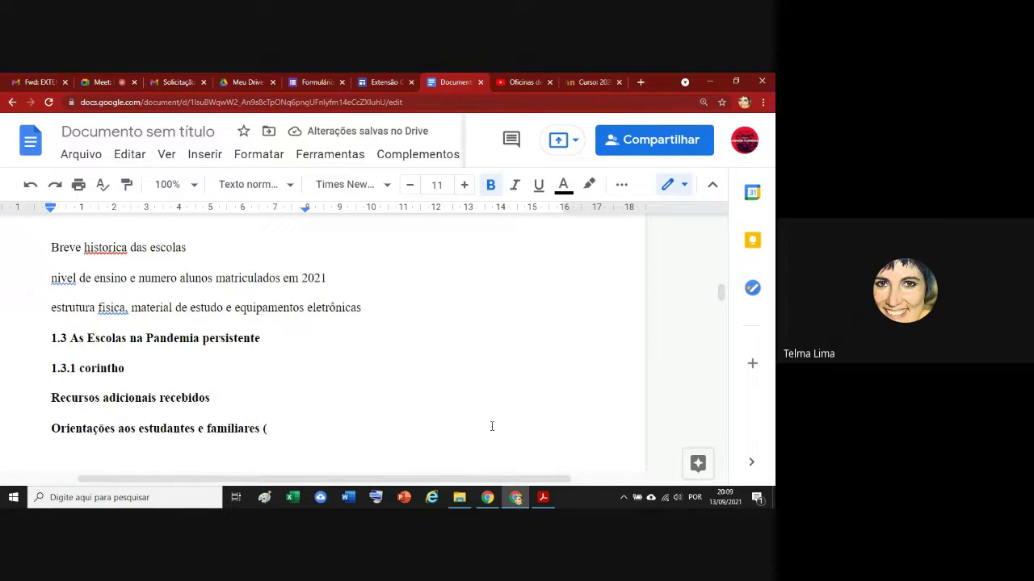
{"action": "type", "text": "para uso"}
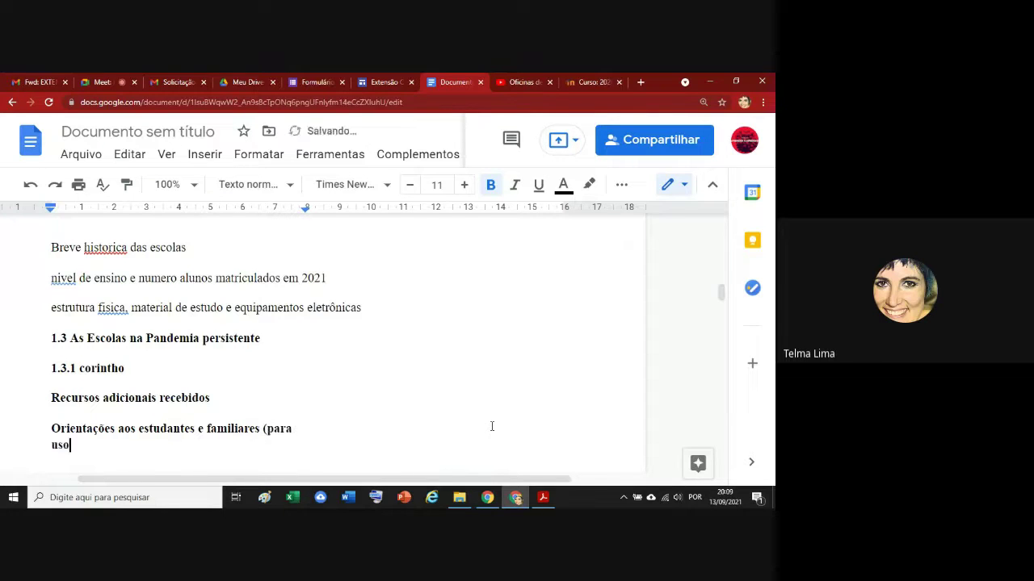
{"action": "type", "text": " da tecnologia, "}
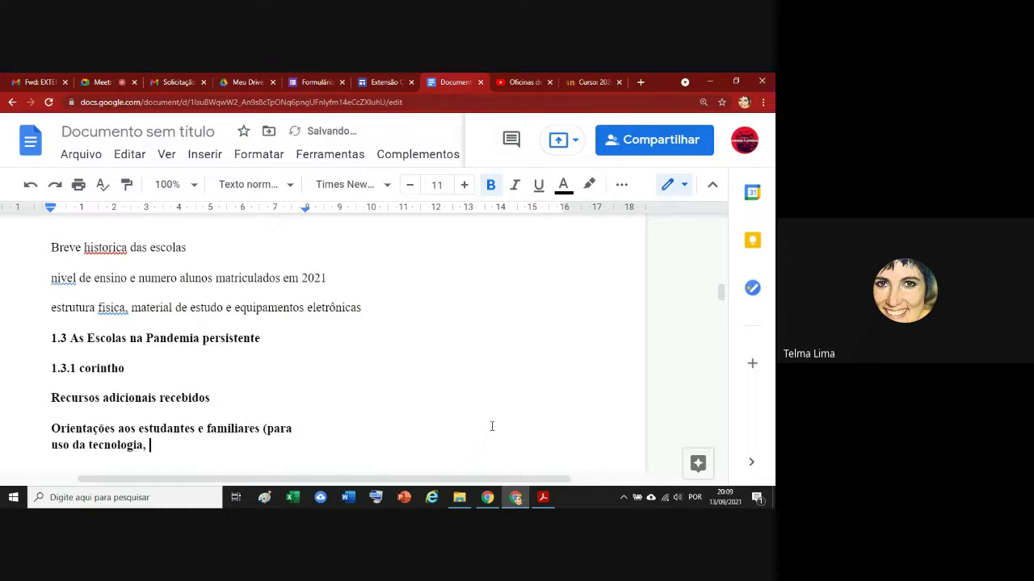
{"action": "type", "text": "orientaçõ"}
{"action": "key", "text": "BackSpace"}
{"action": "key", "text": "BackSpace"}
{"action": "key", "text": "BackSpace"}
{"action": "key", "text": "BackSpace"}
{"action": "key", "text": "BackSpace"}
{"action": "key", "text": "BackSpace"}
{"action": "key", "text": "BackSpace"}
{"action": "key", "text": "BackSpace"}
{"action": "key", "text": "BackSpace"}
{"action": "key", "text": "BackSpace"}
{"action": "key", "text": "BackSpace"}
Number the parenthesized item by inserting "1-" before "para uso da tecnologia", keeping it in the same paragraph.
{"action": "left_click", "coordinate": [267, 428]}
{"action": "type", "text": "1)"}
{"action": "key", "text": "Return"}
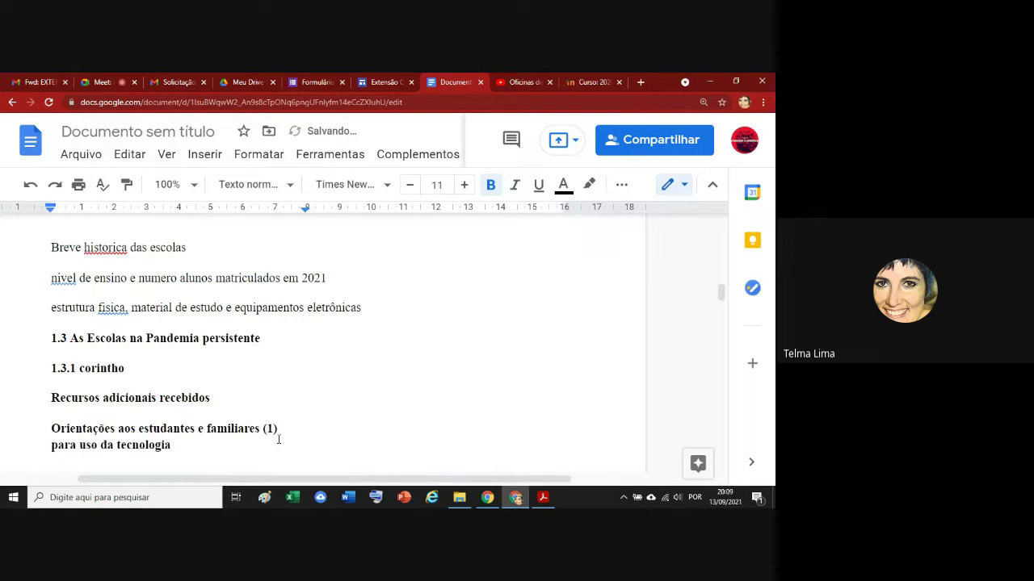
{"action": "left_click", "coordinate": [278, 430]}
{"action": "key", "text": "BackSpace"}
{"action": "key", "text": "Delete"}
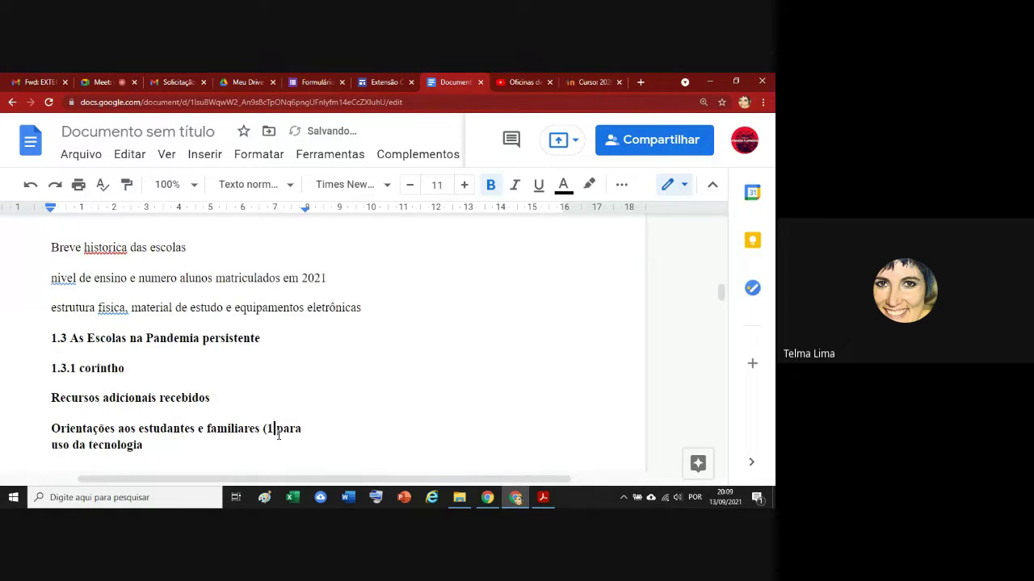
{"action": "type", "text": "-"}
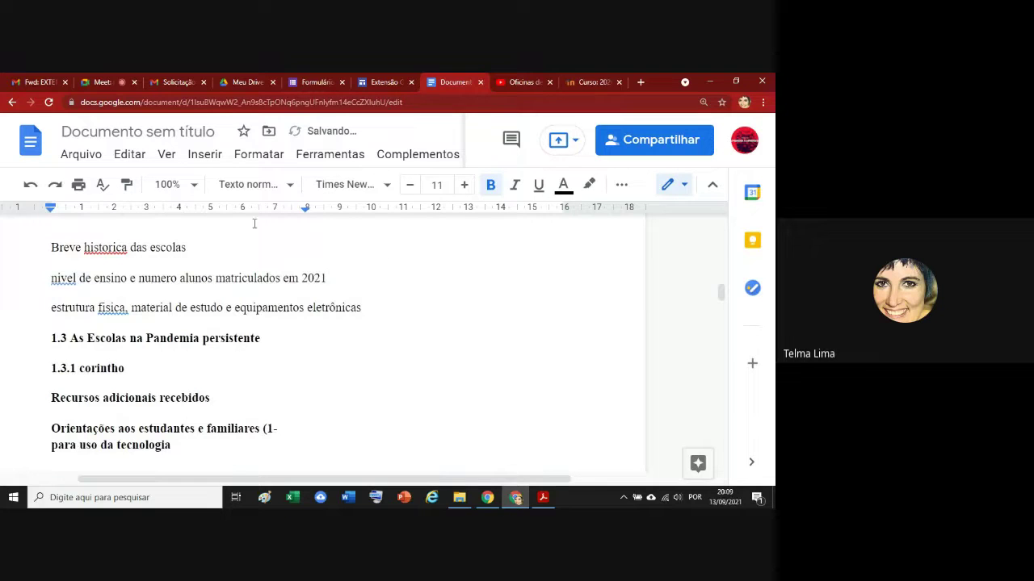
Extend the paragraph's right indent to the 16 cm mark and append "; 2- estudos/refoço escolar etc)" after "tecnologia".
{"action": "left_click_drag", "start_coordinate": [304, 207], "coordinate": [561, 231]}
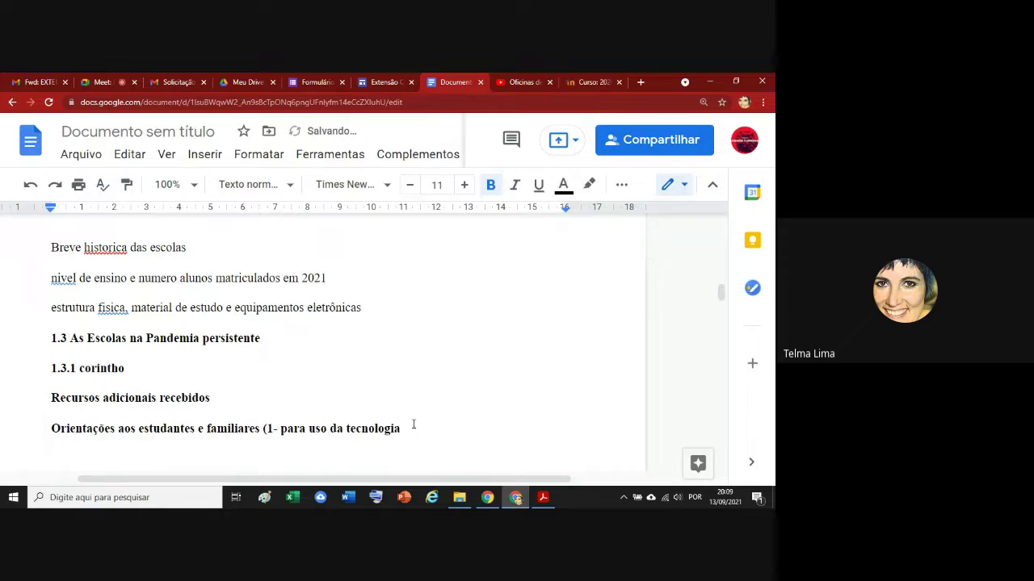
{"action": "left_click", "coordinate": [408, 428]}
{"action": "type", "text": "; 2- estudos/refoço escolar"}
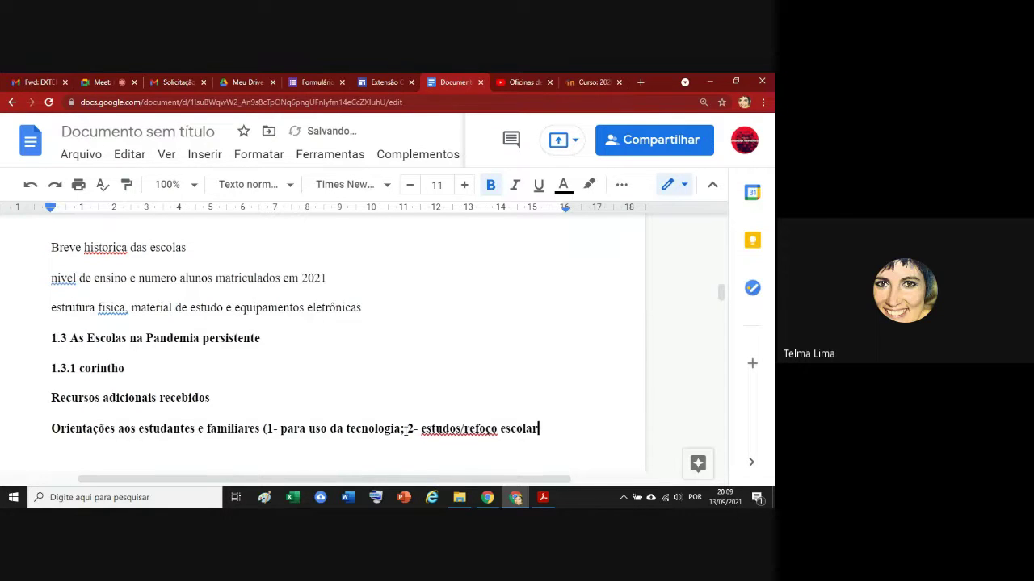
{"action": "type", "text": " etc)"}
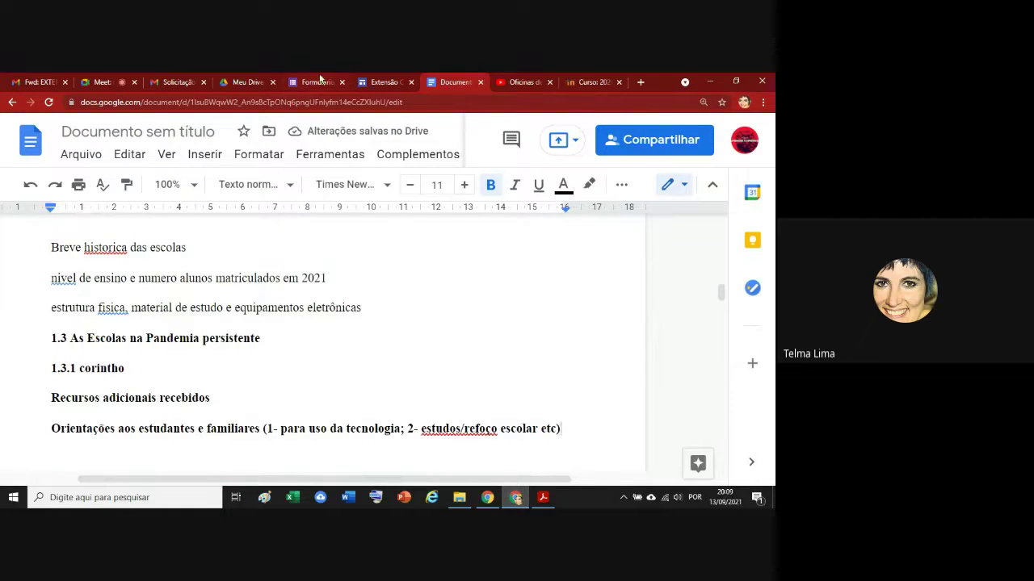
Examine survey form questions 4.1 to 4.4 on student and family support and question 5 on cuts to school resources.
{"action": "left_click", "coordinate": [320, 81]}
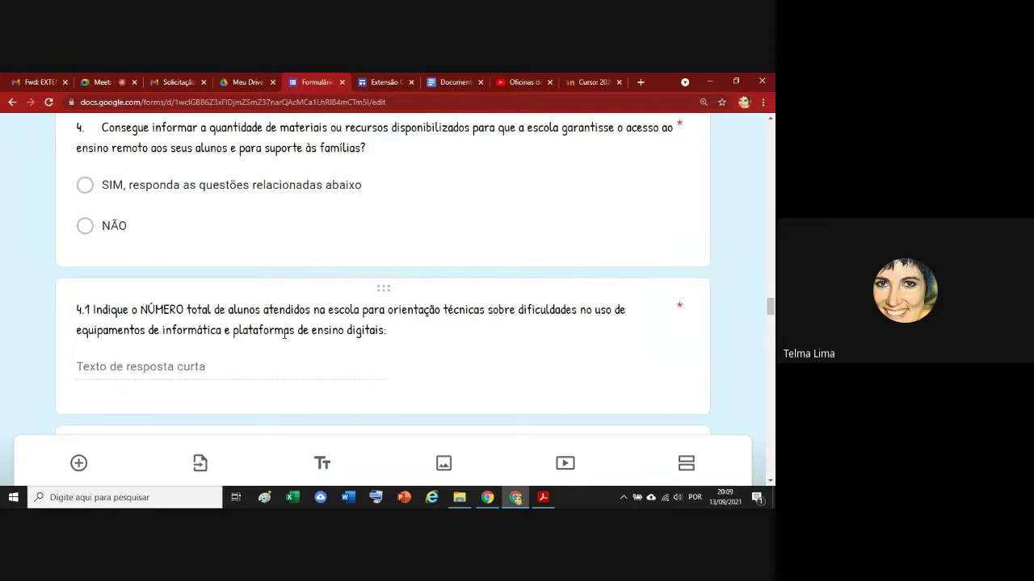
{"action": "left_click", "coordinate": [770, 481]}
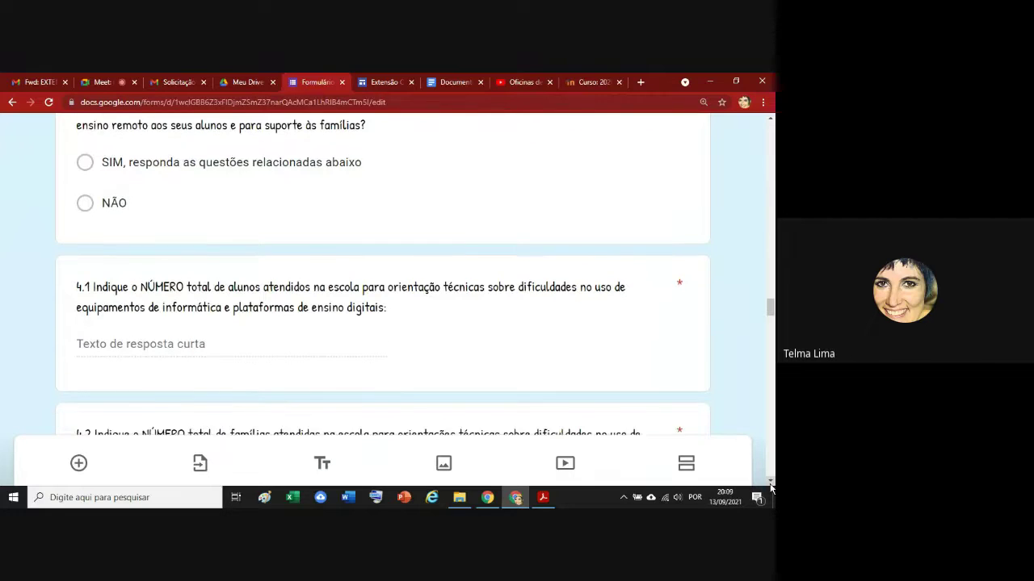
{"action": "left_click", "coordinate": [770, 482]}
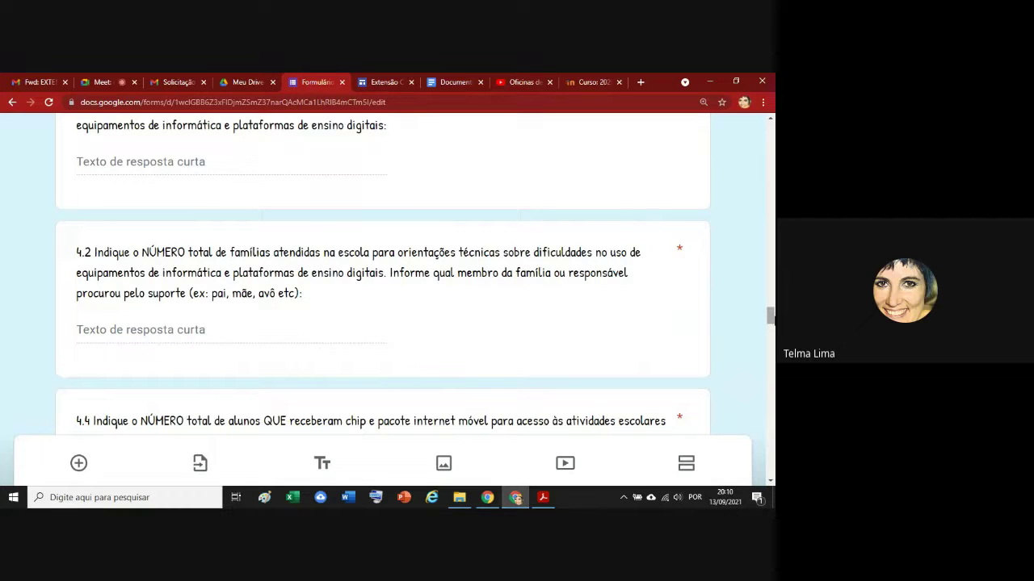
{"action": "scroll", "coordinate": [771, 319], "scroll_direction": "down", "scroll_amount": 2}
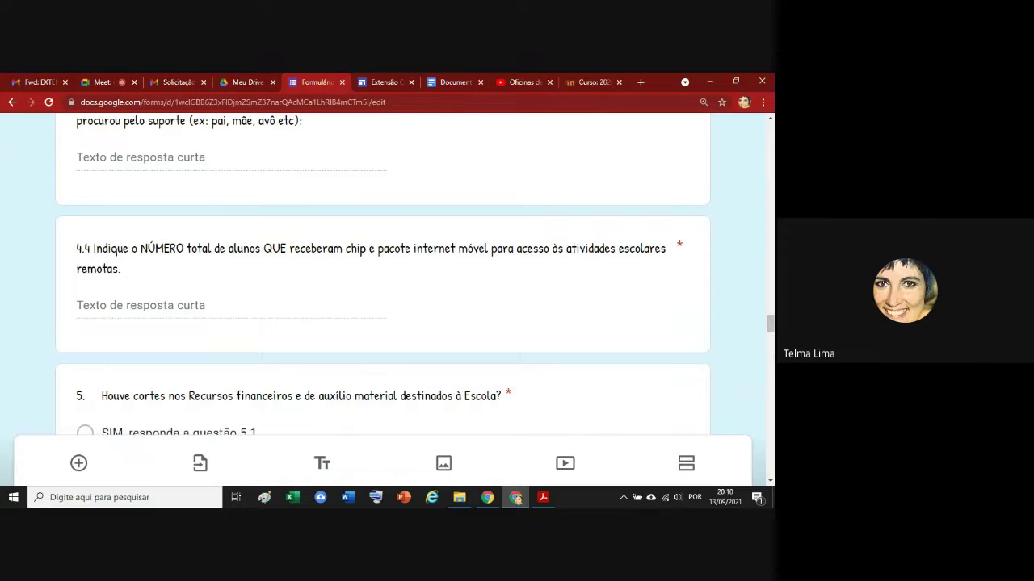
{"action": "left_click", "coordinate": [770, 480]}
{"action": "scroll", "coordinate": [771, 481], "scroll_direction": "down", "scroll_amount": 3}
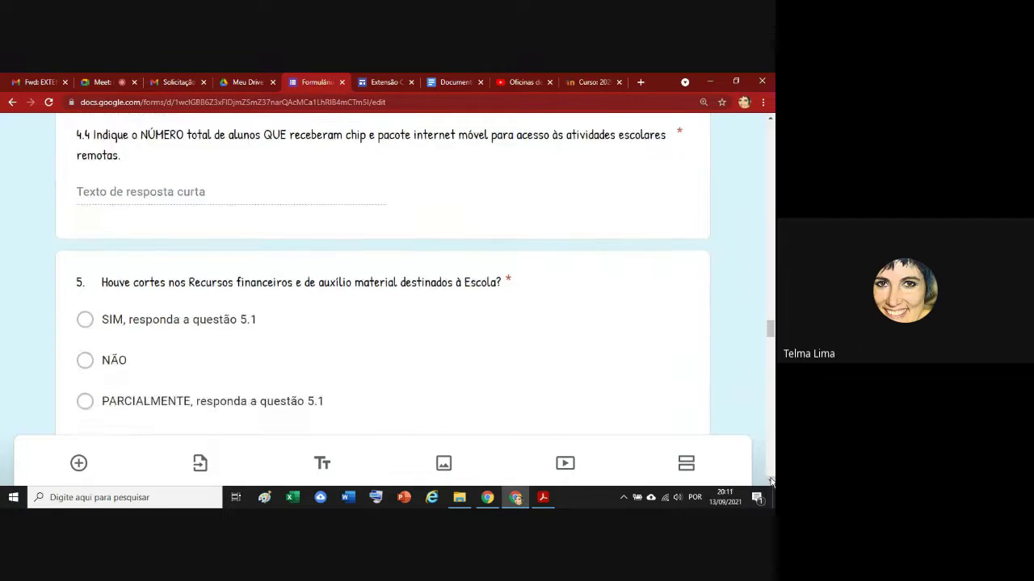
Review survey form questions 4 to 5.1 on remote-teaching support and resource cuts, comparing them with the report outline.
{"action": "scroll", "coordinate": [771, 482], "scroll_direction": "down", "scroll_amount": 1}
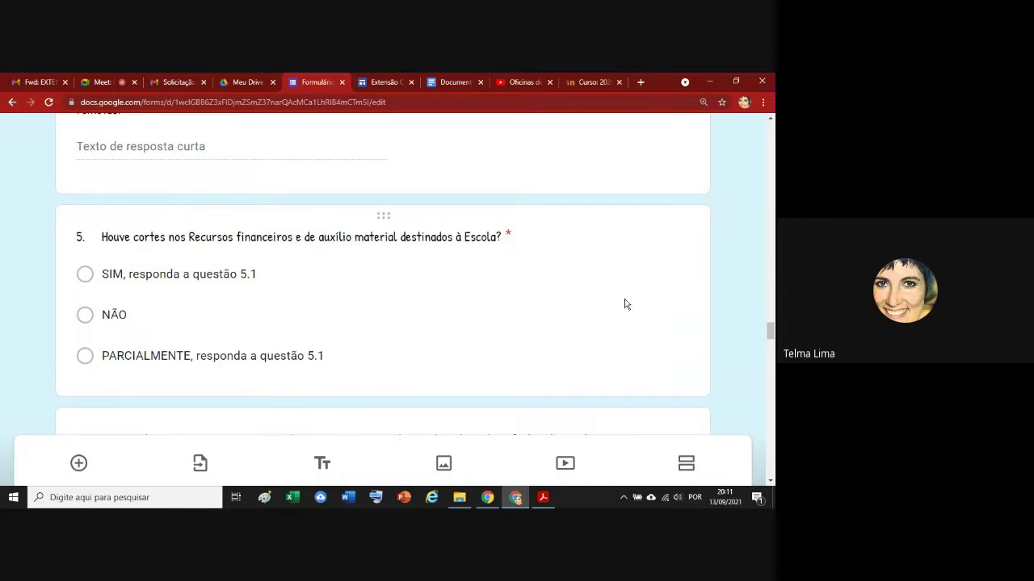
{"action": "left_click", "coordinate": [444, 81]}
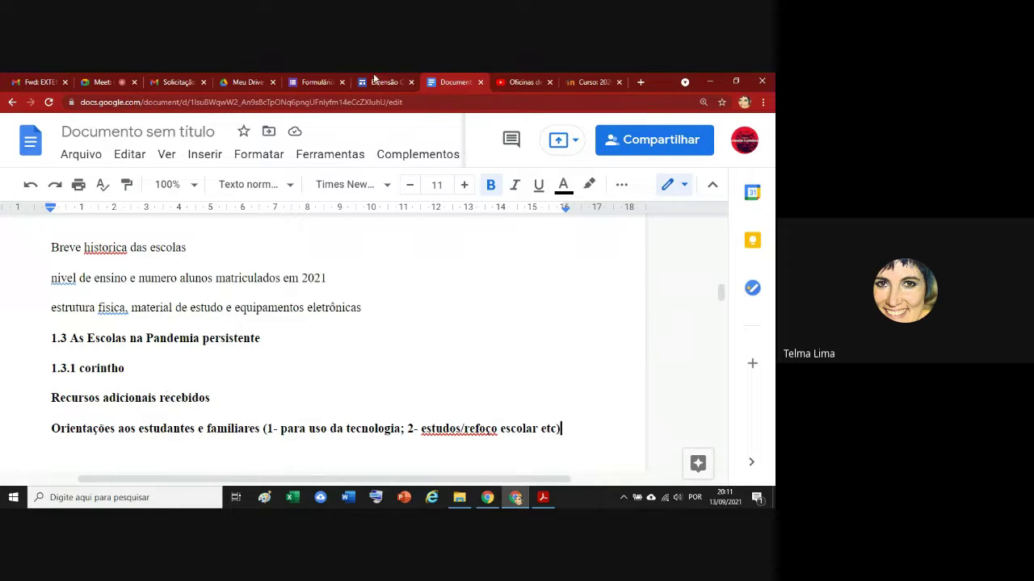
{"action": "left_click", "coordinate": [307, 82]}
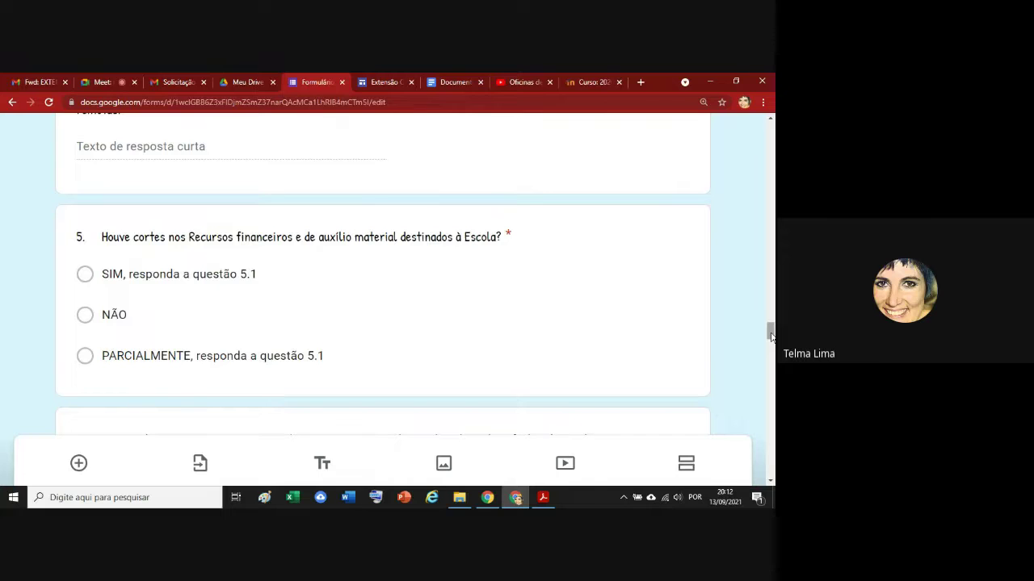
{"action": "left_click_drag", "start_coordinate": [771, 336], "coordinate": [771, 339]}
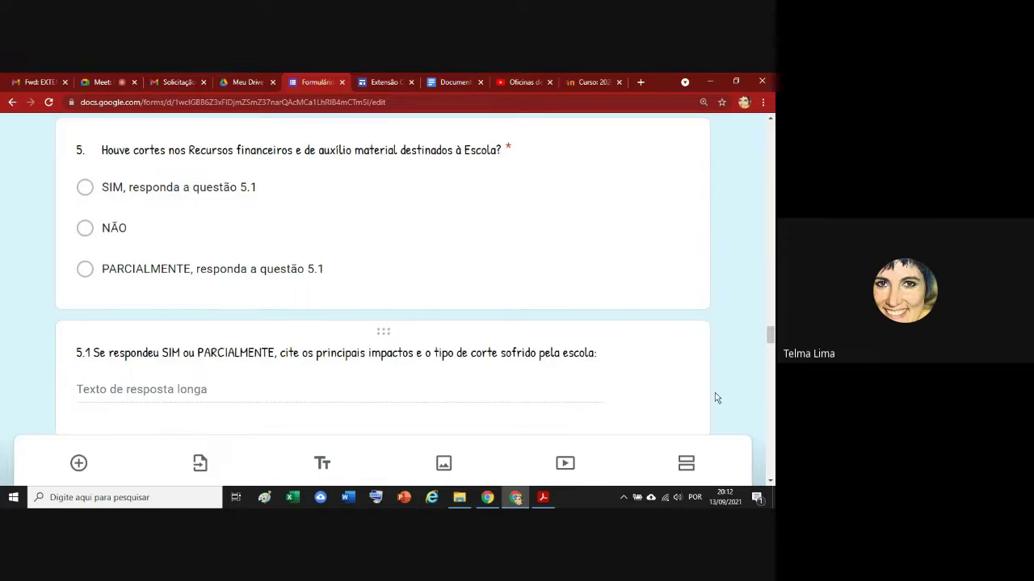
{"action": "left_click_drag", "start_coordinate": [772, 337], "coordinate": [771, 346]}
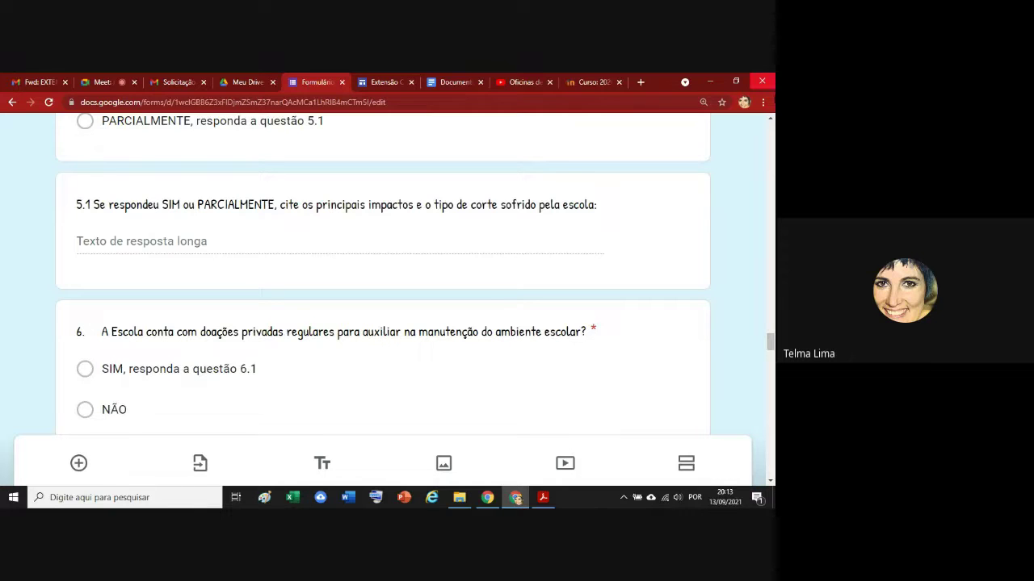
{"action": "left_click", "coordinate": [770, 119]}
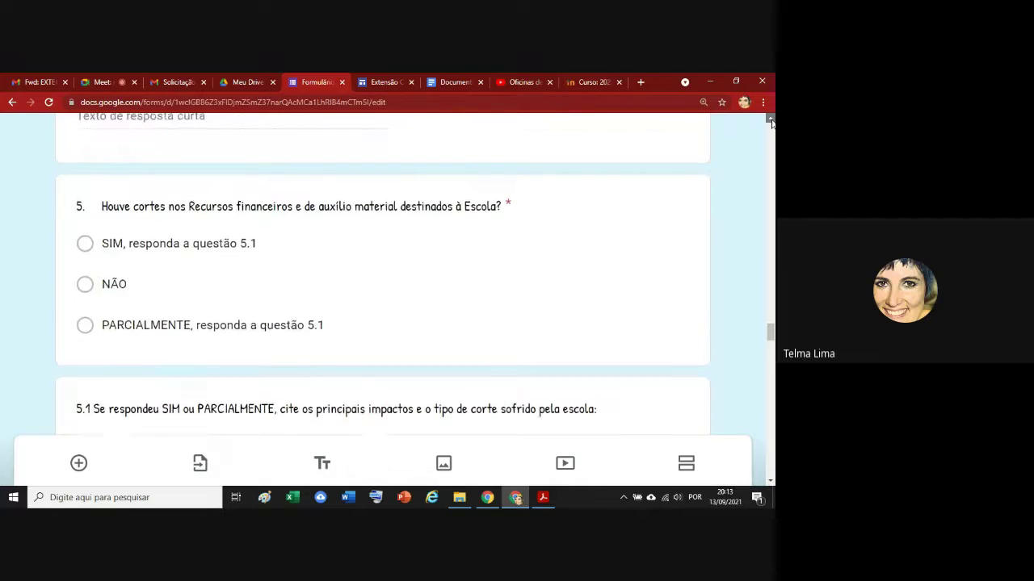
{"action": "left_click", "coordinate": [769, 120]}
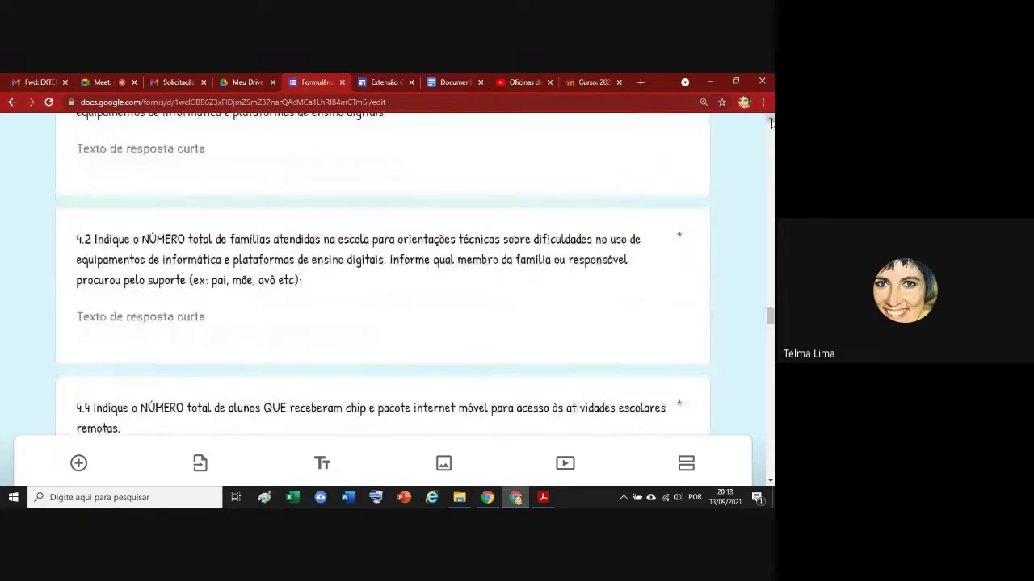
{"action": "left_click", "coordinate": [771, 122]}
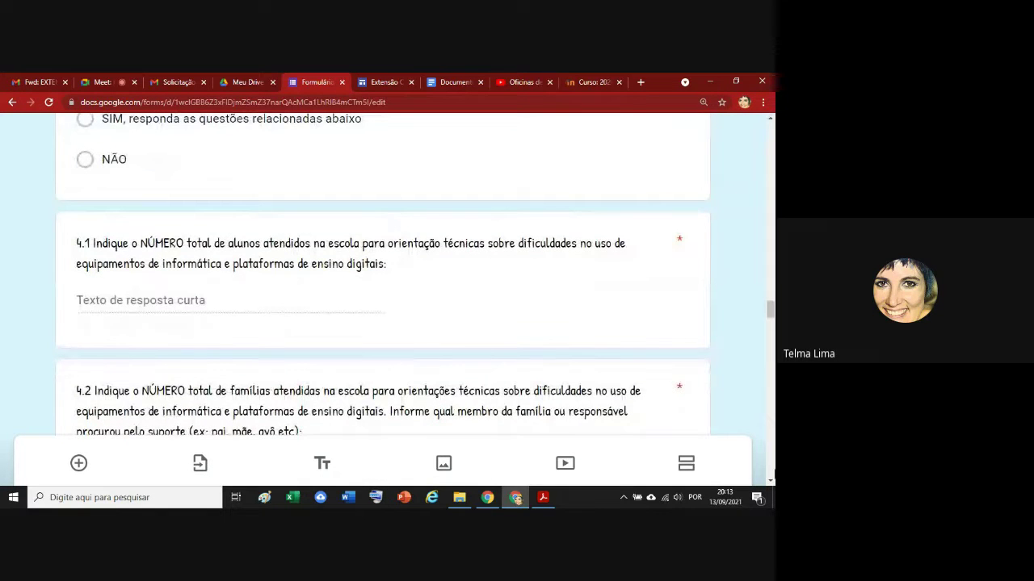
{"action": "left_click", "coordinate": [770, 480]}
{"action": "left_click", "coordinate": [770, 480]}
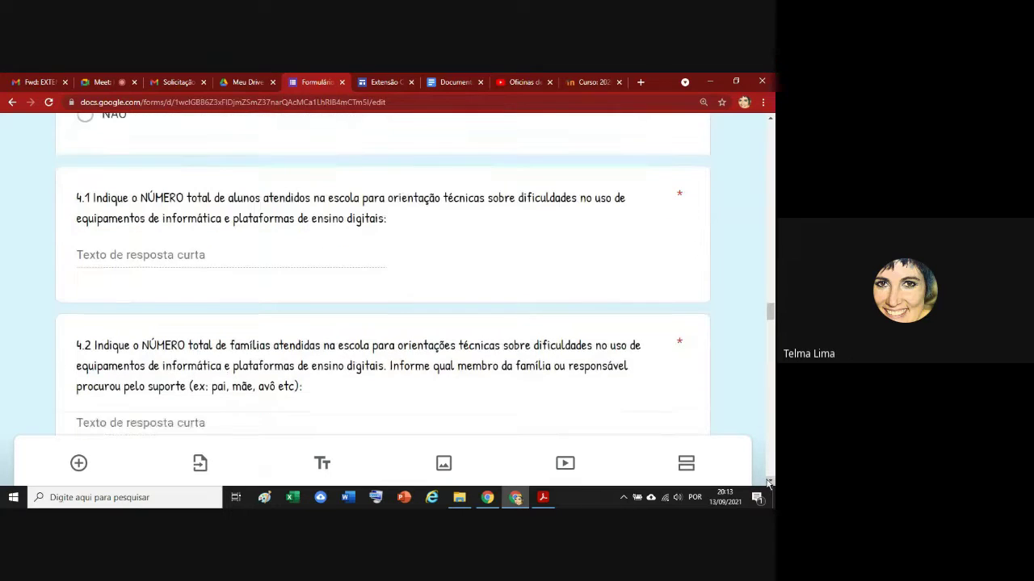
{"action": "left_click", "coordinate": [769, 119]}
{"action": "scroll", "coordinate": [771, 120], "scroll_direction": "up", "scroll_amount": 1}
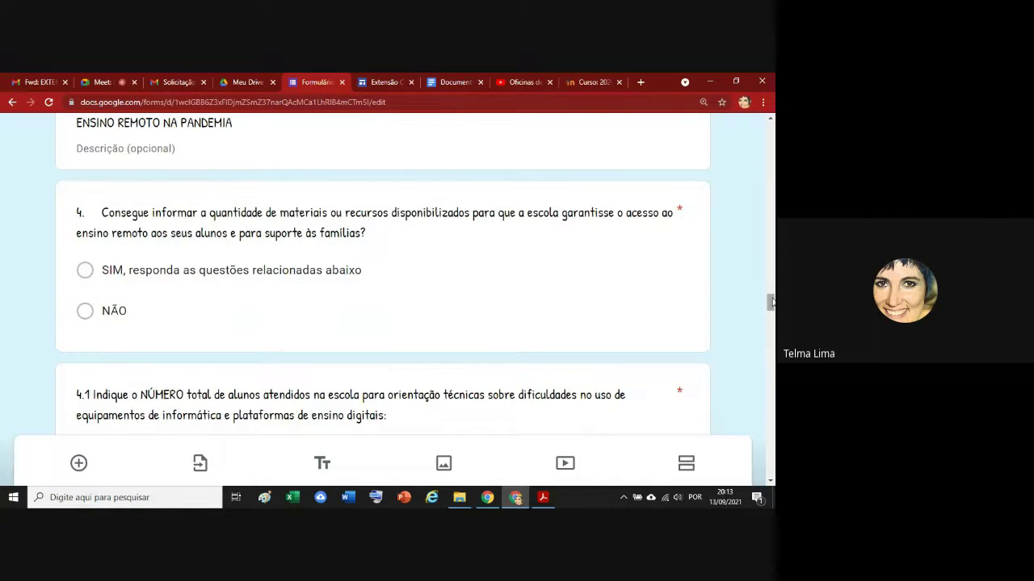
{"action": "scroll", "coordinate": [382, 274], "scroll_direction": "down", "scroll_amount": 5}
{"action": "scroll", "coordinate": [337, 268], "scroll_direction": "down", "scroll_amount": 3}
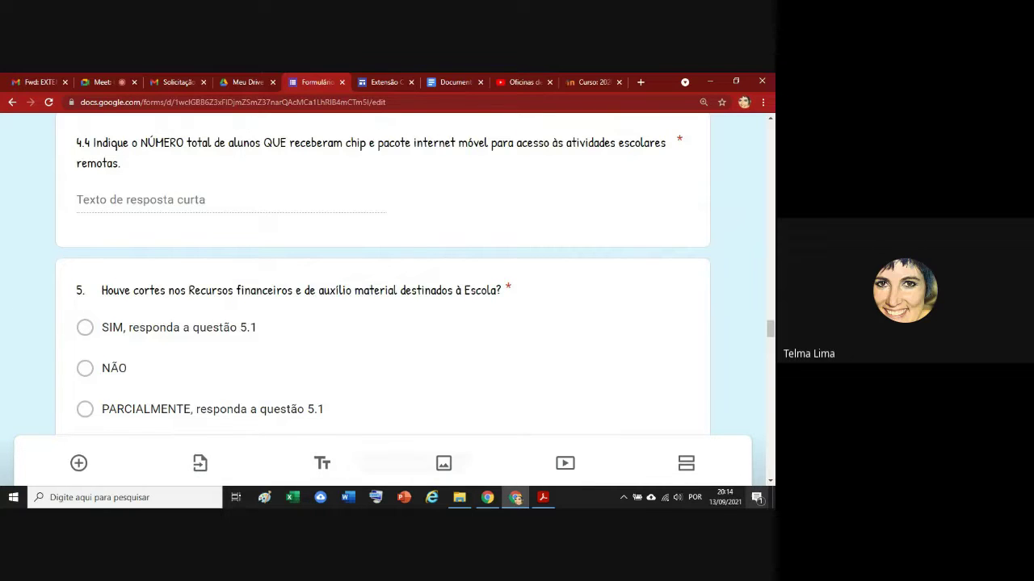
Examine survey form questions 5 to 6.1 on resource cuts and private donations, and the start of the school attendance section.
{"action": "left_click", "coordinate": [772, 481]}
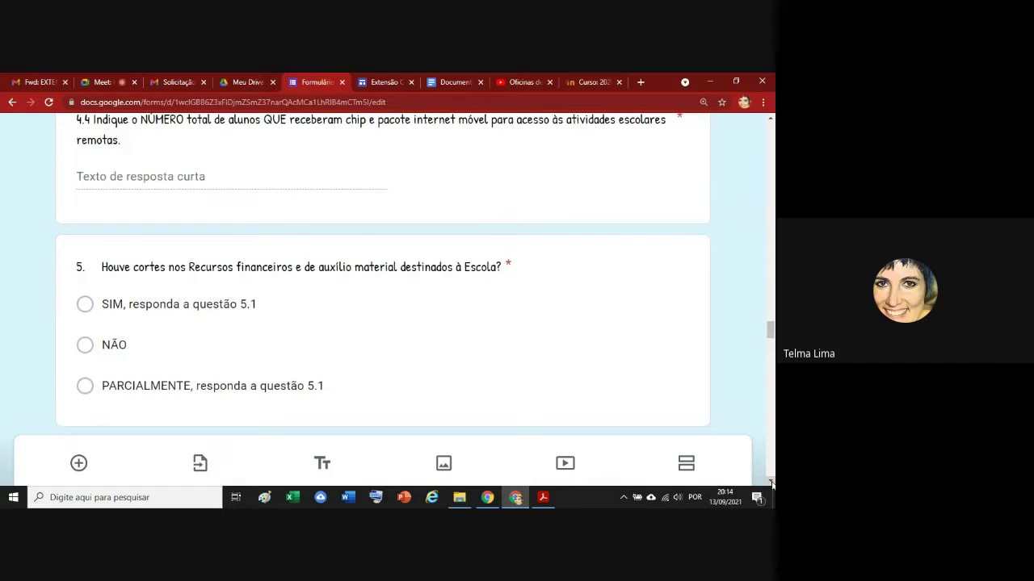
{"action": "left_click", "coordinate": [771, 481]}
{"action": "left_click", "coordinate": [771, 482]}
{"action": "left_click", "coordinate": [771, 481]}
{"action": "left_click", "coordinate": [771, 481]}
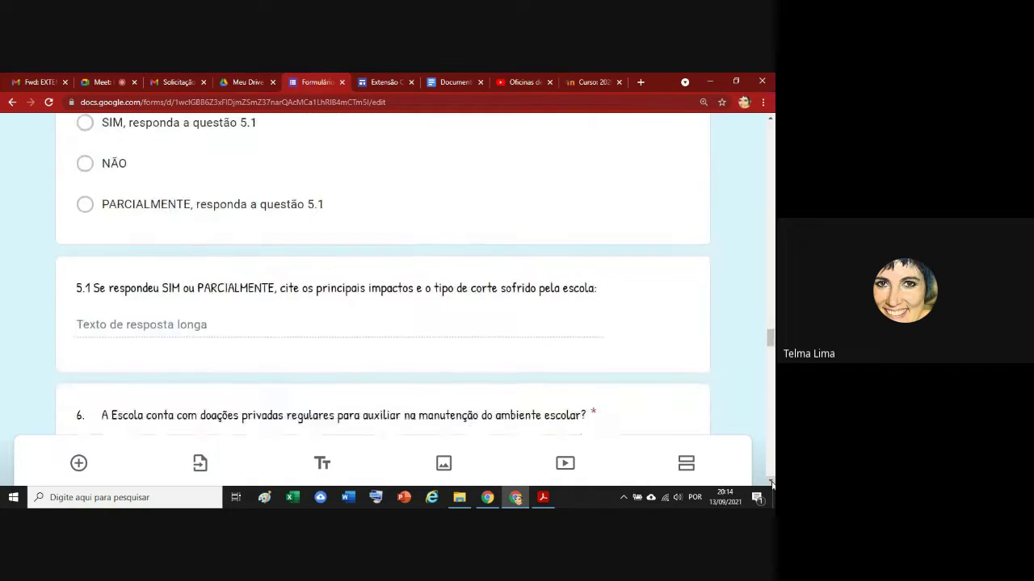
{"action": "left_click", "coordinate": [771, 481]}
{"action": "left_click", "coordinate": [771, 482]}
{"action": "left_click", "coordinate": [771, 481]}
{"action": "left_click", "coordinate": [772, 481]}
{"action": "left_click", "coordinate": [771, 481]}
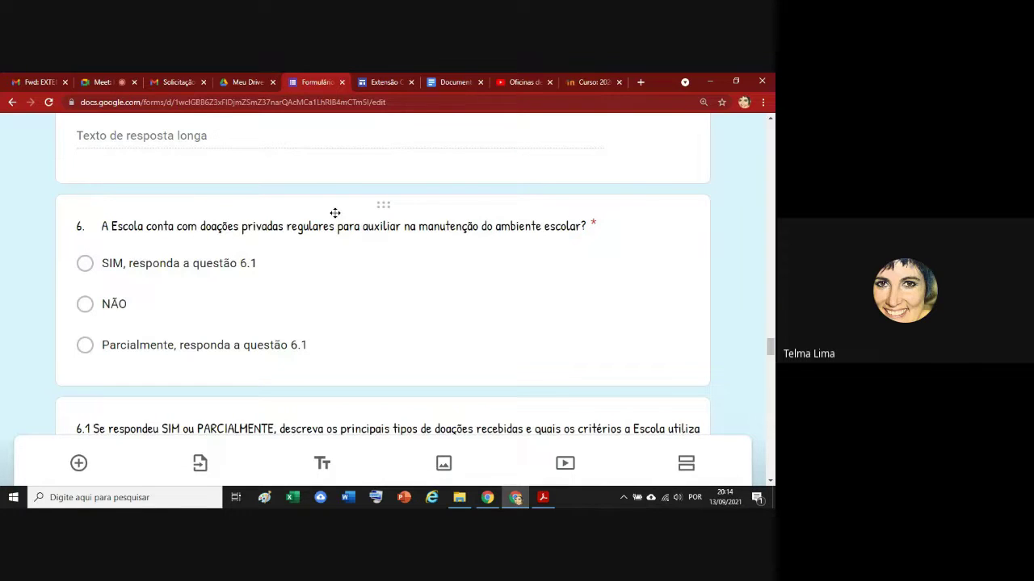
{"action": "scroll", "coordinate": [769, 481], "scroll_direction": "down", "scroll_amount": 3}
{"action": "left_click", "coordinate": [769, 481]}
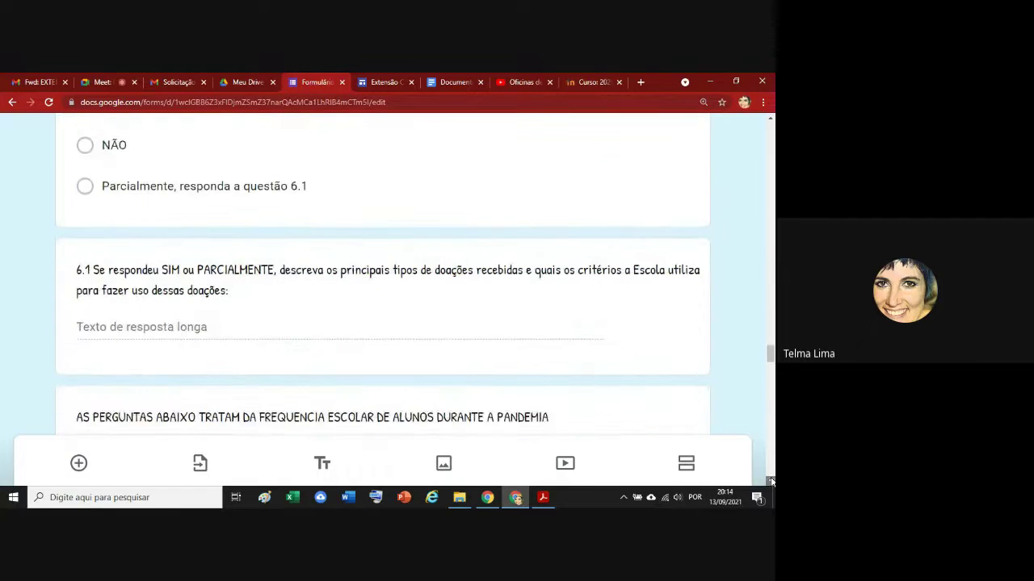
{"action": "left_click", "coordinate": [770, 482]}
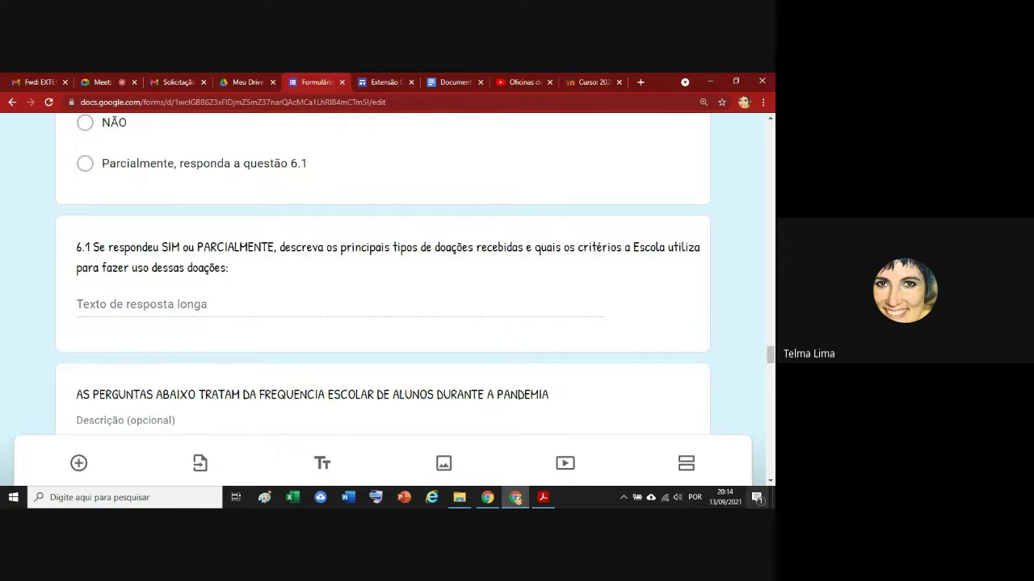
{"action": "left_click", "coordinate": [770, 481]}
{"action": "scroll", "coordinate": [769, 482], "scroll_direction": "down", "scroll_amount": 2}
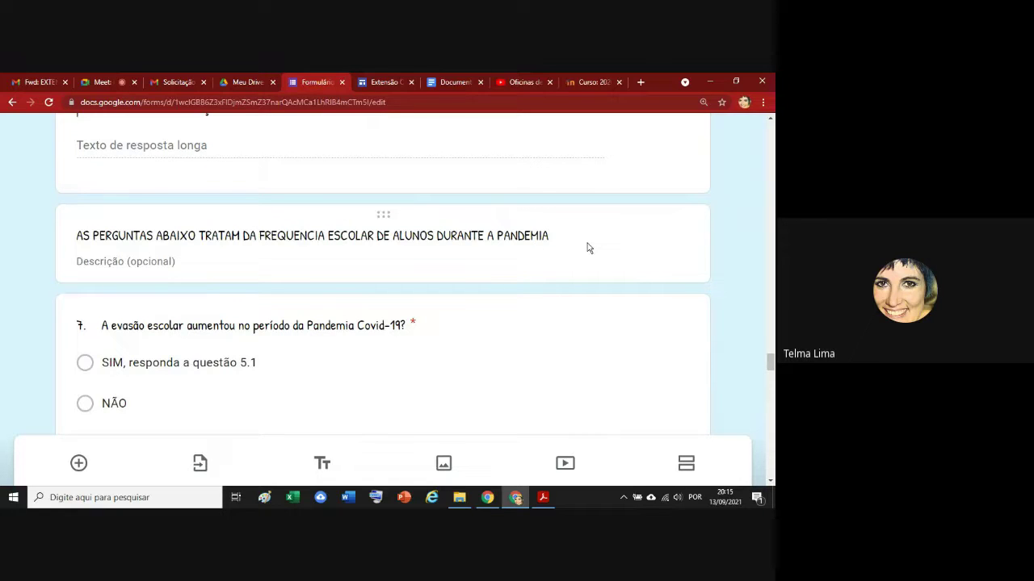
In the report document, write "13.1 estadual" on the line below the "Orientações aos estudantes e familiares" item.
{"action": "left_click", "coordinate": [448, 83]}
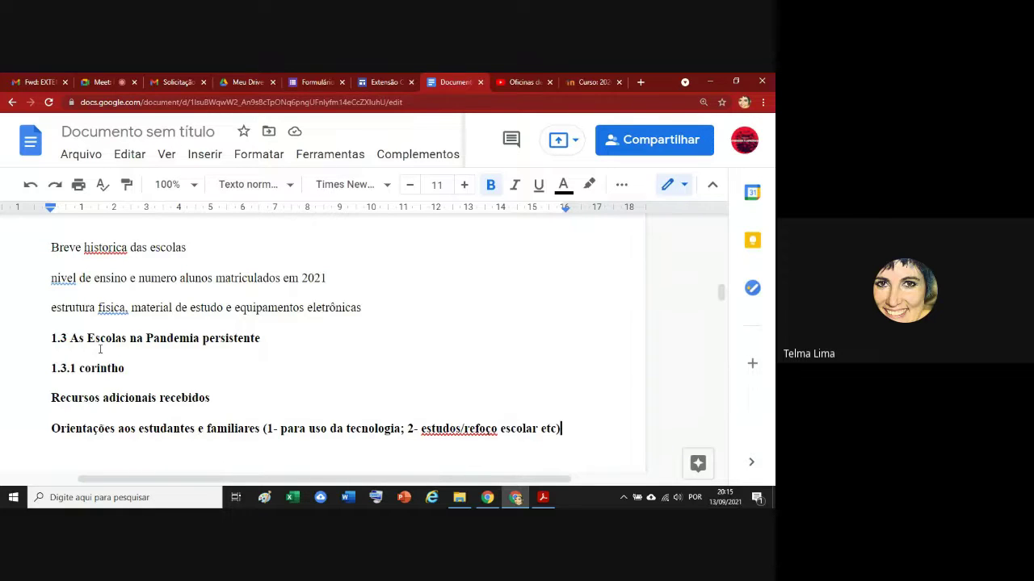
{"action": "left_click", "coordinate": [87, 454]}
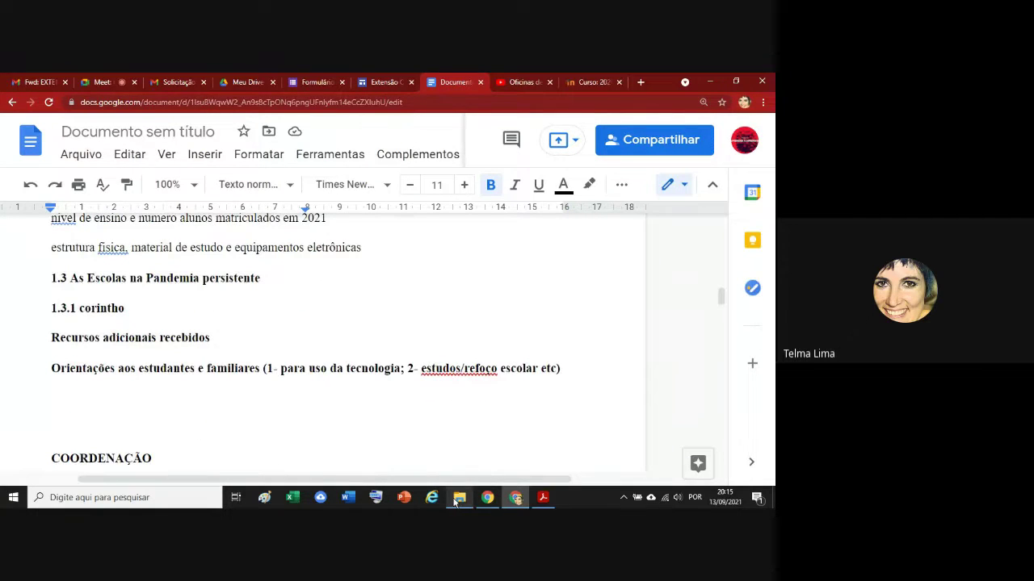
{"action": "mouse_move", "coordinate": [454, 502]}
{"action": "type", "text": "3"}
{"action": "key", "text": "BackSpace"}
{"action": "type", "text": "13.1 "}
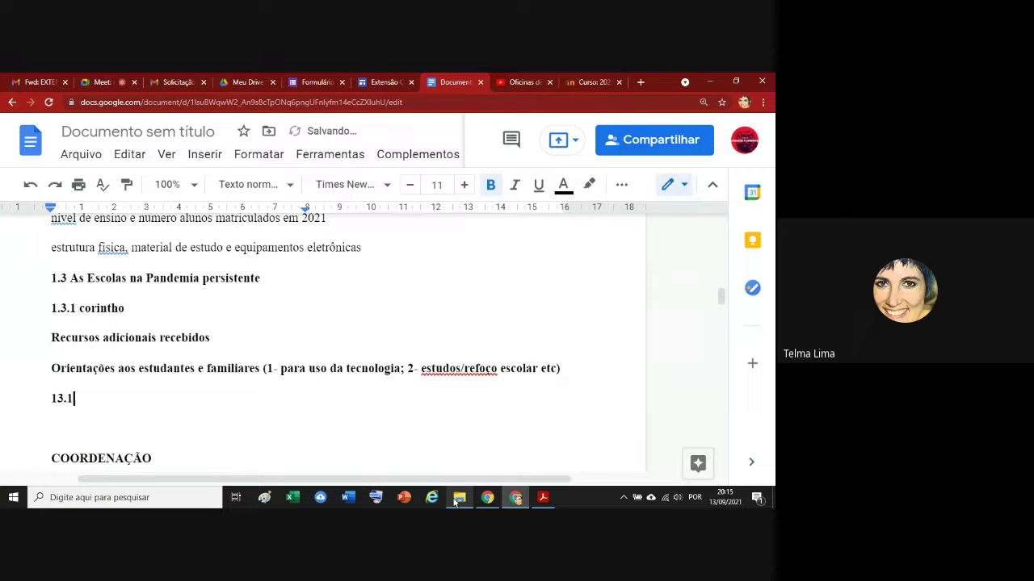
{"action": "type", "text": "estadual"}
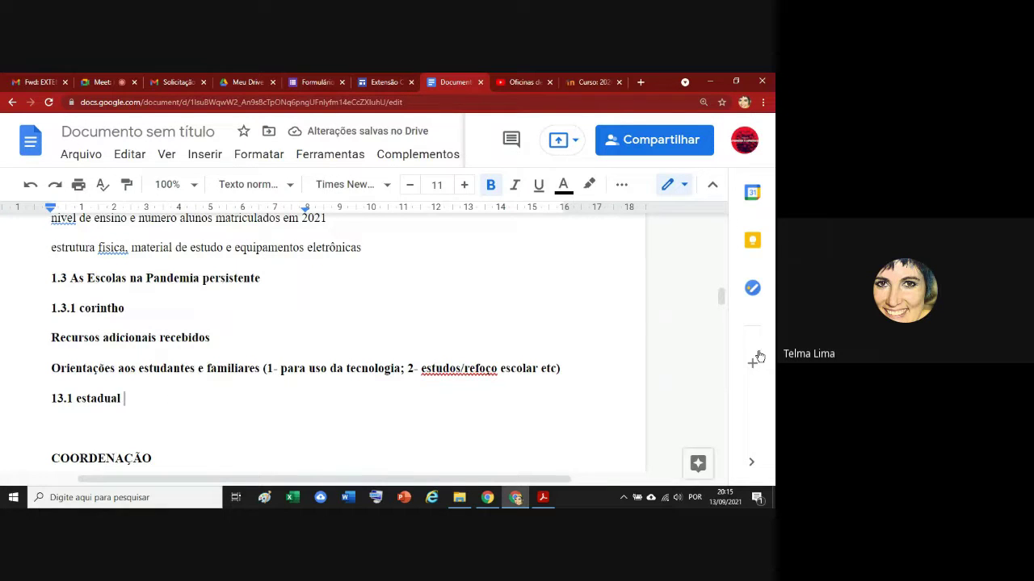
Add the heading "1.4 Frequencia Escolar na pandemia persistente" above "COORDENAÇÃO", with its right indent at the 16 cm mark and an empty line below.
{"action": "left_click_drag", "start_coordinate": [721, 296], "coordinate": [719, 302]}
{"action": "left_click", "coordinate": [65, 382]}
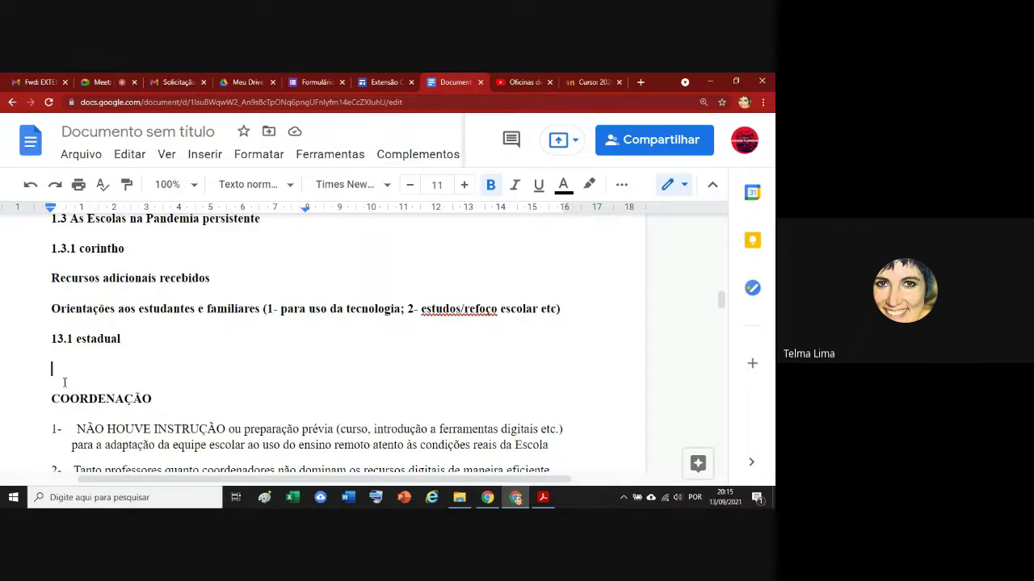
{"action": "key", "text": "Return"}
{"action": "type", "text": "1.4"}
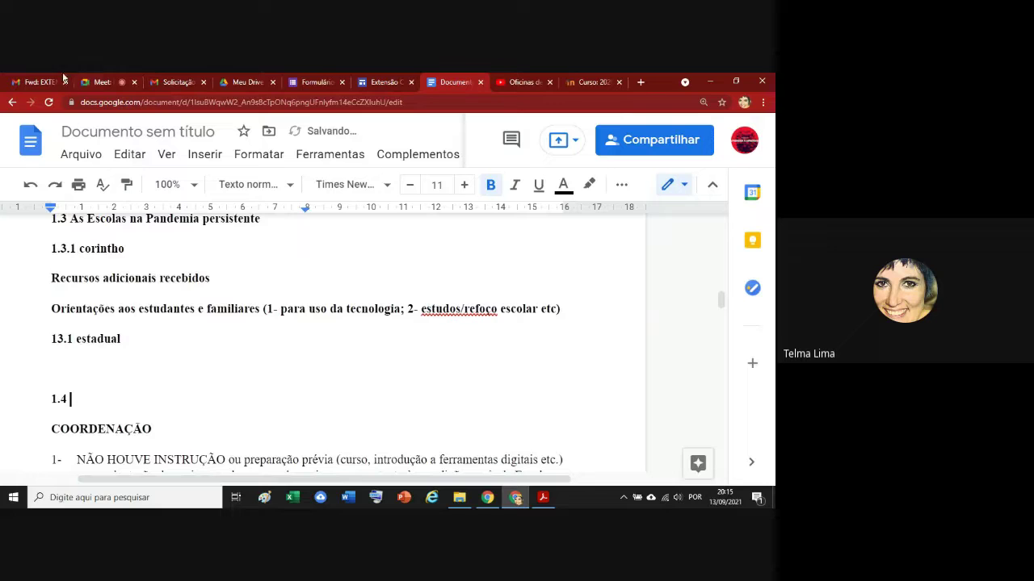
{"action": "left_click", "coordinate": [313, 85]}
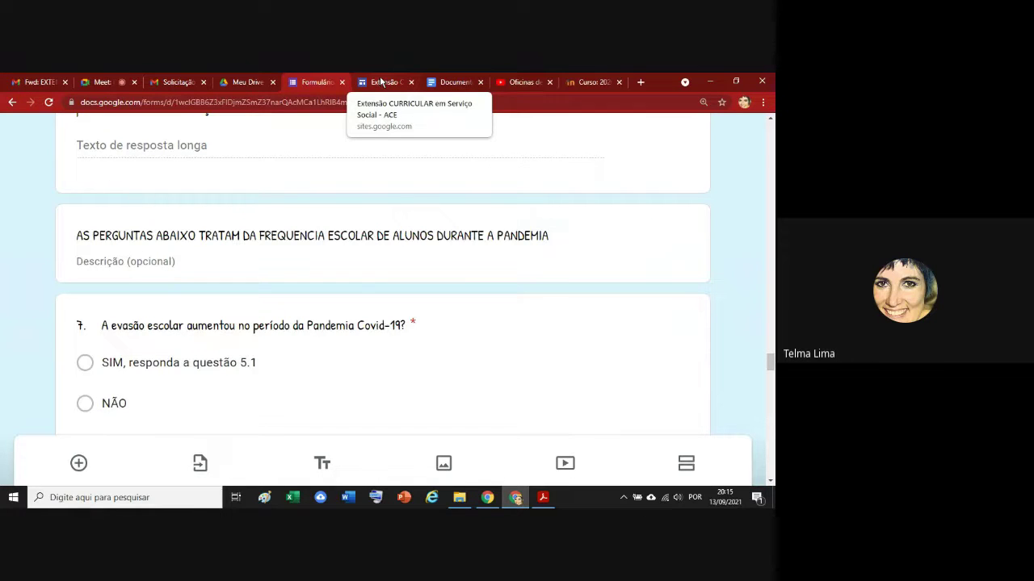
{"action": "left_click", "coordinate": [442, 83]}
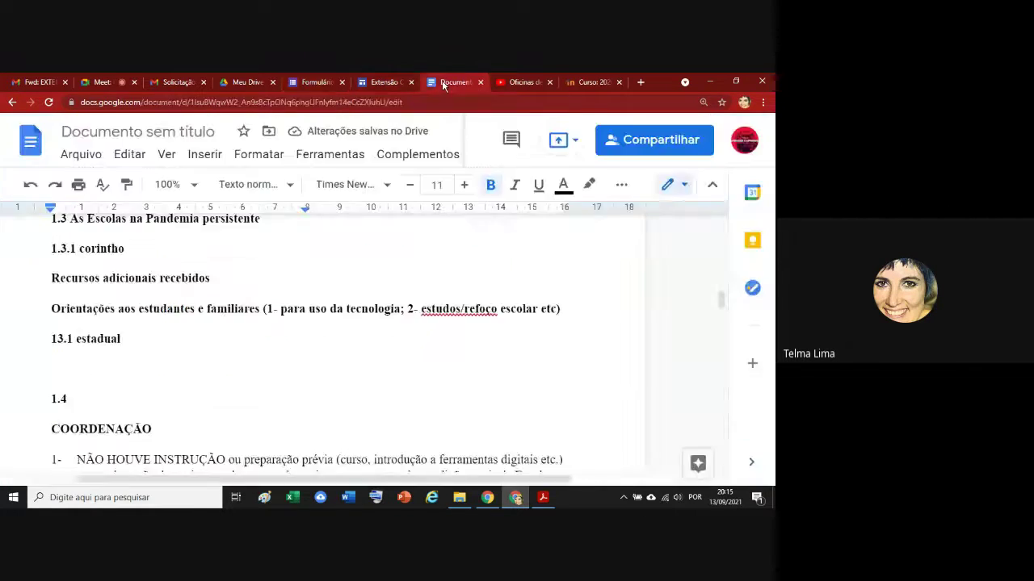
{"action": "type", "text": "Frequencia "}
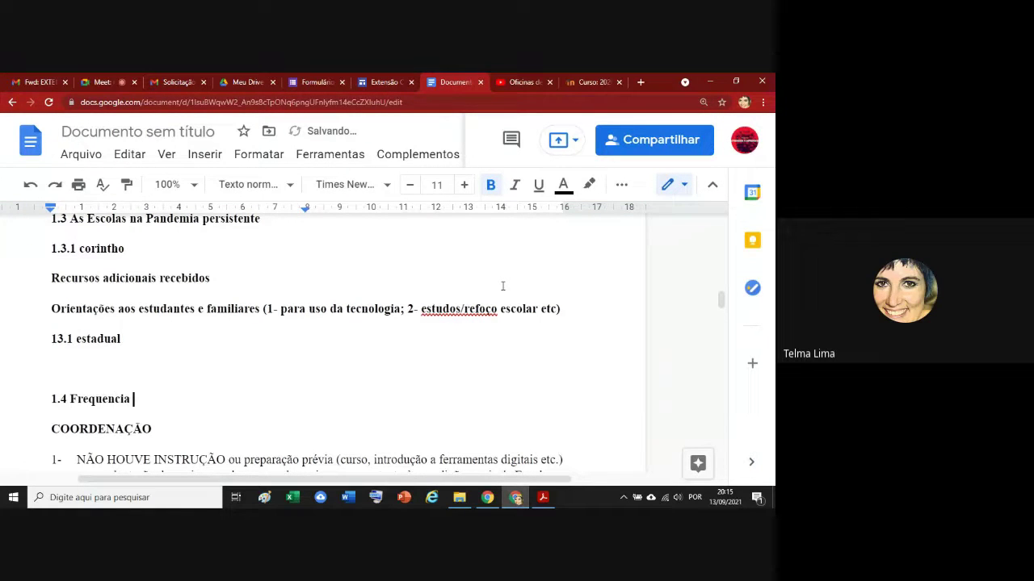
{"action": "type", "text": "Escolar na "}
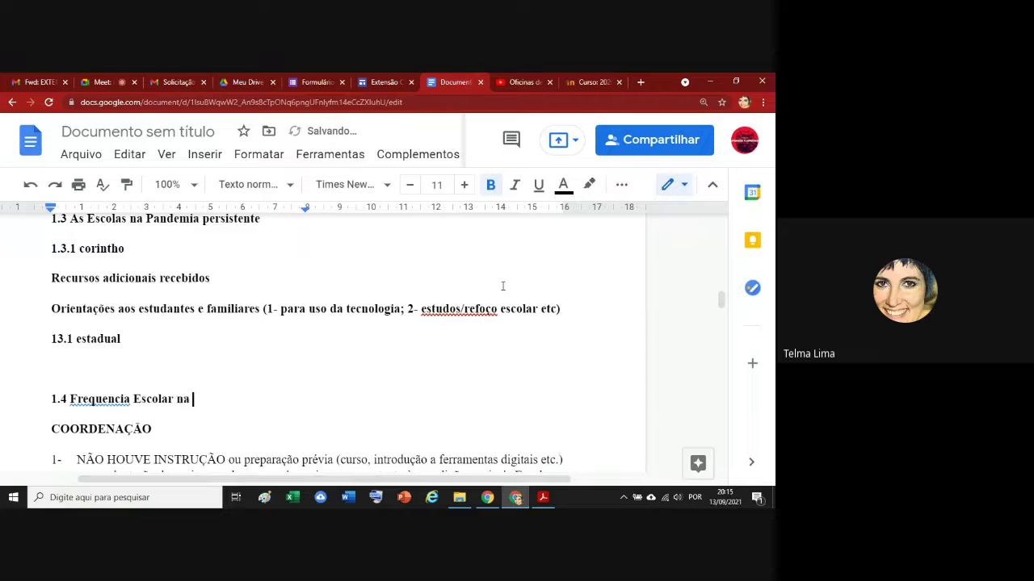
{"action": "type", "text": "pandemia persistente"}
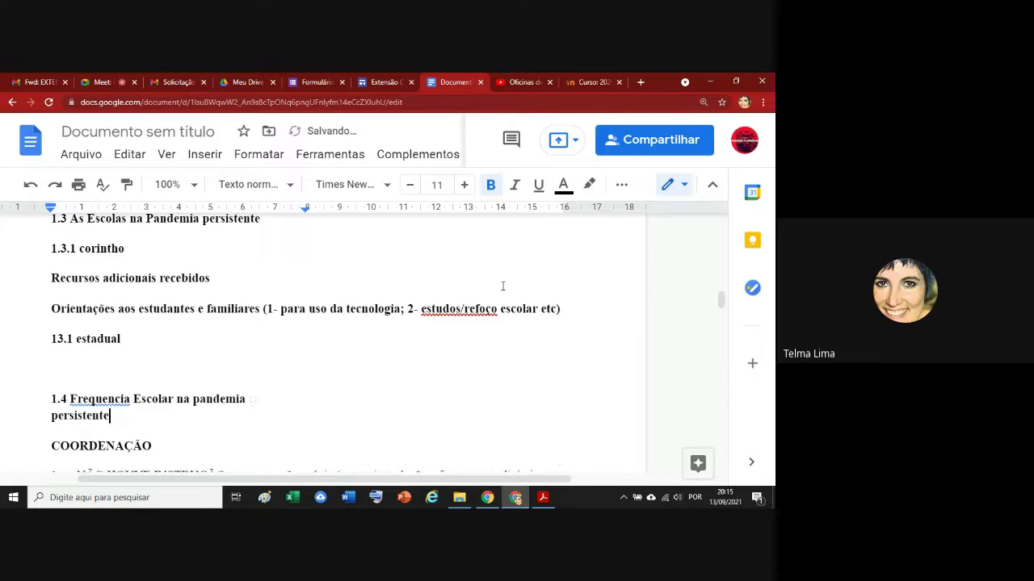
{"action": "left_click_drag", "start_coordinate": [305, 210], "coordinate": [579, 230]}
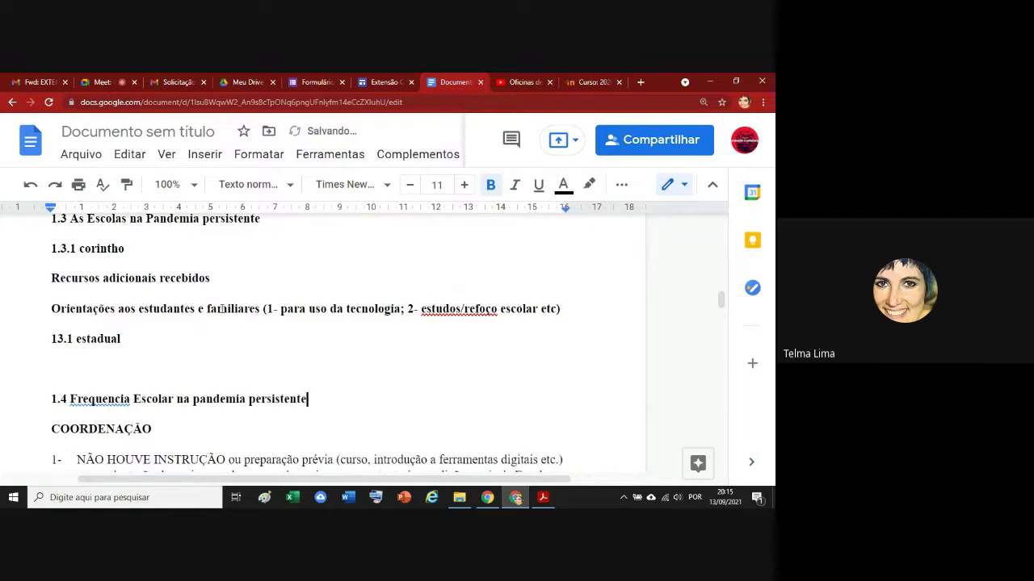
{"action": "key", "text": "Return"}
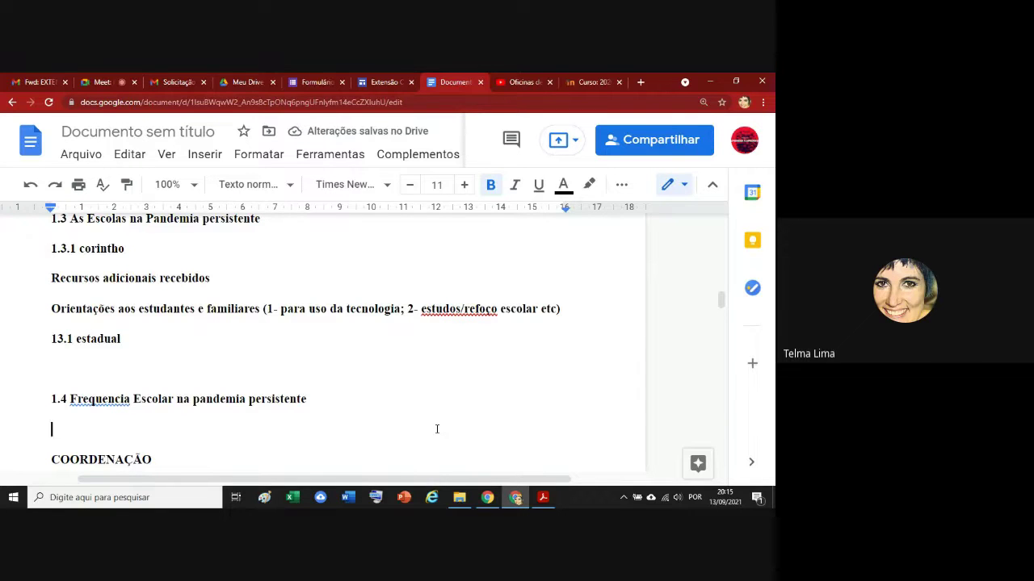
Examine survey form questions 7 to 10 on school dropout, failure rates, contact with families and active-search partnerships.
{"action": "left_click", "coordinate": [312, 83]}
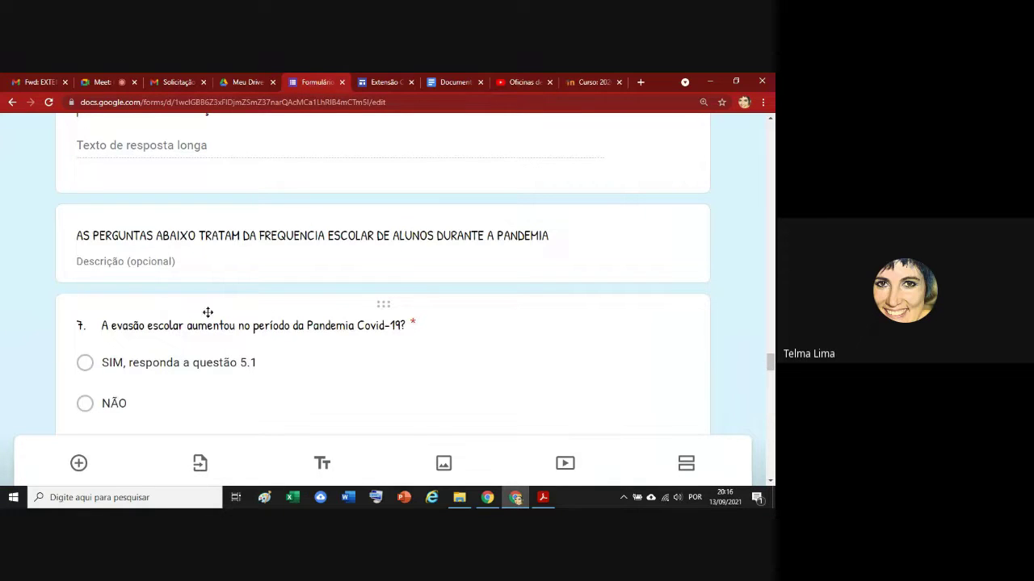
{"action": "left_click", "coordinate": [770, 481]}
{"action": "left_click", "coordinate": [771, 482]}
{"action": "left_click", "coordinate": [771, 482]}
{"action": "left_click", "coordinate": [772, 482]}
{"action": "left_click", "coordinate": [771, 482]}
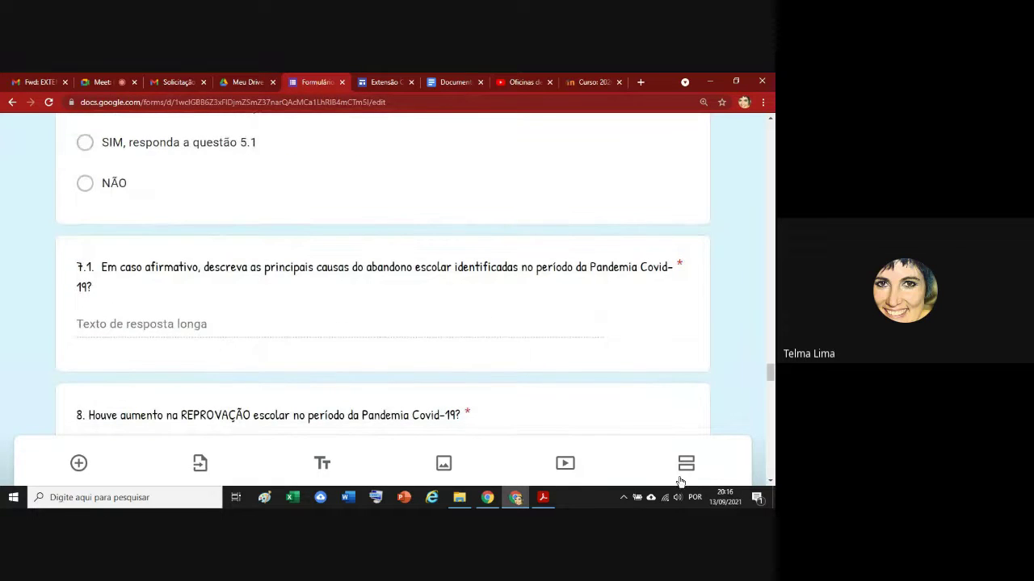
{"action": "left_click", "coordinate": [770, 482]}
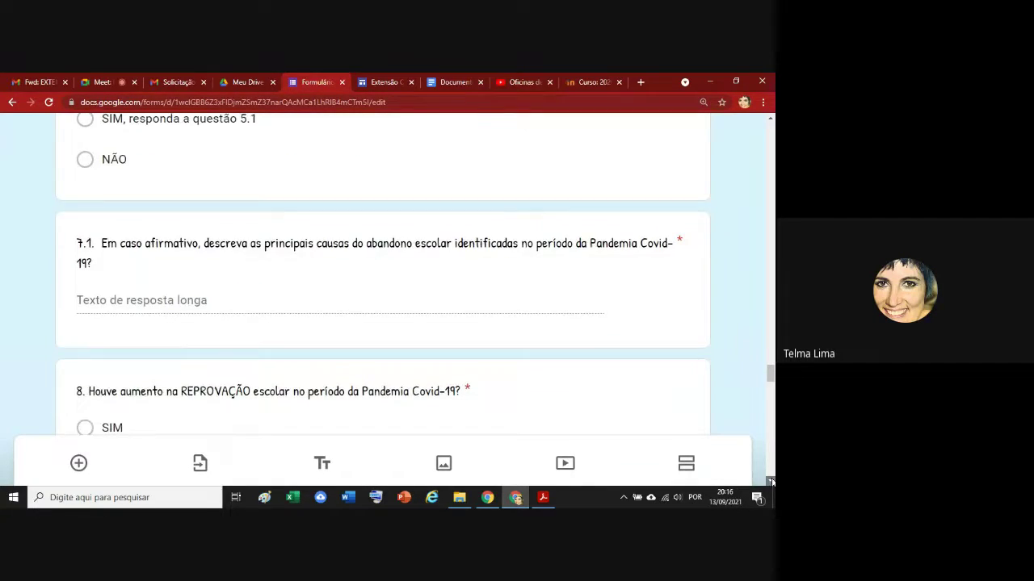
{"action": "left_click", "coordinate": [770, 482]}
{"action": "left_click", "coordinate": [770, 482]}
{"action": "left_click", "coordinate": [770, 482]}
{"action": "left_click", "coordinate": [770, 482]}
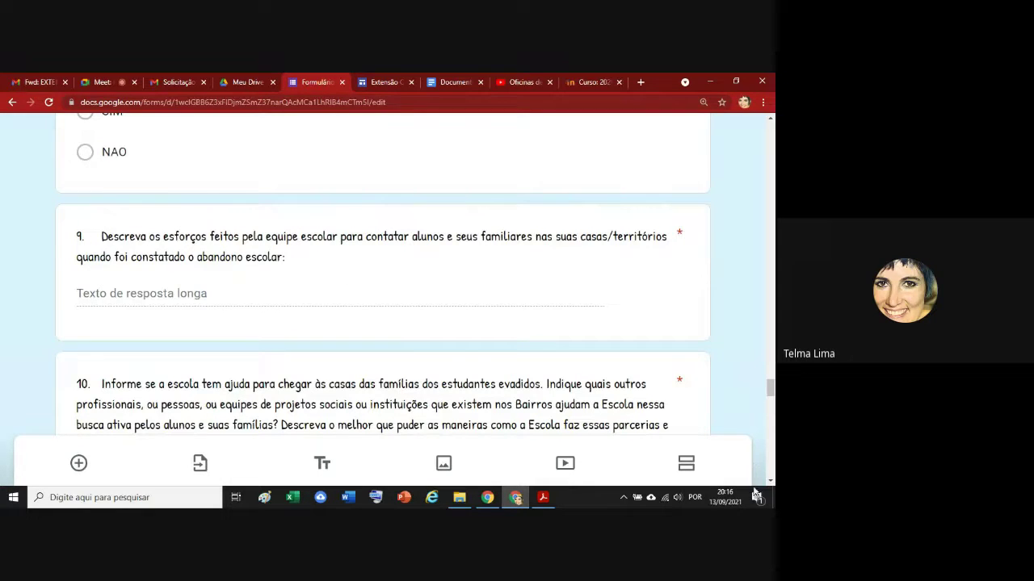
{"action": "scroll", "coordinate": [771, 476], "scroll_direction": "down", "scroll_amount": 3}
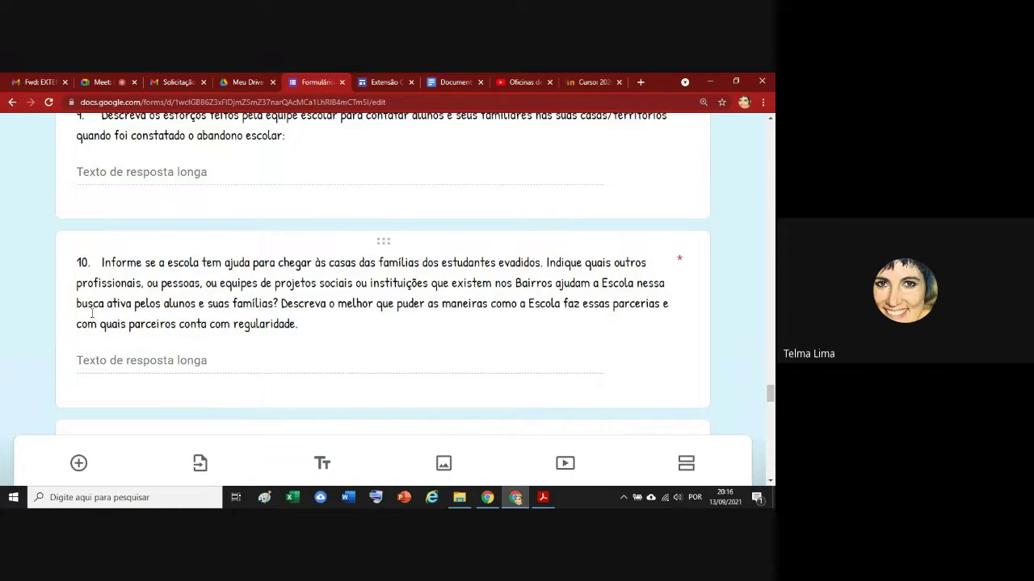
Examine survey form questions 10 to 12 on outreach partnerships, student engagement in remote teaching, and remote, hybrid or in-person teaching.
{"action": "left_click", "coordinate": [770, 482]}
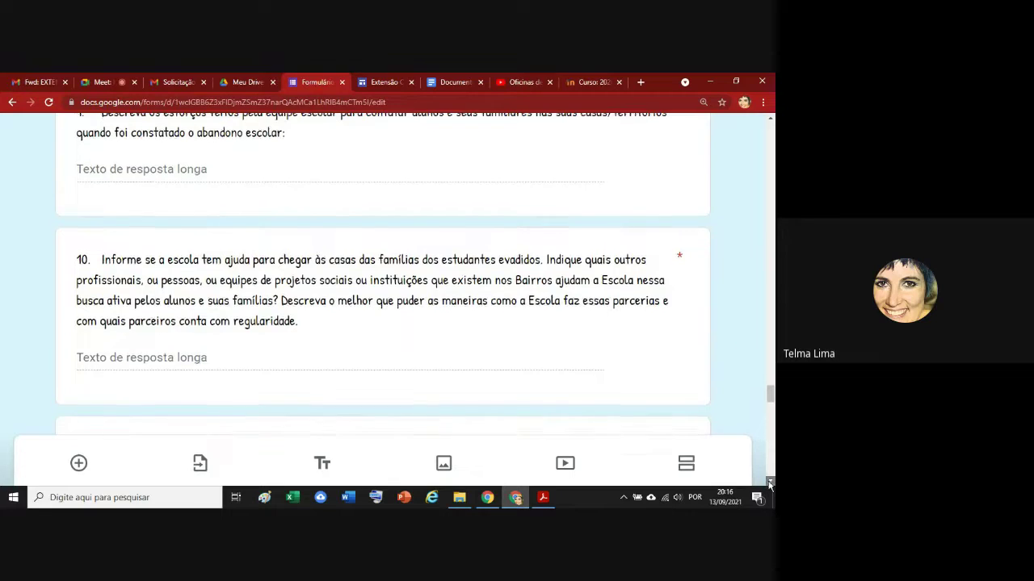
{"action": "left_click", "coordinate": [769, 482]}
{"action": "left_click", "coordinate": [769, 482]}
{"action": "left_click", "coordinate": [769, 482]}
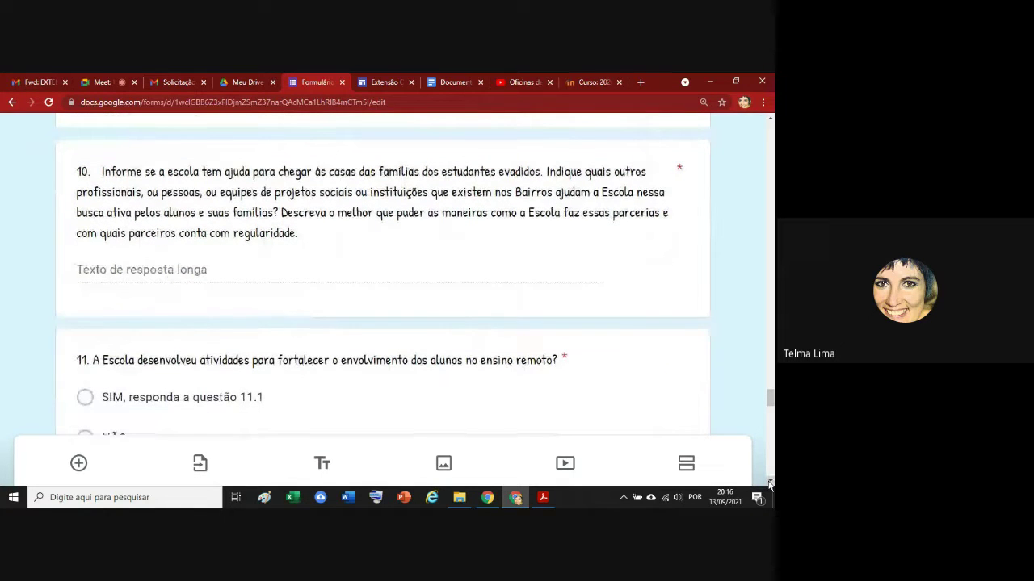
{"action": "left_click", "coordinate": [769, 482]}
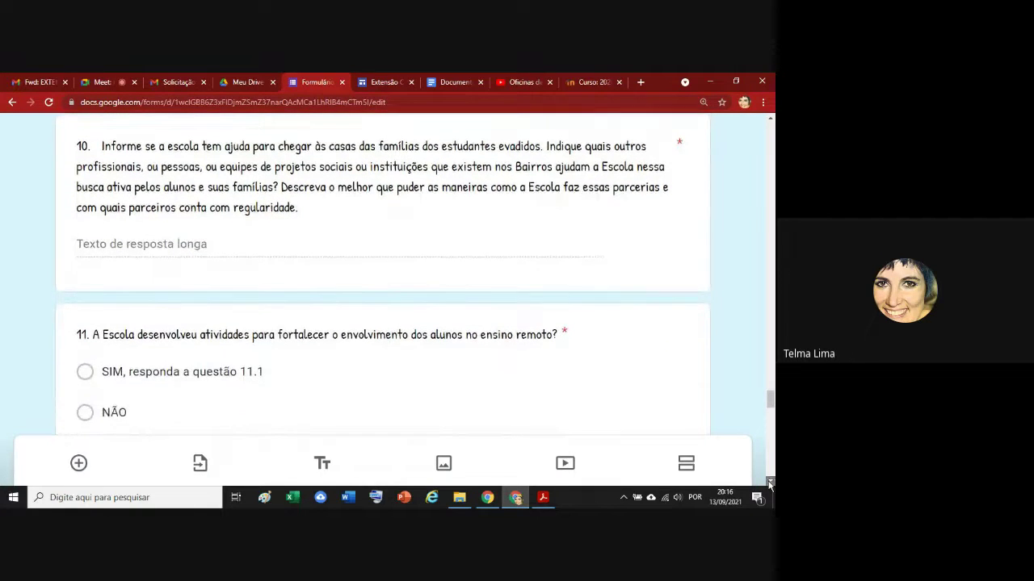
{"action": "left_click", "coordinate": [769, 482]}
{"action": "left_click", "coordinate": [770, 482]}
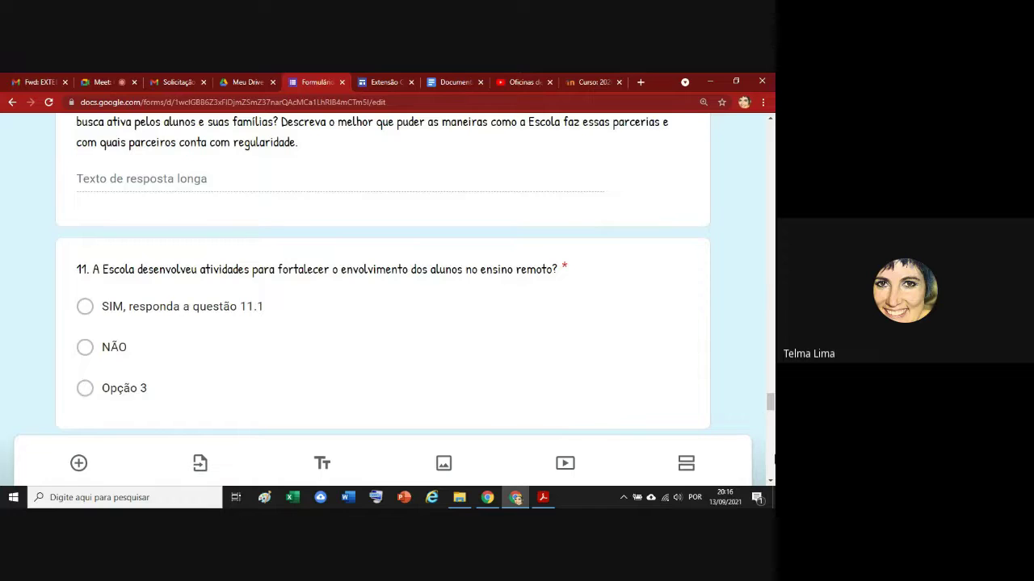
{"action": "left_click", "coordinate": [770, 481]}
{"action": "left_click", "coordinate": [771, 482]}
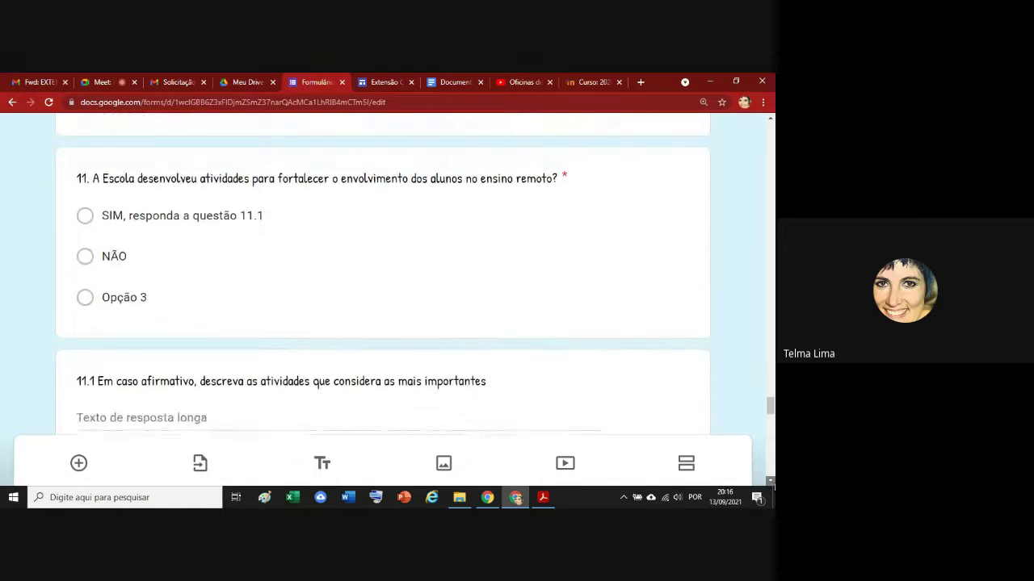
{"action": "left_click", "coordinate": [771, 482]}
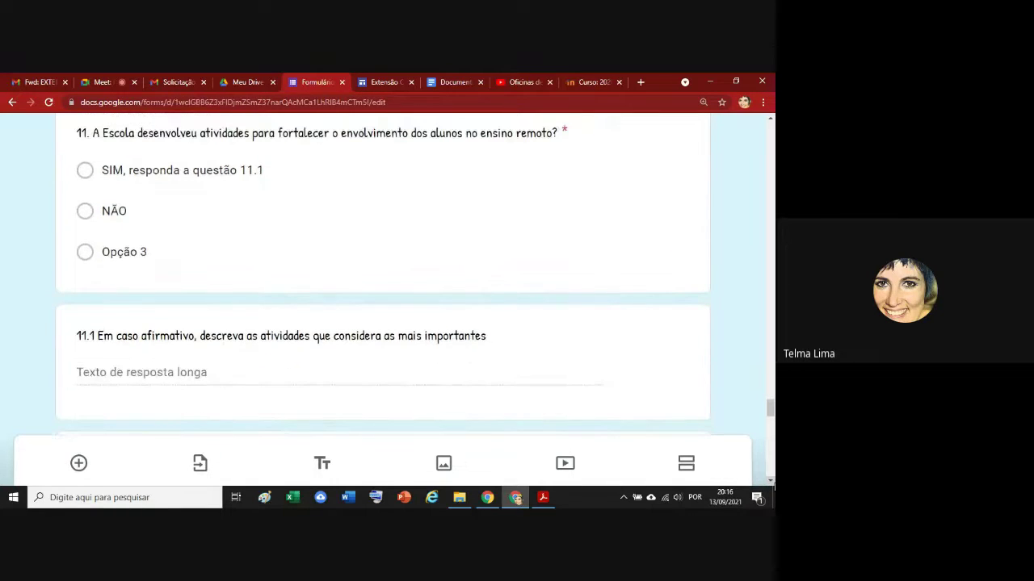
{"action": "left_click", "coordinate": [771, 482]}
{"action": "left_click", "coordinate": [770, 481]}
{"action": "left_click", "coordinate": [770, 482]}
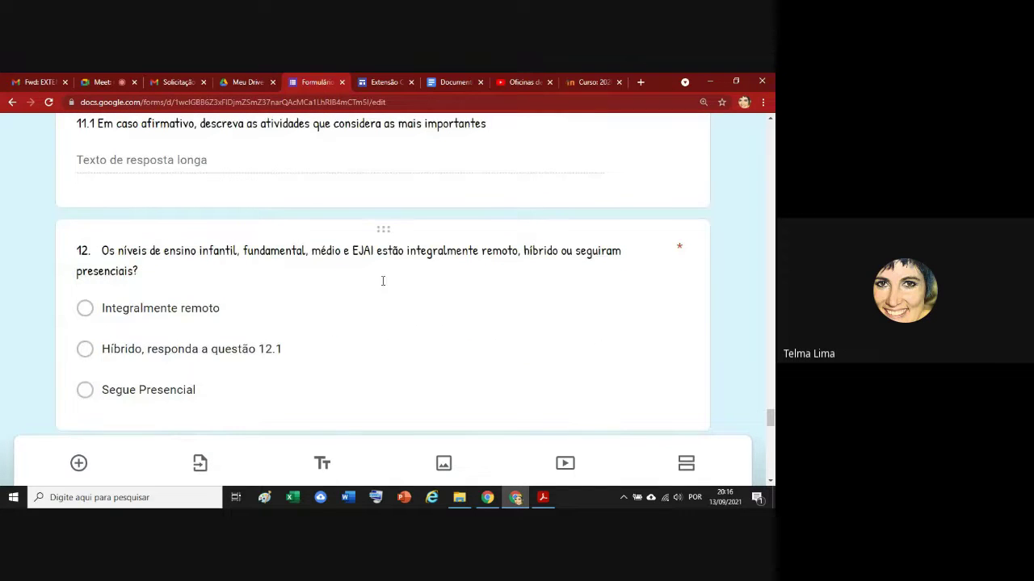
Review survey form questions 10 and 11 again, on help reaching dropout students' families and activities strengthening student engagement.
{"action": "left_click", "coordinate": [771, 122]}
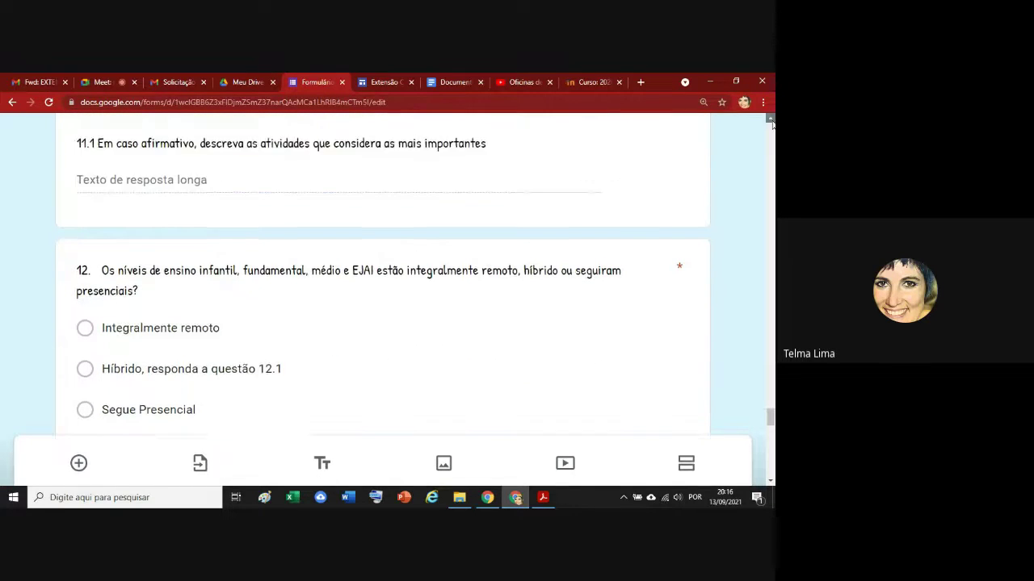
{"action": "left_click", "coordinate": [771, 121]}
{"action": "left_click", "coordinate": [771, 121]}
{"action": "left_click", "coordinate": [771, 121]}
{"action": "left_click", "coordinate": [771, 121]}
{"action": "left_click", "coordinate": [771, 121]}
{"action": "left_click", "coordinate": [771, 121]}
{"action": "left_click", "coordinate": [771, 121]}
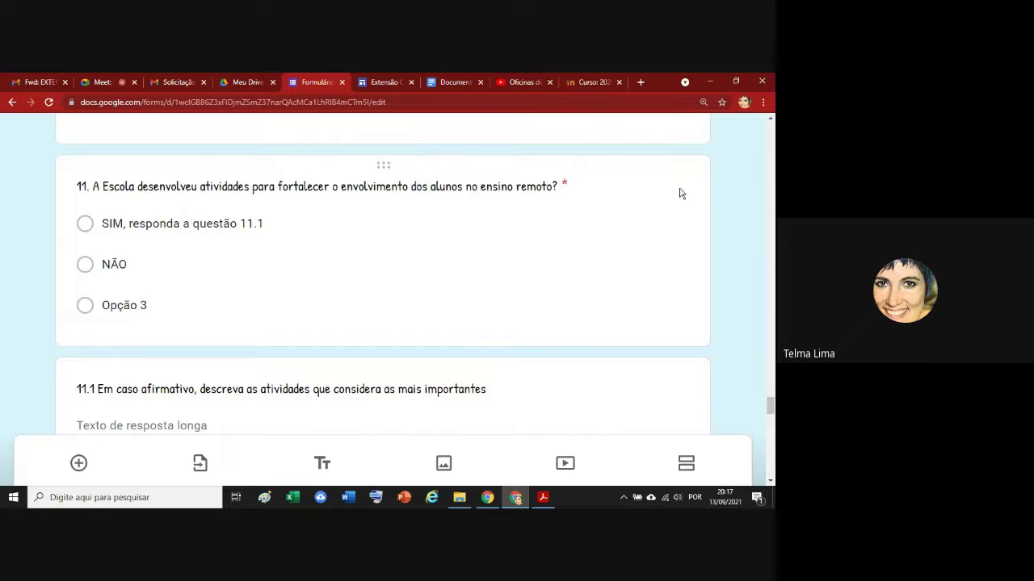
{"action": "left_click", "coordinate": [771, 121]}
{"action": "left_click", "coordinate": [771, 121]}
{"action": "scroll", "coordinate": [771, 121], "scroll_direction": "up", "scroll_amount": 3}
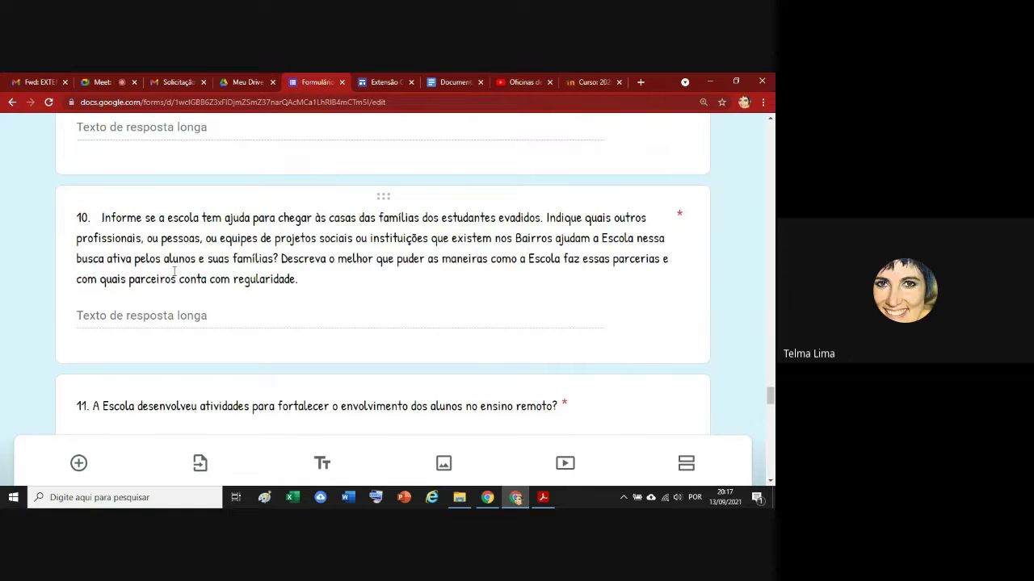
{"action": "left_click", "coordinate": [771, 483]}
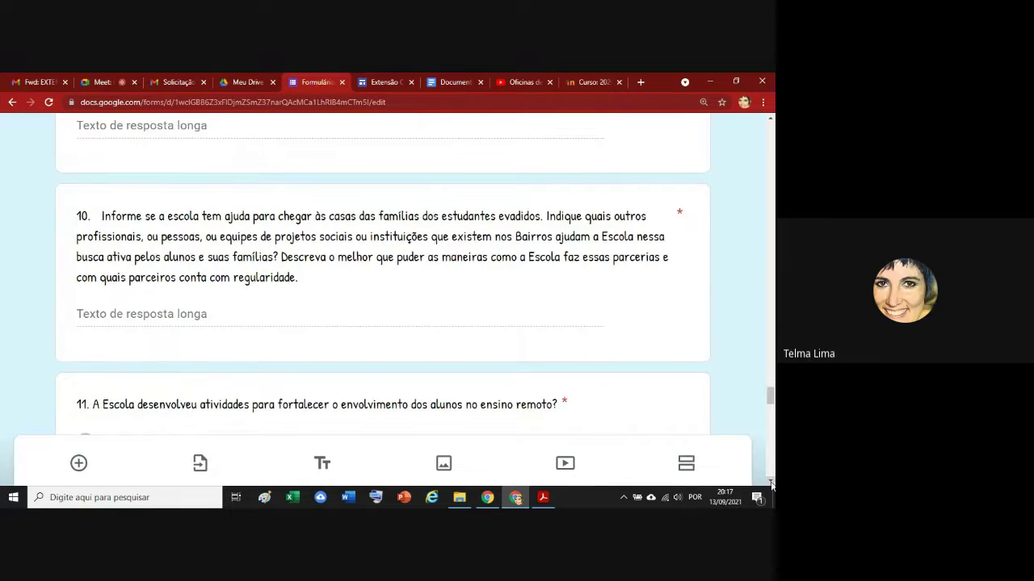
{"action": "left_click", "coordinate": [771, 483]}
{"action": "left_click", "coordinate": [771, 483]}
{"action": "left_click", "coordinate": [771, 483]}
{"action": "left_click", "coordinate": [771, 483]}
{"action": "left_click", "coordinate": [772, 483]}
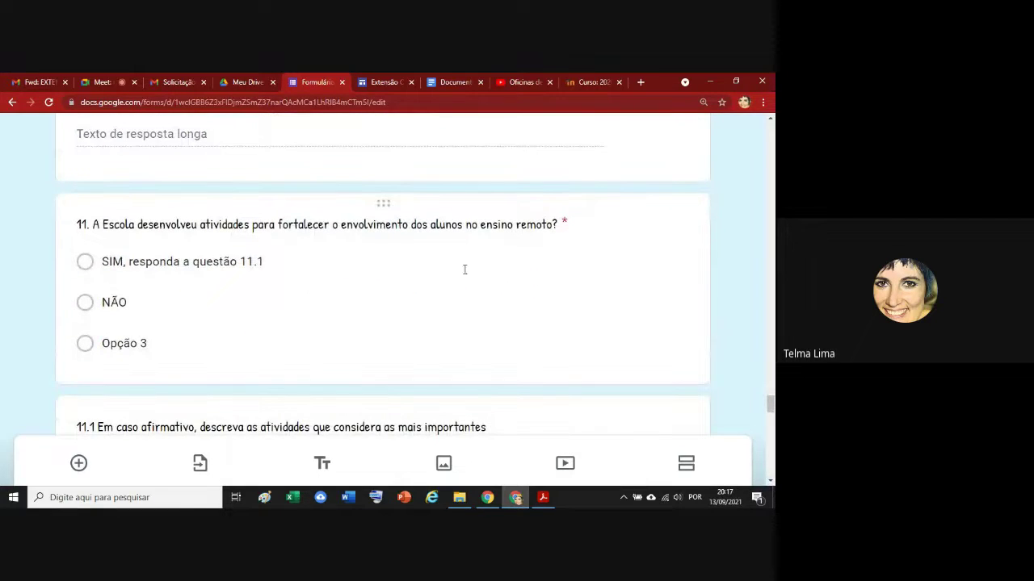
In the report document, write the subheading "1.4.1 A realidade das Escolas na oferta de atividades remotas de ensino" below heading 1.4, followed by two empty lines.
{"action": "left_click", "coordinate": [443, 86]}
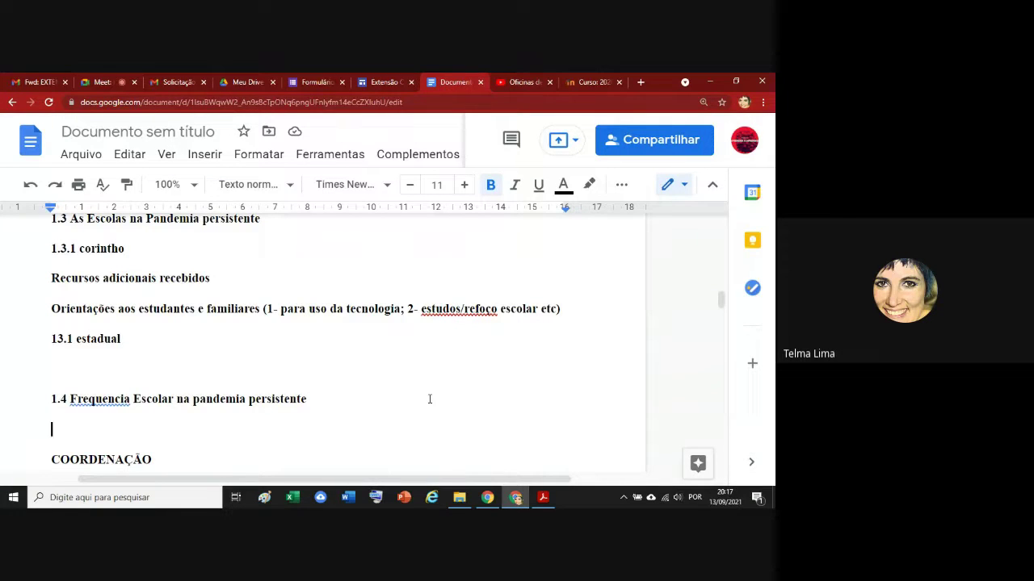
{"action": "type", "text": "1."}
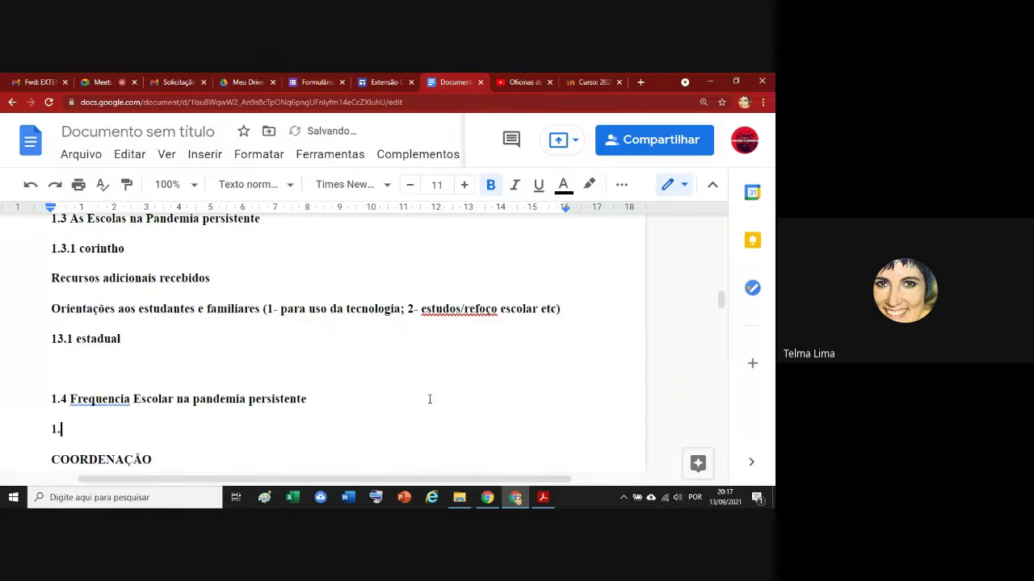
{"action": "type", "text": "4.1 A realidade das Escolas no"}
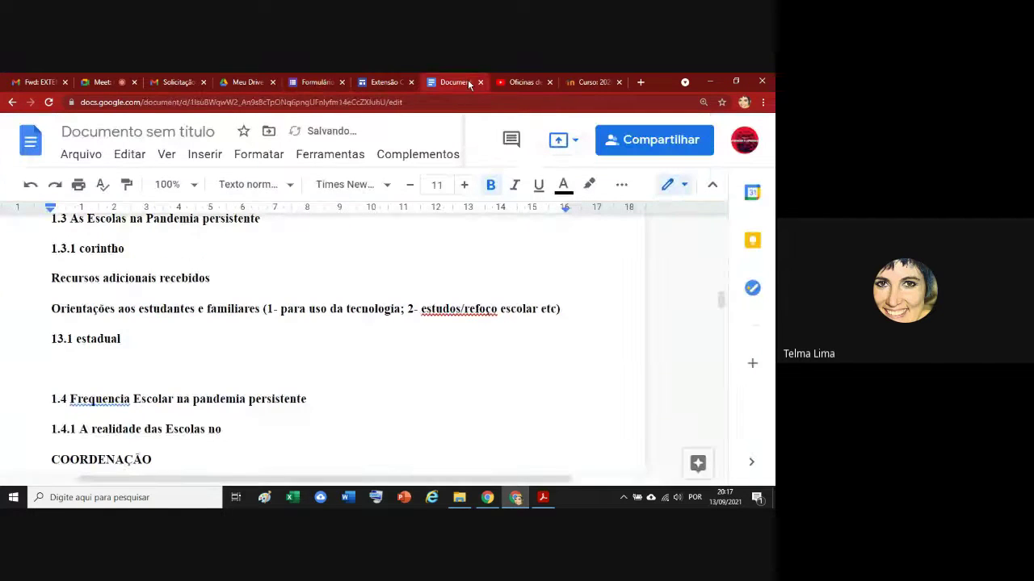
{"action": "key", "text": "BackSpace"}
{"action": "key", "text": "BackSpace"}
{"action": "type", "text": "a ofer"}
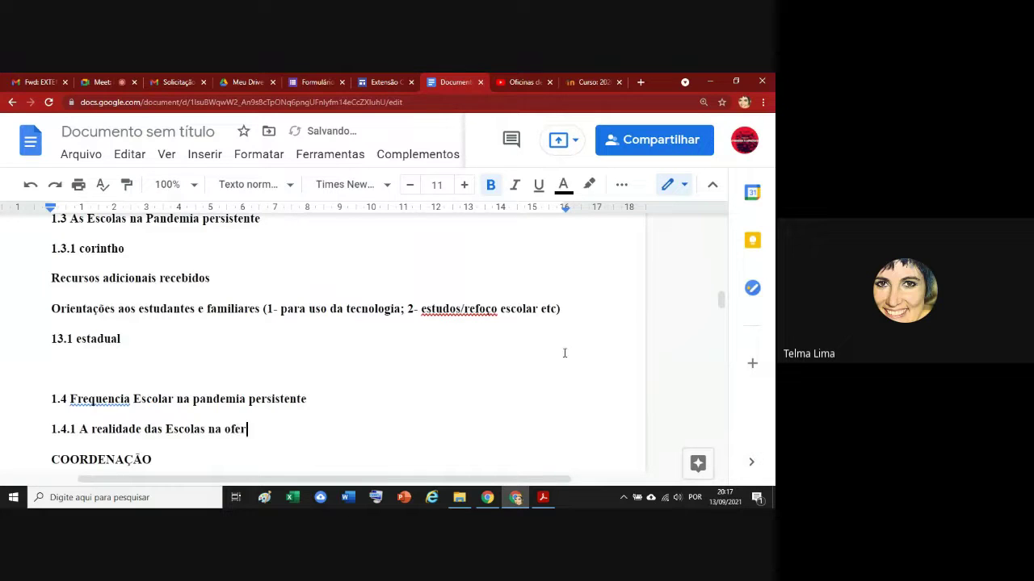
{"action": "type", "text": "ta de atividades remo"}
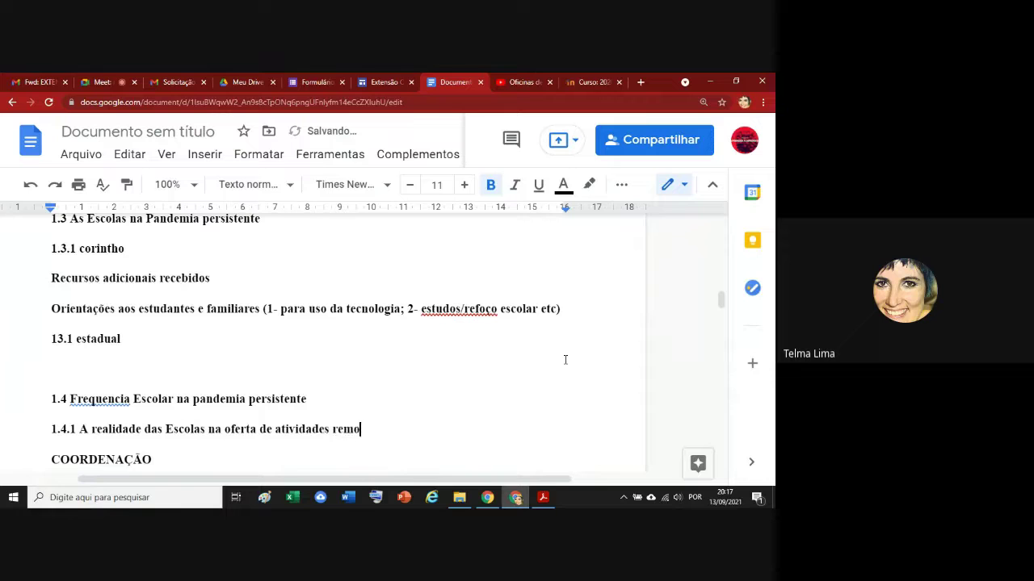
{"action": "type", "text": "tas de ensino"}
{"action": "key", "text": "Return"}
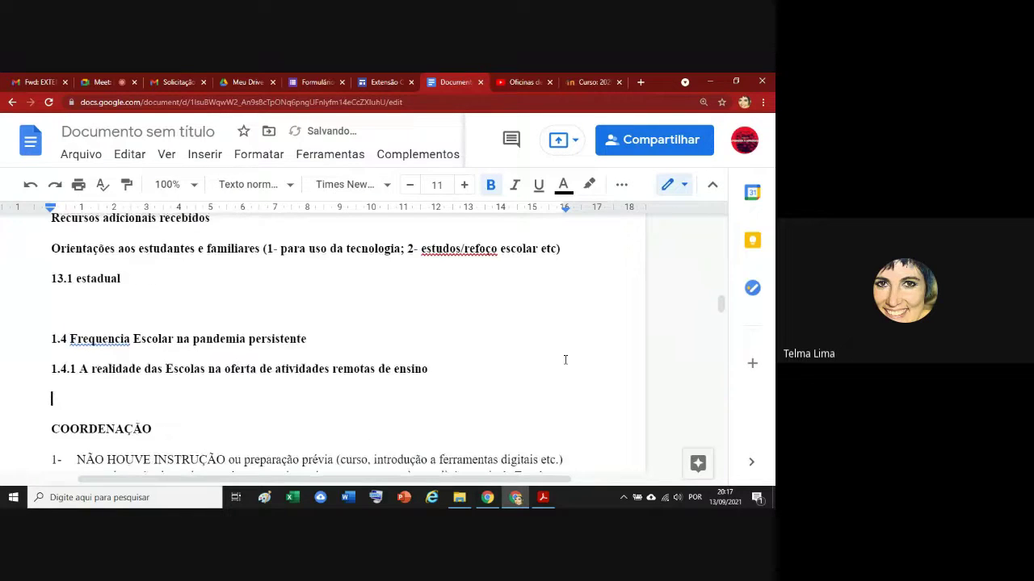
{"action": "key", "text": "Return"}
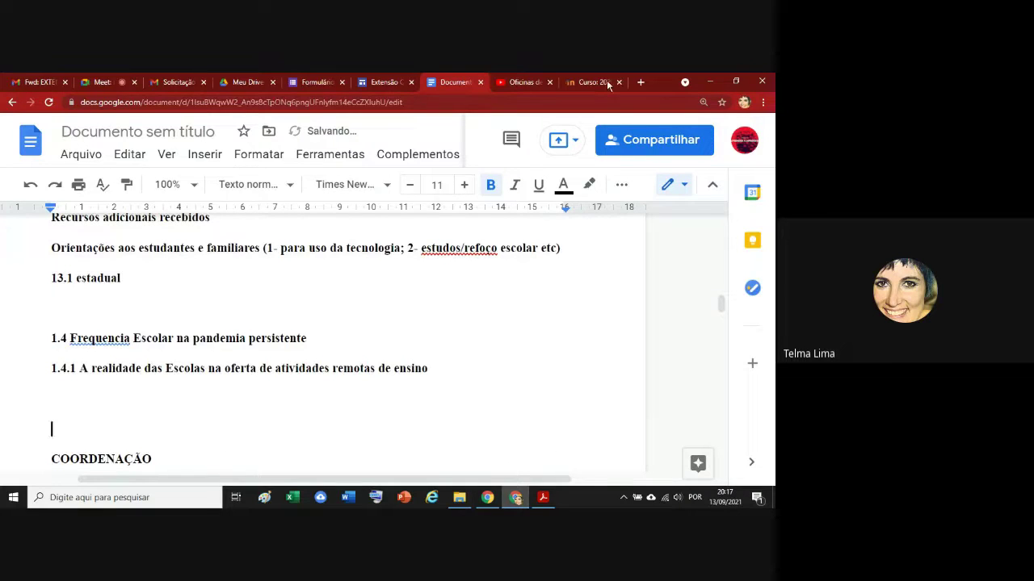
Extend heading 1.4 with ": dificuldades e suporte pedagogico" after checking form questions 11 and 11.1, and add an empty line below it.
{"action": "left_click", "coordinate": [314, 81]}
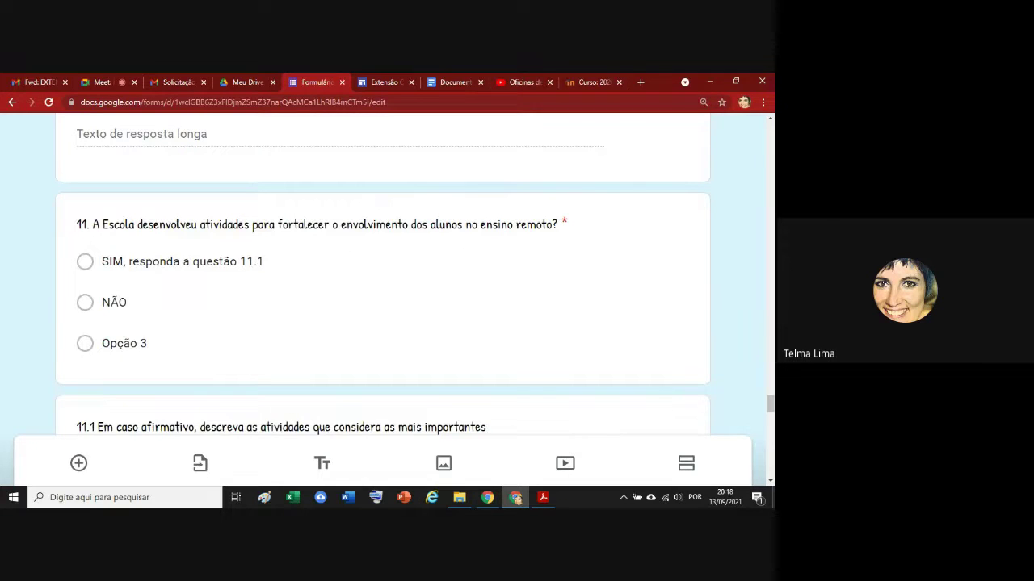
{"action": "scroll", "coordinate": [772, 483], "scroll_direction": "down", "scroll_amount": 1}
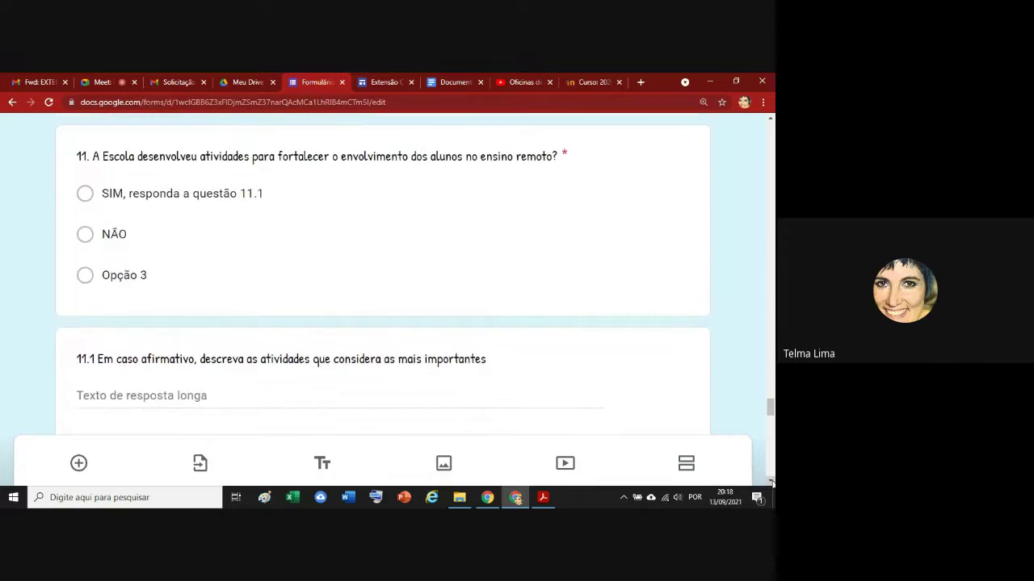
{"action": "scroll", "coordinate": [771, 483], "scroll_direction": "down", "scroll_amount": 1}
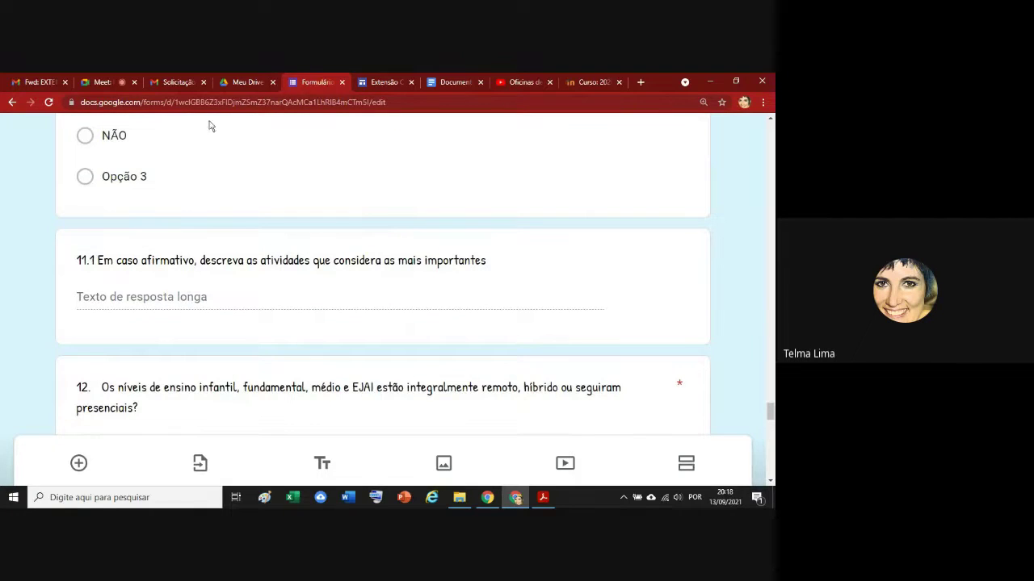
{"action": "left_click", "coordinate": [380, 83]}
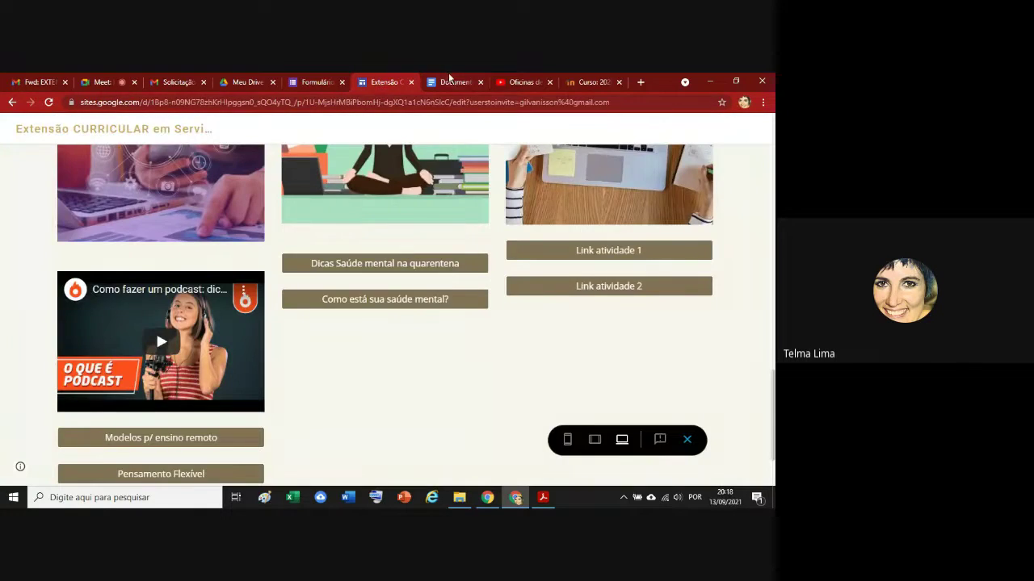
{"action": "left_click", "coordinate": [451, 81]}
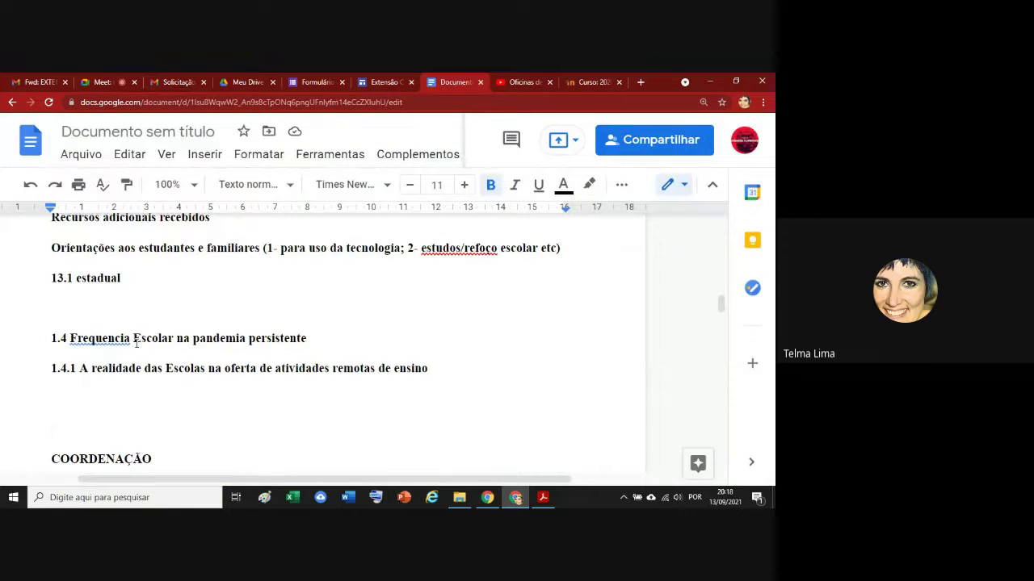
{"action": "left_click", "coordinate": [317, 338]}
{"action": "key", "text": "Return"}
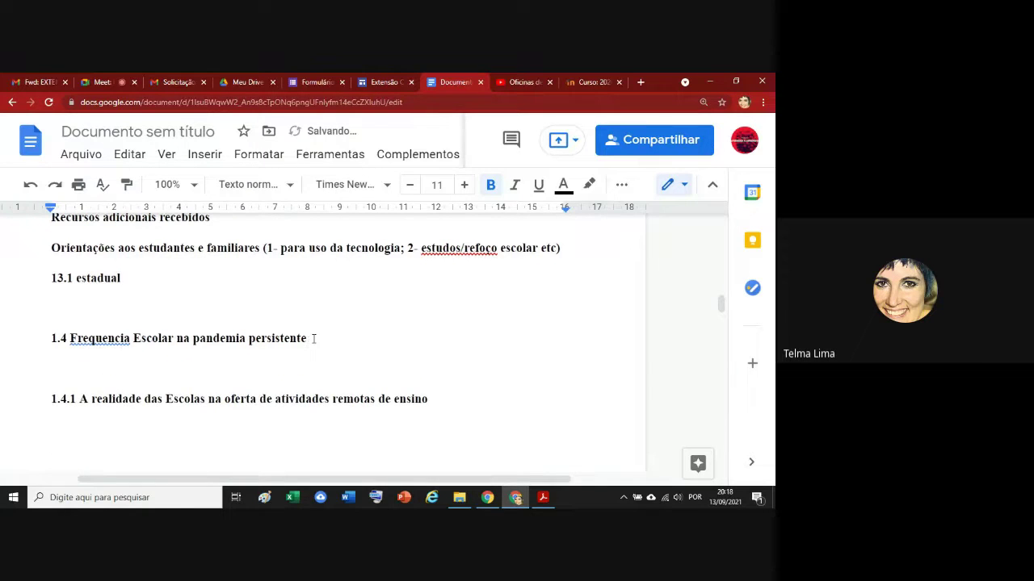
{"action": "type", "text": "dificuldades e"}
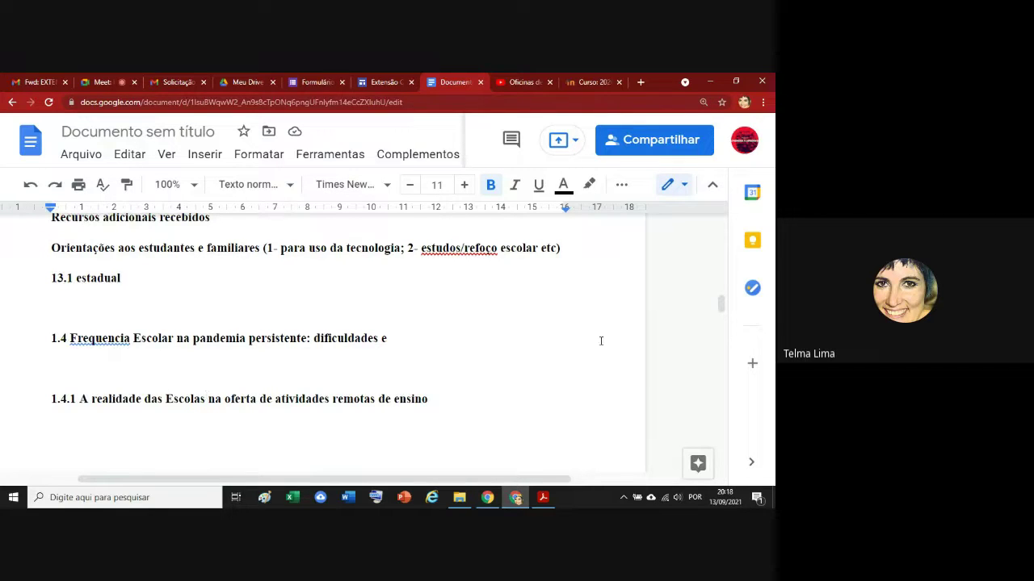
{"action": "type", "text": "suporte e"}
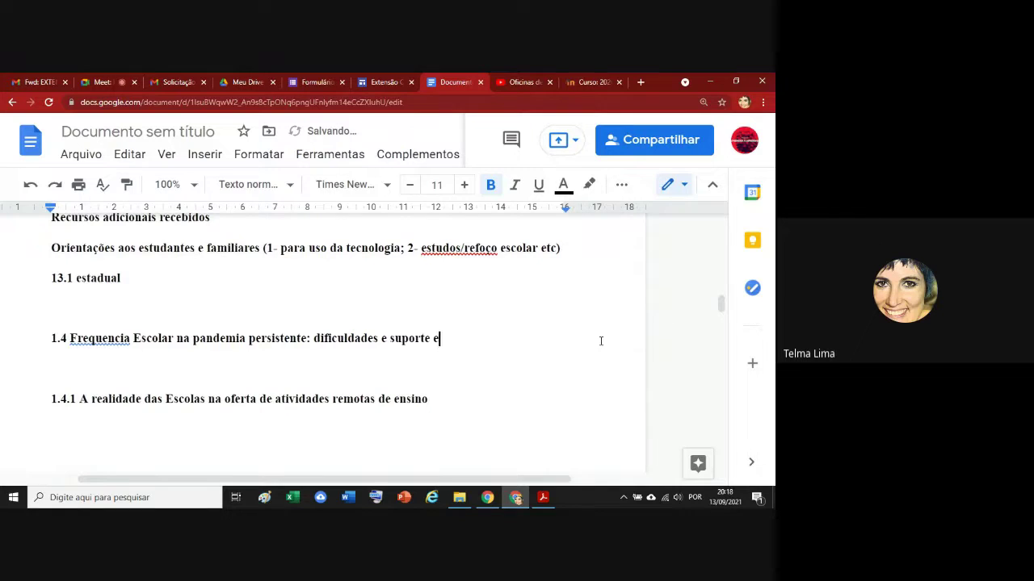
{"action": "type", "text": "sco"}
{"action": "key", "text": "BackSpace"}
{"action": "key", "text": "BackSpace"}
{"action": "key", "text": "BackSpace"}
{"action": "key", "text": "BackSpace"}
{"action": "type", "text": "pedagogico"}
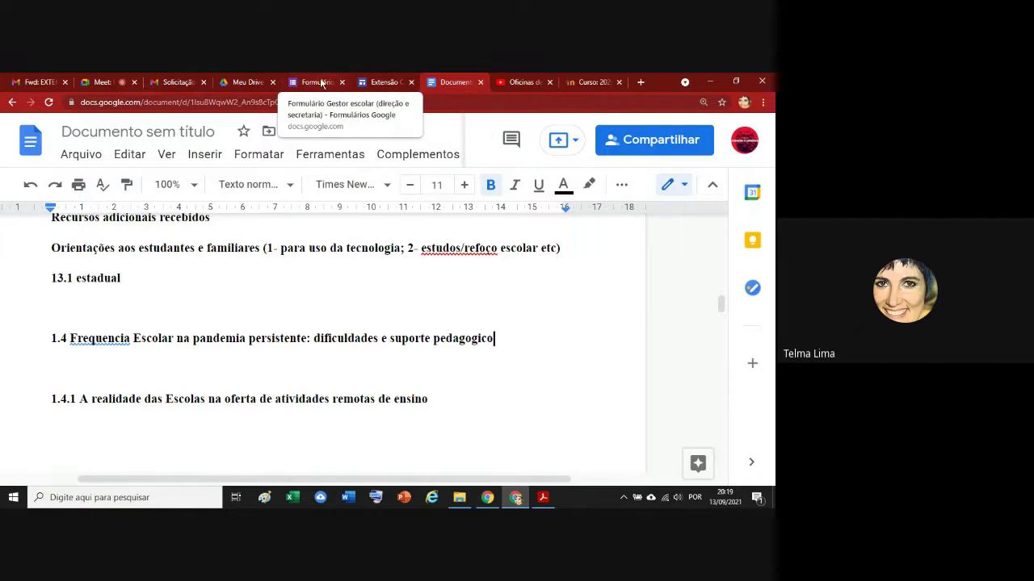
Examine survey form questions 11.1 to 12.1 on engagement activities, teaching format by education level and organisation of hybrid in-person hours.
{"action": "left_click", "coordinate": [316, 82]}
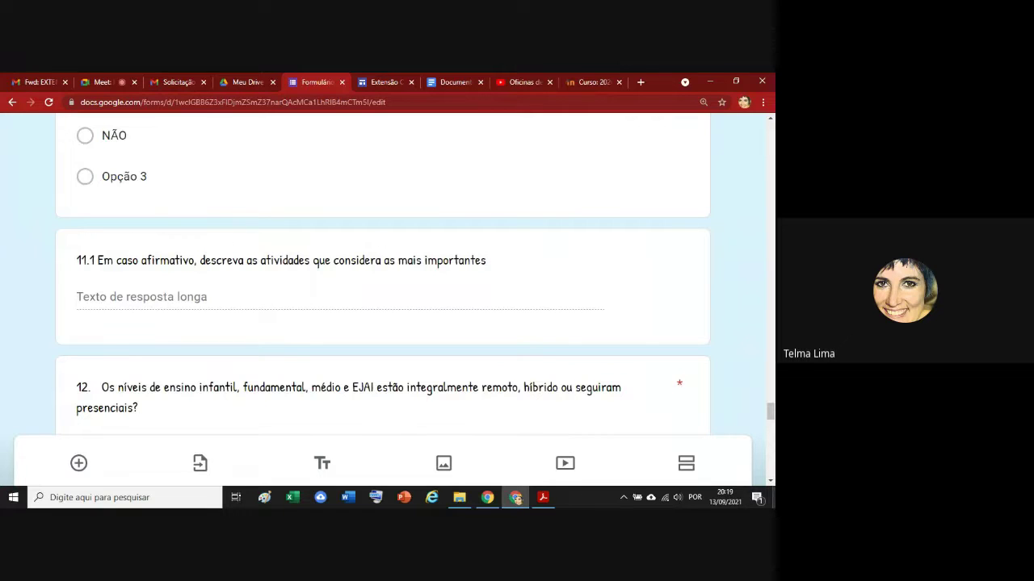
{"action": "left_click", "coordinate": [770, 482]}
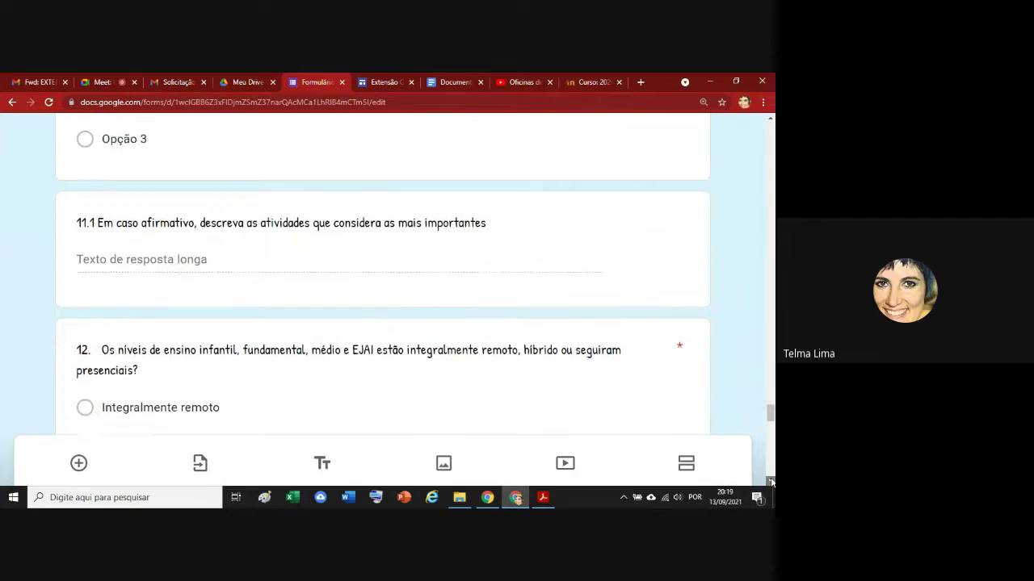
{"action": "left_click", "coordinate": [770, 481]}
{"action": "left_click", "coordinate": [770, 482]}
{"action": "left_click", "coordinate": [770, 481]}
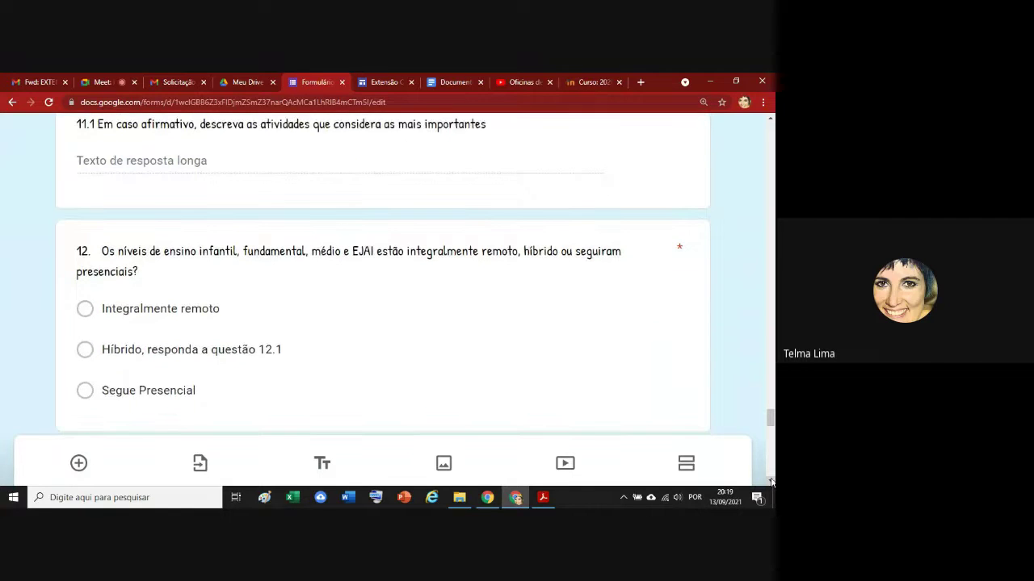
{"action": "left_click", "coordinate": [771, 481]}
{"action": "left_click", "coordinate": [771, 481]}
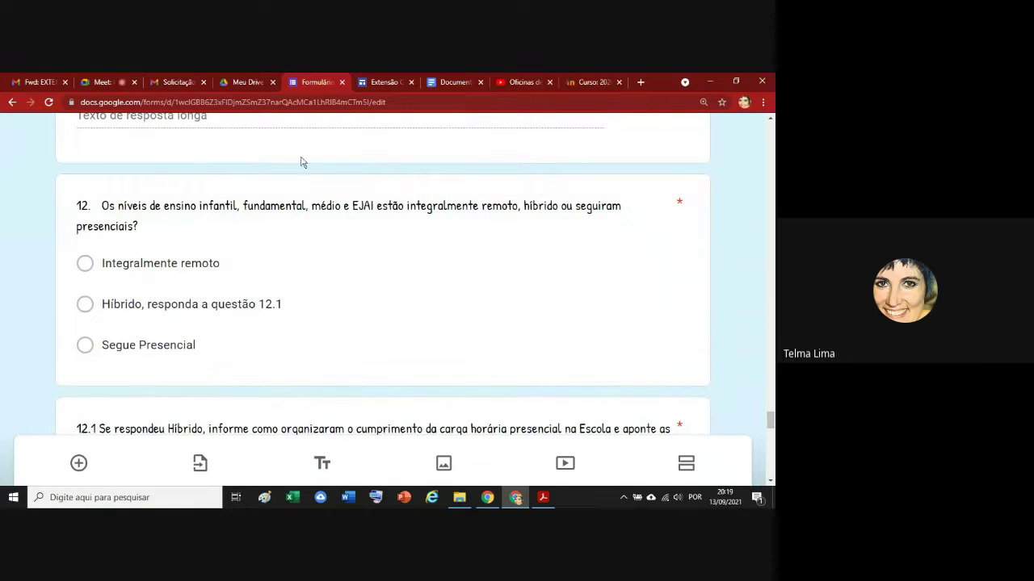
{"action": "left_click", "coordinate": [384, 82]}
{"action": "left_click", "coordinate": [455, 81]}
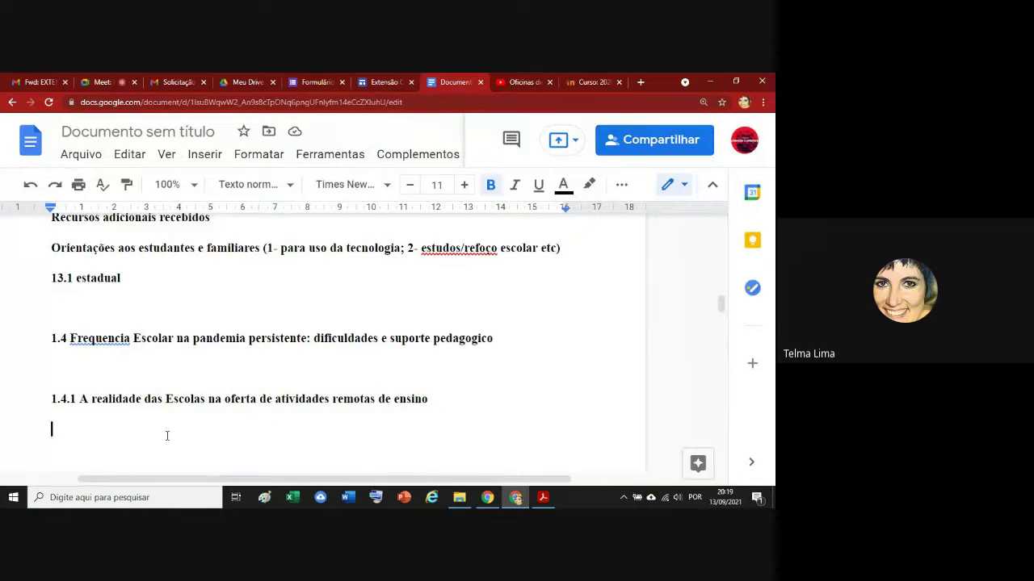
{"action": "left_click", "coordinate": [324, 83]}
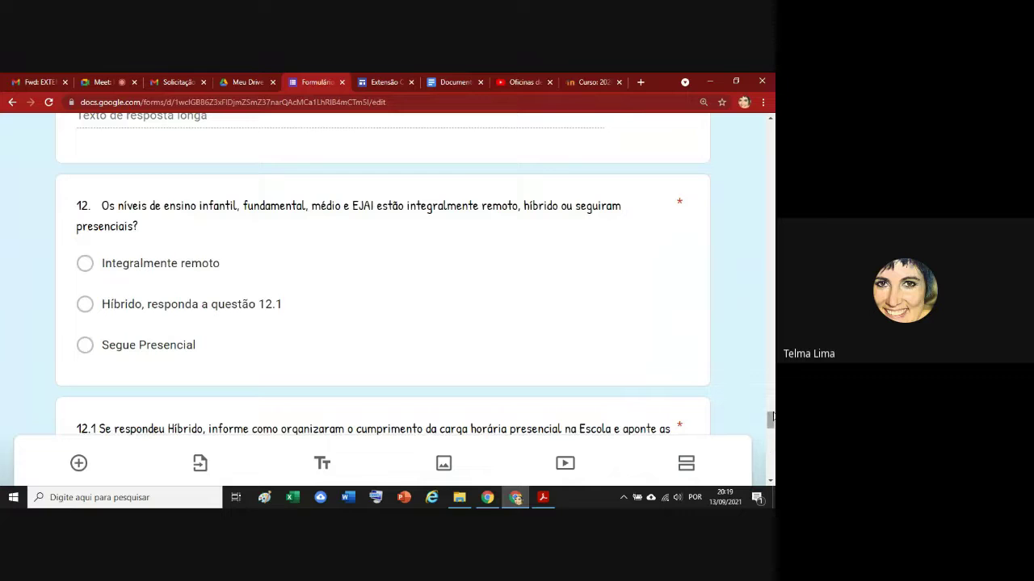
{"action": "left_click_drag", "start_coordinate": [771, 416], "coordinate": [771, 420]}
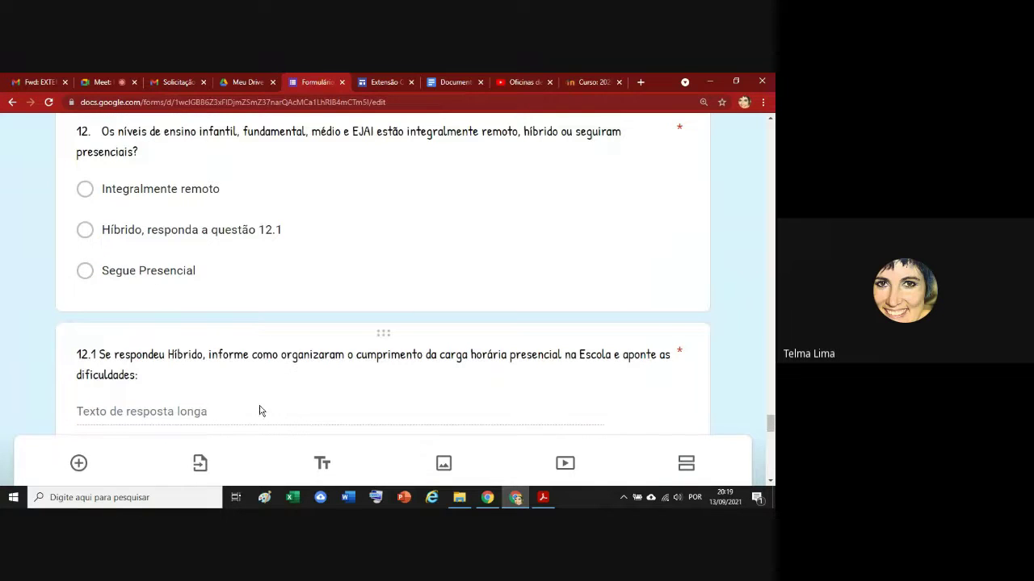
Review form question 12.1 on hybrid in-person hours and the destination options offered after section 2.
{"action": "scroll", "coordinate": [367, 402], "scroll_direction": "down", "scroll_amount": 2}
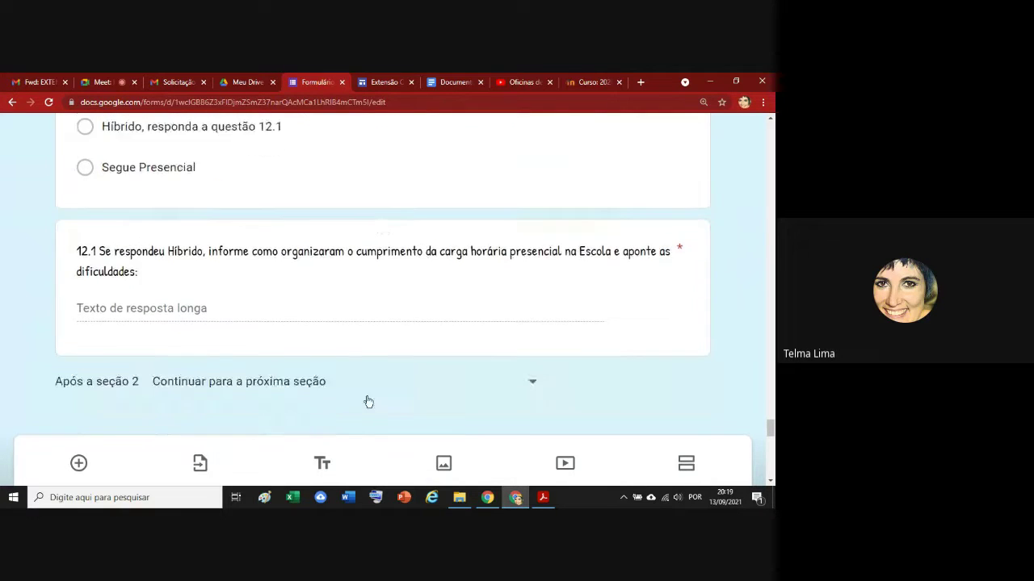
{"action": "scroll", "coordinate": [366, 400], "scroll_direction": "down", "scroll_amount": 1}
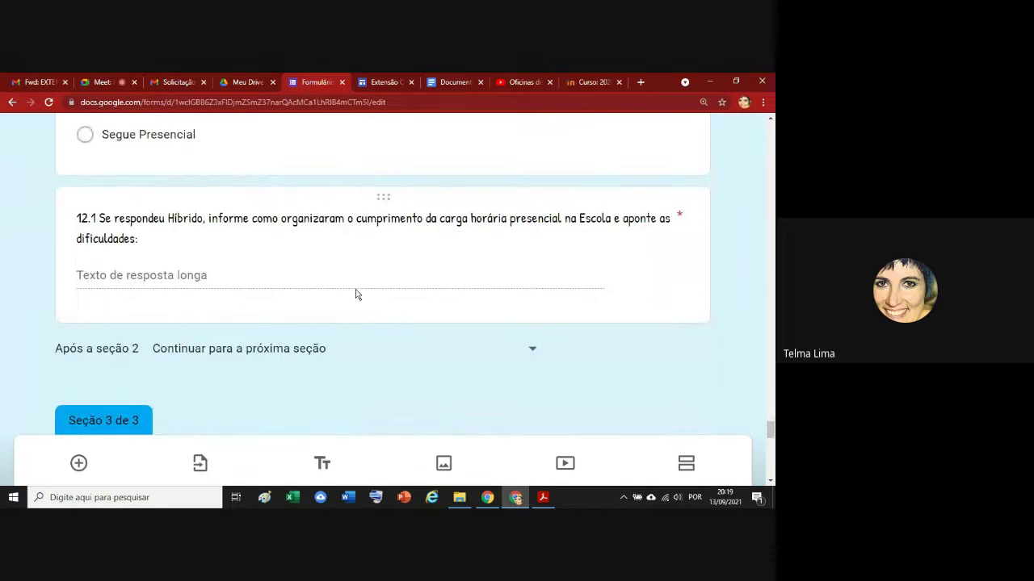
{"action": "scroll", "coordinate": [580, 313], "scroll_direction": "down", "scroll_amount": 2}
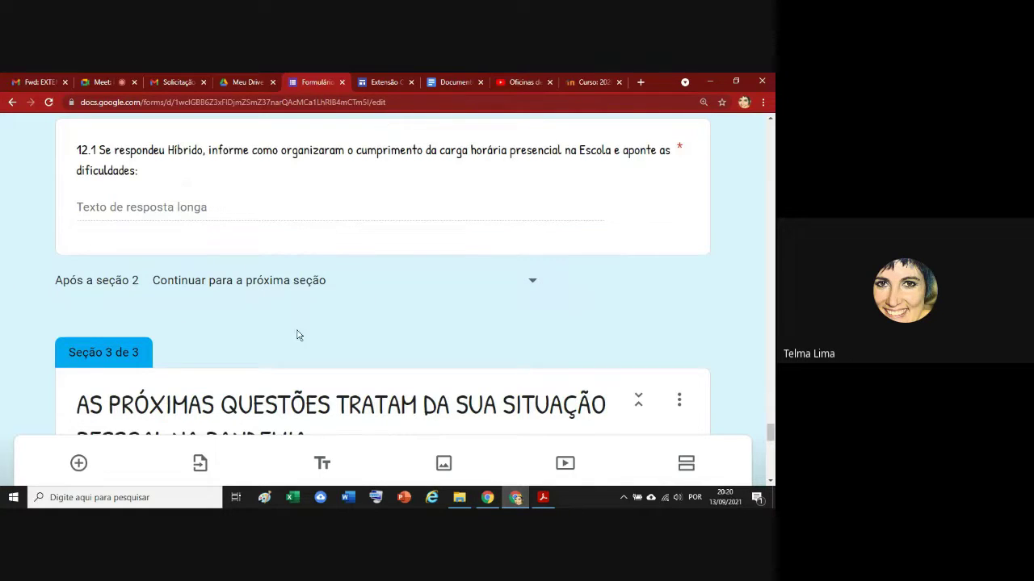
{"action": "left_click", "coordinate": [532, 284]}
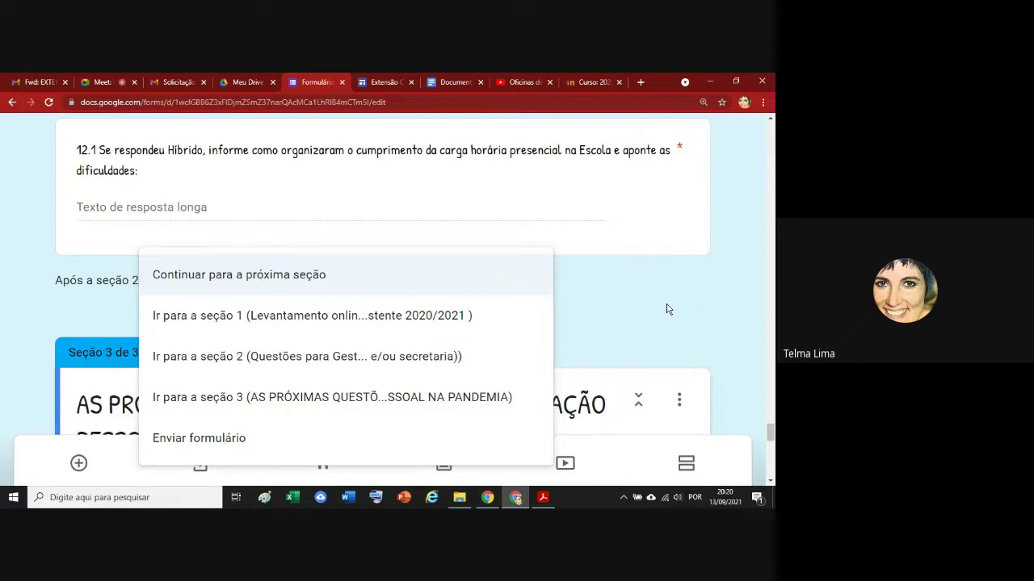
{"action": "left_click", "coordinate": [667, 309]}
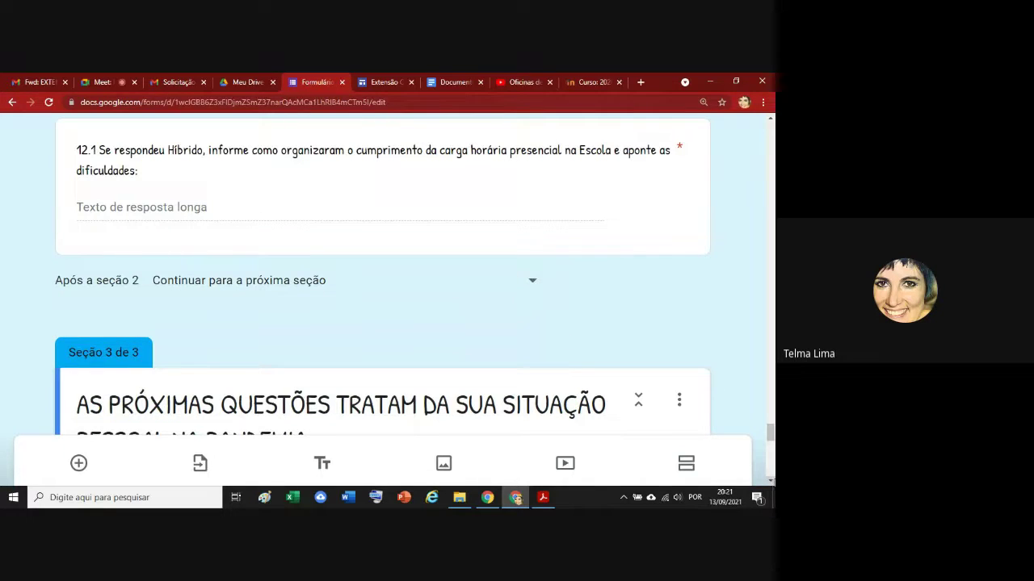
Examine section 3 of the form, questions 14 to 17, on personal situation, vulnerability and psychological support during the pandemic.
{"action": "left_click", "coordinate": [771, 481]}
{"action": "left_click", "coordinate": [770, 481]}
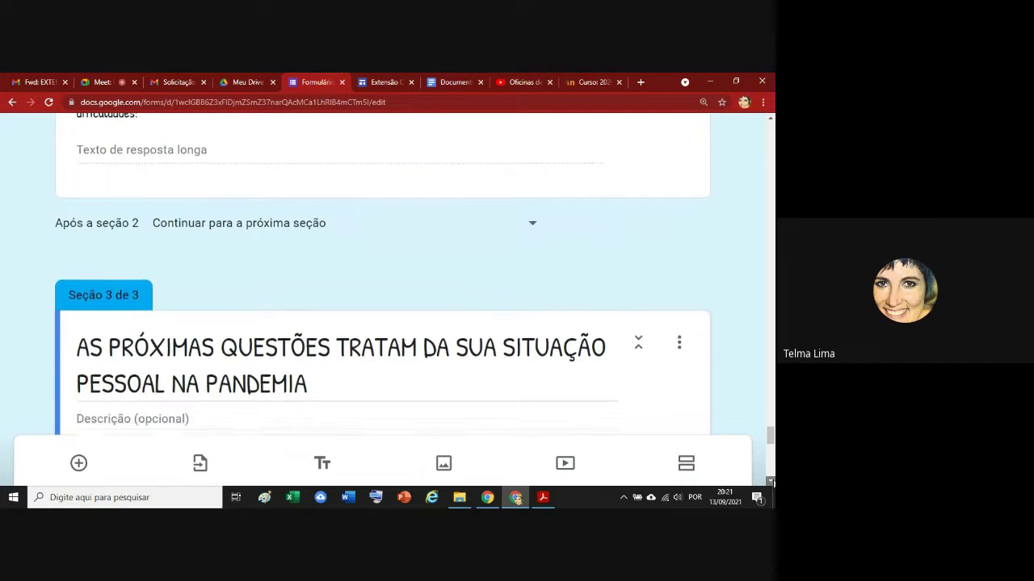
{"action": "left_click", "coordinate": [770, 481]}
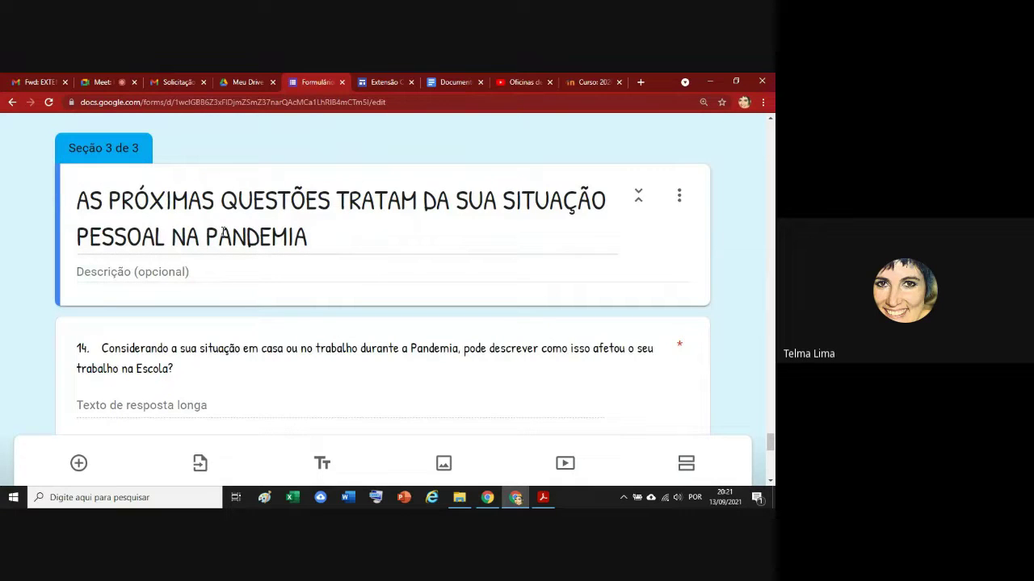
{"action": "left_click", "coordinate": [770, 481]}
{"action": "left_click", "coordinate": [771, 482]}
{"action": "left_click", "coordinate": [771, 482]}
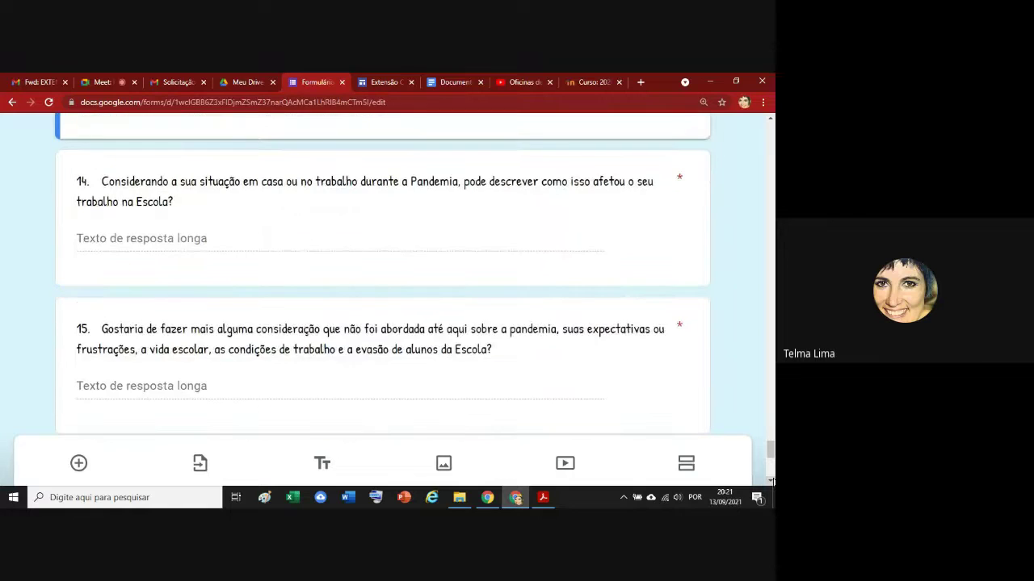
{"action": "left_click", "coordinate": [771, 482]}
{"action": "left_click", "coordinate": [771, 482]}
{"action": "left_click", "coordinate": [771, 482]}
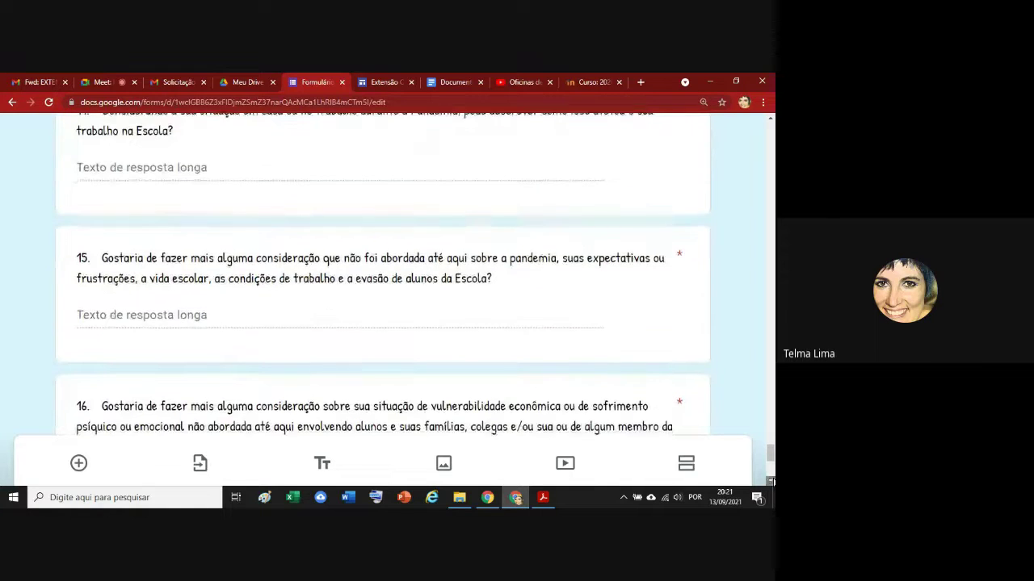
{"action": "left_click", "coordinate": [771, 482]}
{"action": "left_click", "coordinate": [771, 482]}
{"action": "left_click", "coordinate": [771, 482]}
{"action": "left_click", "coordinate": [771, 483]}
{"action": "left_click", "coordinate": [771, 482]}
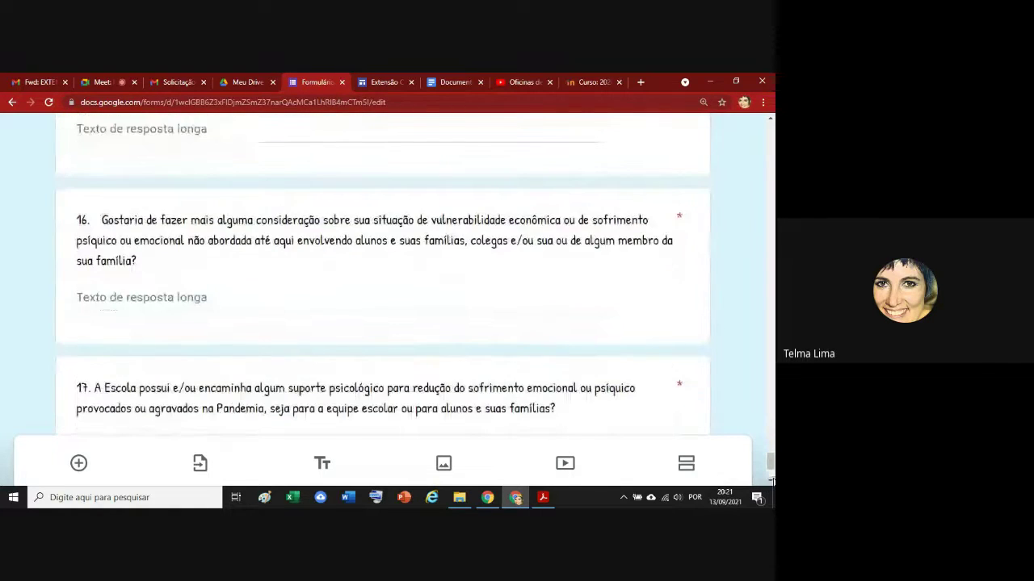
{"action": "left_click", "coordinate": [771, 482]}
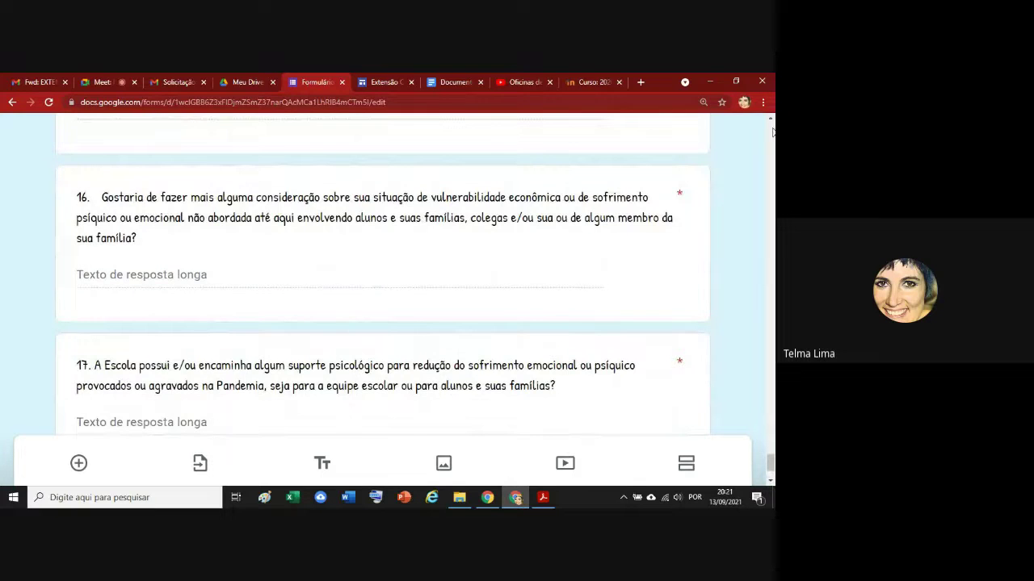
{"action": "left_click", "coordinate": [771, 120]}
{"action": "left_click", "coordinate": [772, 119]}
{"action": "left_click", "coordinate": [771, 119]}
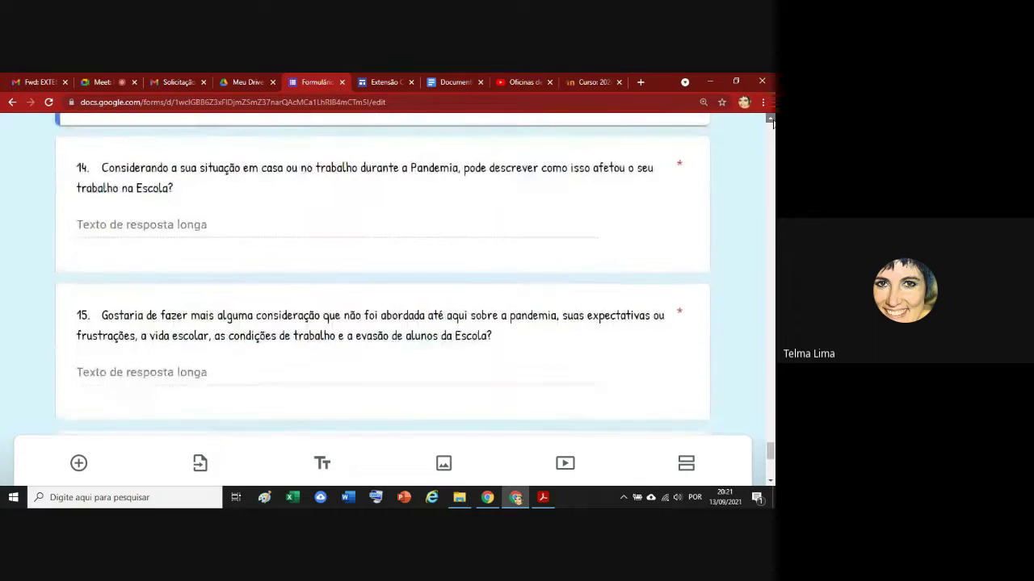
{"action": "left_click", "coordinate": [771, 119]}
{"action": "left_click", "coordinate": [771, 119]}
In the report document, begin a new heading numbered 1.5 below subheading 1.4.1, discarding the trial word "Trabalho".
{"action": "left_click", "coordinate": [450, 82]}
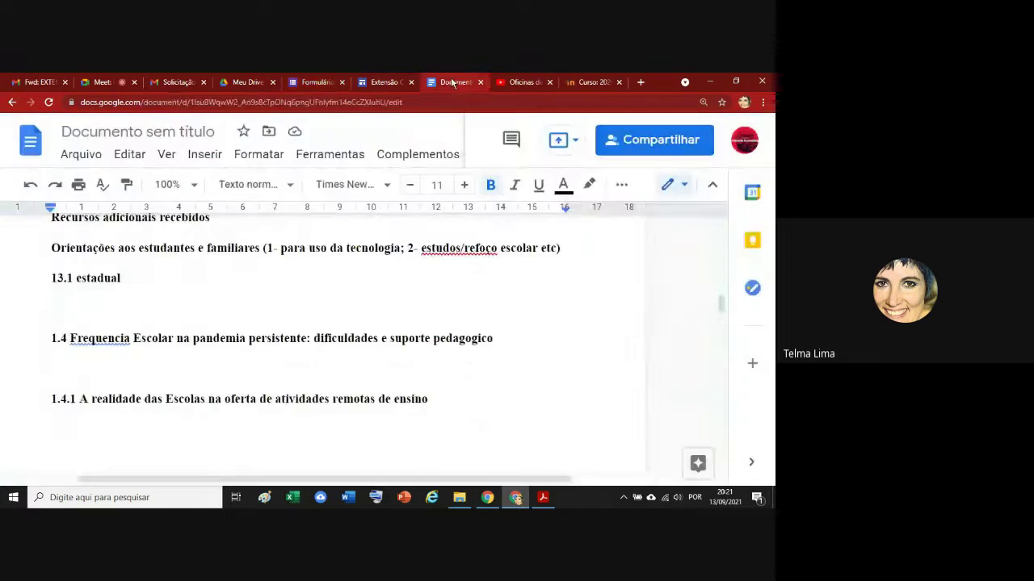
{"action": "left_click", "coordinate": [583, 432]}
{"action": "key", "text": "Return"}
{"action": "type", "text": "1"}
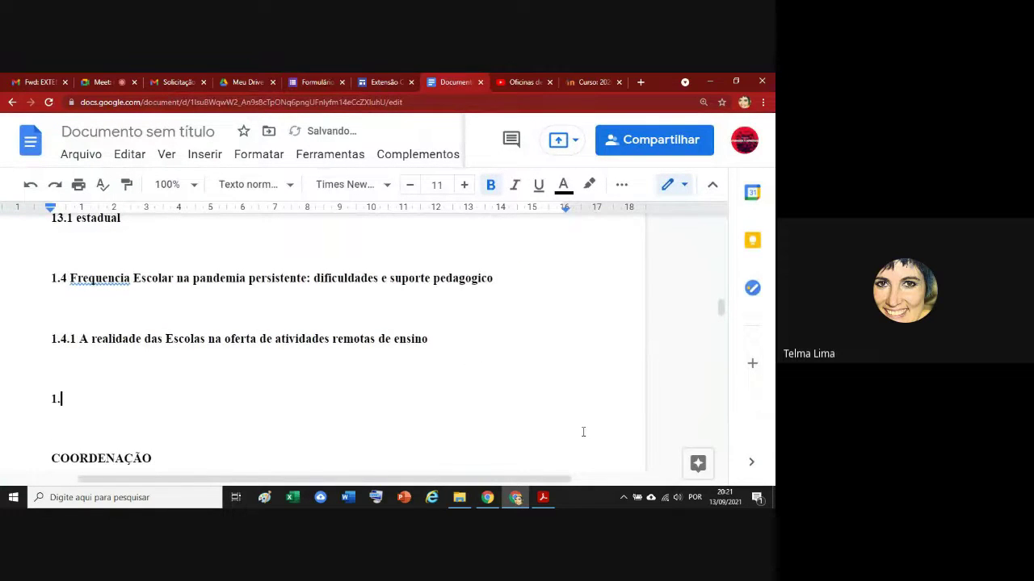
{"action": "type", "text": ".5 Trabalho"}
{"action": "key", "text": "BackSpace"}
{"action": "key", "text": "BackSpace"}
{"action": "key", "text": "BackSpace"}
{"action": "key", "text": "BackSpace"}
{"action": "key", "text": "BackSpace"}
{"action": "key", "text": "BackSpace"}
{"action": "key", "text": "BackSpace"}
{"action": "key", "text": "BackSpace"}
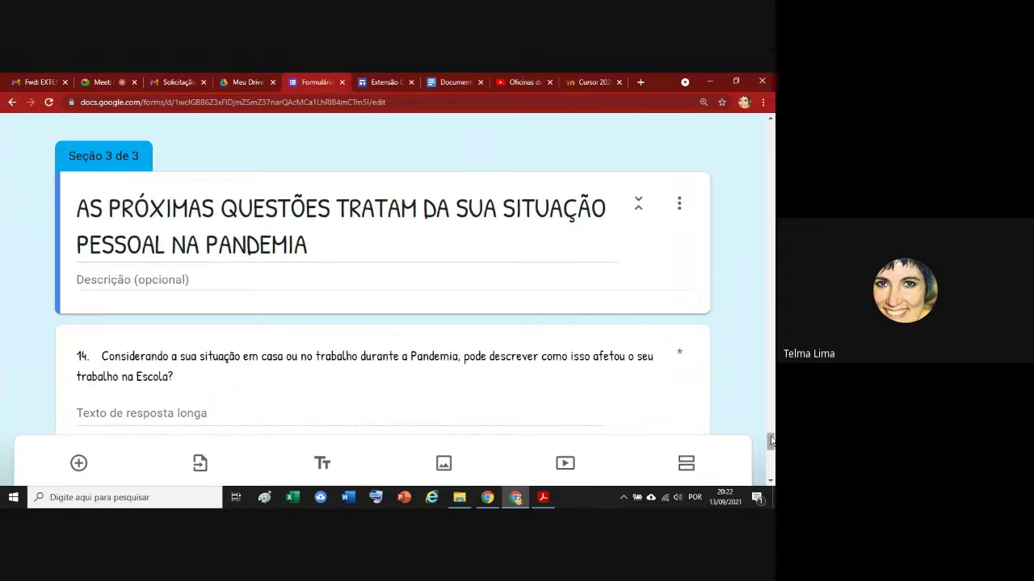
After rechecking form question 14, replace "Suportes" in heading 1.5 with "Impactos da Pandemia persistente na vida laboral de professores.".
{"action": "left_click_drag", "start_coordinate": [773, 440], "coordinate": [772, 444]}
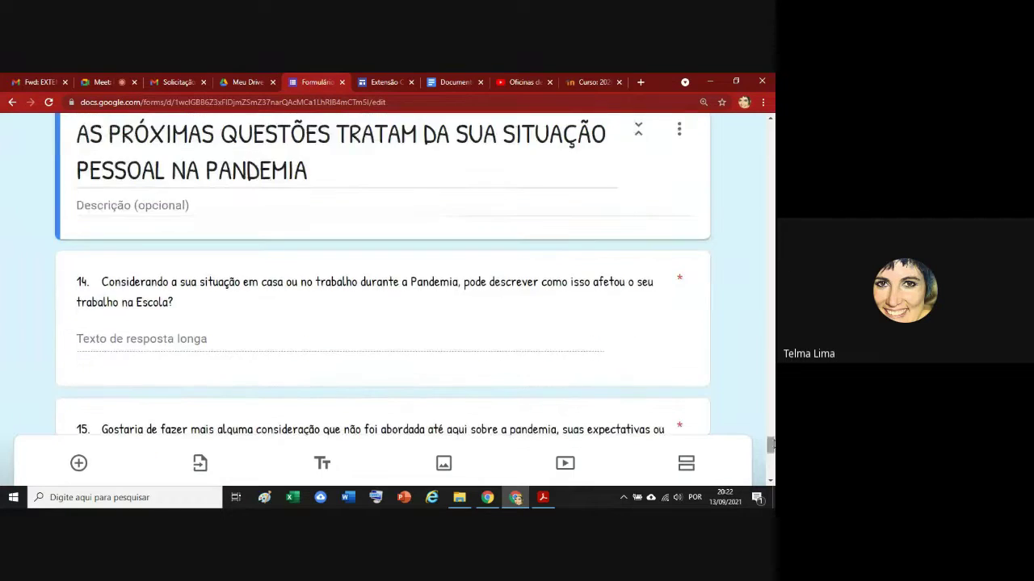
{"action": "left_click", "coordinate": [448, 83]}
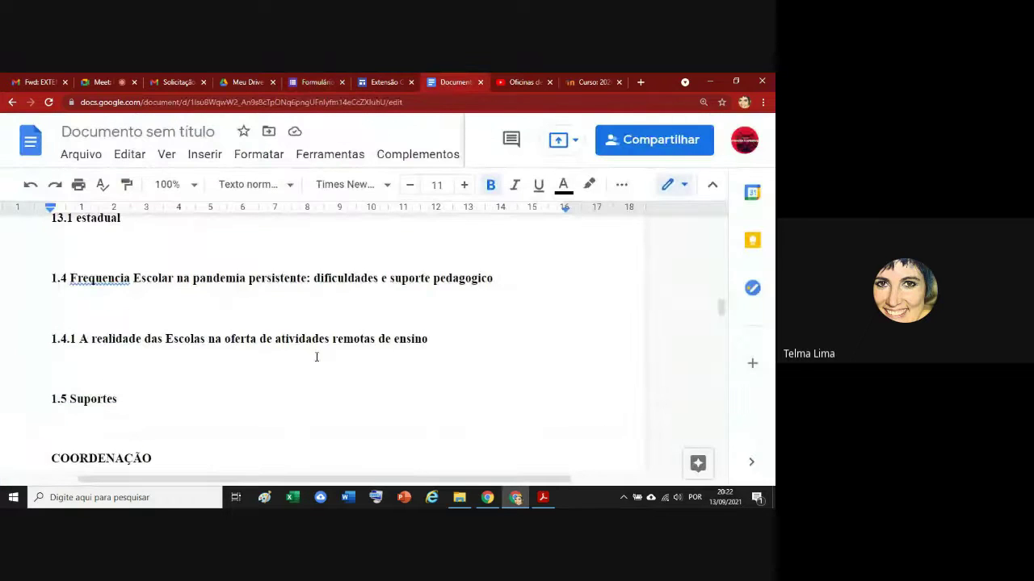
{"action": "key", "text": "BackSpace"}
{"action": "key", "text": "BackSpace"}
{"action": "key", "text": "BackSpace"}
{"action": "key", "text": "BackSpace"}
{"action": "key", "text": "BackSpace"}
{"action": "key", "text": "BackSpace"}
{"action": "key", "text": "BackSpace"}
{"action": "key", "text": "BackSpace"}
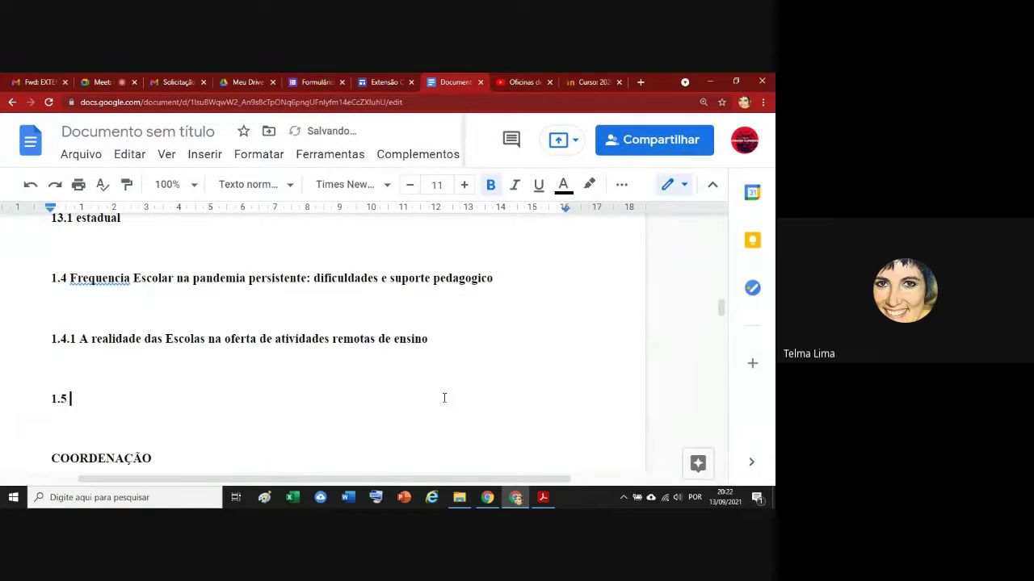
{"action": "type", "text": "Impactos da Pandem"}
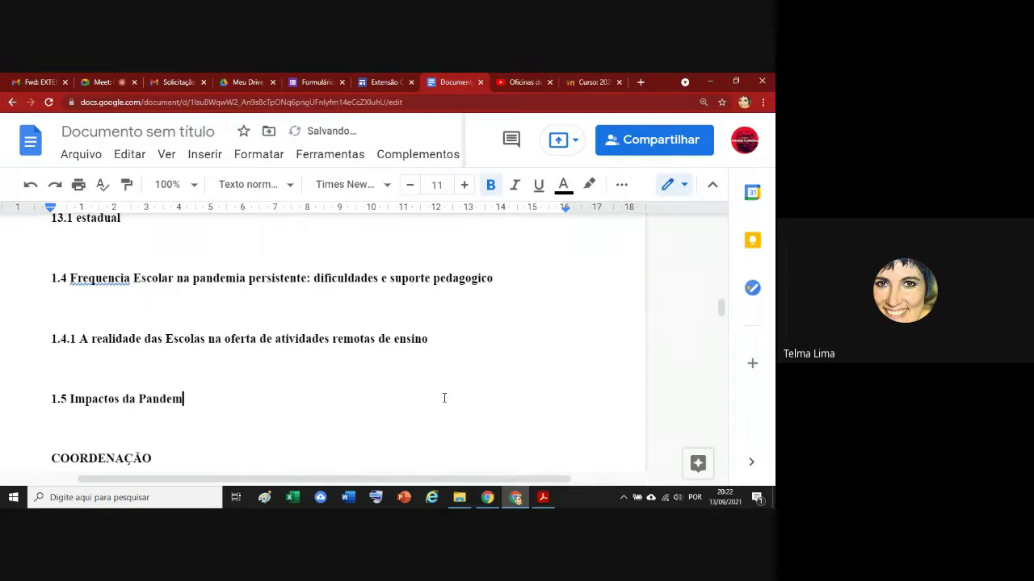
{"action": "type", "text": "ia persistente na vi"}
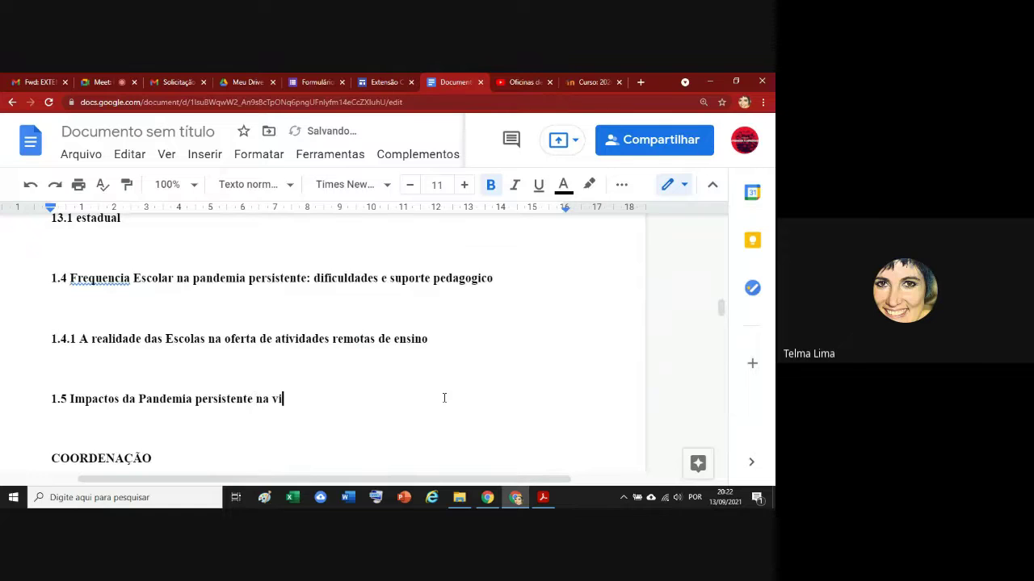
{"action": "type", "text": "da laboral doe professores."}
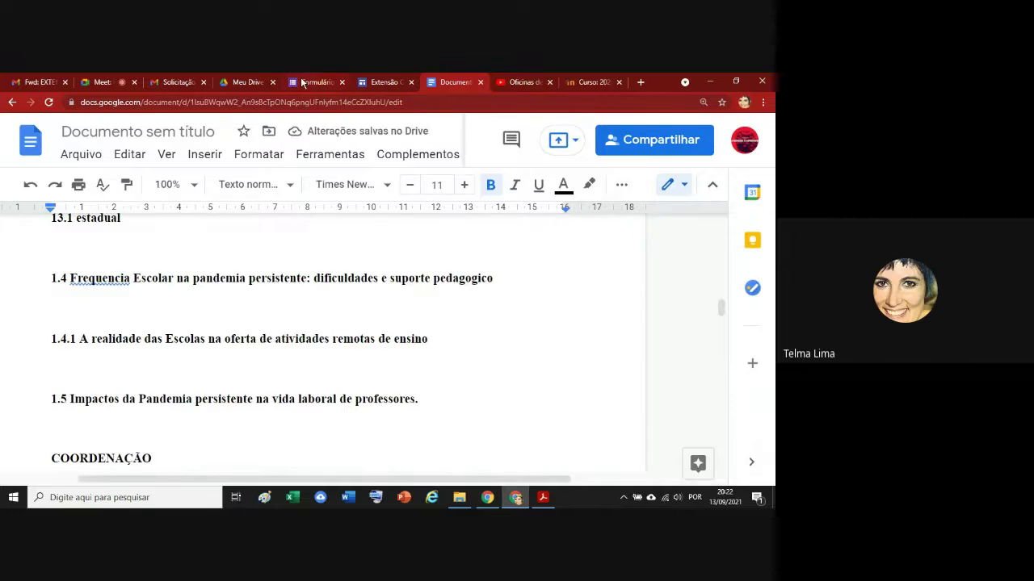
Reread form questions 14 to 17 against heading 1.5 and return to the report document.
{"action": "left_click", "coordinate": [302, 82]}
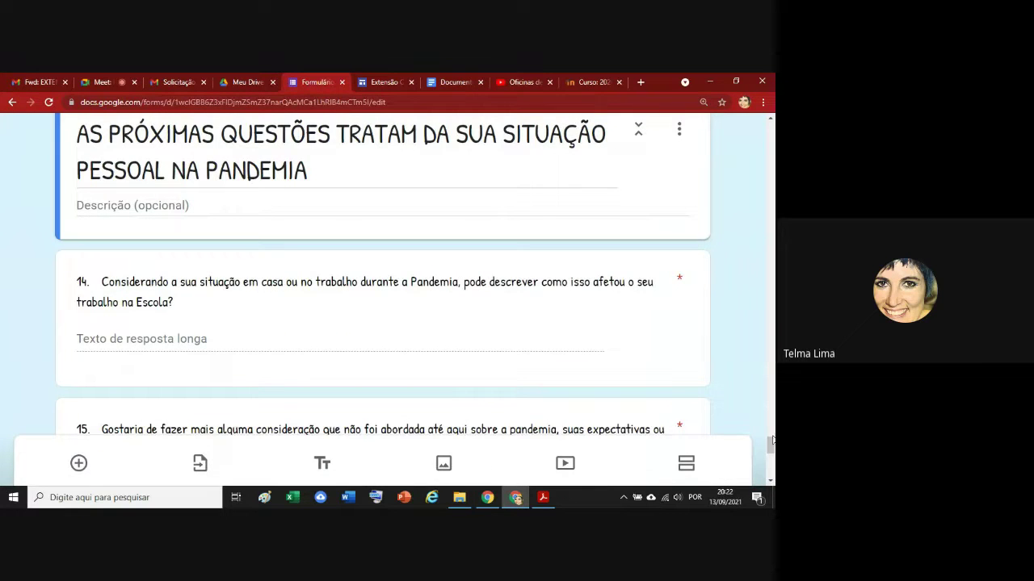
{"action": "scroll", "coordinate": [771, 449], "scroll_direction": "down", "scroll_amount": 1}
{"action": "scroll", "coordinate": [770, 449], "scroll_direction": "down", "scroll_amount": 5}
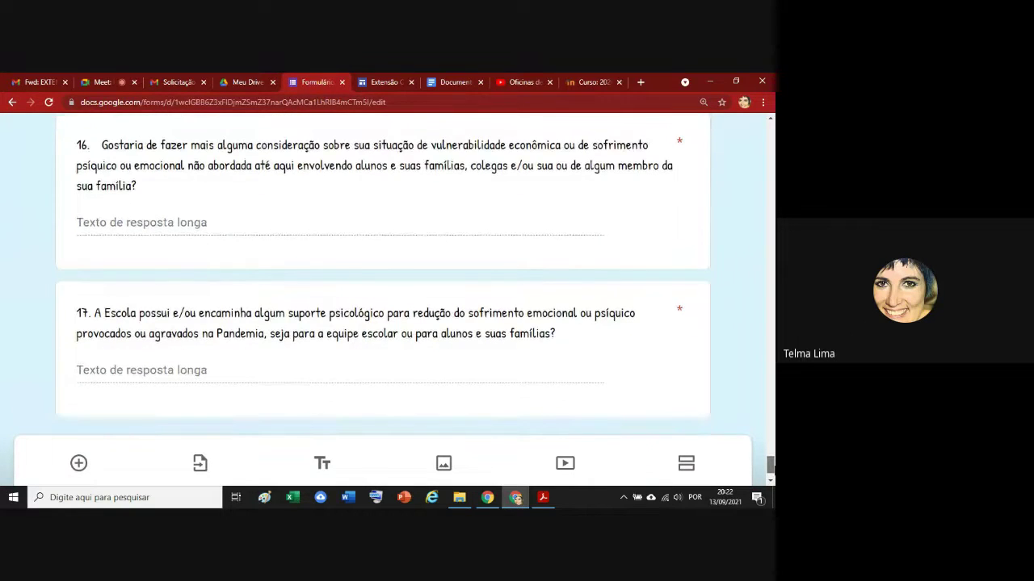
{"action": "scroll", "coordinate": [771, 460], "scroll_direction": "up", "scroll_amount": 5}
{"action": "scroll", "coordinate": [771, 456], "scroll_direction": "down", "scroll_amount": 2}
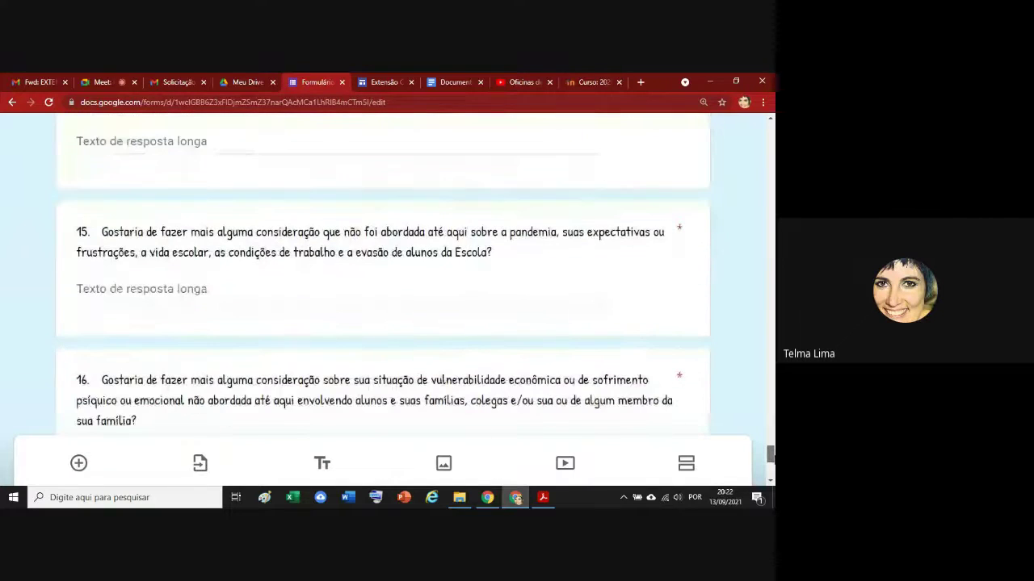
{"action": "scroll", "coordinate": [770, 456], "scroll_direction": "down", "scroll_amount": 2}
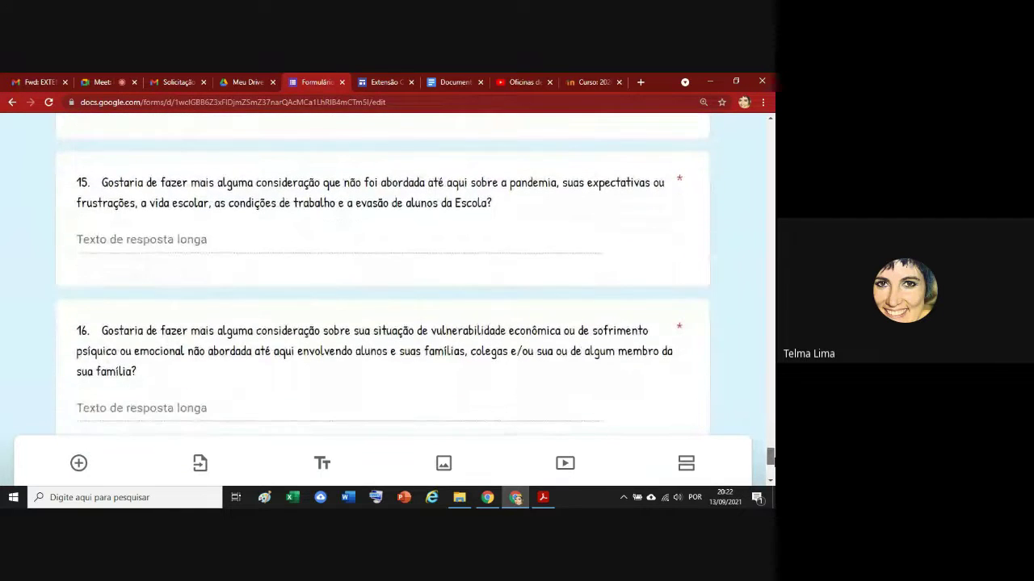
{"action": "scroll", "coordinate": [770, 460], "scroll_direction": "down", "scroll_amount": 3}
{"action": "left_click_drag", "start_coordinate": [770, 466], "coordinate": [757, 166]}
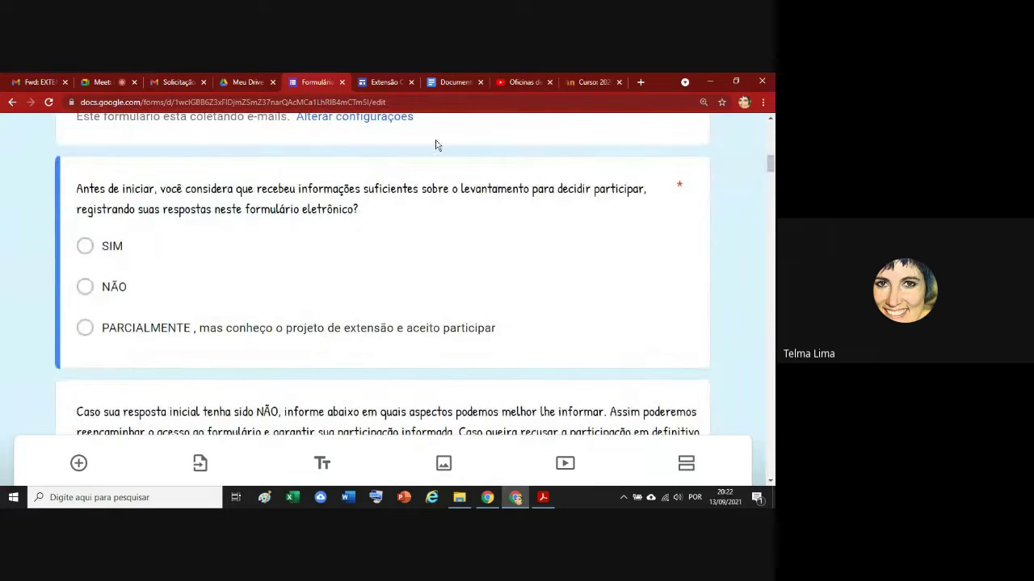
{"action": "left_click", "coordinate": [452, 83]}
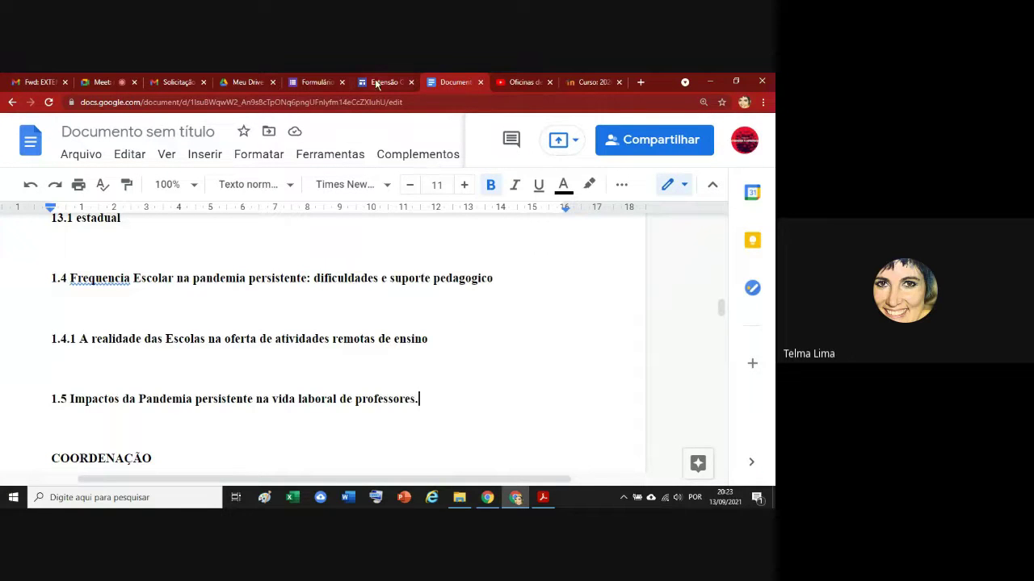
Look through the school managers' form from the question on sufficient participation information to section 2, and return to its beginning.
{"action": "left_click", "coordinate": [311, 82]}
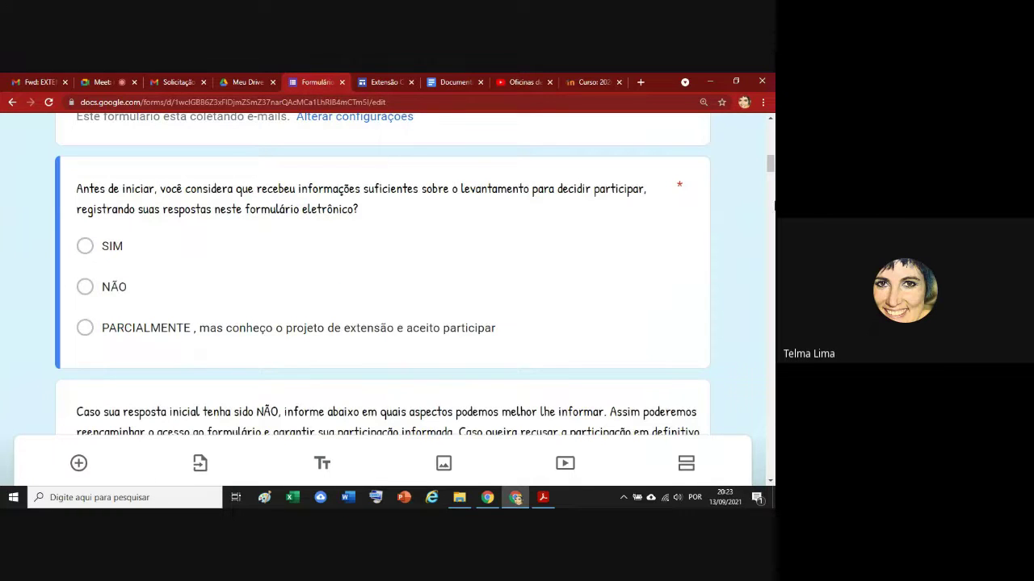
{"action": "mouse_move", "coordinate": [767, 165]}
{"action": "left_mouse_down"}
{"action": "mouse_move", "coordinate": [768, 182]}
{"action": "mouse_move", "coordinate": [769, 172]}
{"action": "left_mouse_up"}
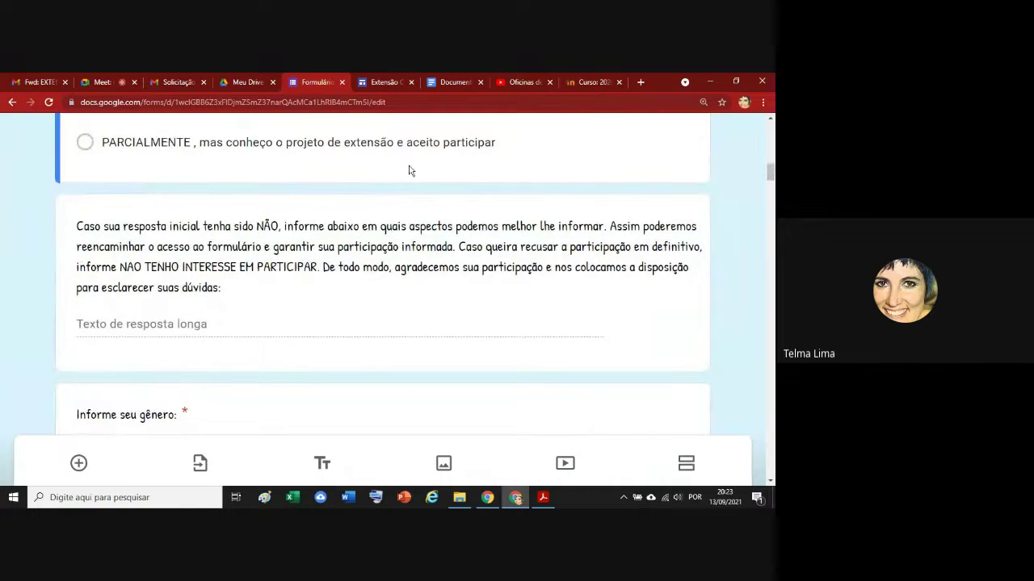
{"action": "mouse_move", "coordinate": [771, 185]}
{"action": "left_mouse_down"}
{"action": "mouse_move", "coordinate": [771, 129]}
{"action": "mouse_move", "coordinate": [769, 199]}
{"action": "left_mouse_up"}
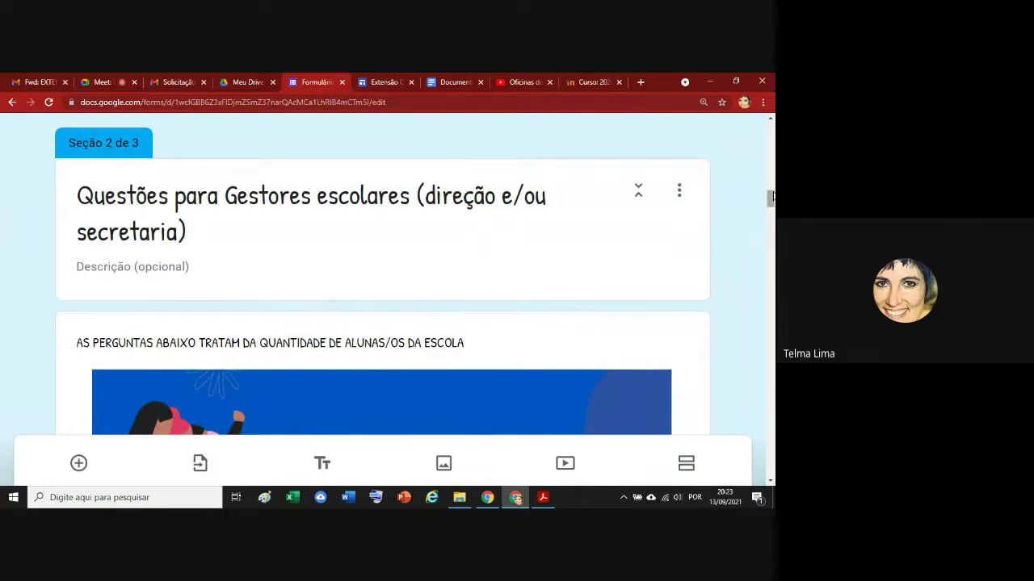
{"action": "left_click_drag", "start_coordinate": [770, 199], "coordinate": [770, 130]}
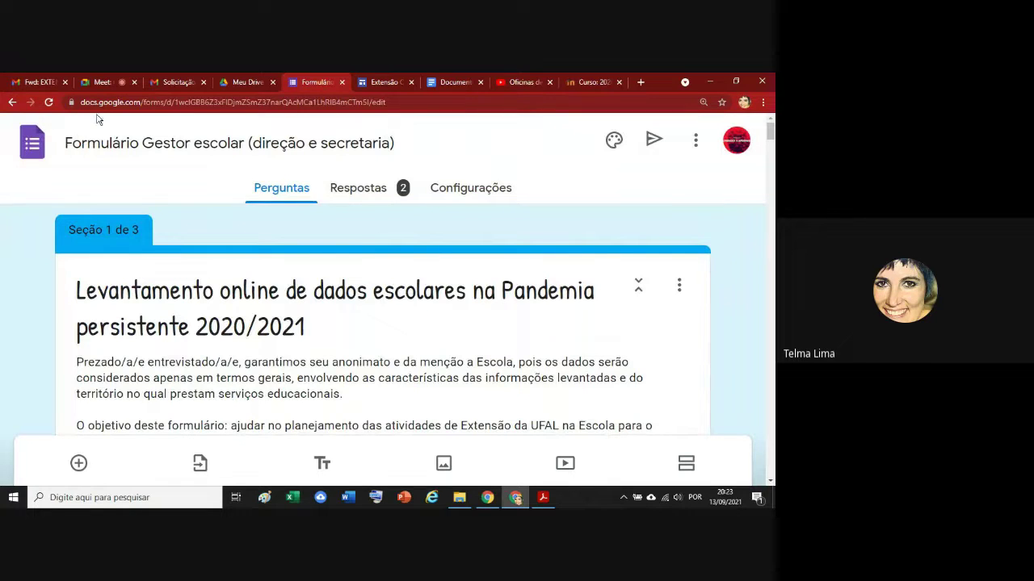
Open the survey form for pedagogical coordinators and teachers from the recent forms and view its introduction.
{"action": "left_click", "coordinate": [34, 152]}
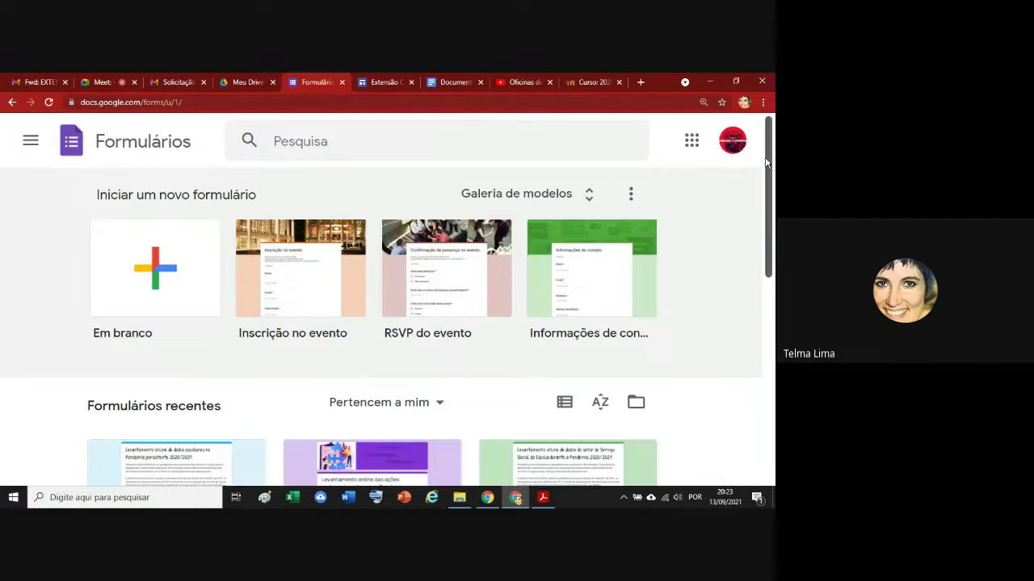
{"action": "scroll", "coordinate": [766, 163], "scroll_direction": "down", "scroll_amount": 3}
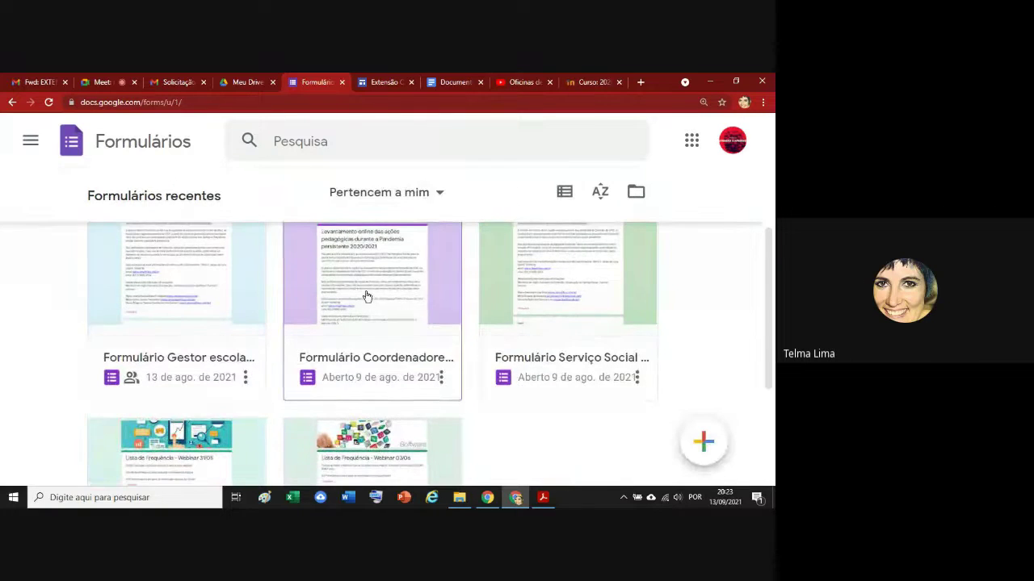
{"action": "left_click", "coordinate": [367, 296]}
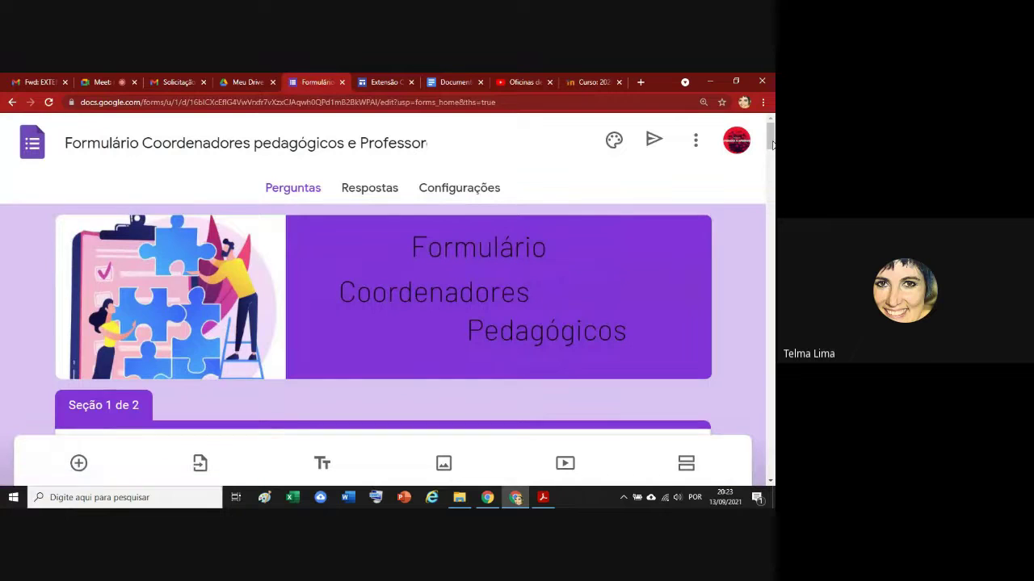
{"action": "scroll", "coordinate": [773, 146], "scroll_direction": "down", "scroll_amount": 4}
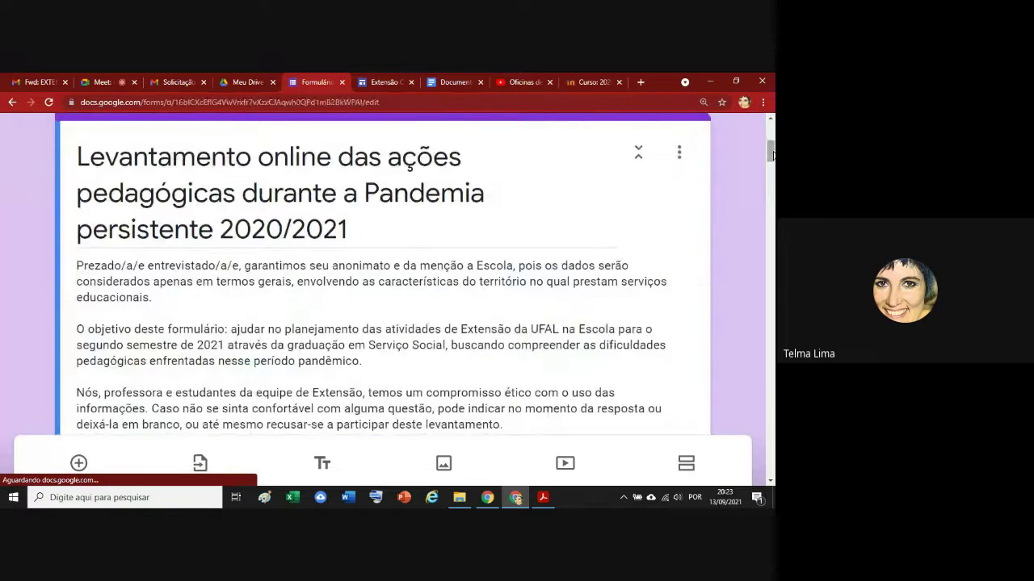
Look through the coordinators' and teachers' form from its introduction to question 1 on preparation for remote teaching.
{"action": "left_click_drag", "start_coordinate": [773, 142], "coordinate": [771, 207]}
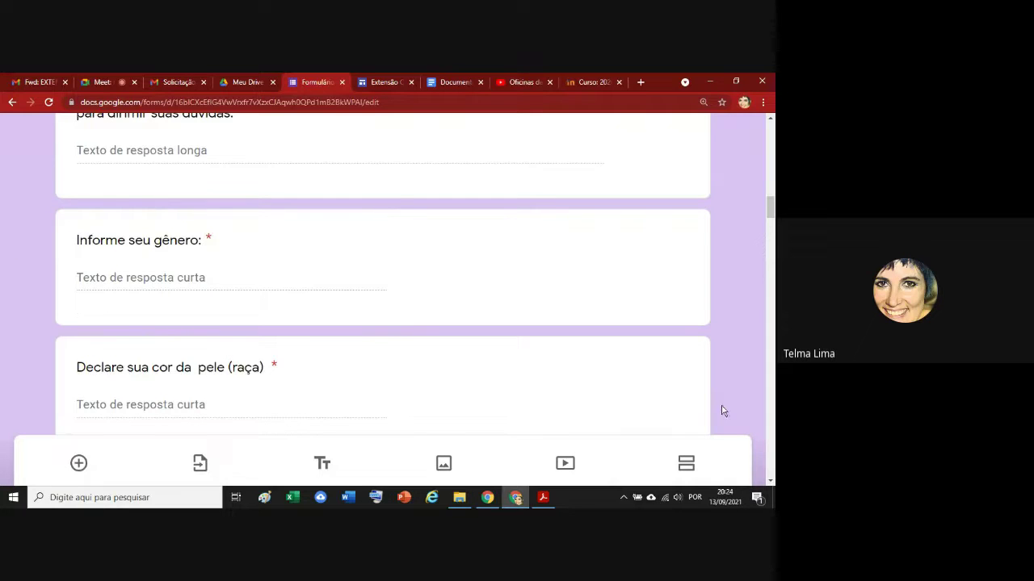
{"action": "left_click", "coordinate": [770, 481]}
{"action": "left_click", "coordinate": [770, 481]}
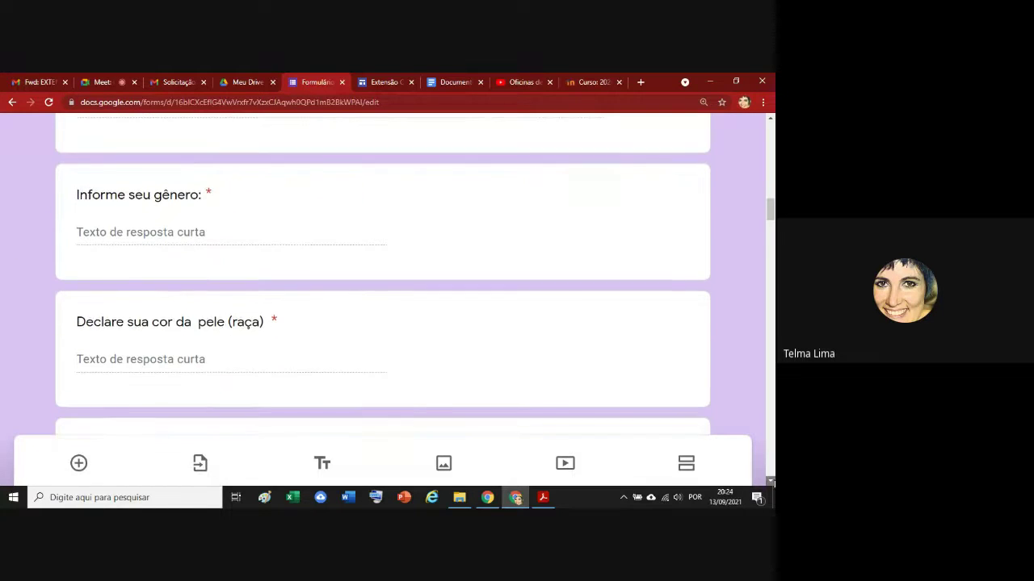
{"action": "left_click", "coordinate": [770, 482]}
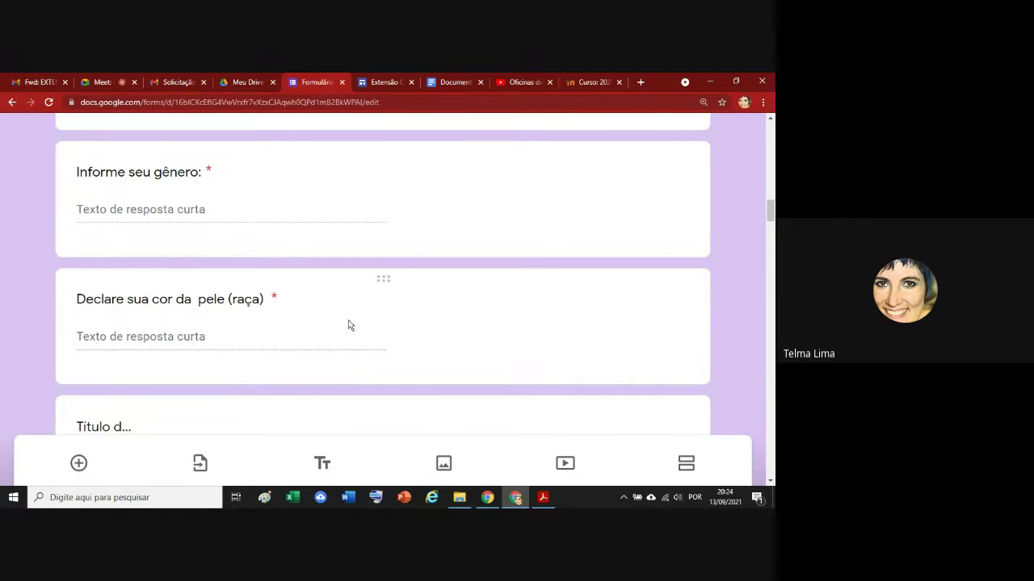
{"action": "scroll", "coordinate": [771, 482], "scroll_direction": "down", "scroll_amount": 2}
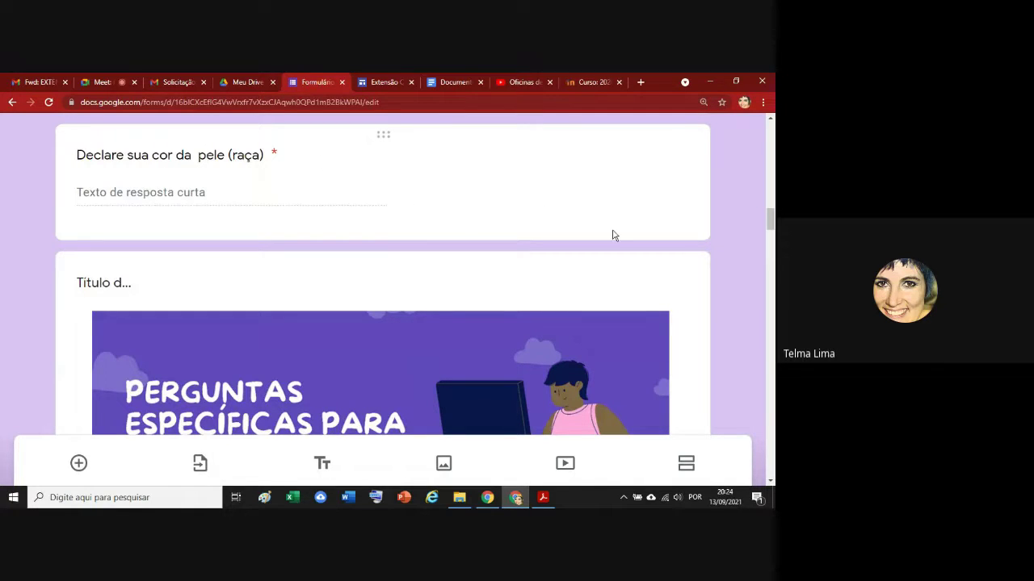
{"action": "left_click", "coordinate": [771, 481]}
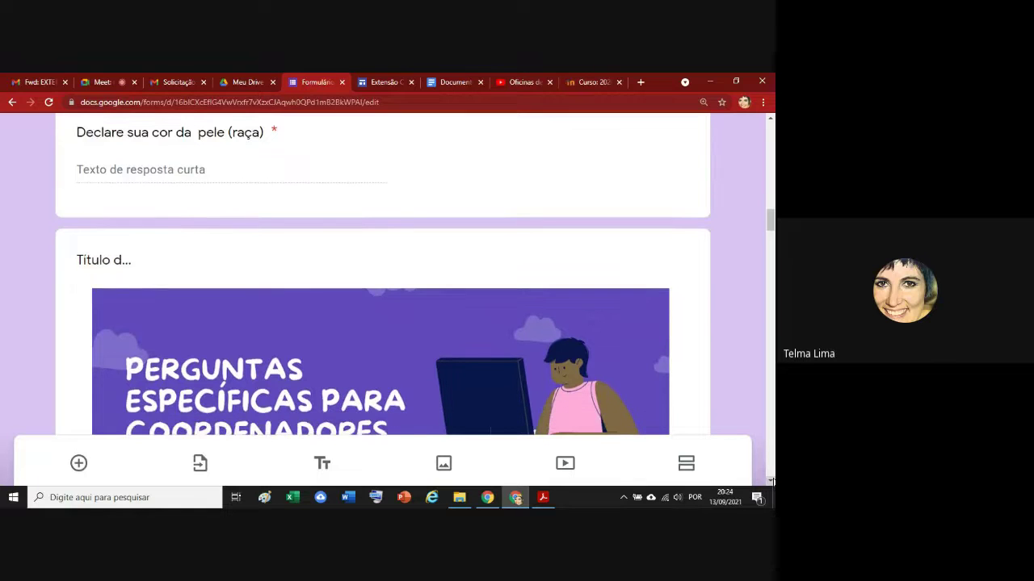
{"action": "left_click", "coordinate": [771, 481]}
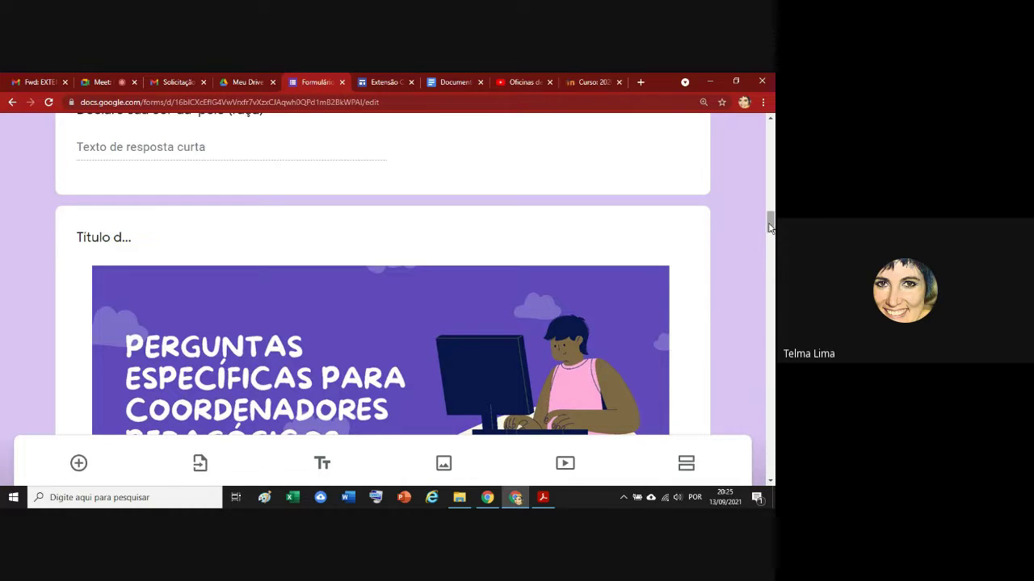
{"action": "left_click_drag", "start_coordinate": [770, 227], "coordinate": [771, 255]}
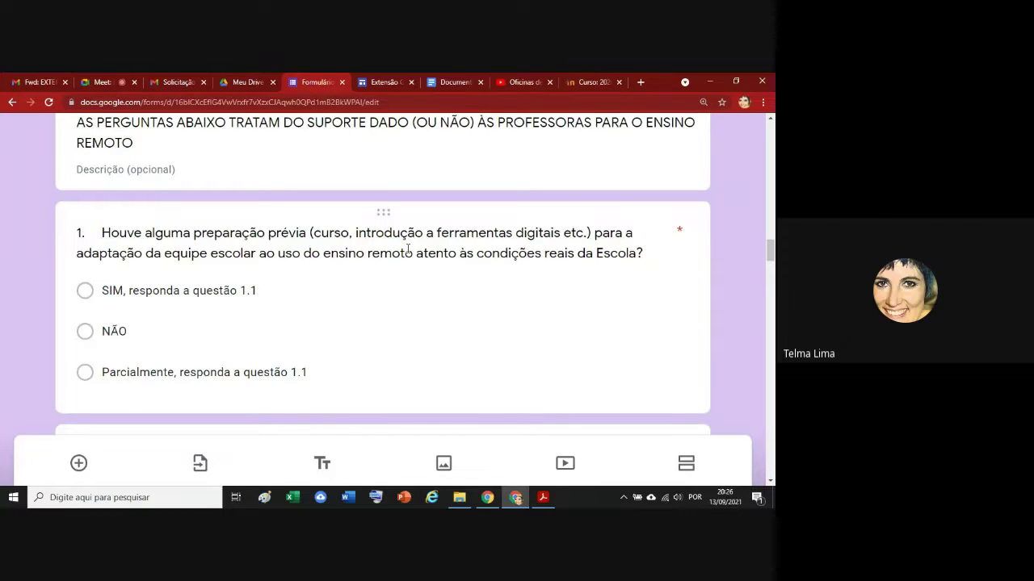
In the report document, add the item "1.5.1 informação sobre apoio psicologico na pandemia" under heading 1.5.
{"action": "left_click", "coordinate": [444, 82]}
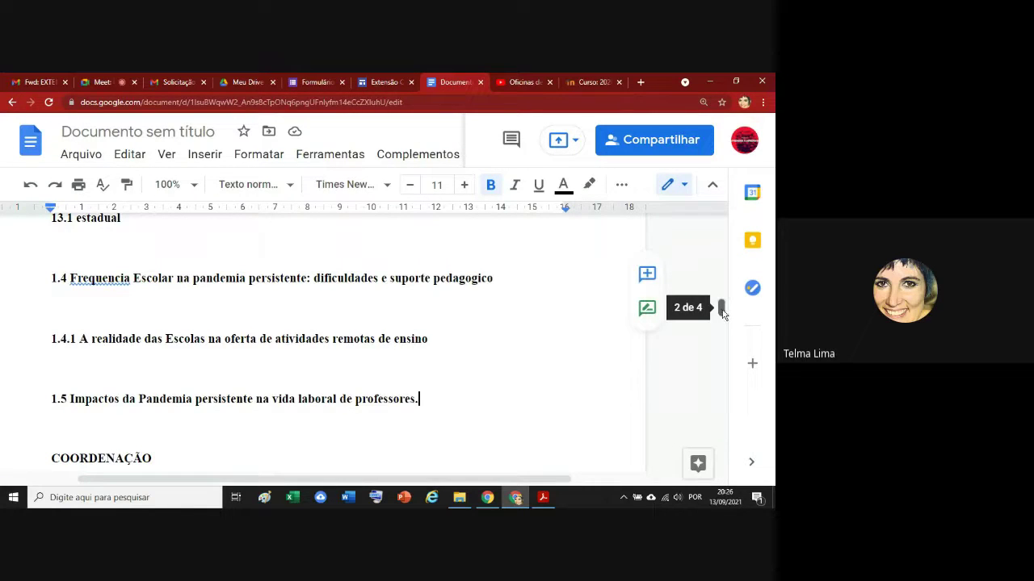
{"action": "left_click", "coordinate": [150, 425]}
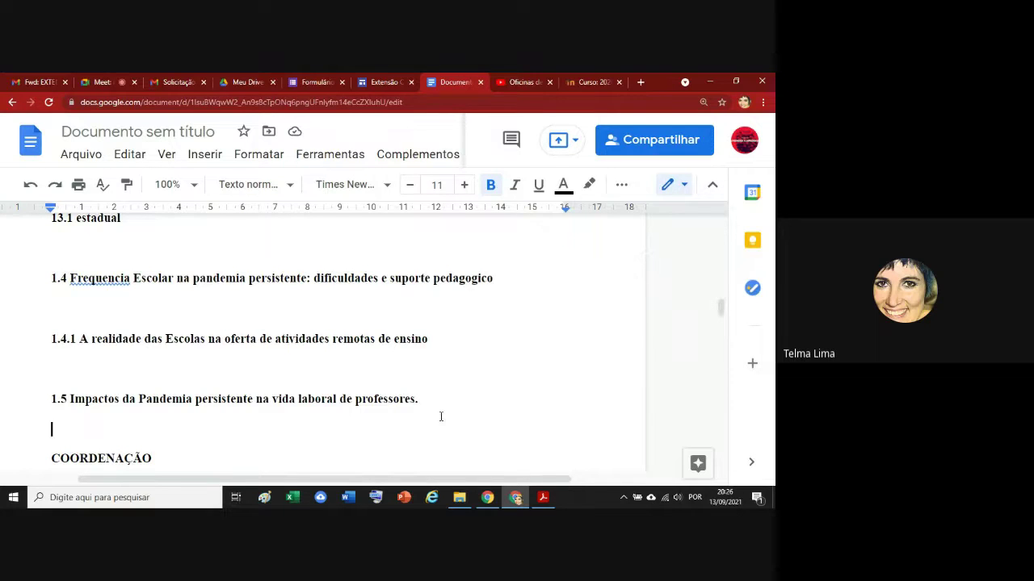
{"action": "type", "text": "1."}
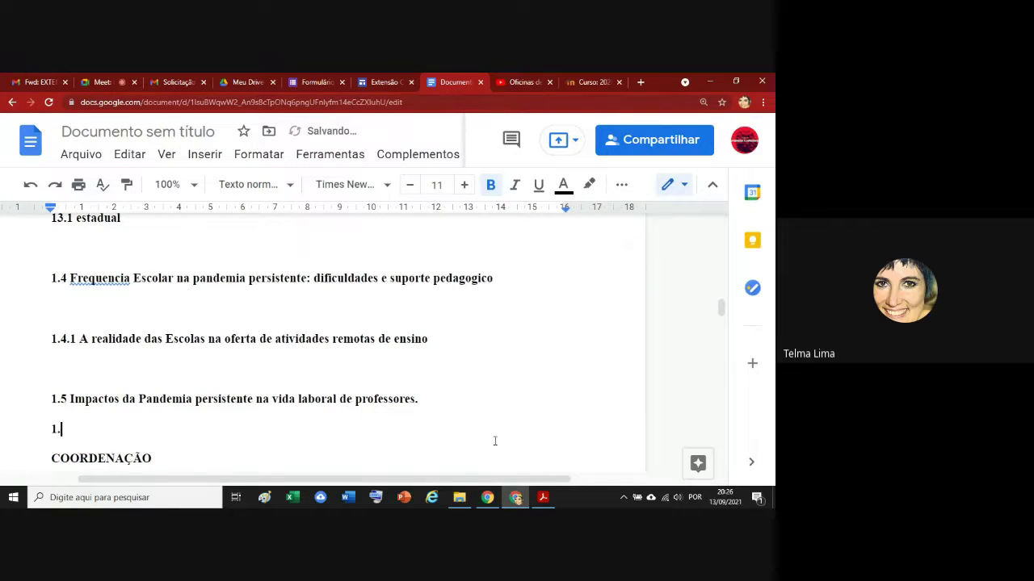
{"action": "key", "text": "BackSpace"}
{"action": "type", "text": ".5.1 informação "}
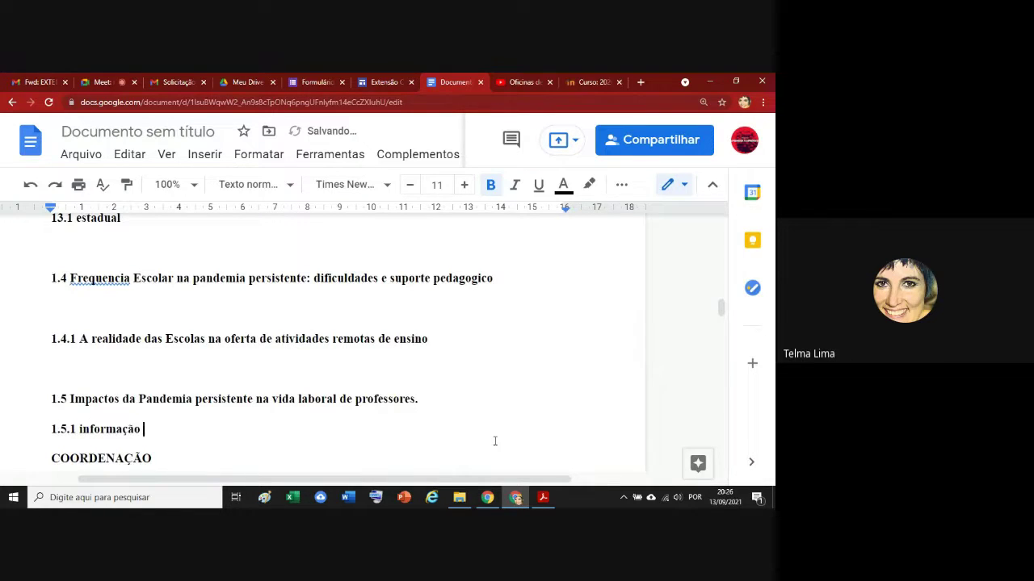
{"action": "type", "text": "sobre apoio psicologi"}
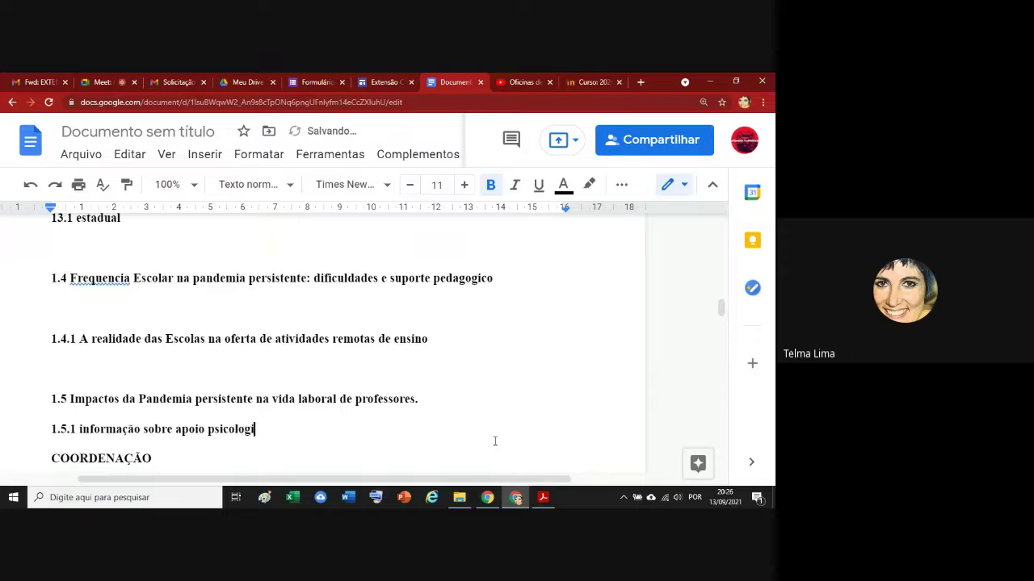
{"action": "type", "text": "co na pandemia"}
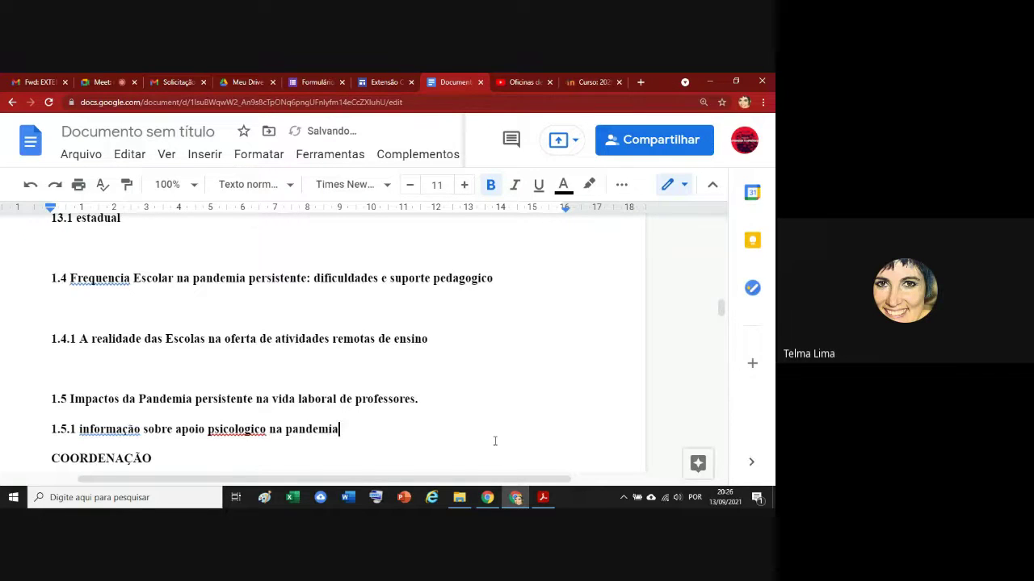
Add the item "1.5.2 cursos preparatórios para a implantação do ensino hibrido/remoto" below 1.5.1, rechecking form question 1 for the topic.
{"action": "key", "text": "Return"}
{"action": "type", "text": "1."}
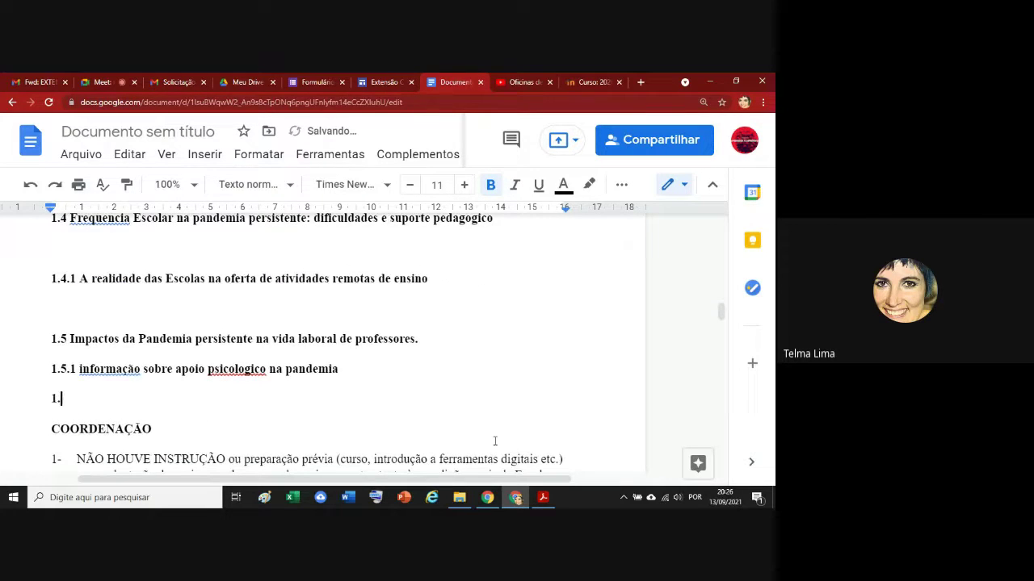
{"action": "type", "text": "5.2"}
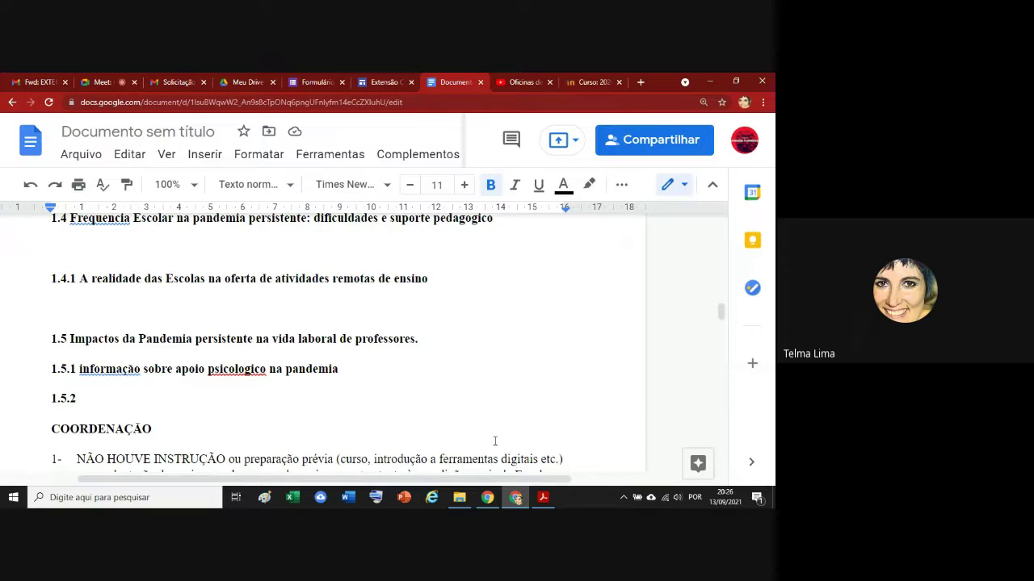
{"action": "left_click", "coordinate": [298, 83]}
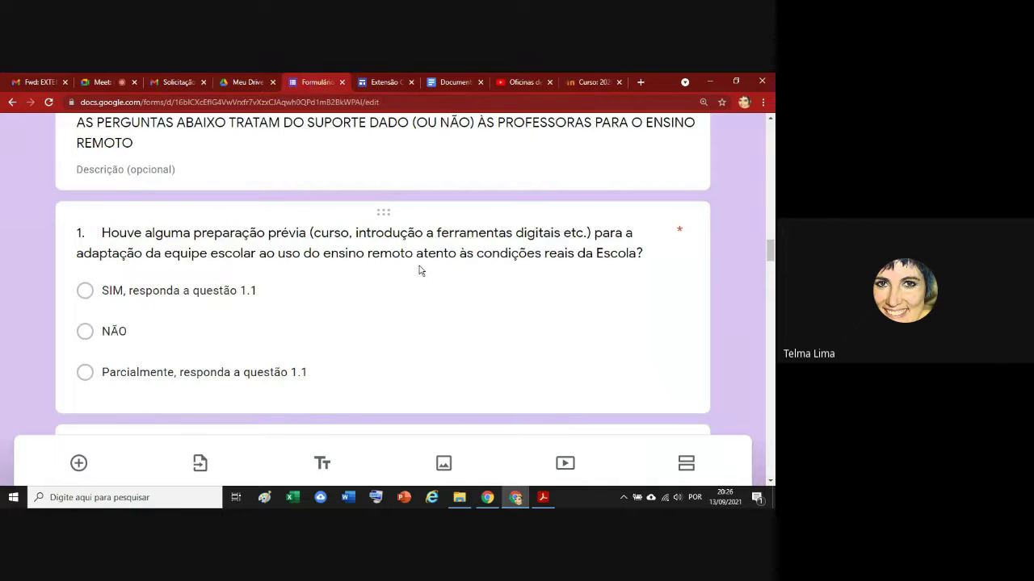
{"action": "left_click", "coordinate": [444, 83]}
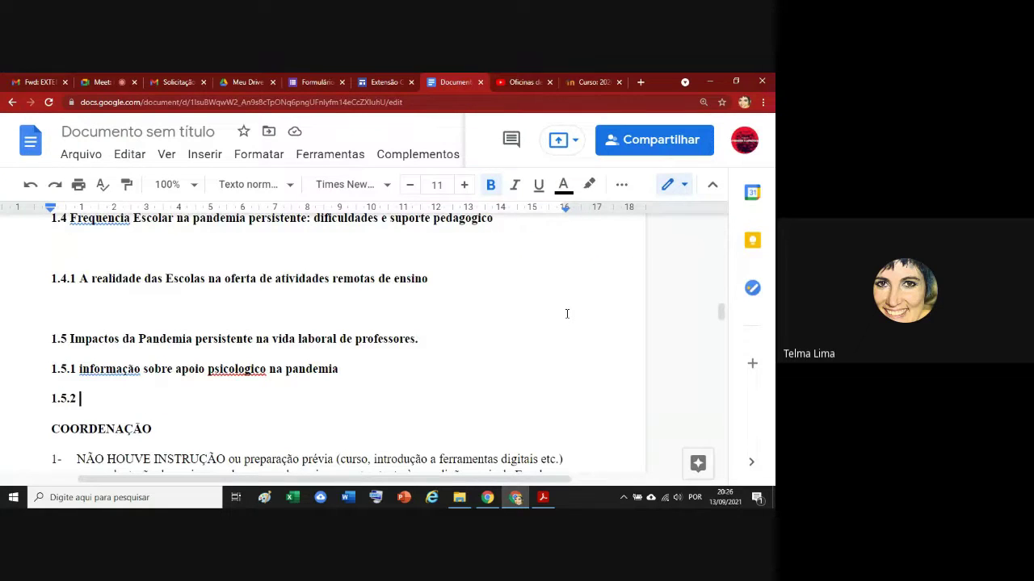
{"action": "type", "text": "curso"}
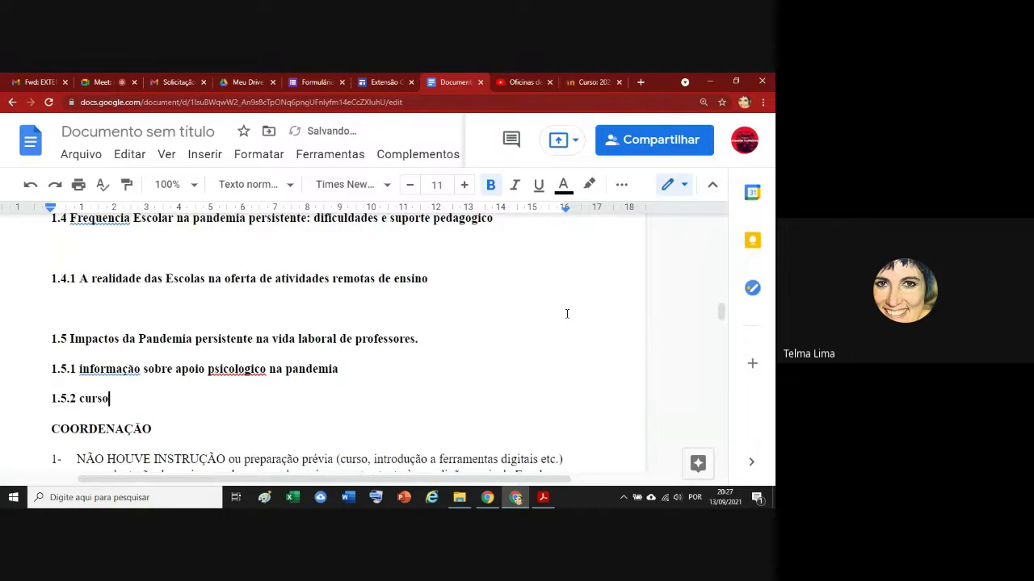
{"action": "type", "text": "s preparatórioc"}
{"action": "key", "text": "BackSpace"}
{"action": "type", "text": "s"}
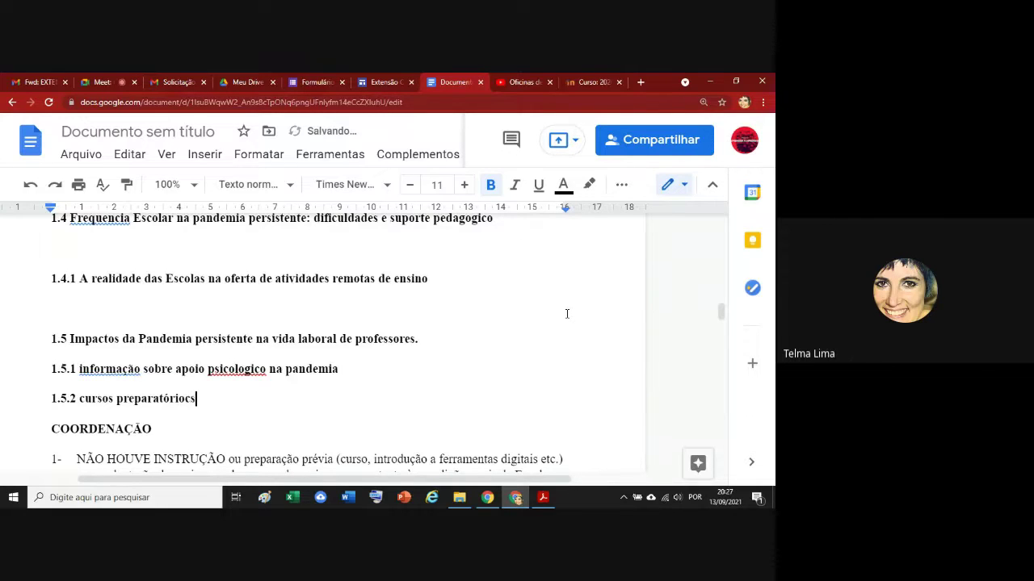
{"action": "type", "text": " para a implantaç"}
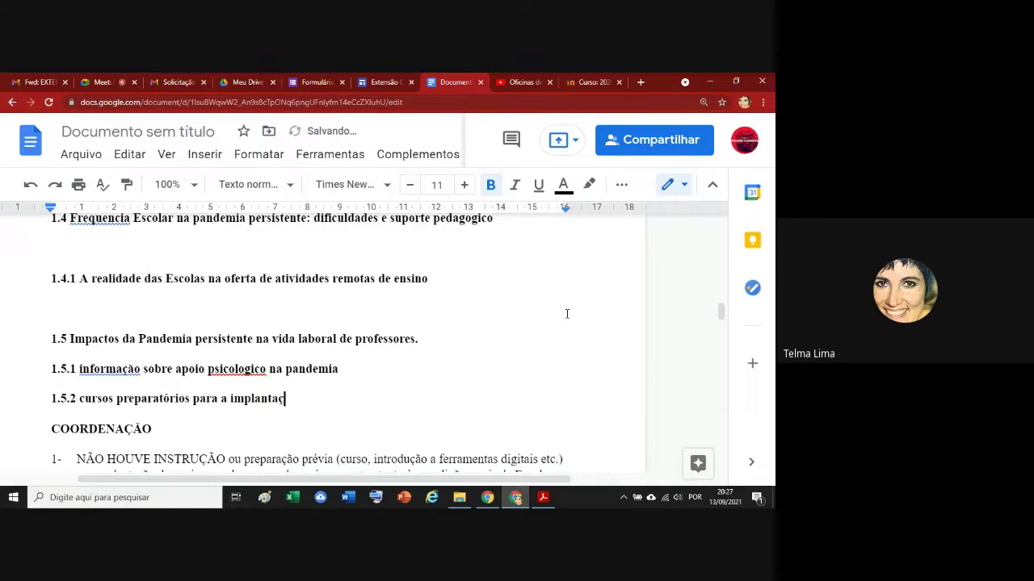
{"action": "type", "text": "ão do ensino hib"}
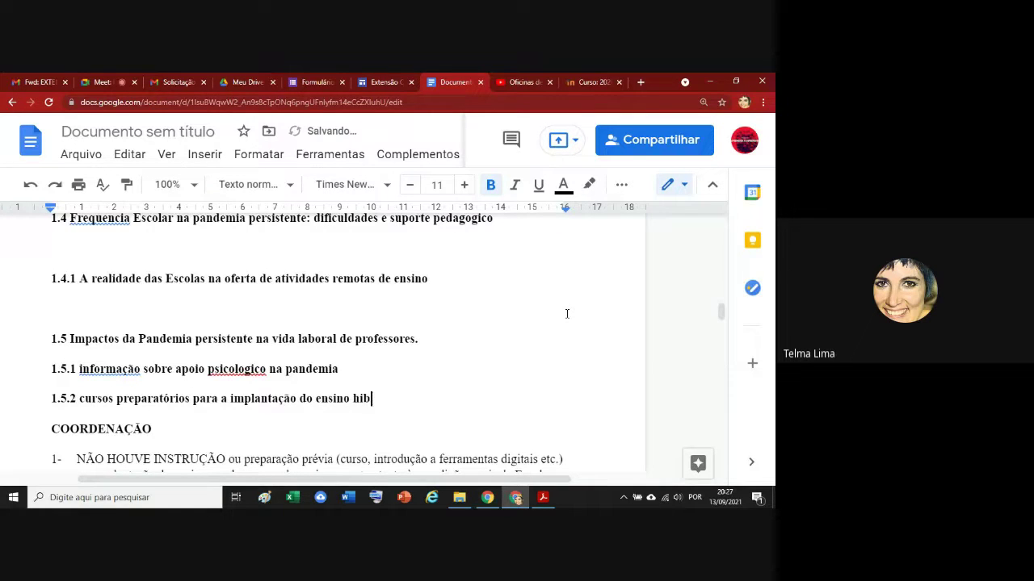
{"action": "type", "text": "rido/re"}
{"action": "type", "text": "moto"}
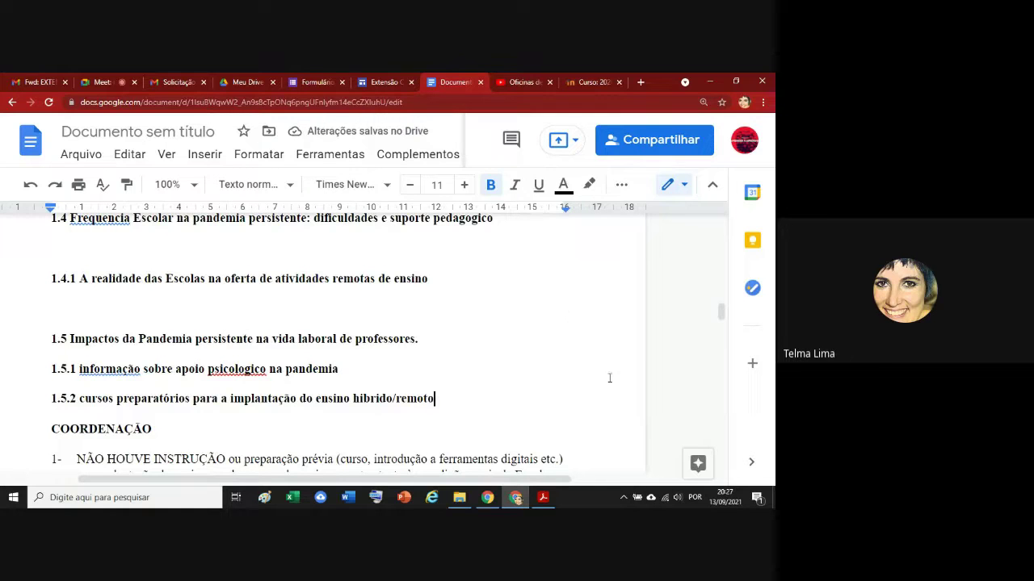
Extend item 1.5.2 with "e uso das tecnologias digitais" and start a new line below it.
{"action": "type", "text": " e uso das t"}
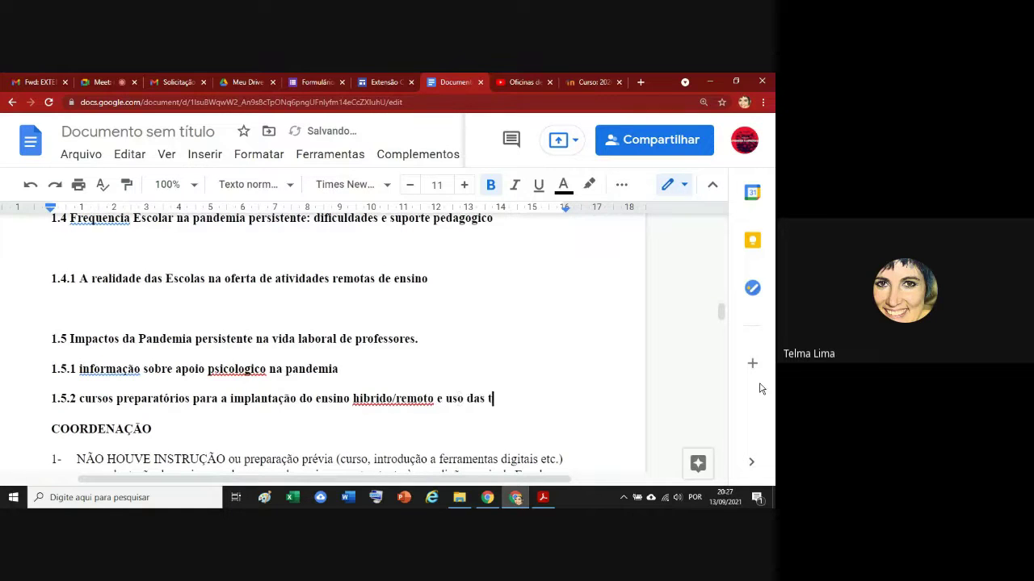
{"action": "type", "text": "ecnologias "}
{"action": "type", "text": "dia"}
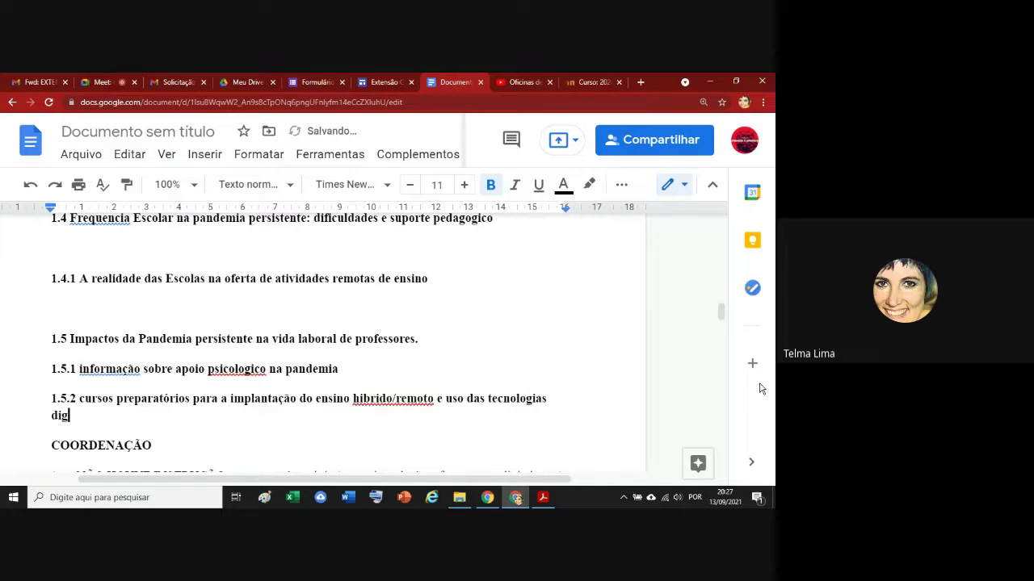
{"action": "type", "text": "itais"}
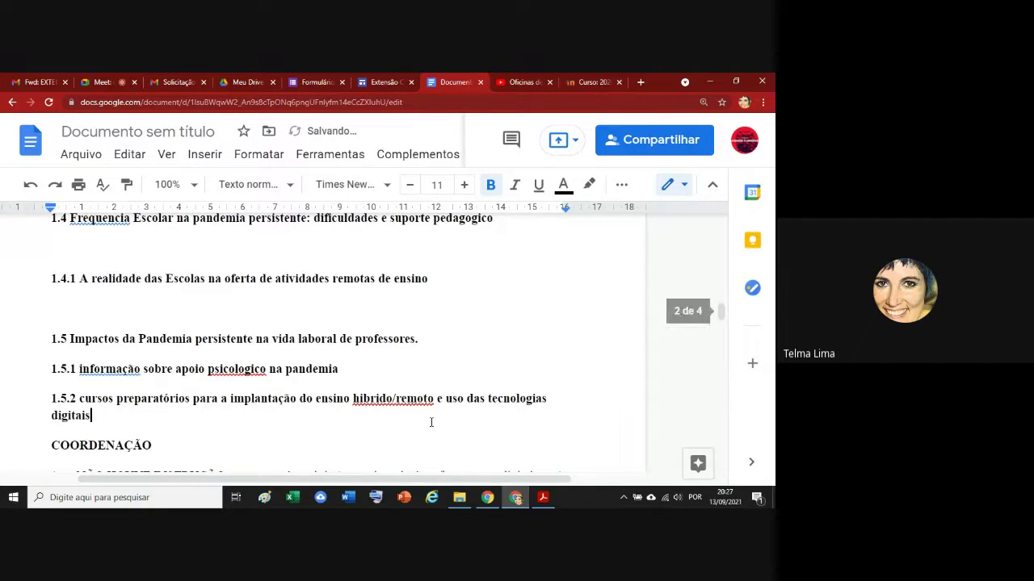
{"action": "key", "text": "Return"}
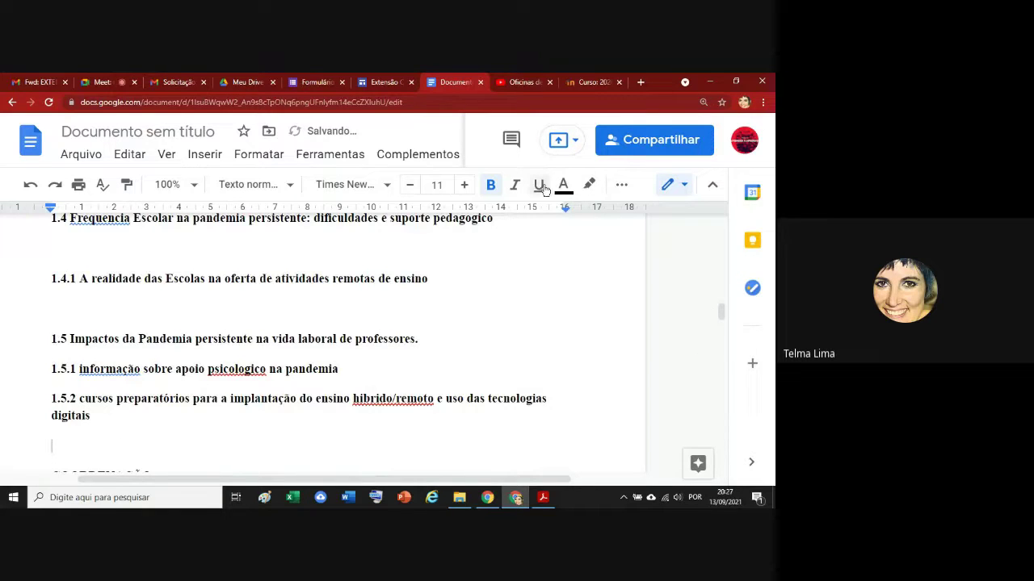
Read form questions 1 to 3 on training and the organization of remote teaching, and review the report's headings back to section 1.3.
{"action": "left_click", "coordinate": [317, 82]}
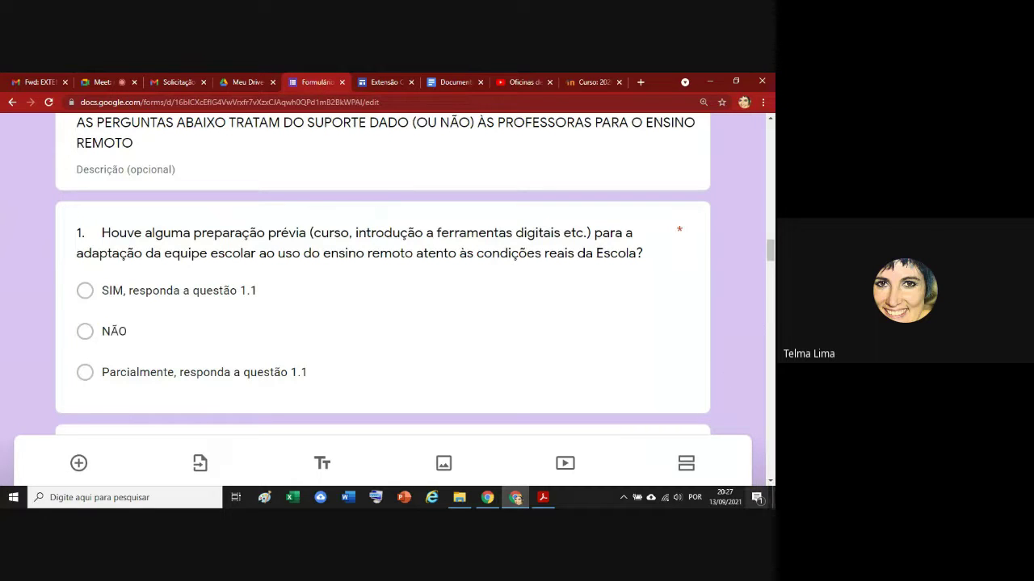
{"action": "scroll", "coordinate": [772, 482], "scroll_direction": "down", "scroll_amount": 2}
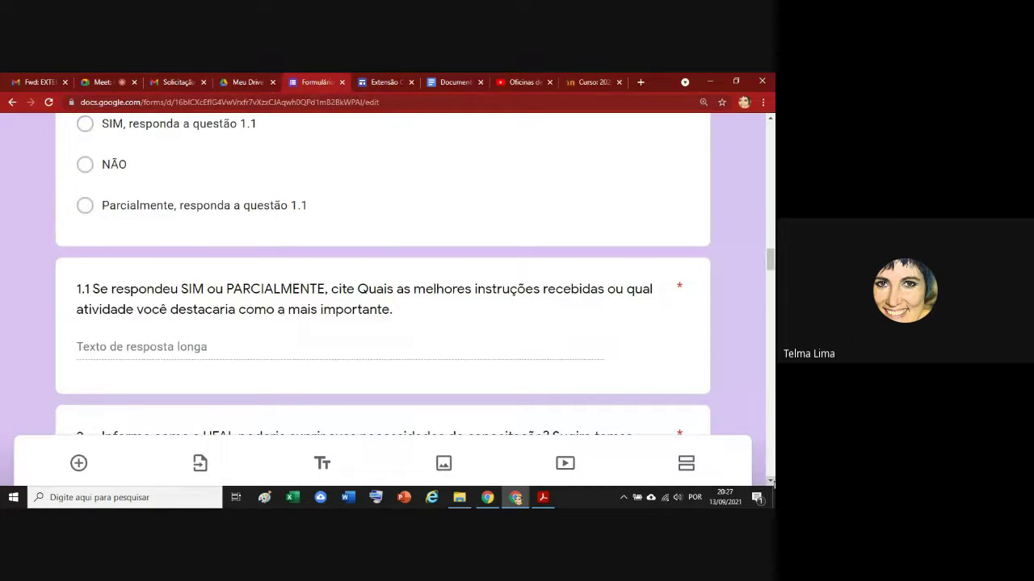
{"action": "scroll", "coordinate": [771, 483], "scroll_direction": "down", "scroll_amount": 1}
{"action": "scroll", "coordinate": [771, 482], "scroll_direction": "down", "scroll_amount": 1}
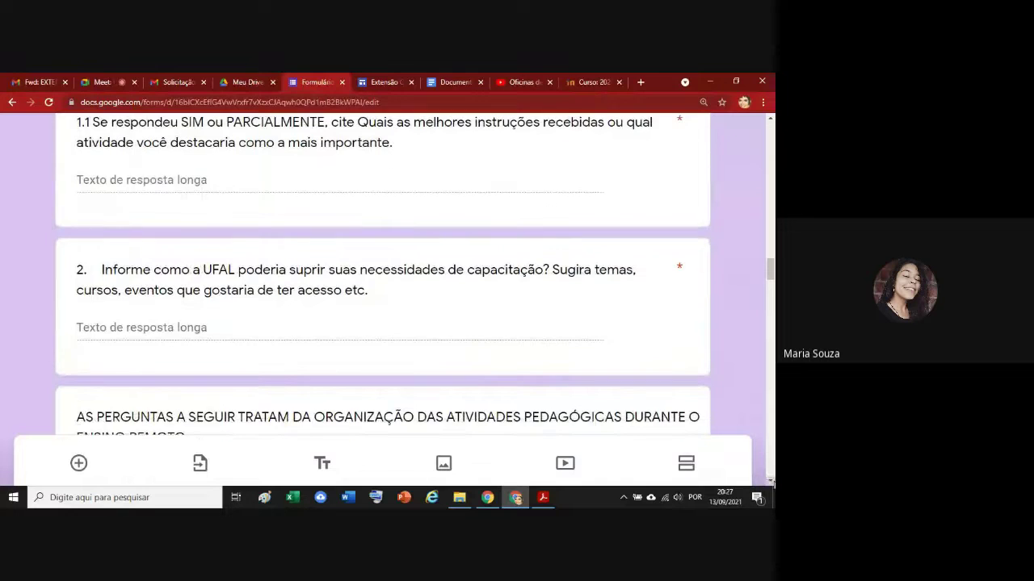
{"action": "scroll", "coordinate": [771, 482], "scroll_direction": "down", "scroll_amount": 2}
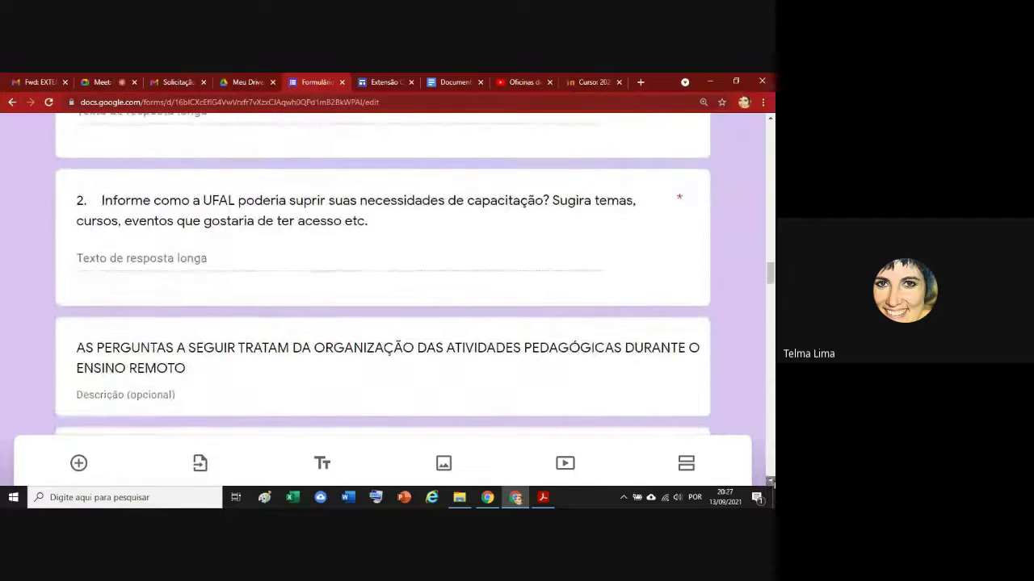
{"action": "scroll", "coordinate": [771, 482], "scroll_direction": "down", "scroll_amount": 1}
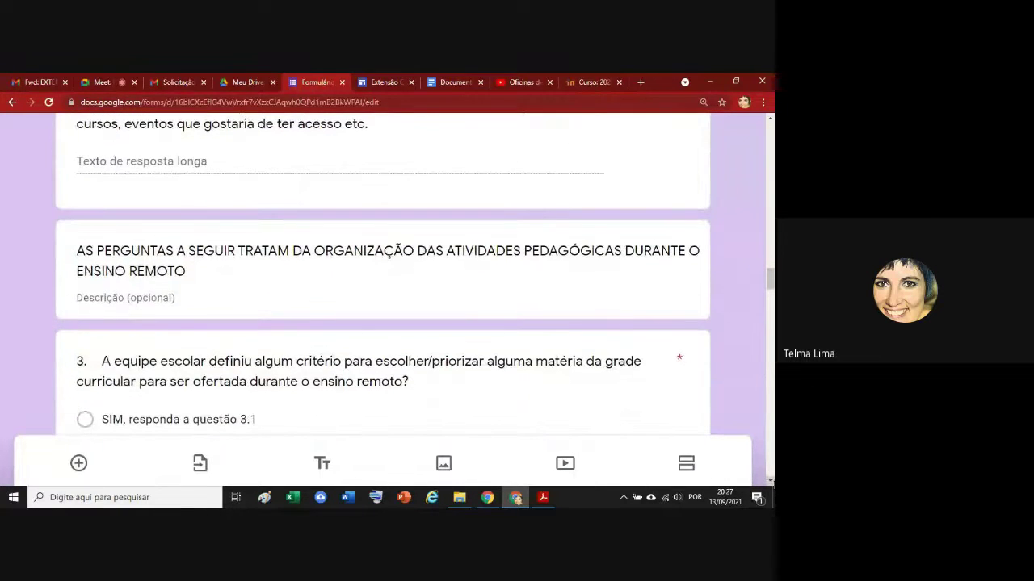
{"action": "left_click", "coordinate": [772, 482]}
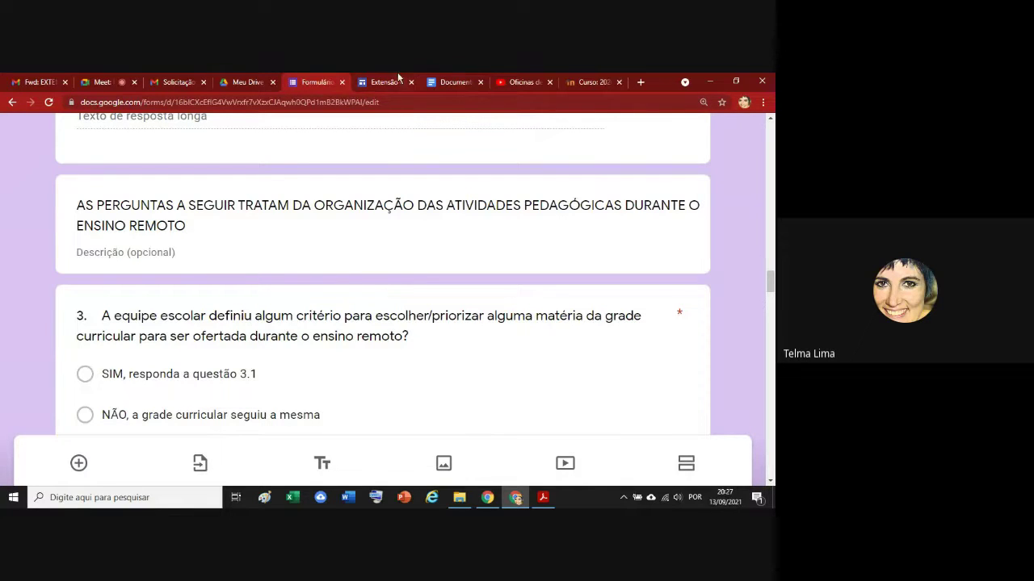
{"action": "left_click", "coordinate": [449, 75]}
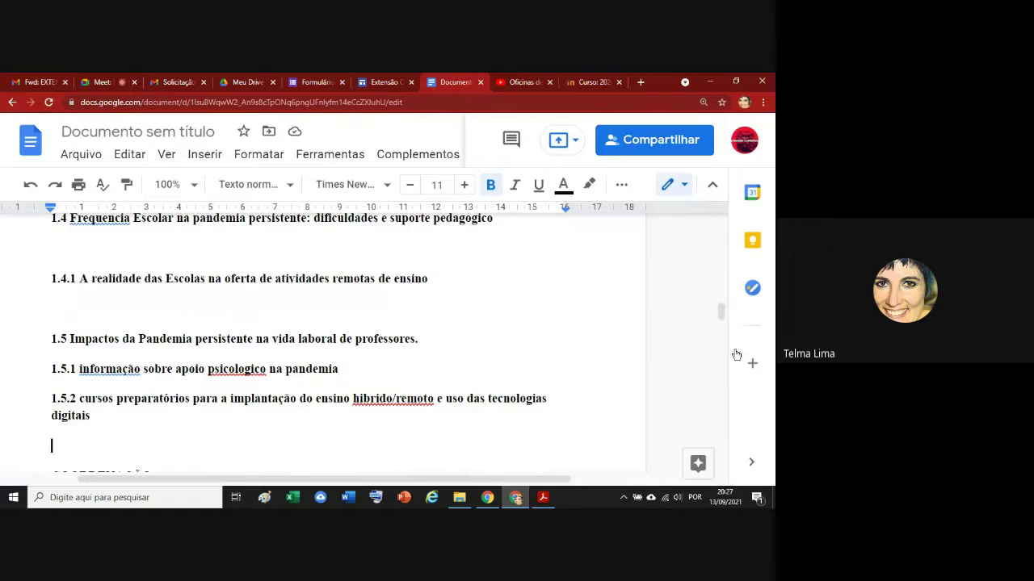
{"action": "scroll", "coordinate": [722, 309], "scroll_direction": "up", "scroll_amount": 1}
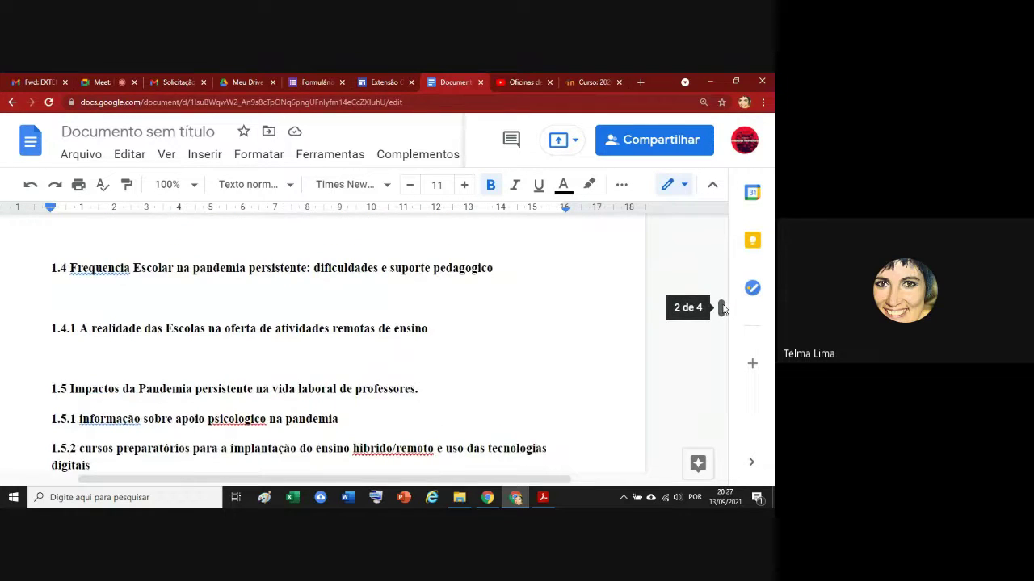
{"action": "left_click_drag", "start_coordinate": [722, 309], "coordinate": [720, 299]}
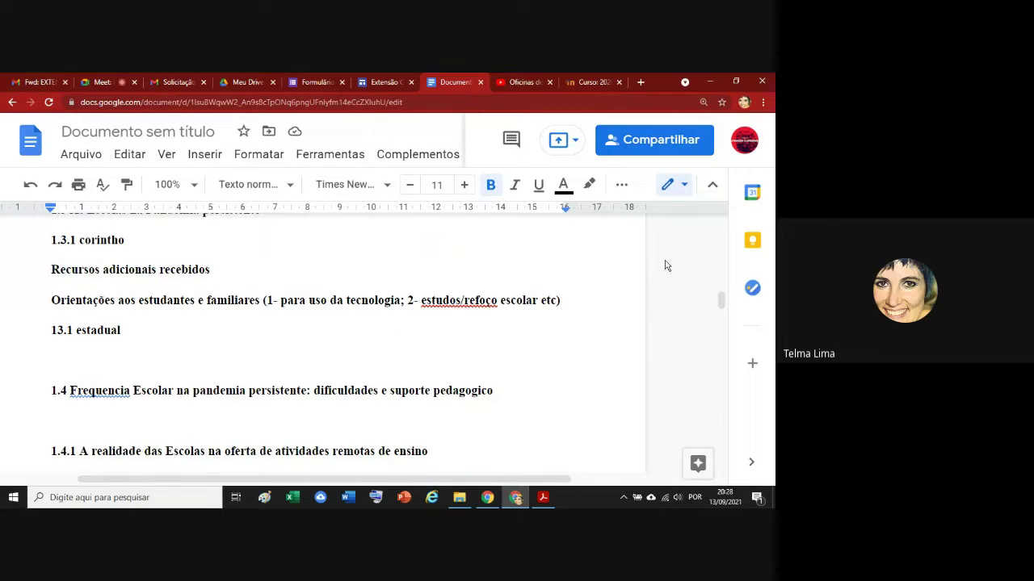
Check form question 3 on criteria for prioritizing school subjects against section 1.3 and item 1.3.1 of the report.
{"action": "mouse_move", "coordinate": [721, 299]}
{"action": "mouse_move", "coordinate": [721, 300]}
{"action": "left_mouse_down"}
{"action": "mouse_move", "coordinate": [721, 316]}
{"action": "mouse_move", "coordinate": [722, 295]}
{"action": "left_mouse_up"}
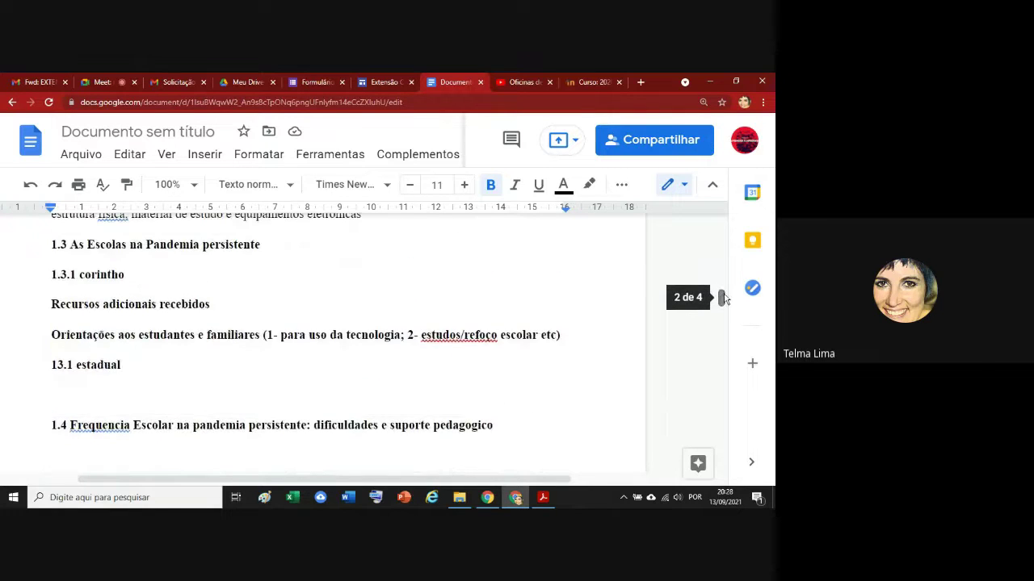
{"action": "left_click", "coordinate": [317, 81]}
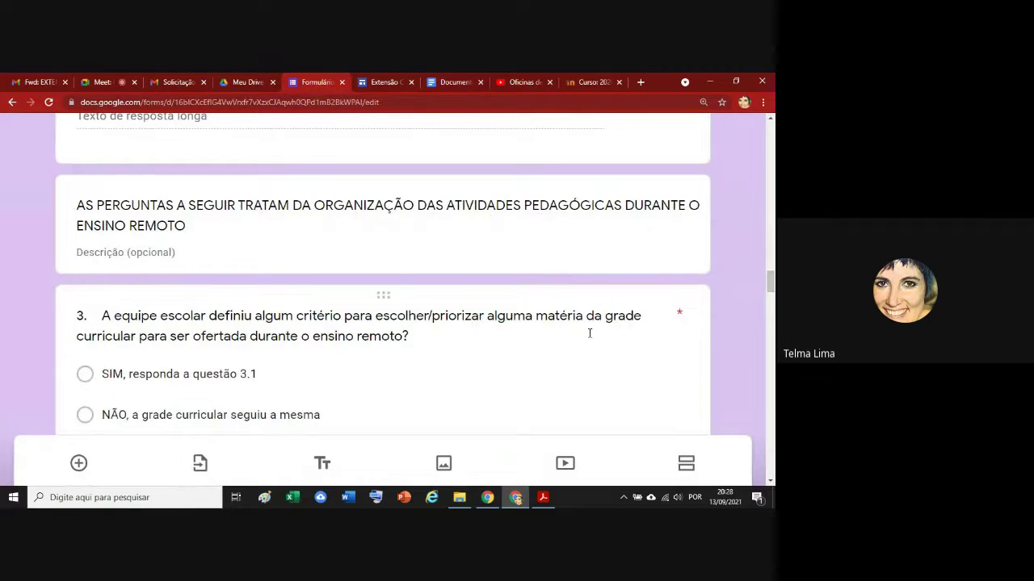
{"action": "left_click", "coordinate": [452, 82]}
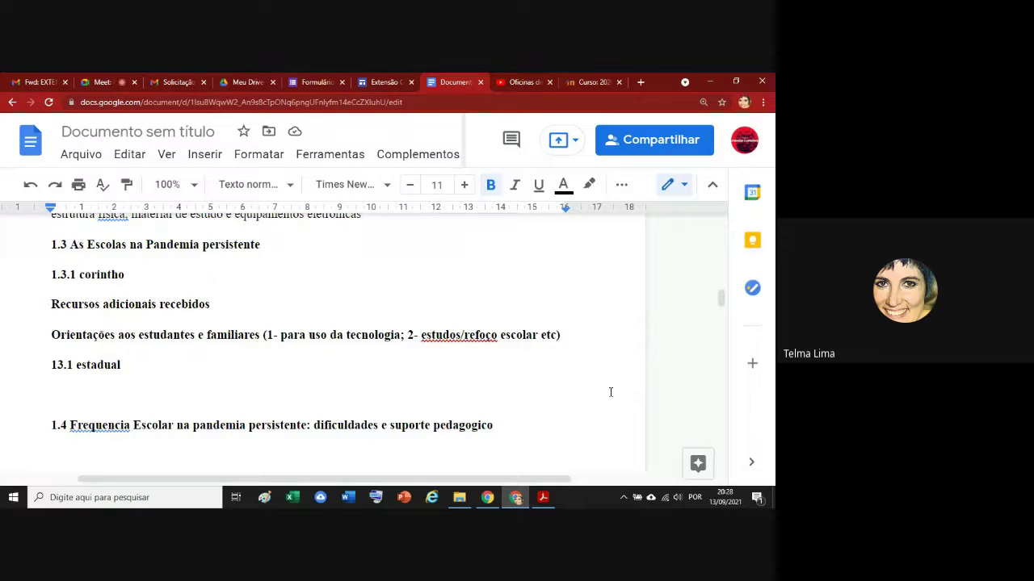
{"action": "left_click", "coordinate": [273, 244]}
{"action": "key", "text": "Up"}
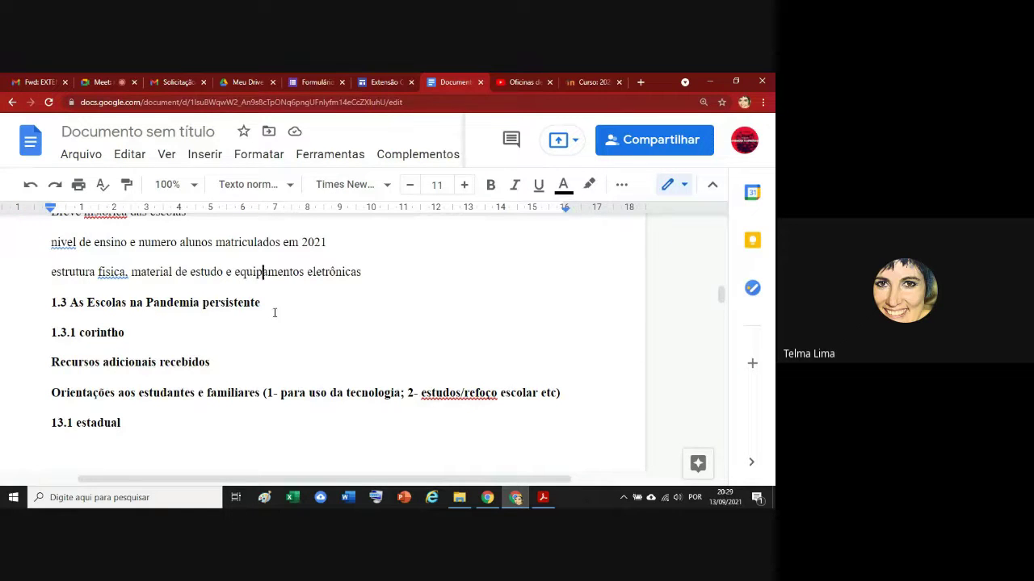
{"action": "left_click", "coordinate": [169, 336]}
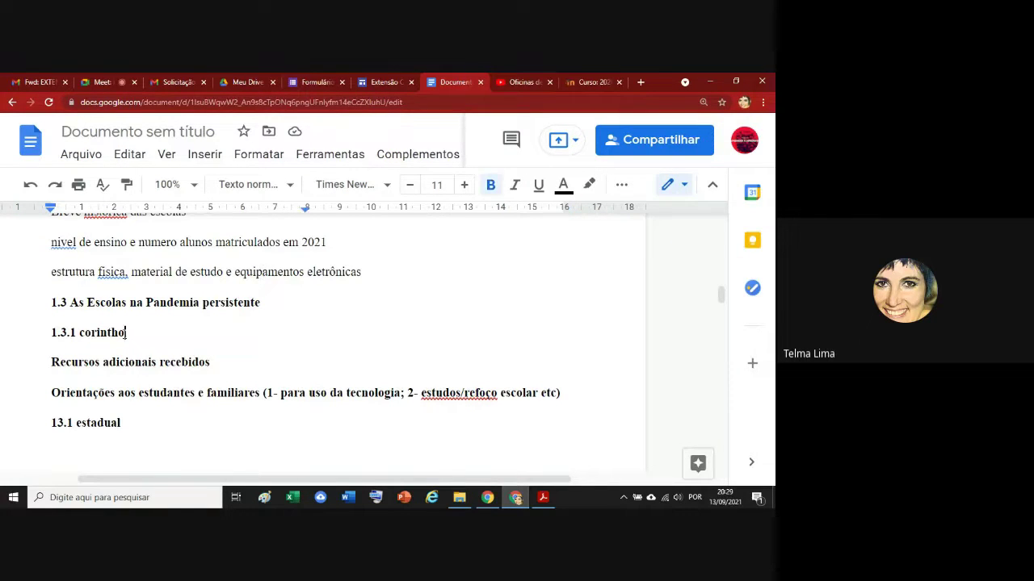
Switch to suggesting mode and add "vieram de doações voluntaria ......" plus a line break after "Recursos adicionais recebidos" under 1.3.1.
{"action": "left_click", "coordinate": [227, 367]}
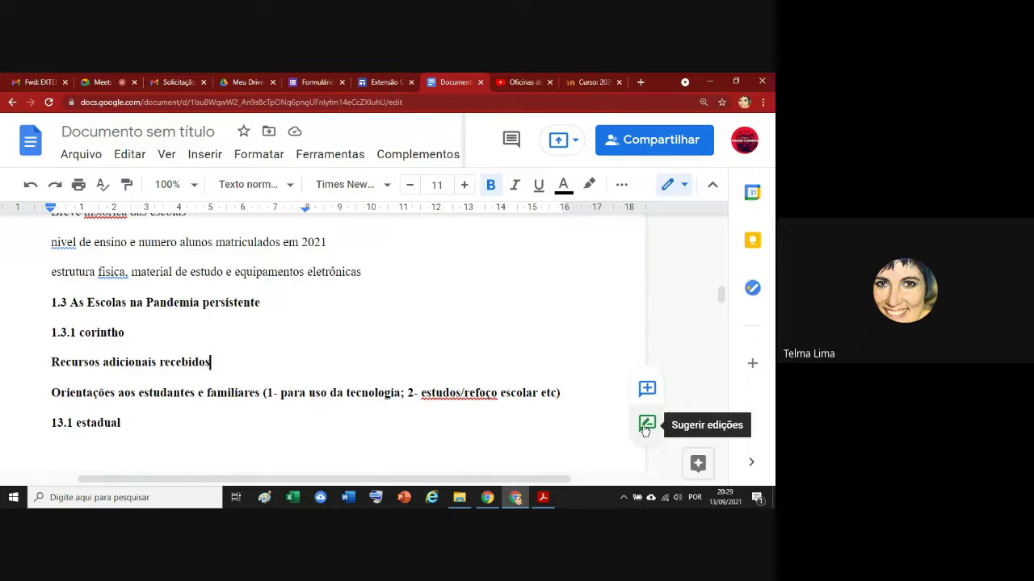
{"action": "left_click", "coordinate": [646, 424]}
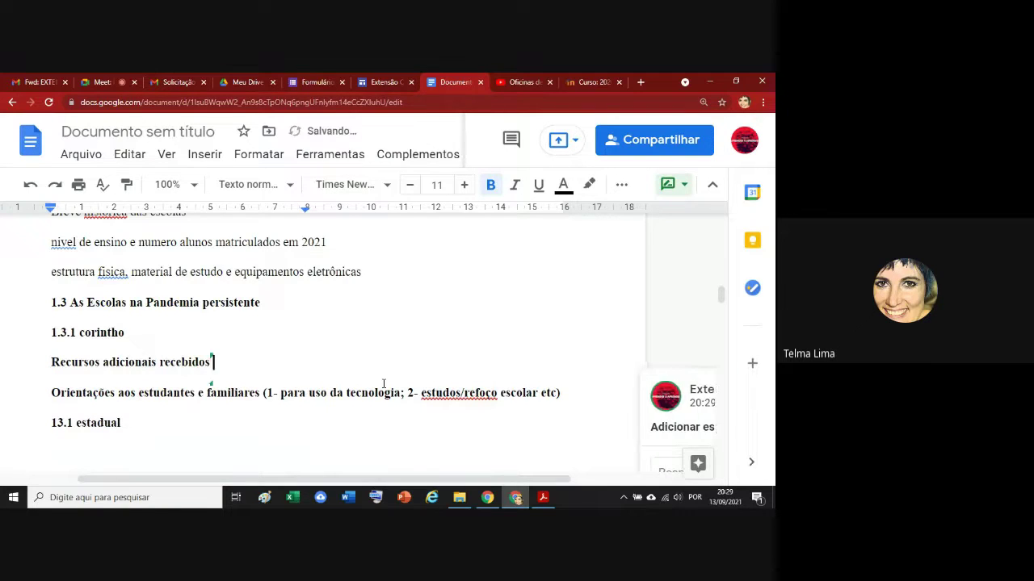
{"action": "type", "text": "viera"}
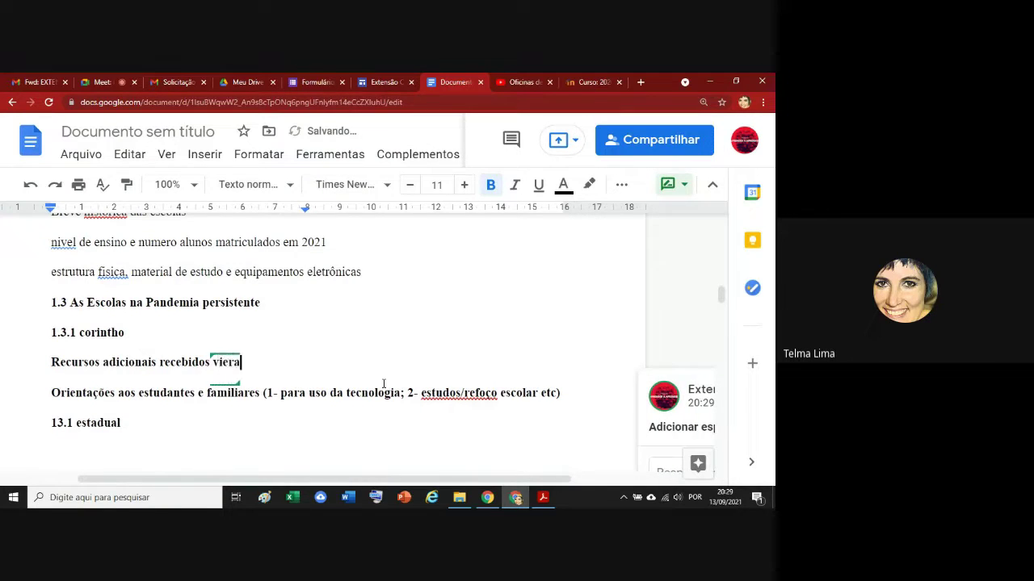
{"action": "type", "text": "m de doa"}
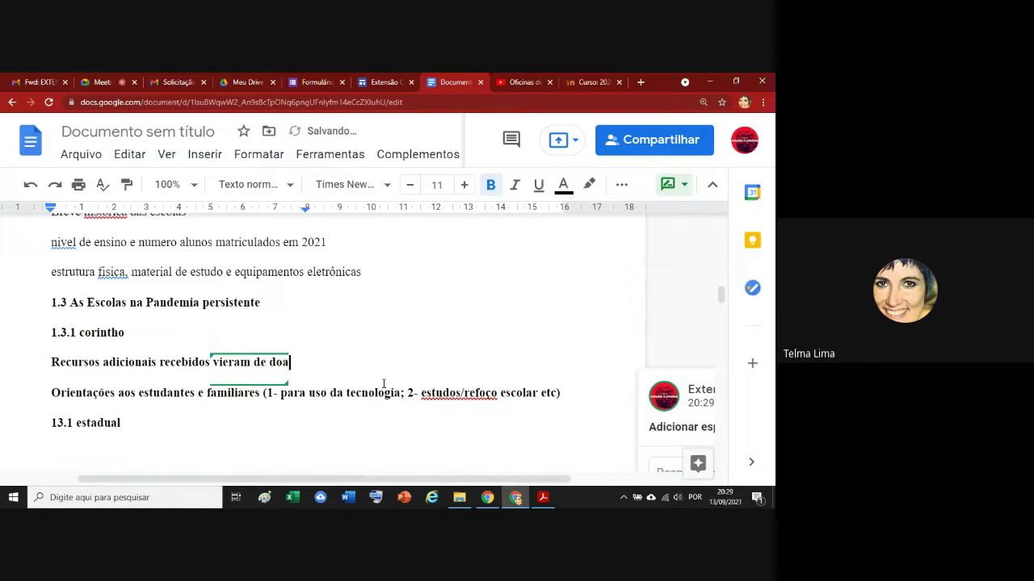
{"action": "type", "text": "ções vol"}
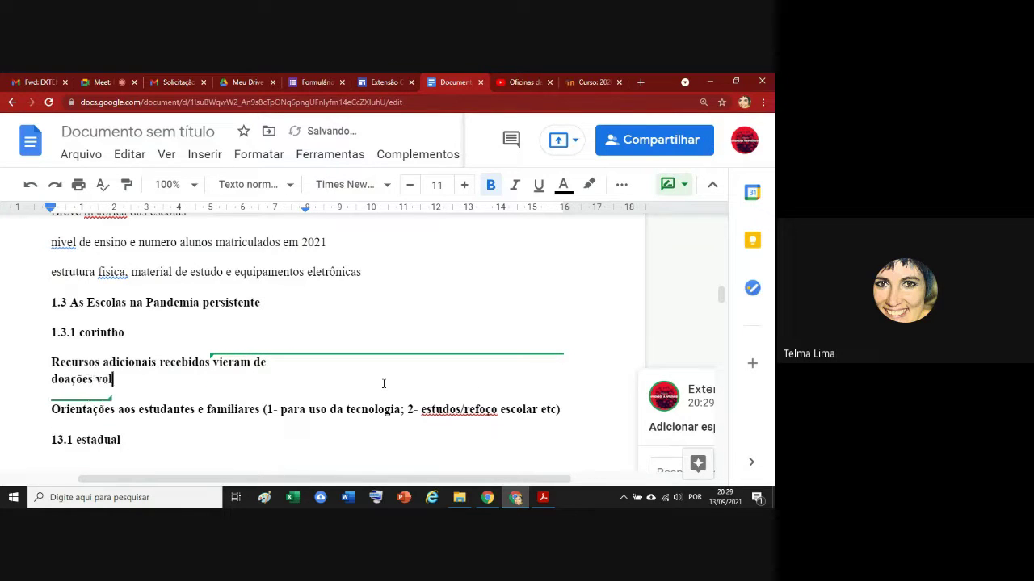
{"action": "type", "text": "untaria "}
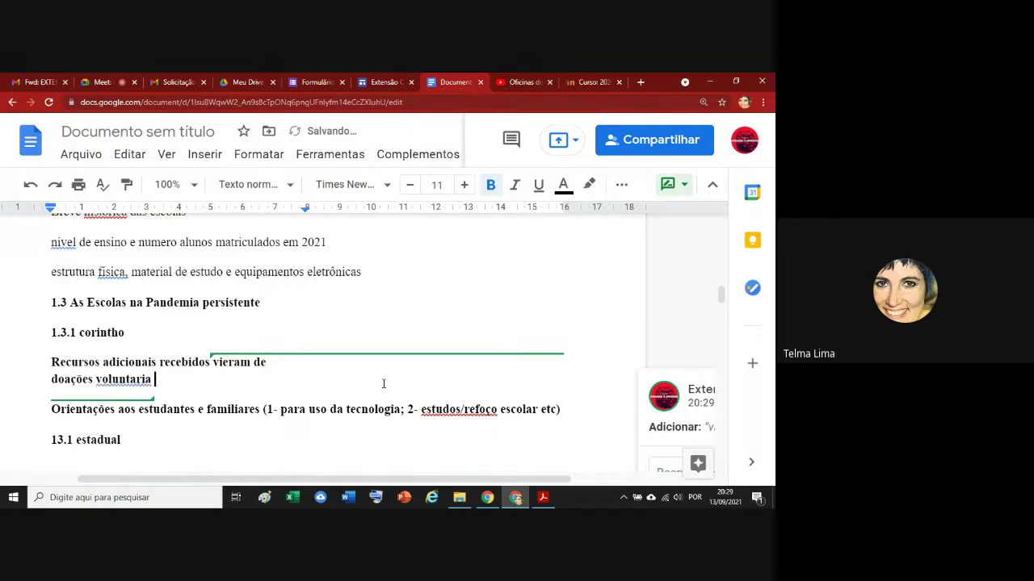
{"action": "type", "text": "......"}
{"action": "key", "text": "Return"}
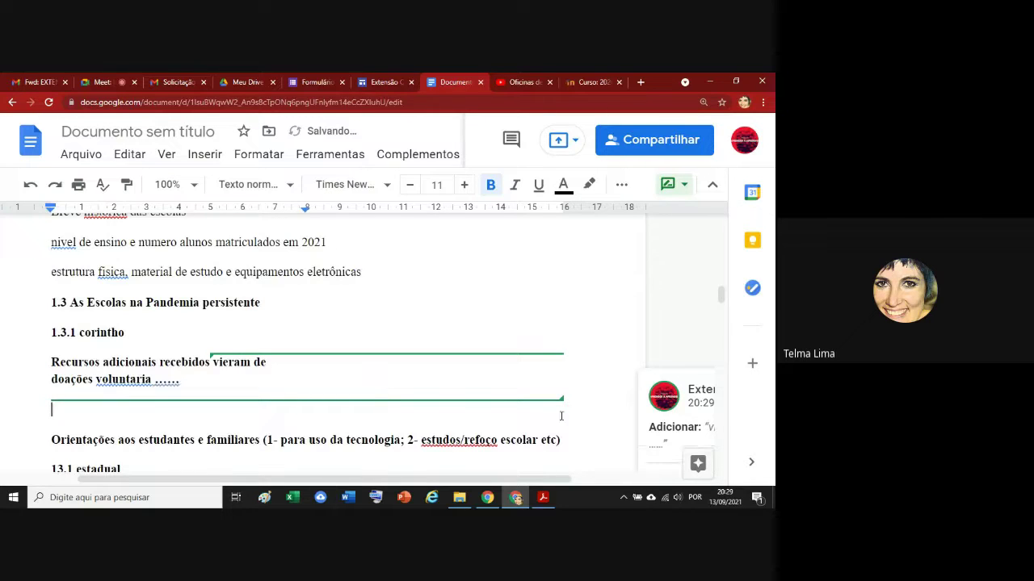
Reject the suggested addition about voluntary donations after "Recursos adicionais recebidos".
{"action": "left_click", "coordinate": [347, 239]}
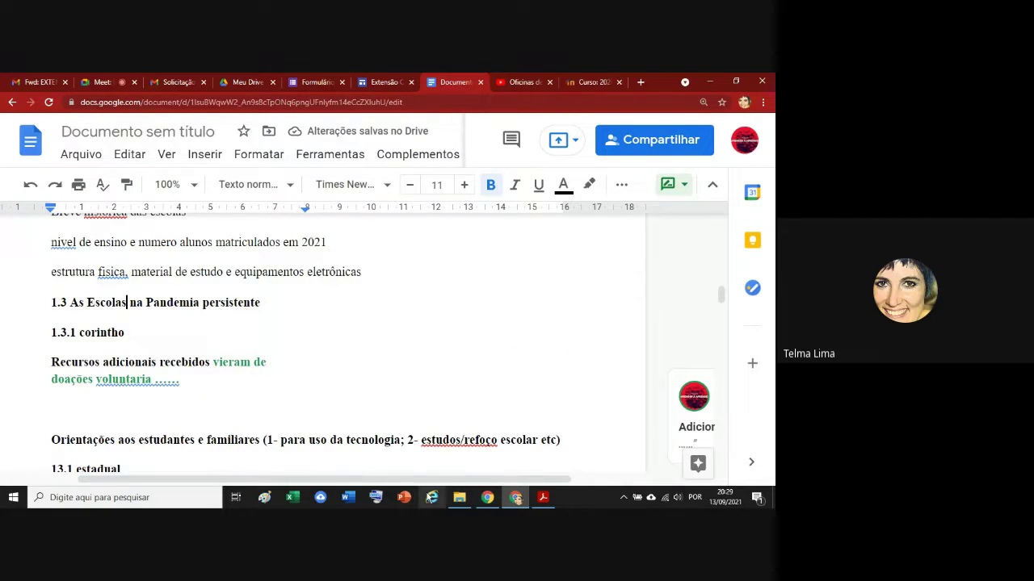
{"action": "left_click_drag", "start_coordinate": [474, 480], "coordinate": [609, 480]}
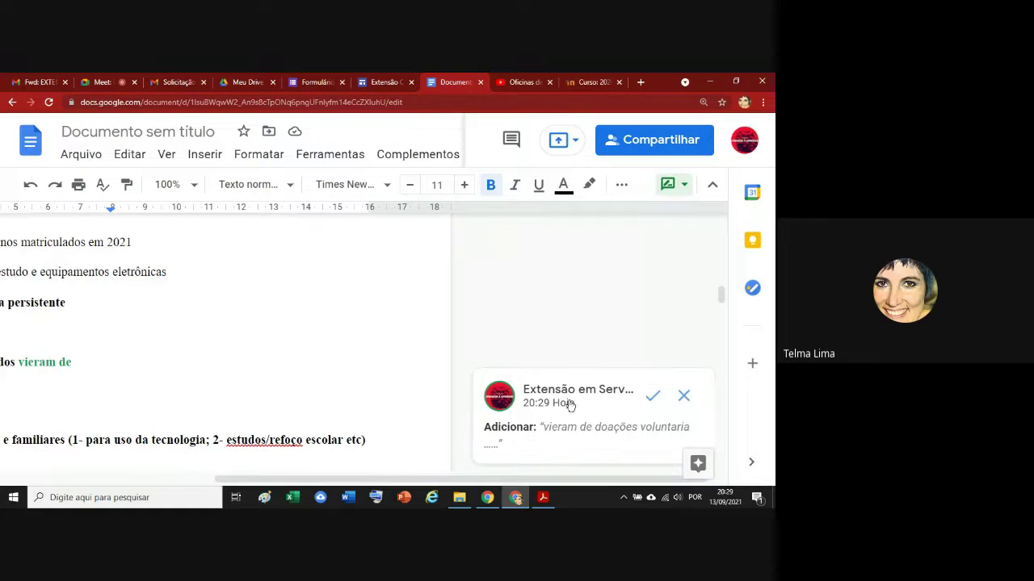
{"action": "left_click", "coordinate": [684, 398]}
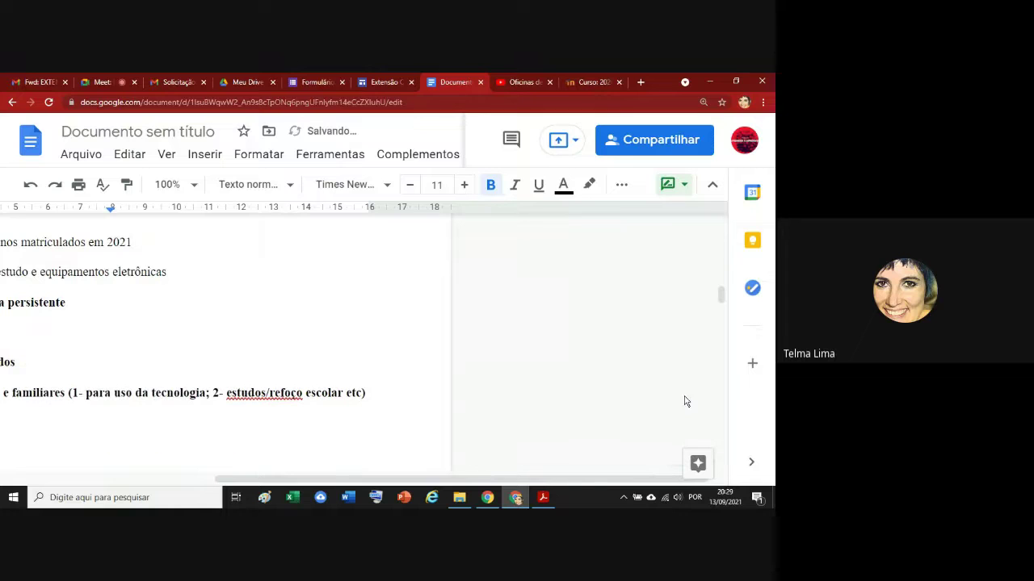
{"action": "left_click_drag", "start_coordinate": [376, 479], "coordinate": [229, 485]}
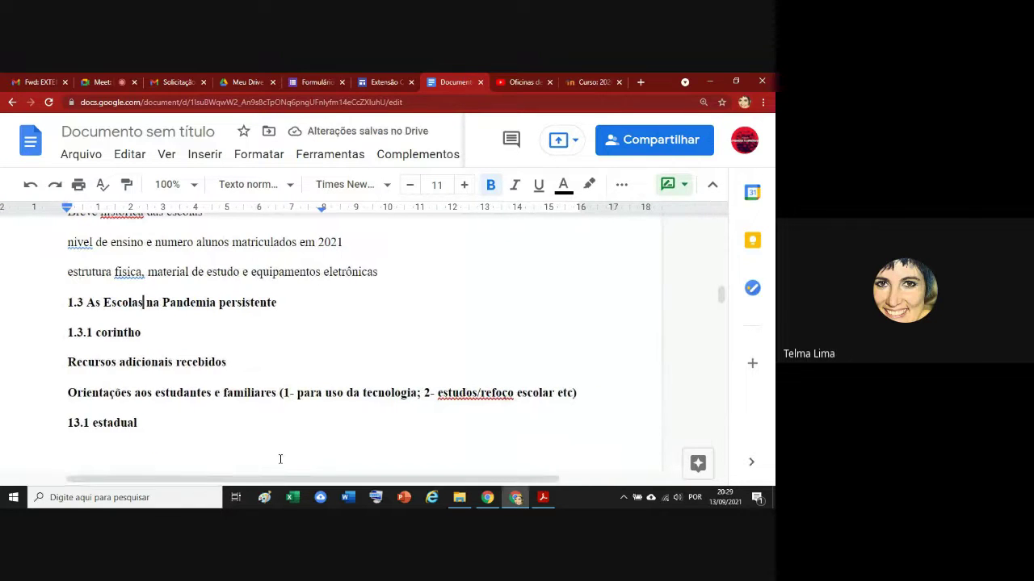